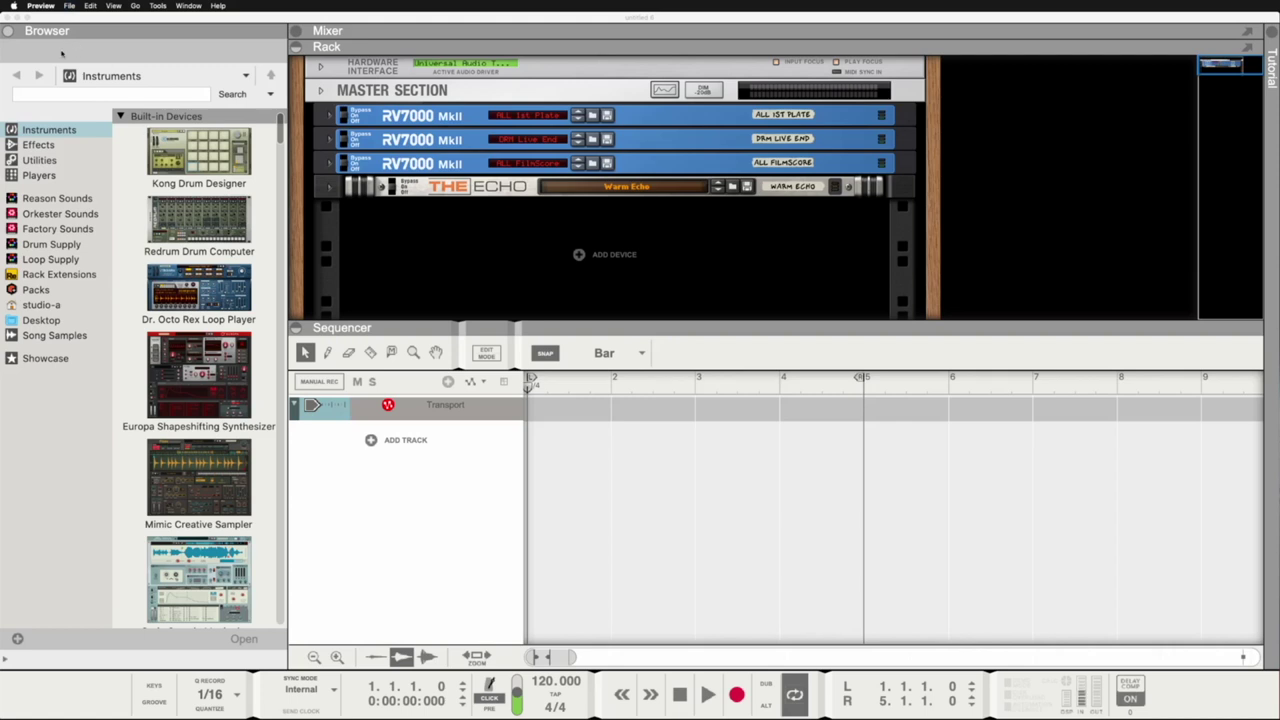
Open the Tutorial panel to view its contents and close it again.
{"action": "left_click", "coordinate": [7, 37]}
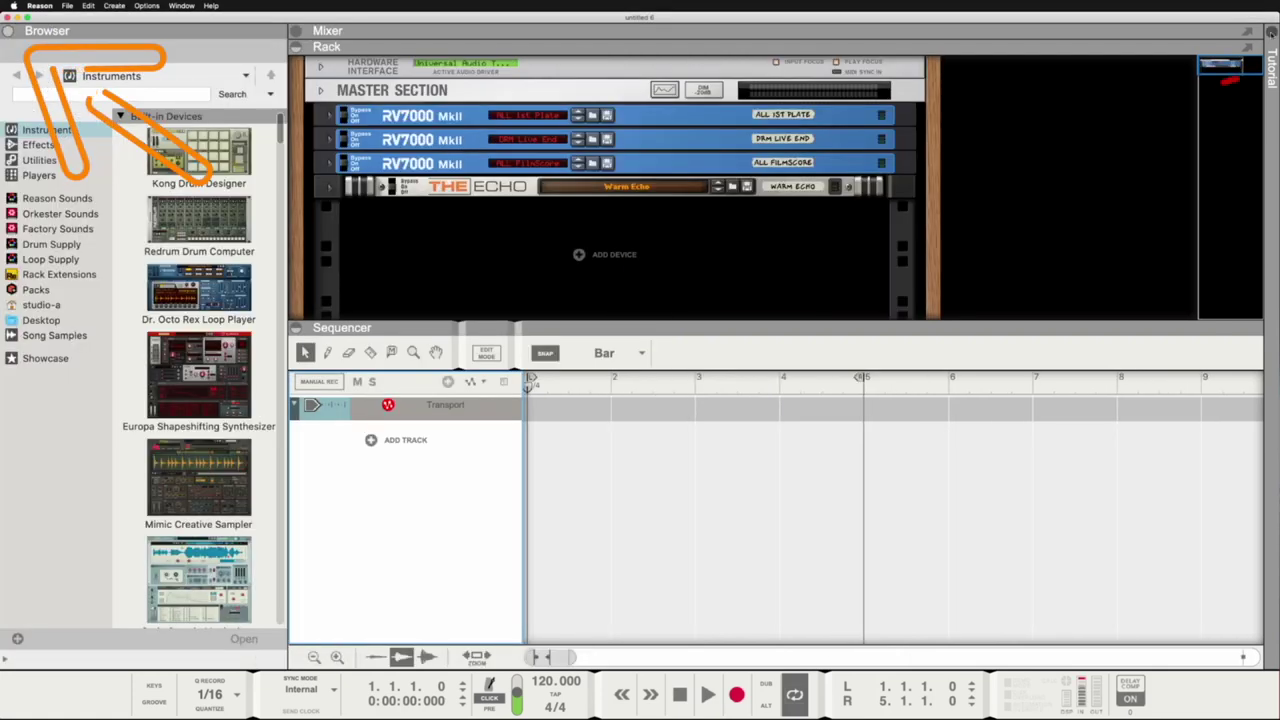
{"action": "left_click", "coordinate": [1270, 33]}
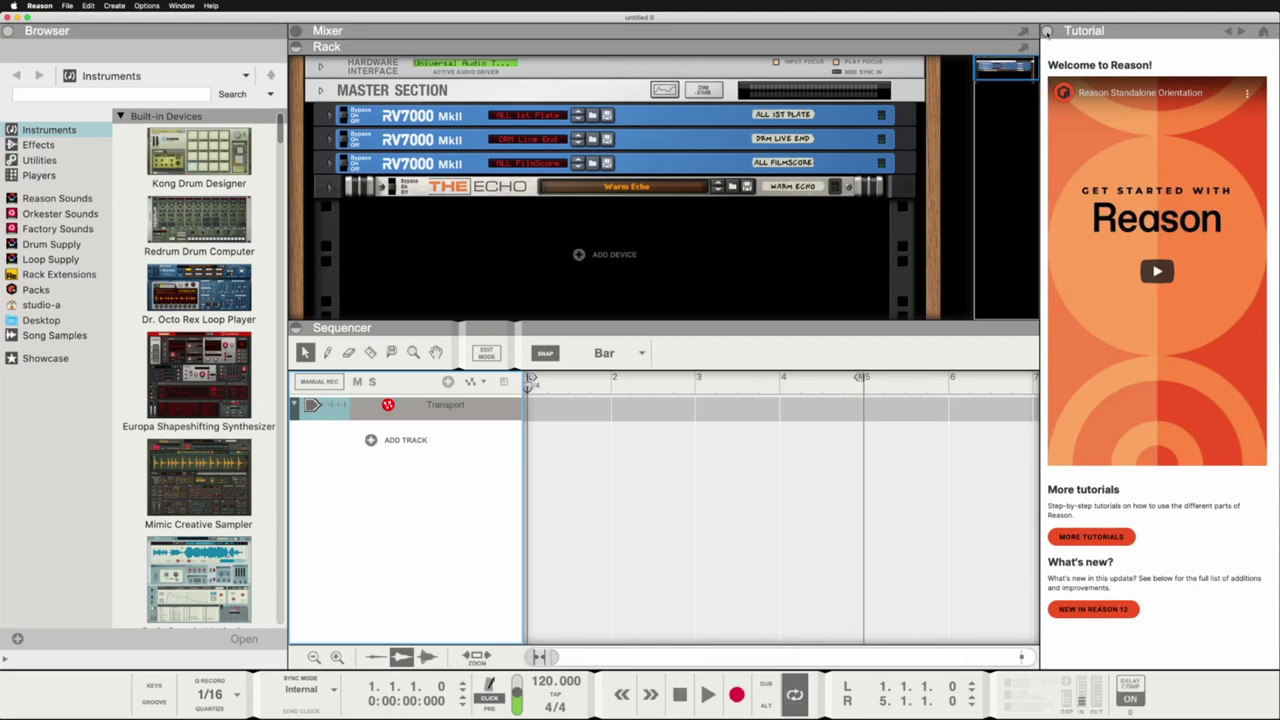
{"action": "left_click", "coordinate": [1047, 31]}
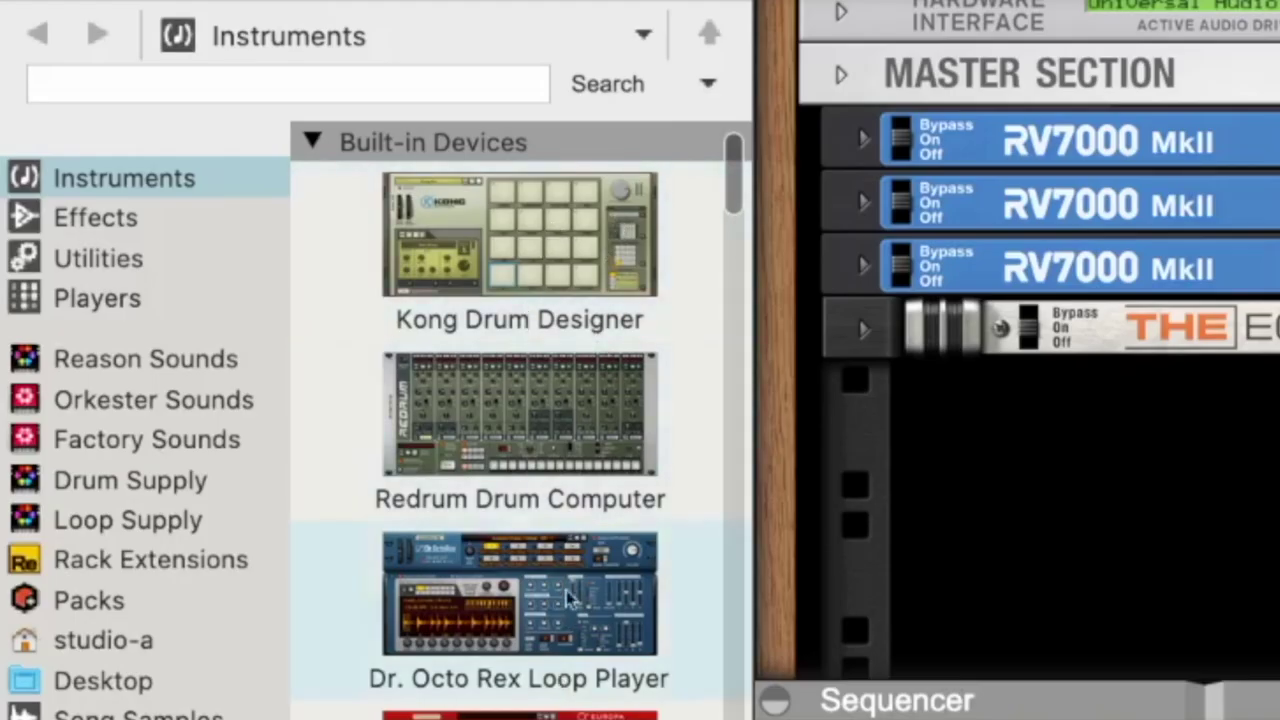
Browse the built-in instrument and effect devices in the browser, ending on the Instruments category.
{"action": "scroll", "coordinate": [567, 597], "scroll_direction": "down", "scroll_amount": 5}
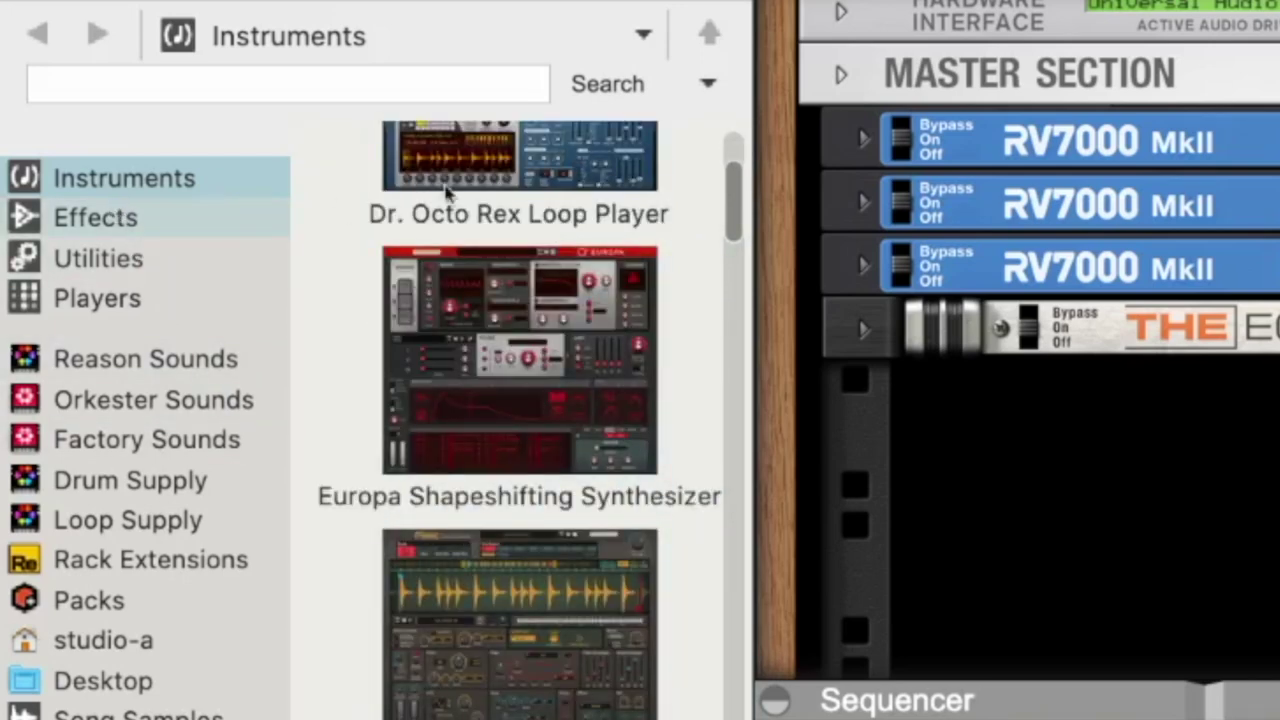
{"action": "left_click", "coordinate": [150, 218]}
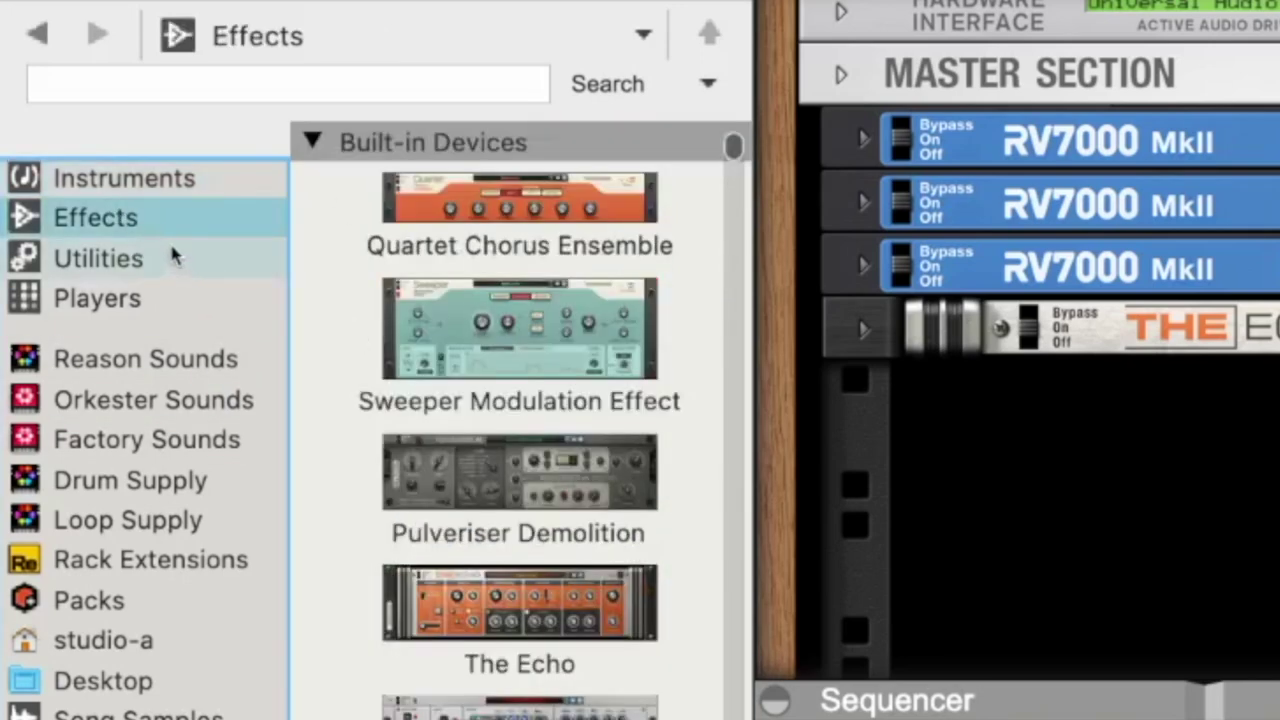
{"action": "left_click", "coordinate": [172, 186]}
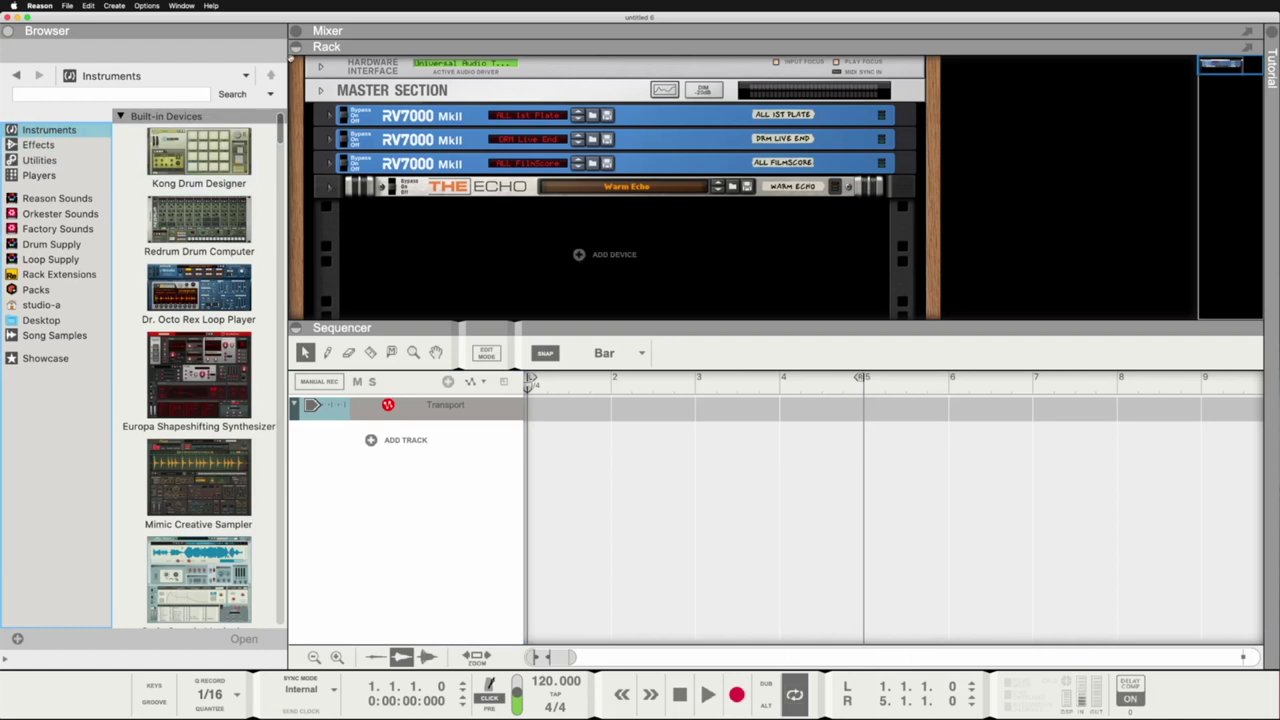
Expand the Mixer area above the rack and collapse the Sequencer area.
{"action": "left_click", "coordinate": [296, 32]}
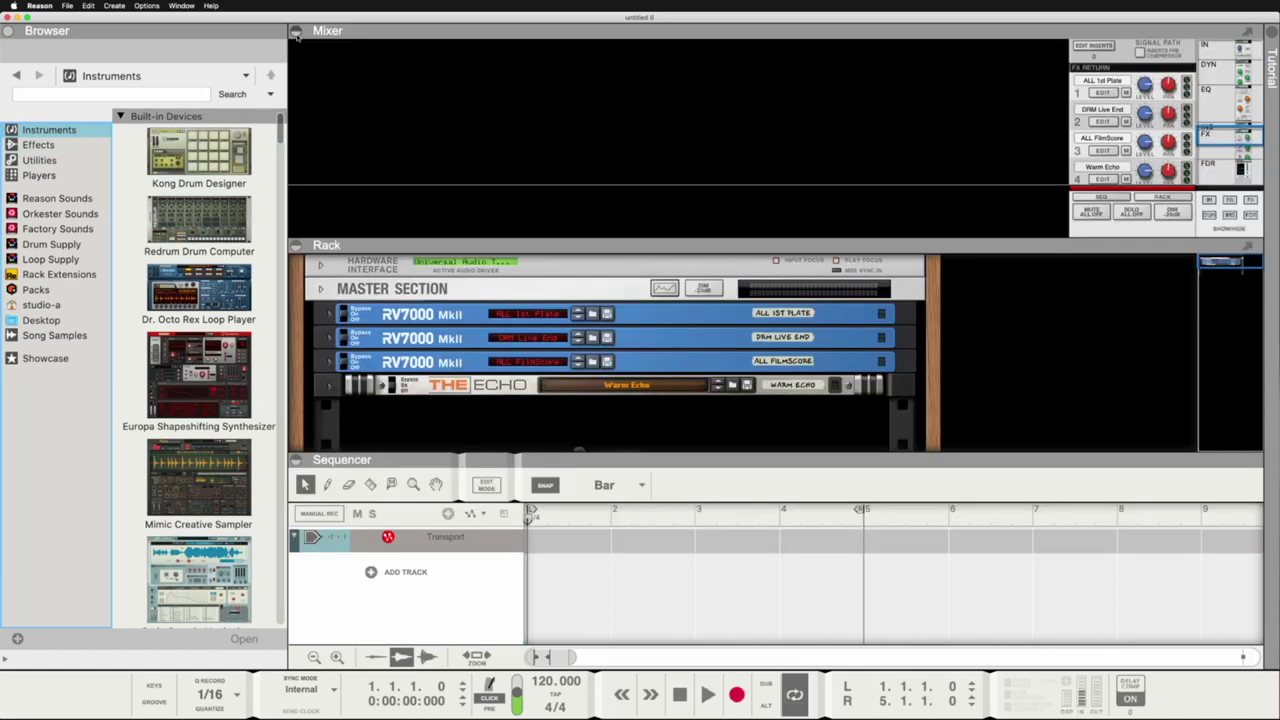
{"action": "right_click", "coordinate": [373, 597]}
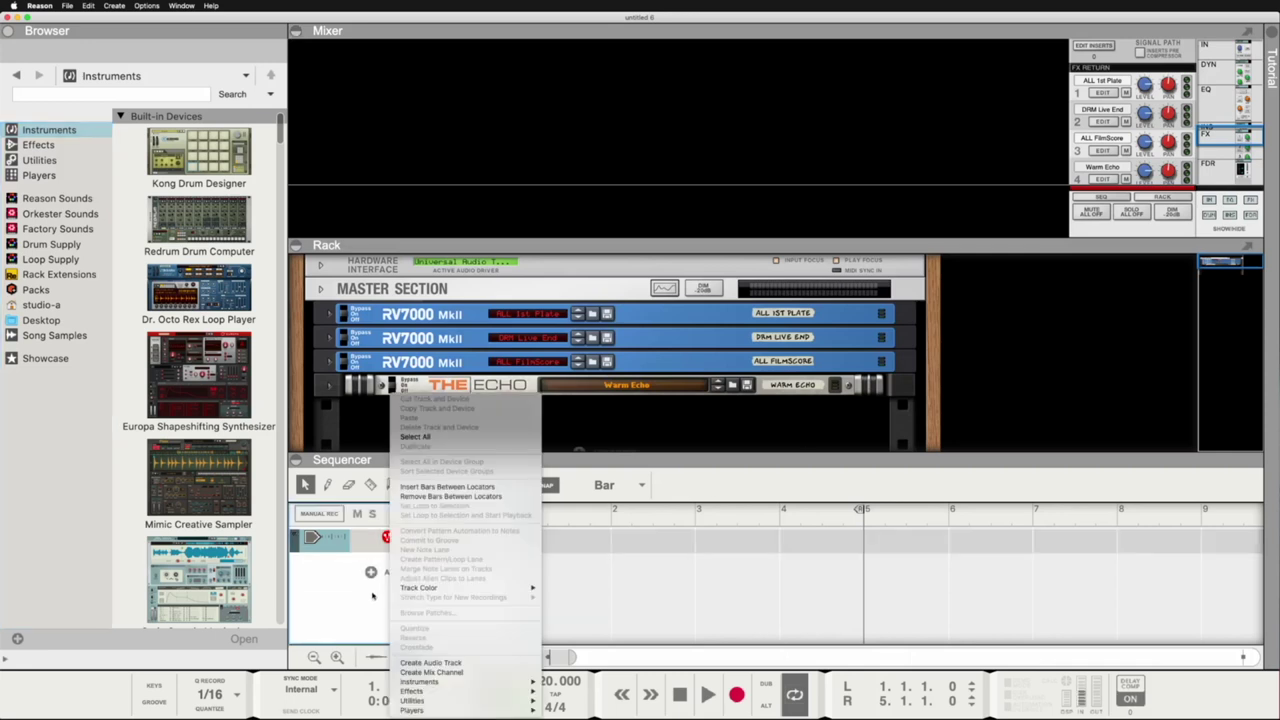
{"action": "right_click", "coordinate": [622, 488]}
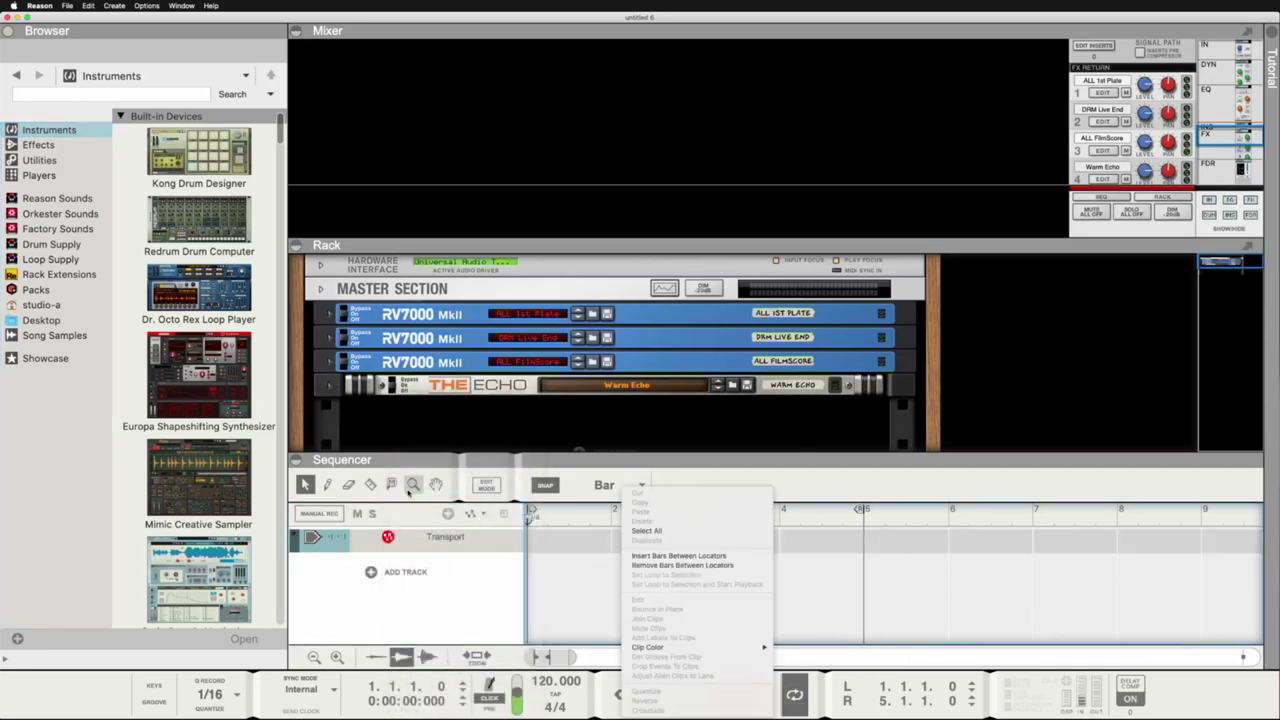
{"action": "left_click", "coordinate": [296, 461]}
{"action": "left_click", "coordinate": [296, 461]}
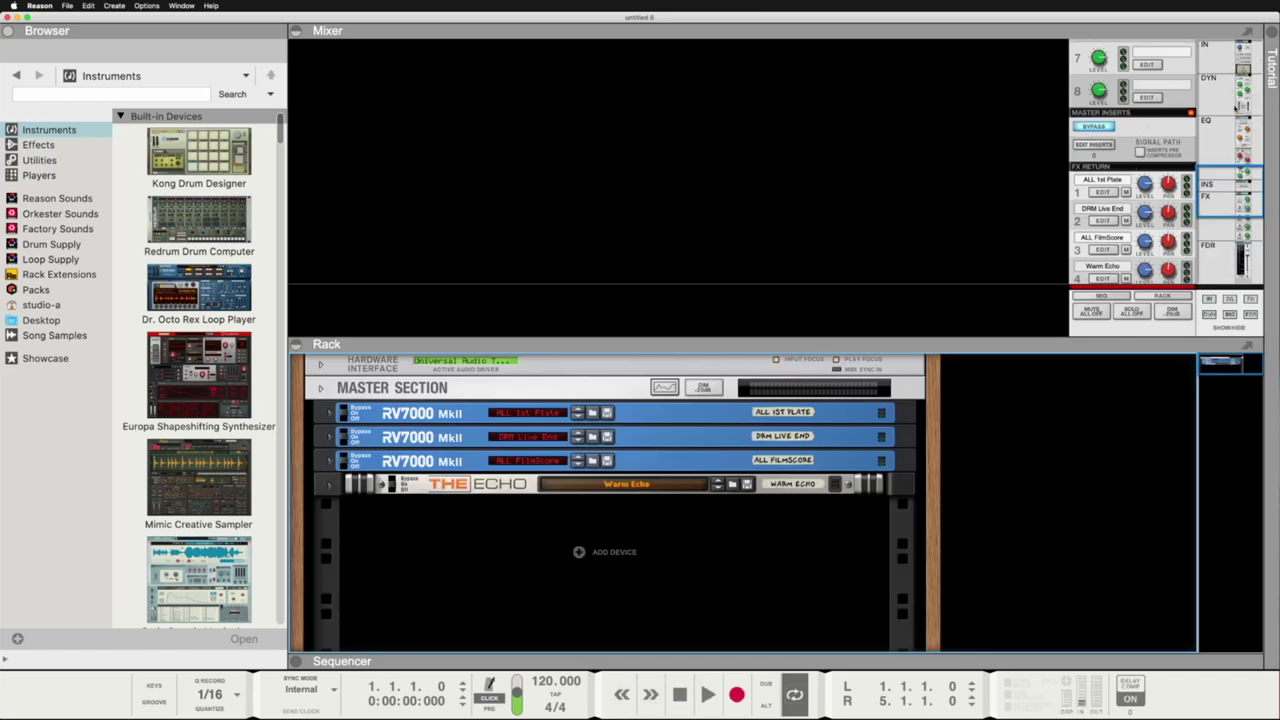
Examine the master channel's fader, compressor, FX send and input sections in the mixer.
{"action": "left_click", "coordinate": [1243, 250]}
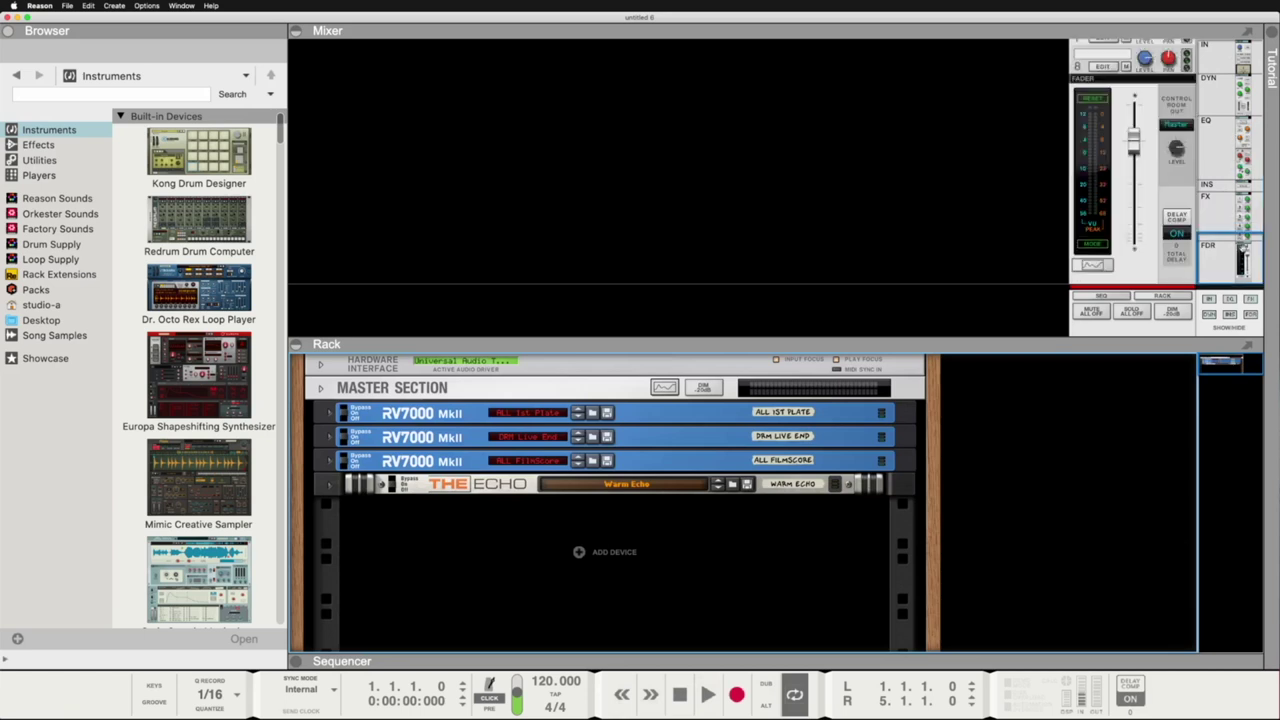
{"action": "left_click", "coordinate": [1233, 145]}
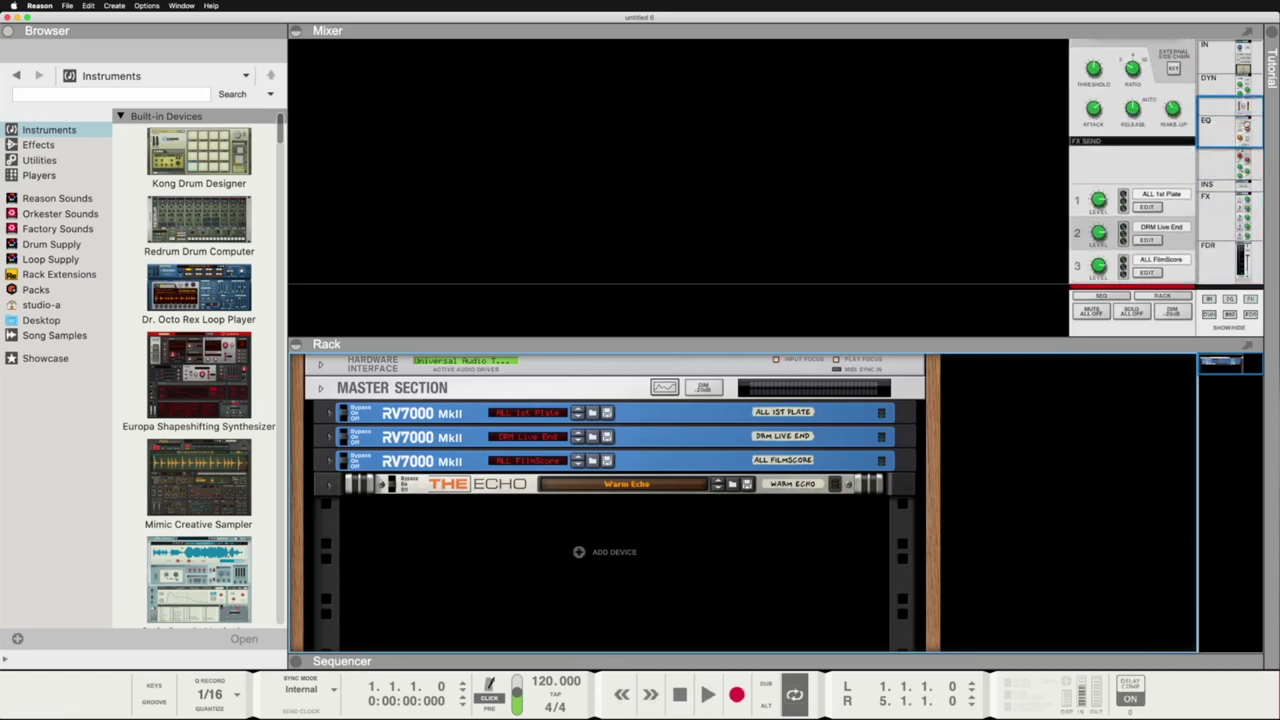
{"action": "left_click", "coordinate": [1240, 150]}
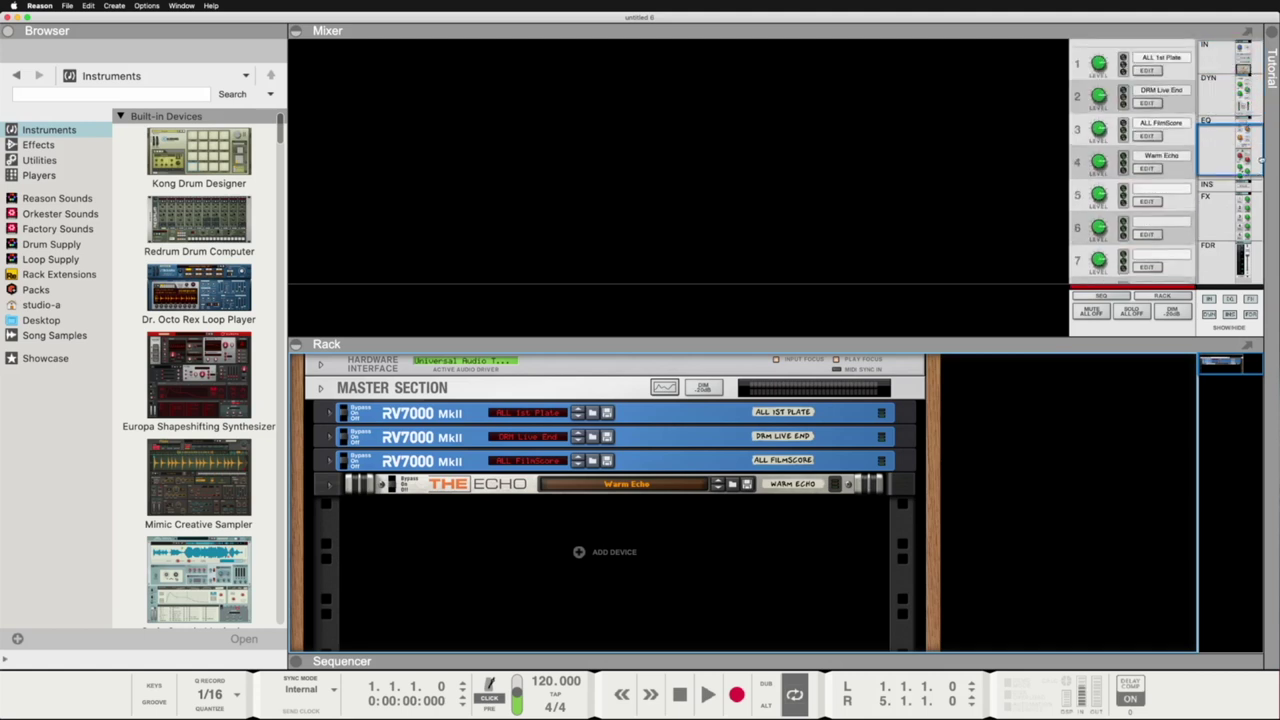
{"action": "left_click_drag", "start_coordinate": [1261, 160], "coordinate": [1256, 47]}
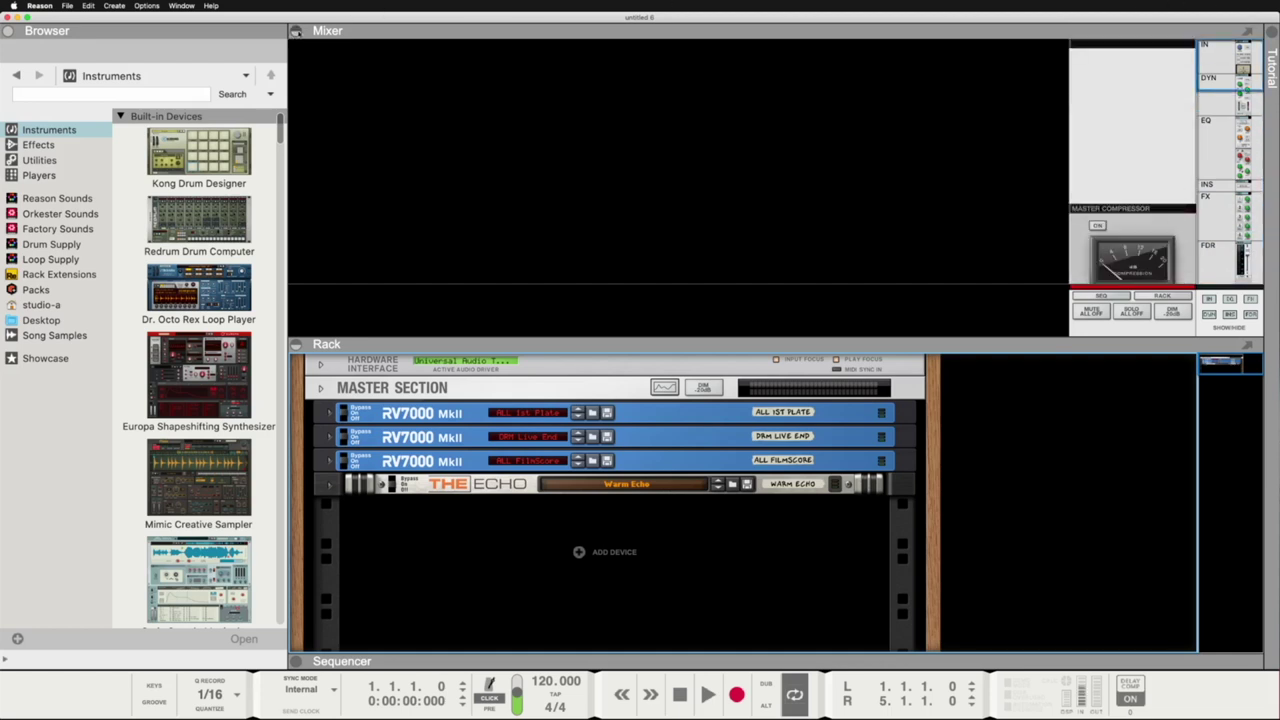
Collapse the Mixer area and bring the Sequencer area back below the rack.
{"action": "left_click", "coordinate": [296, 31]}
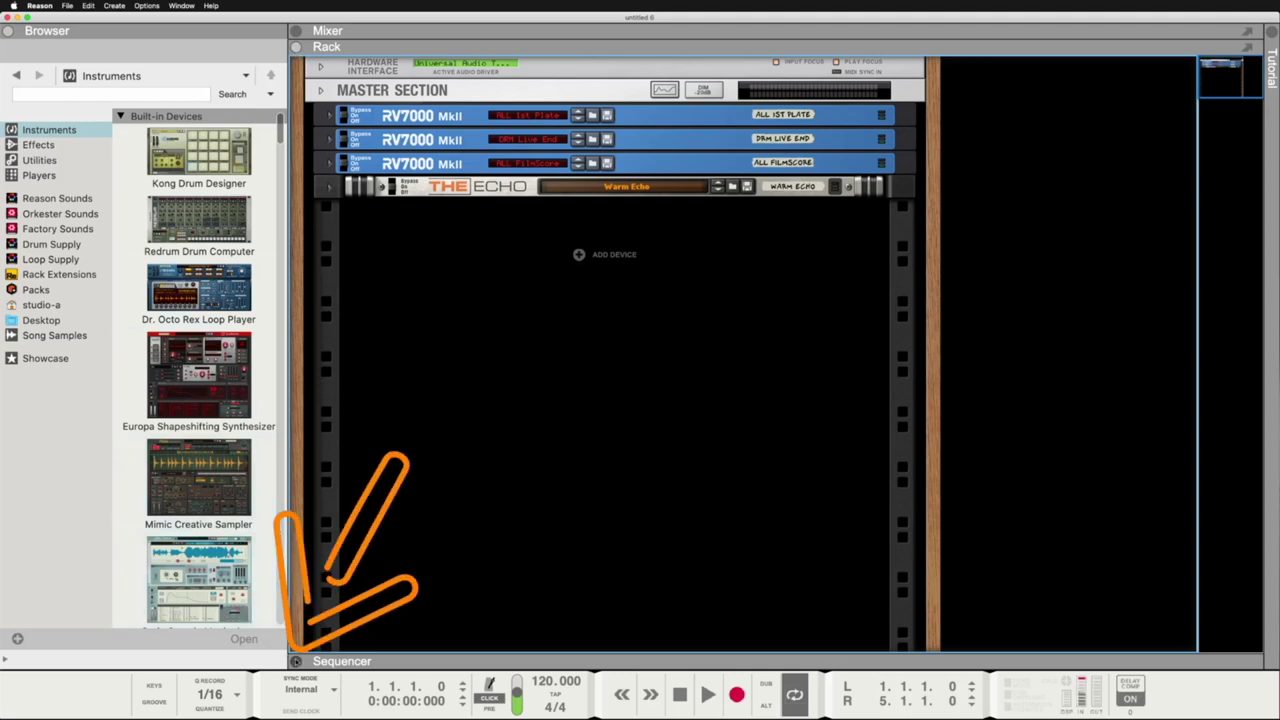
{"action": "left_click", "coordinate": [296, 661]}
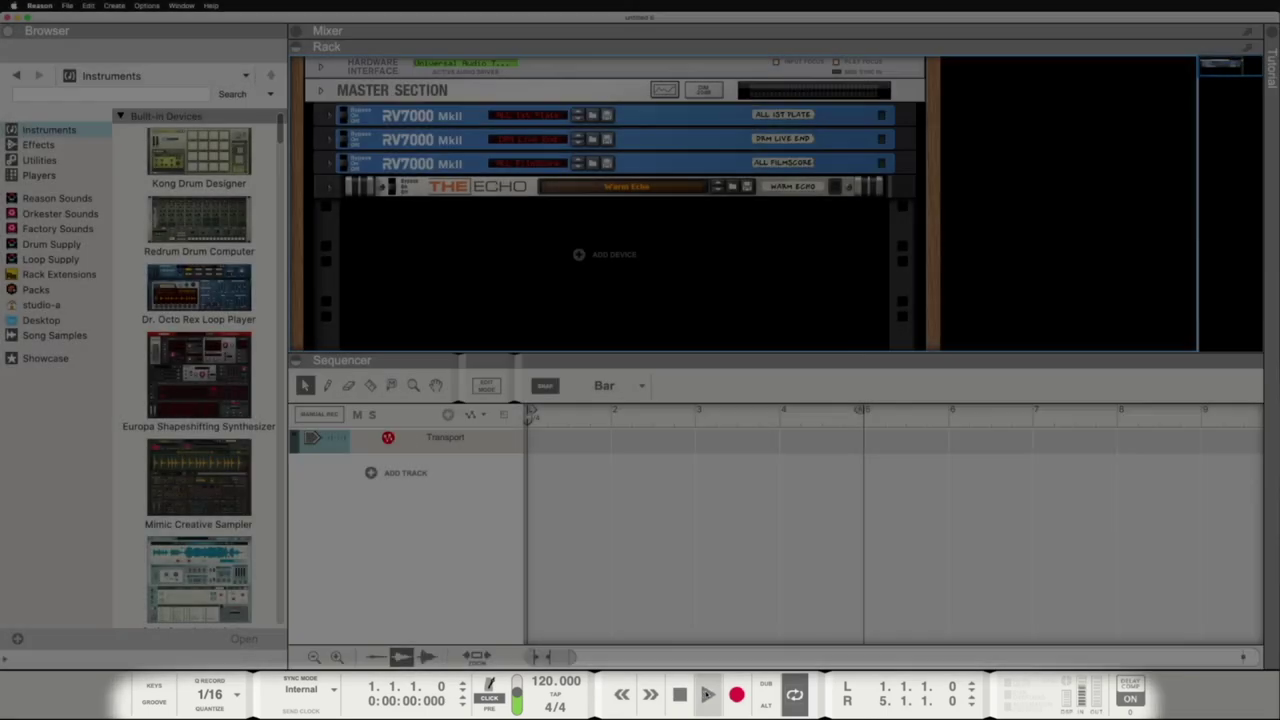
Play the empty song with the metronome click on, and stop playback.
{"action": "left_click", "coordinate": [707, 694]}
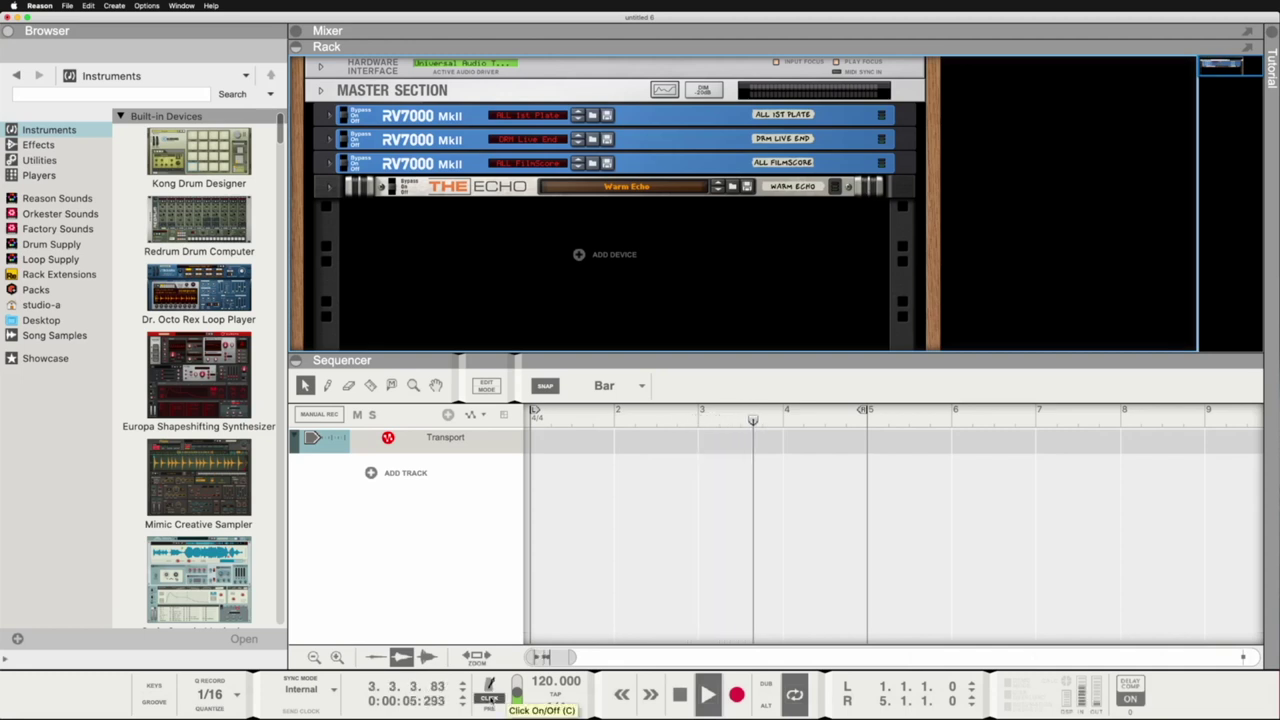
{"action": "left_click", "coordinate": [679, 694]}
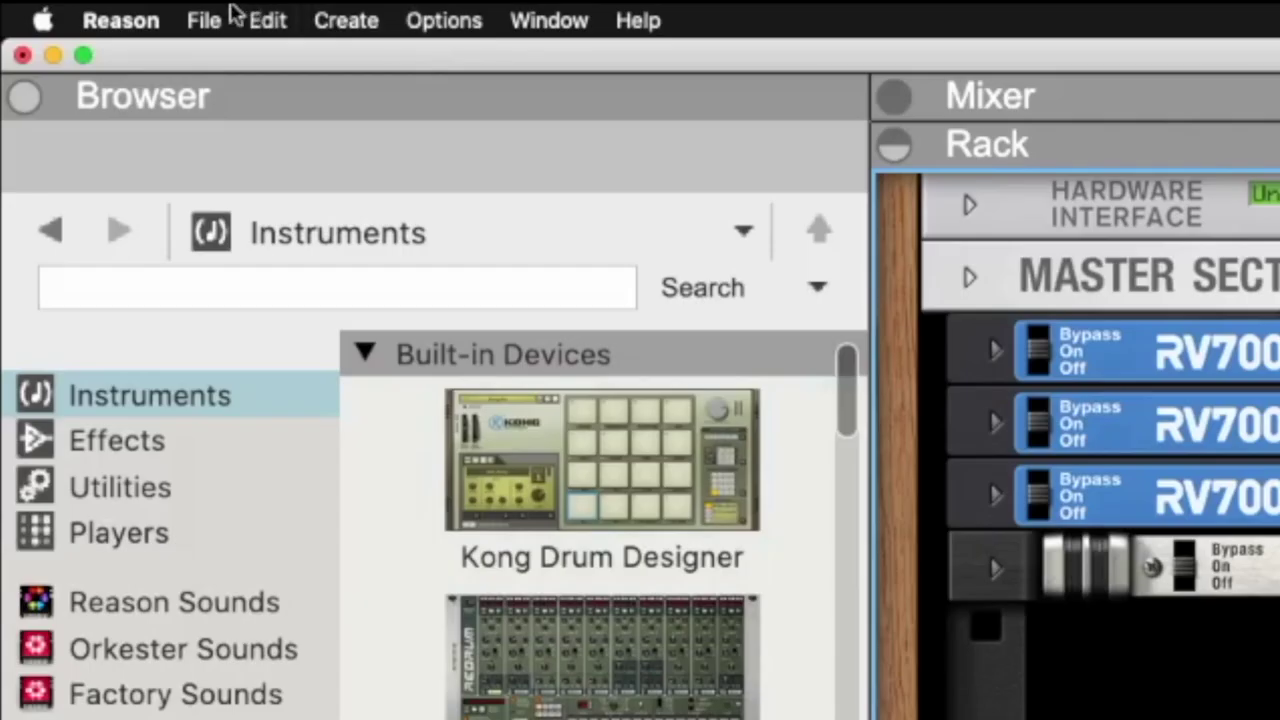
Select Universal Audio Thunderbolt as the audio device in the audio preferences and close the preferences.
{"action": "left_click", "coordinate": [51, 5]}
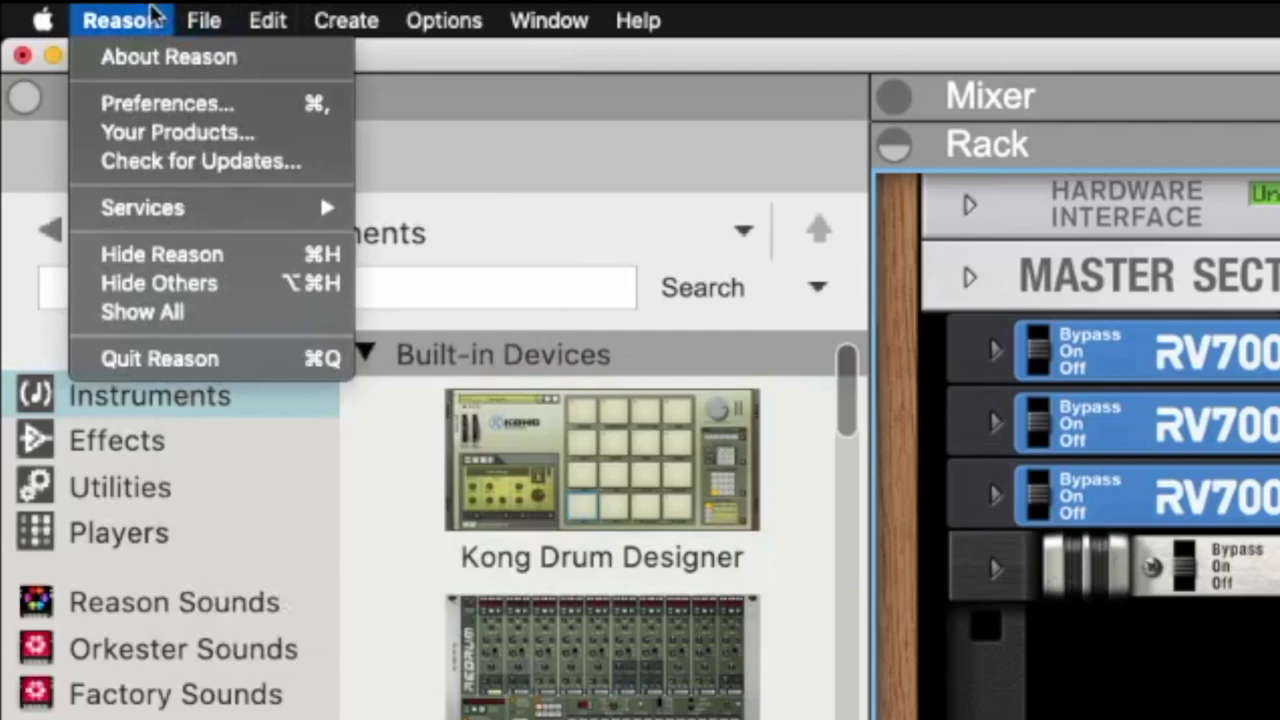
{"action": "left_click", "coordinate": [163, 107]}
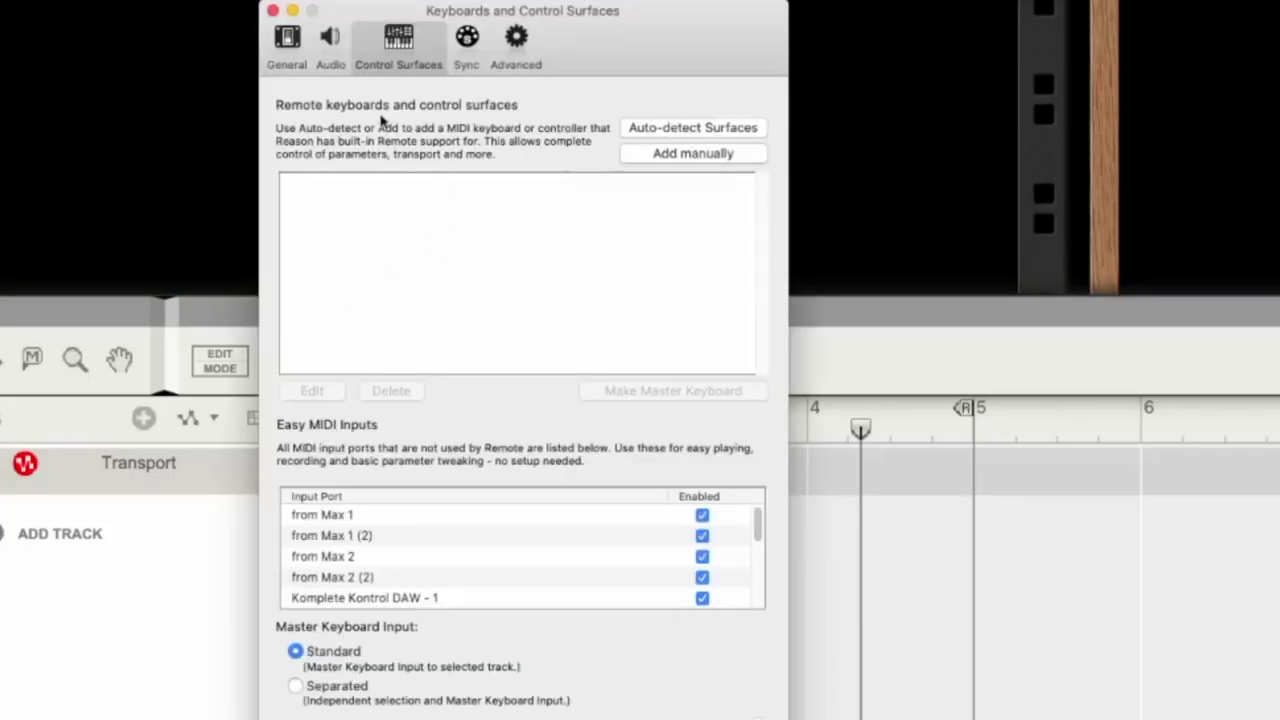
{"action": "left_click", "coordinate": [331, 45]}
{"action": "left_click", "coordinate": [470, 155]}
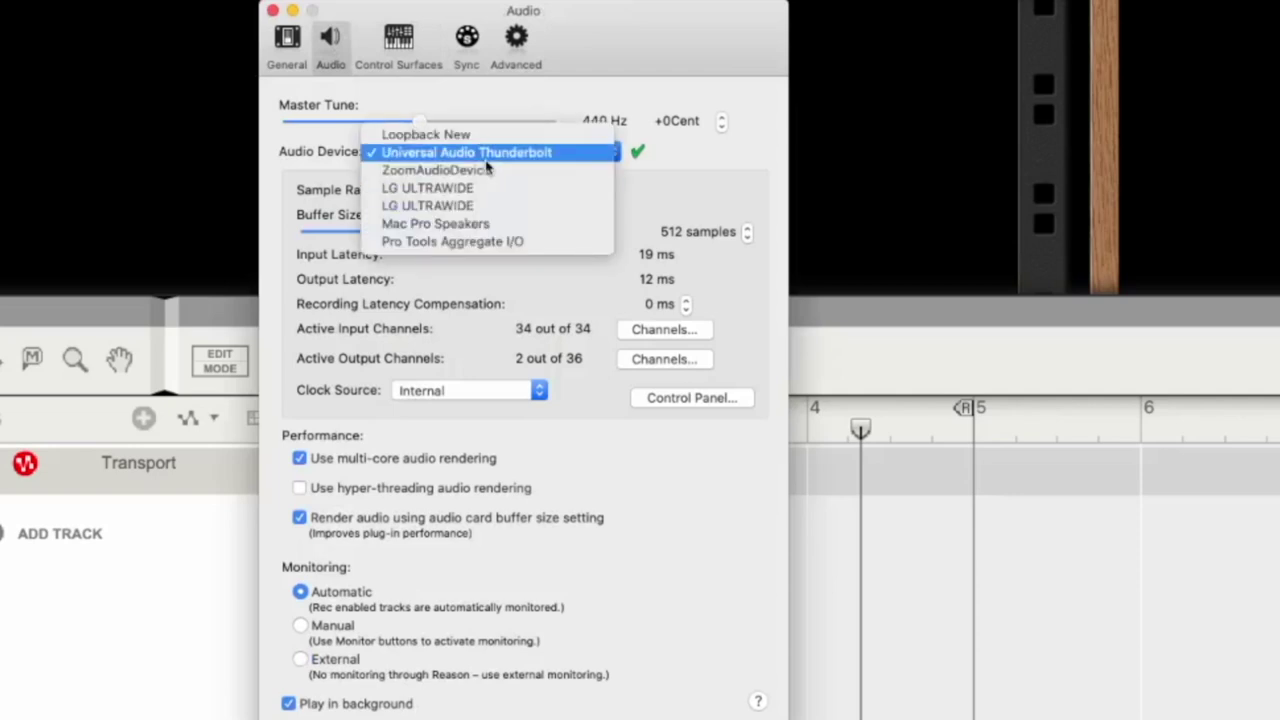
{"action": "left_click", "coordinate": [513, 155]}
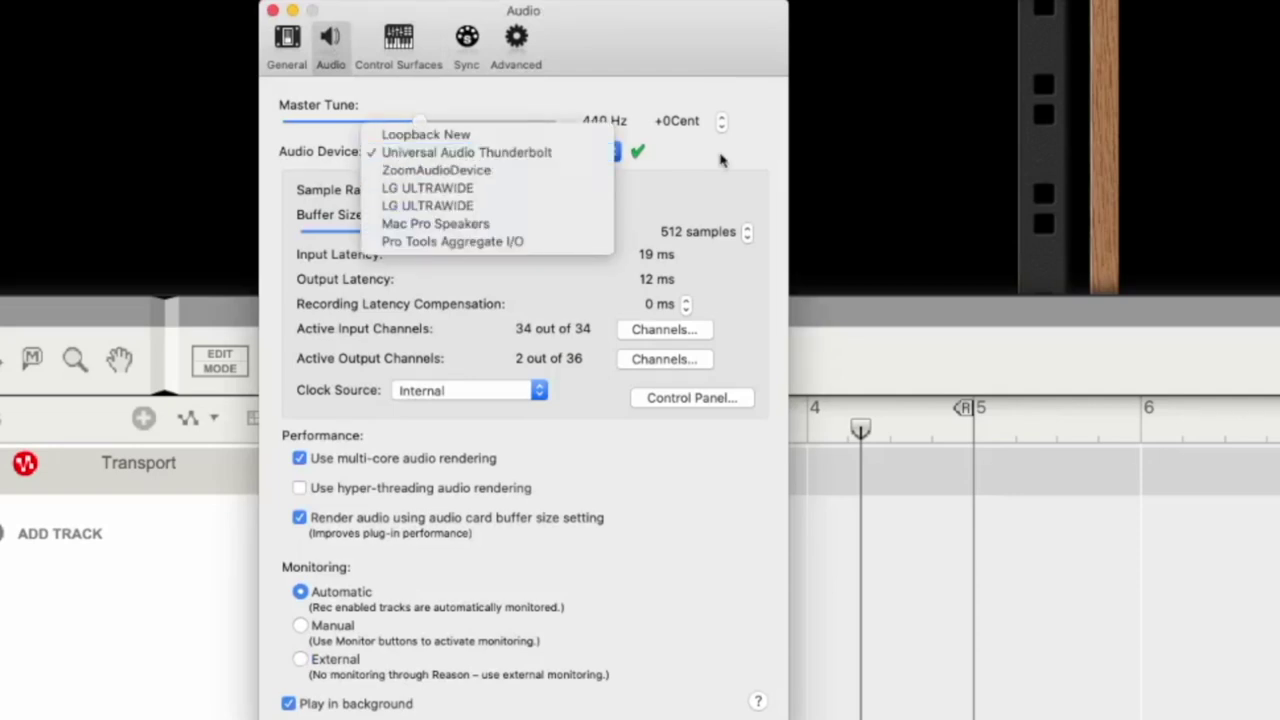
{"action": "left_click", "coordinate": [272, 10]}
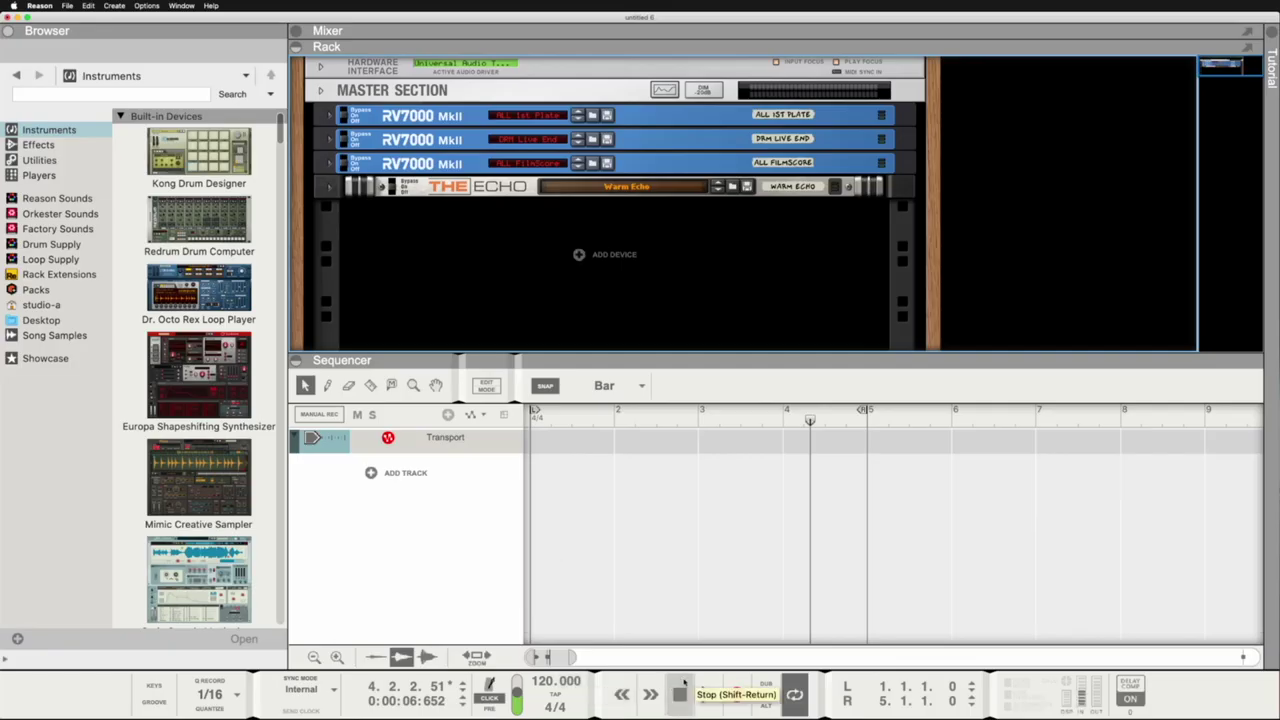
Start and stop playback several times to check the transport and the song position display.
{"action": "left_click", "coordinate": [707, 697]}
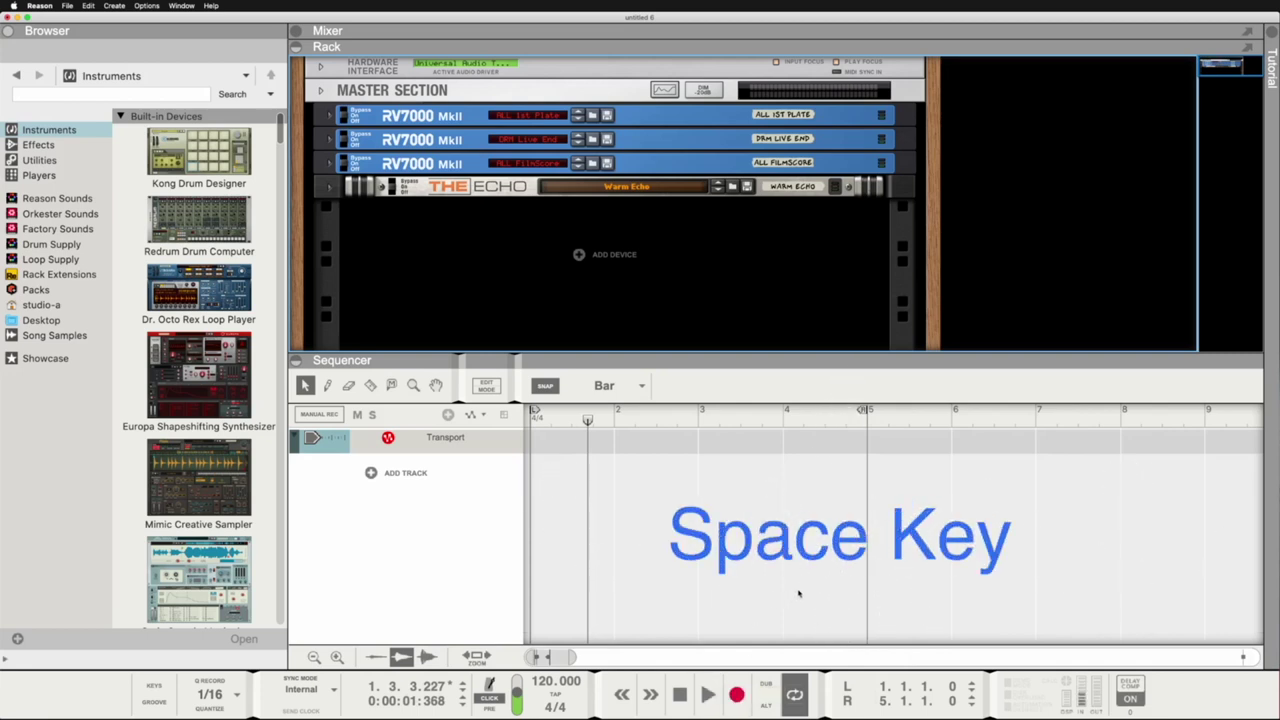
{"action": "key", "text": "space"}
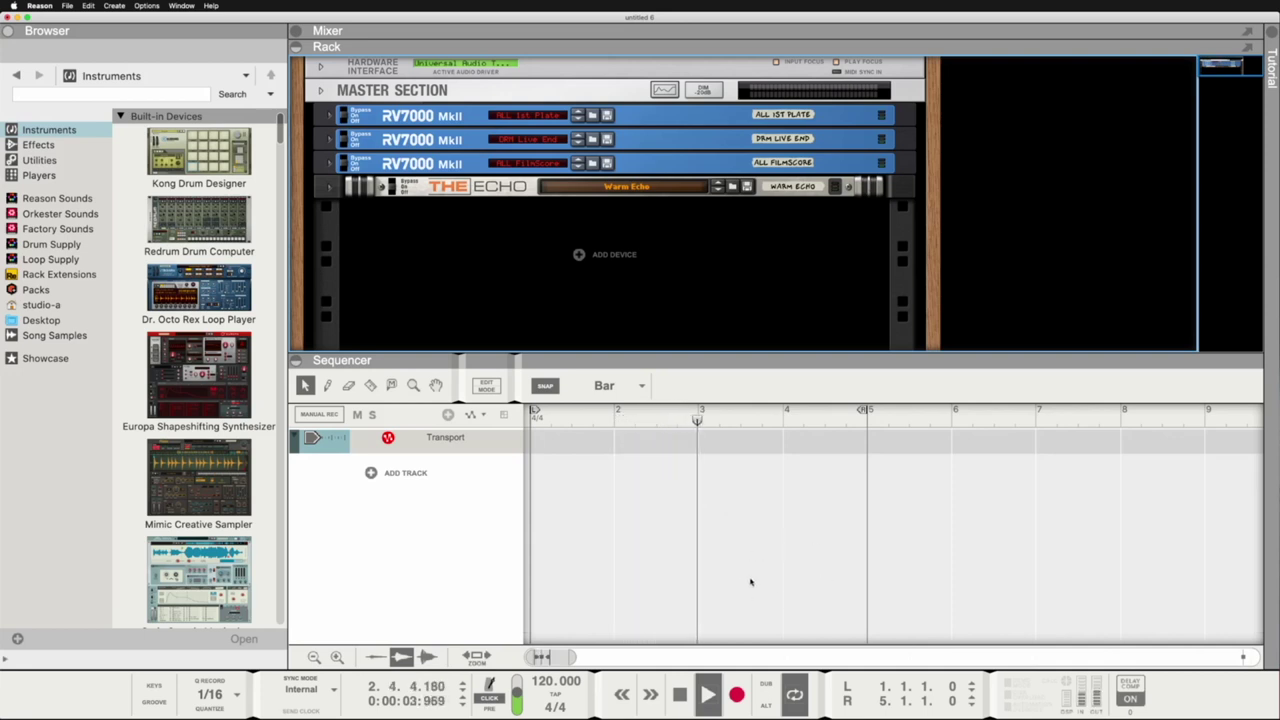
{"action": "key", "text": "space"}
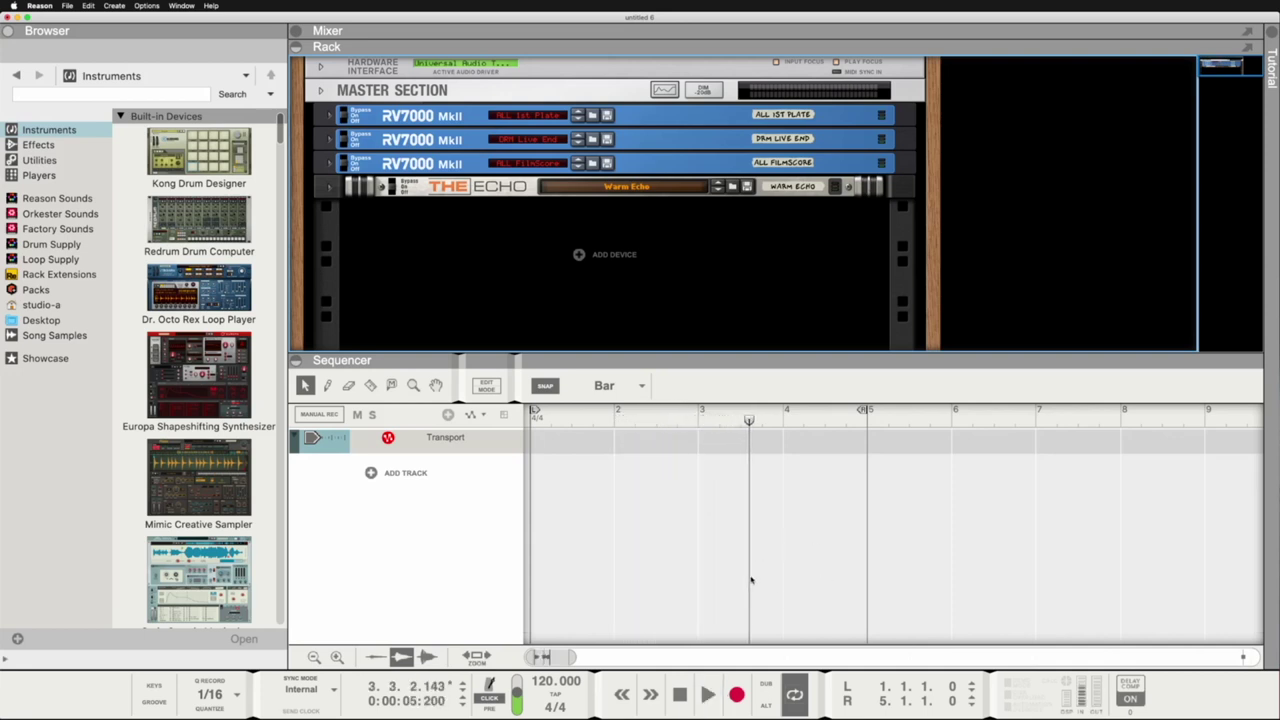
{"action": "key", "text": "space"}
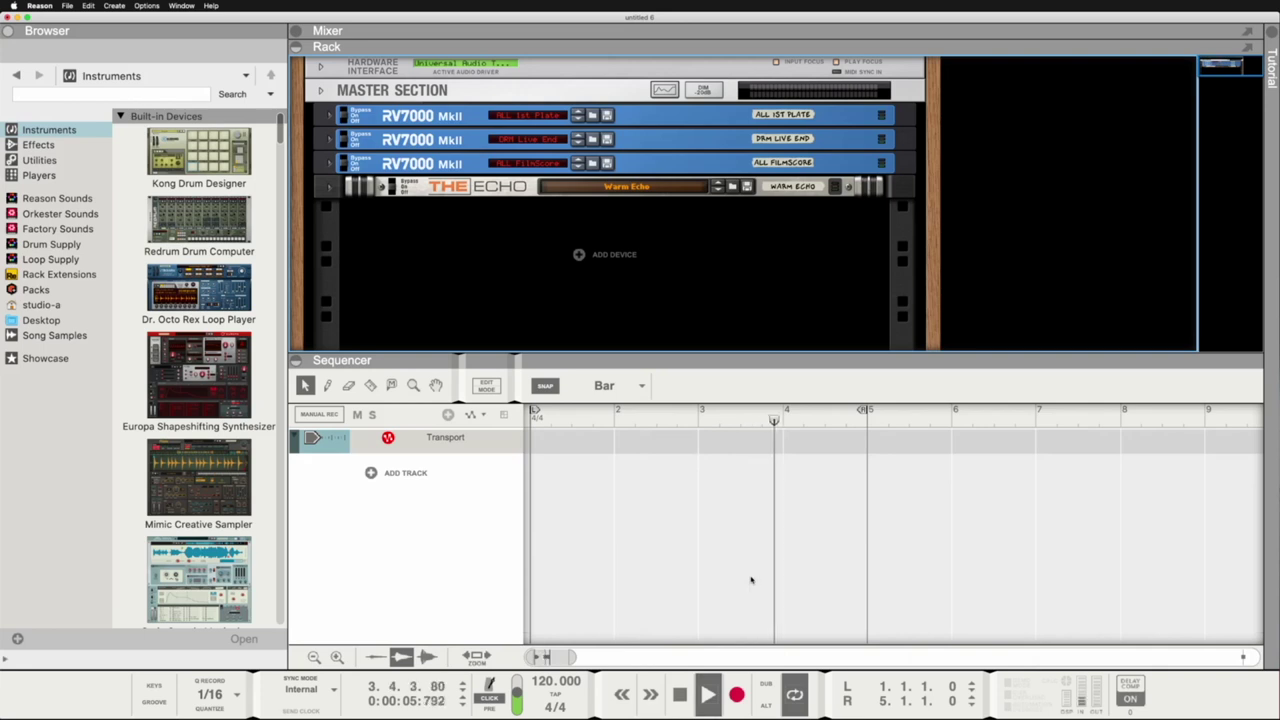
{"action": "key", "text": "space"}
{"action": "key", "text": "space"}
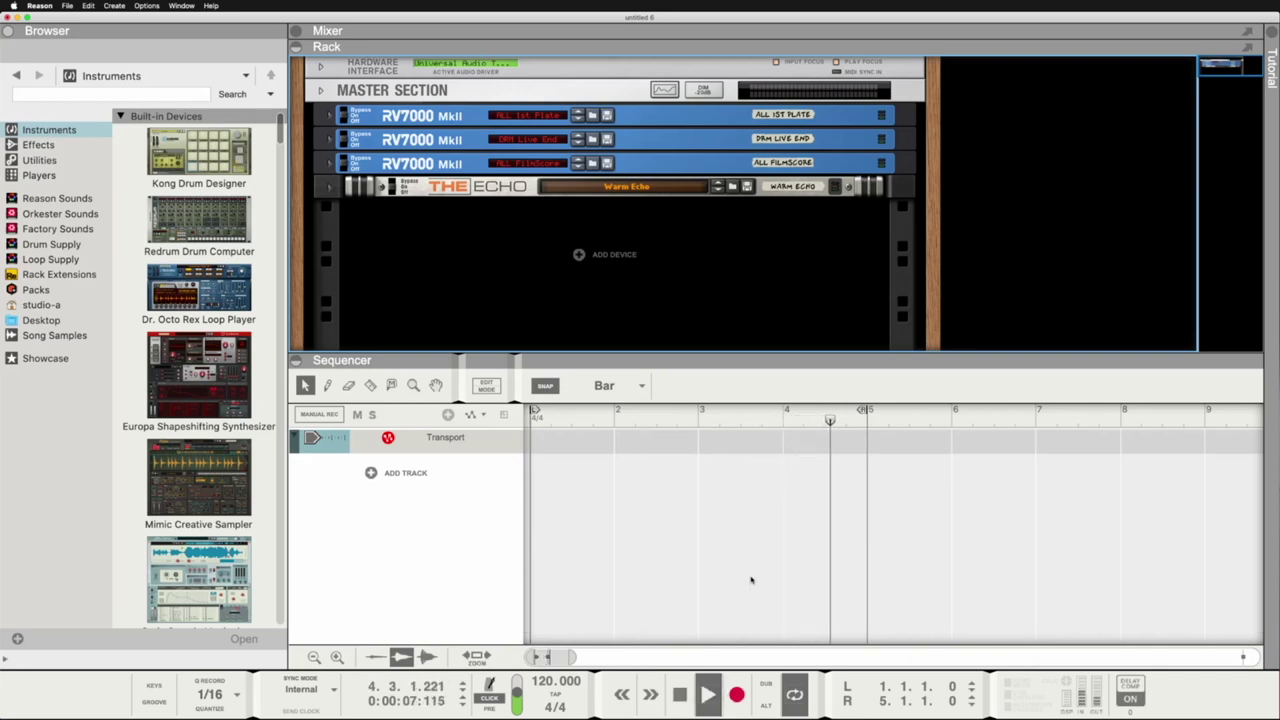
{"action": "key", "text": "space"}
{"action": "key", "text": "space"}
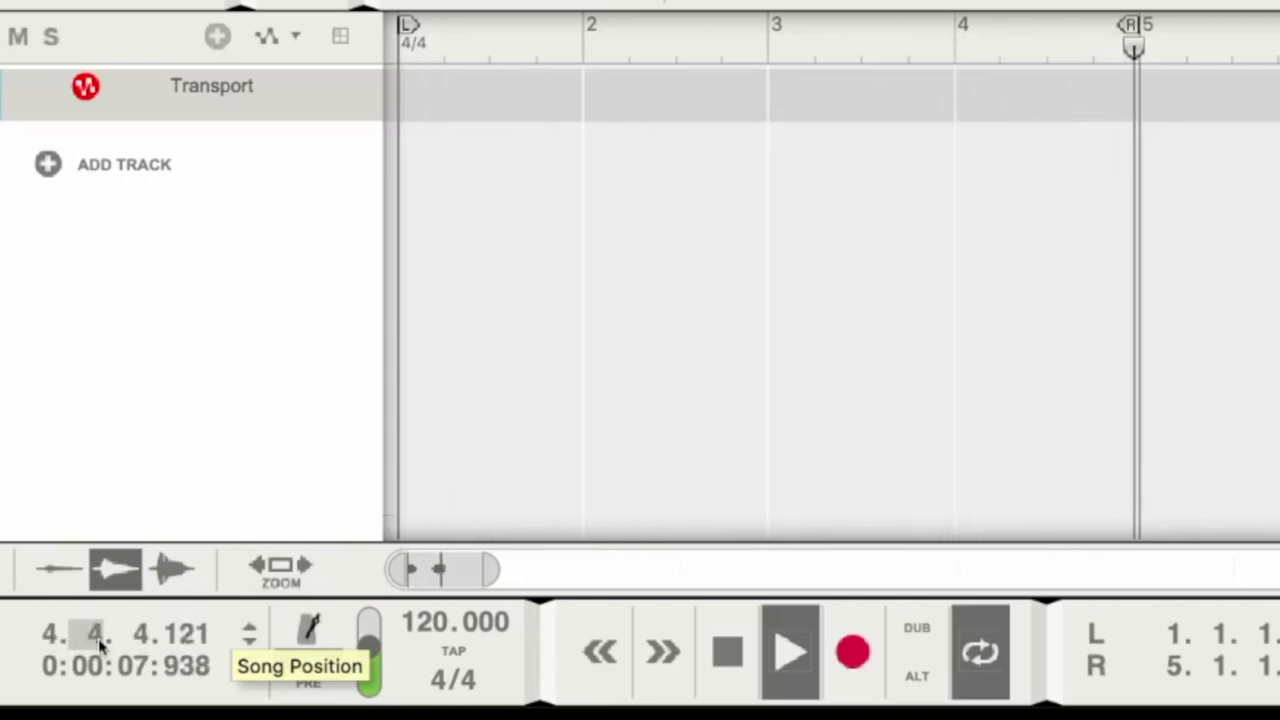
{"action": "key", "text": "space"}
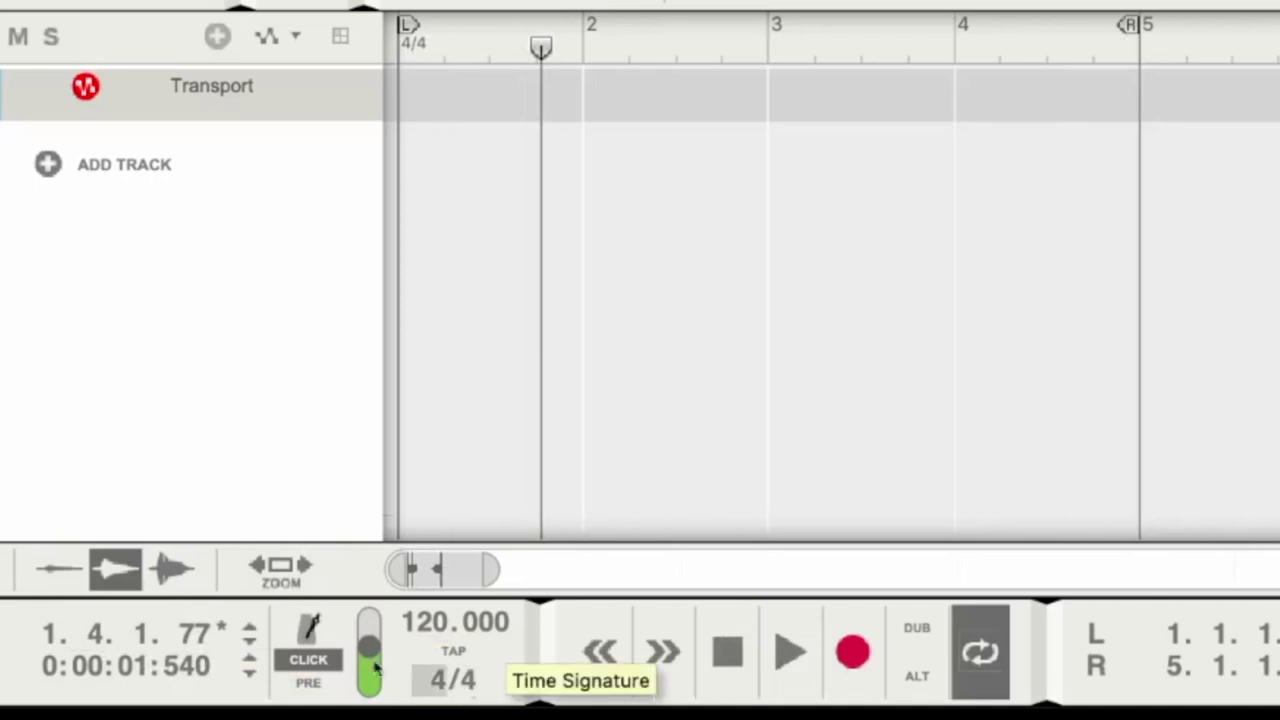
Set the song tempo to 90 BPM and play the click at that tempo.
{"action": "left_click", "coordinate": [436, 626]}
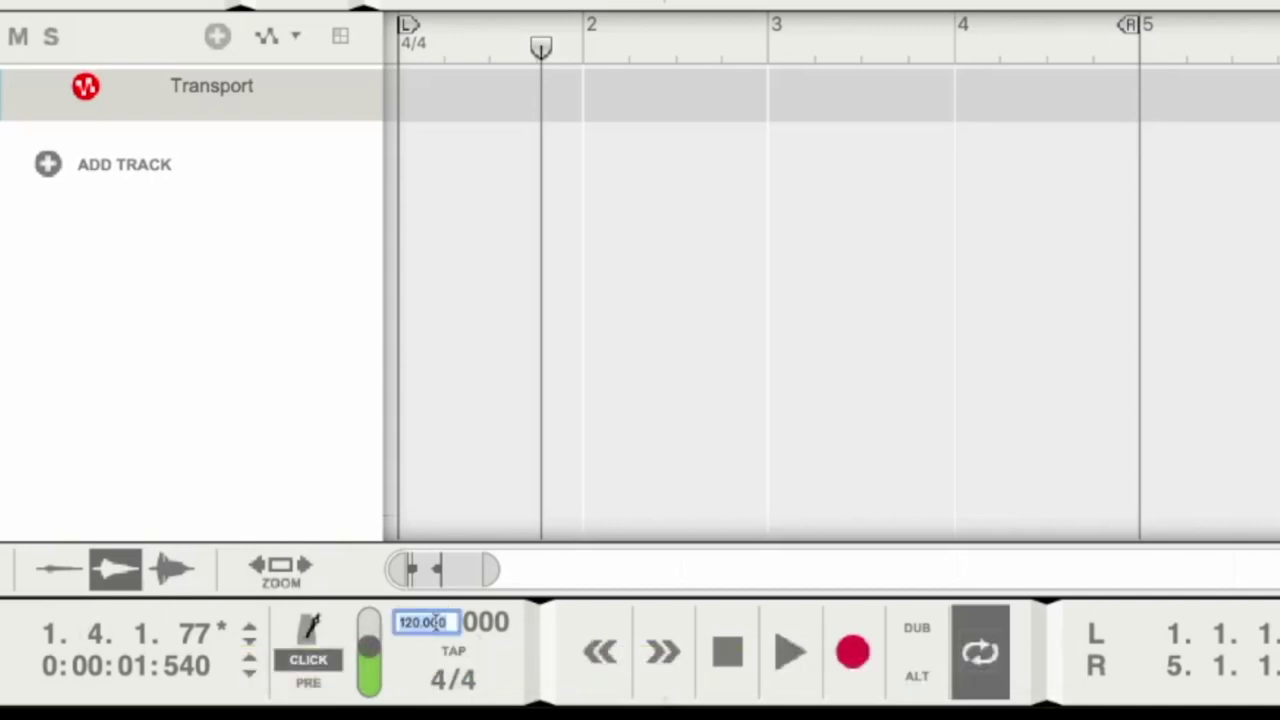
{"action": "type", "text": "90"}
{"action": "key", "text": "Return"}
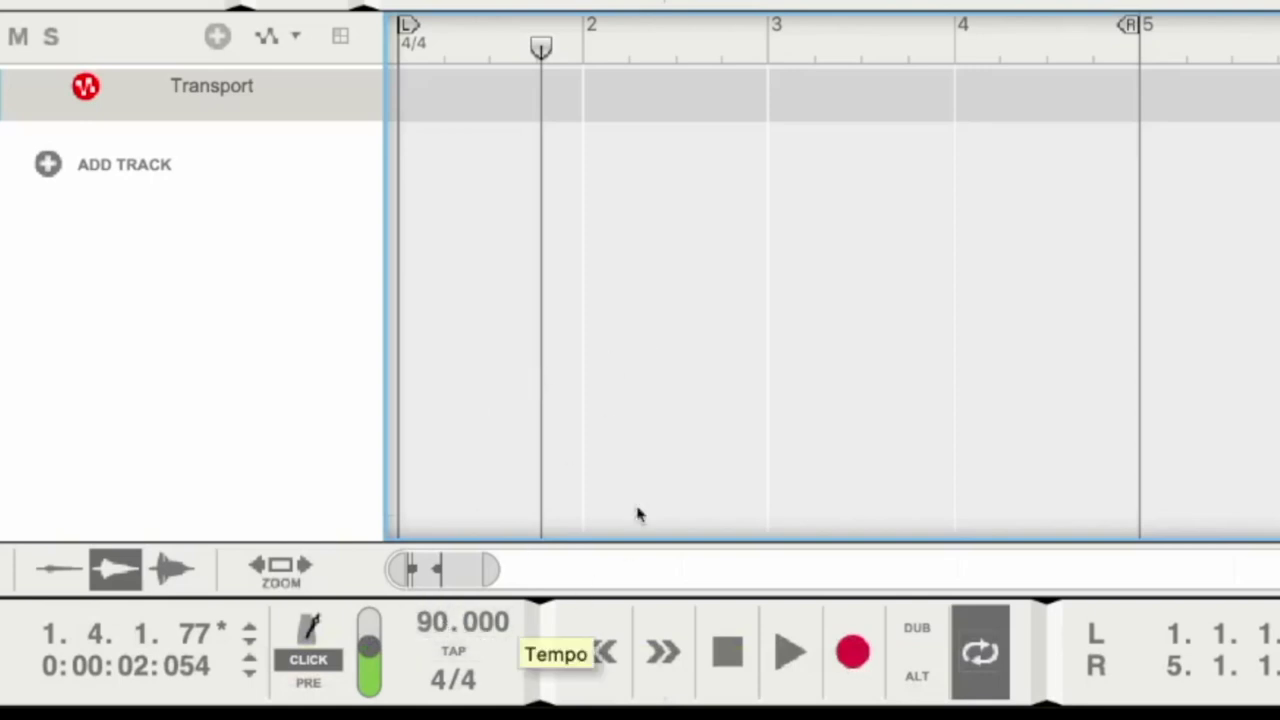
{"action": "key", "text": "space"}
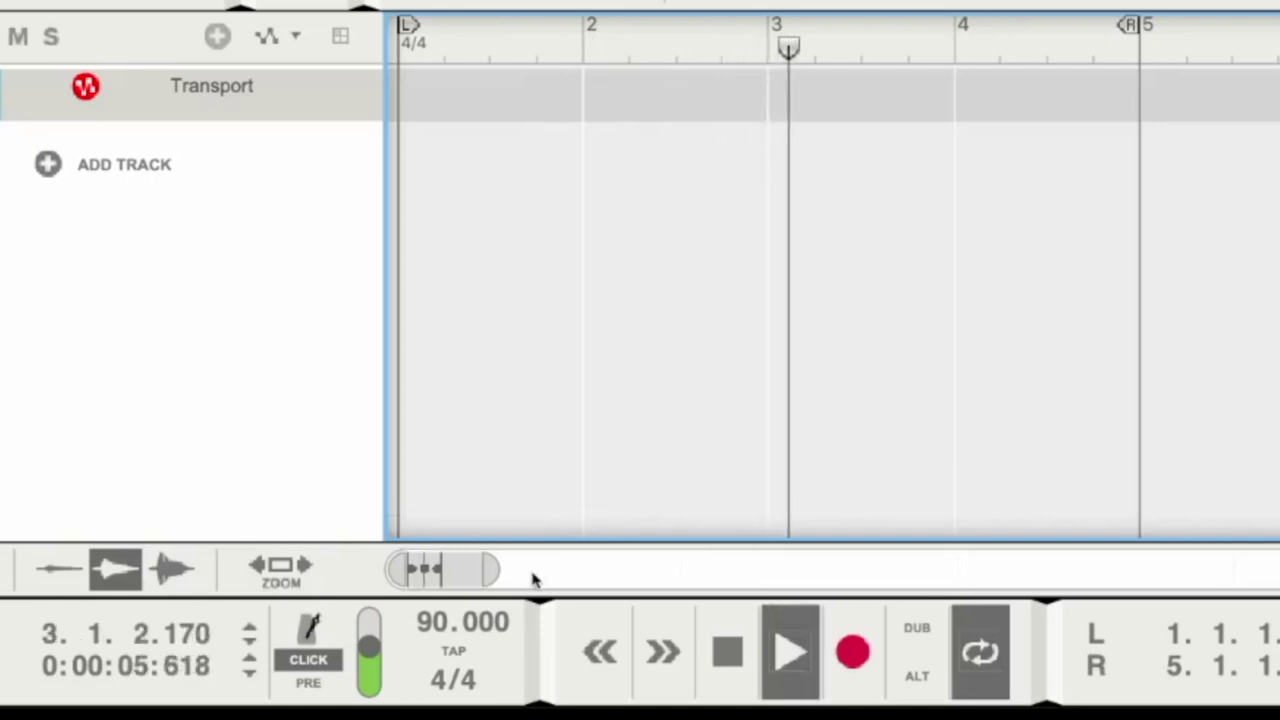
Raise the song tempo to 160 BPM and play the click at that tempo.
{"action": "left_click_drag", "start_coordinate": [448, 621], "coordinate": [443, 363]}
{"action": "key", "text": "space"}
{"action": "left_click_drag", "start_coordinate": [436, 641], "coordinate": [443, 592]}
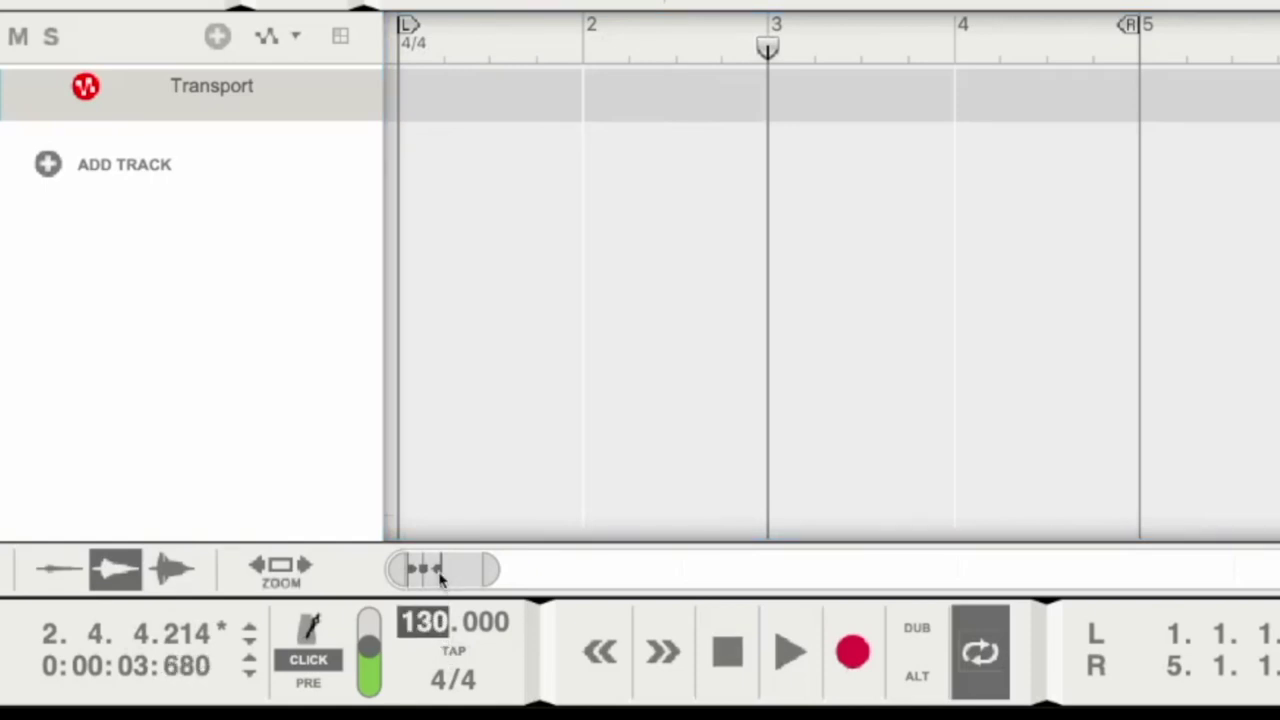
{"action": "left_click_drag", "start_coordinate": [443, 592], "coordinate": [430, 618]}
{"action": "left_click_drag", "start_coordinate": [428, 572], "coordinate": [440, 491]}
{"action": "key", "text": "space"}
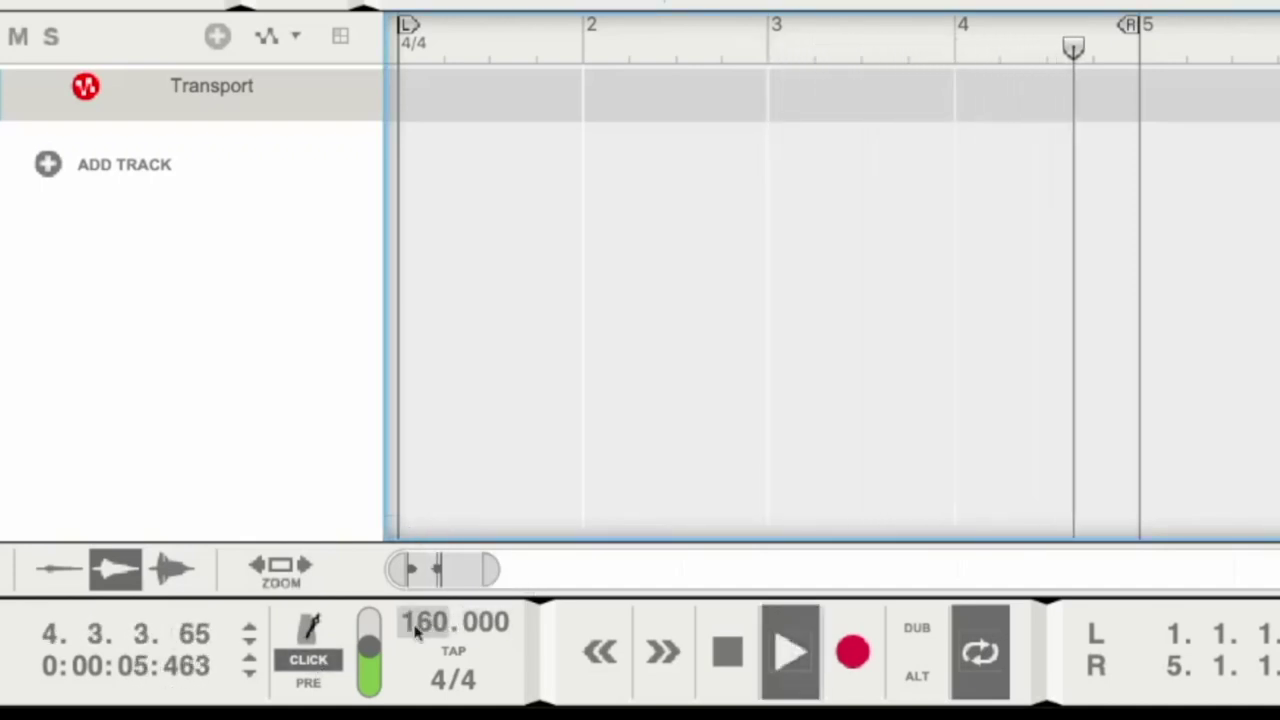
Raise the song tempo to 298 BPM and play the click at that tempo.
{"action": "left_click_drag", "start_coordinate": [420, 620], "coordinate": [365, 2]}
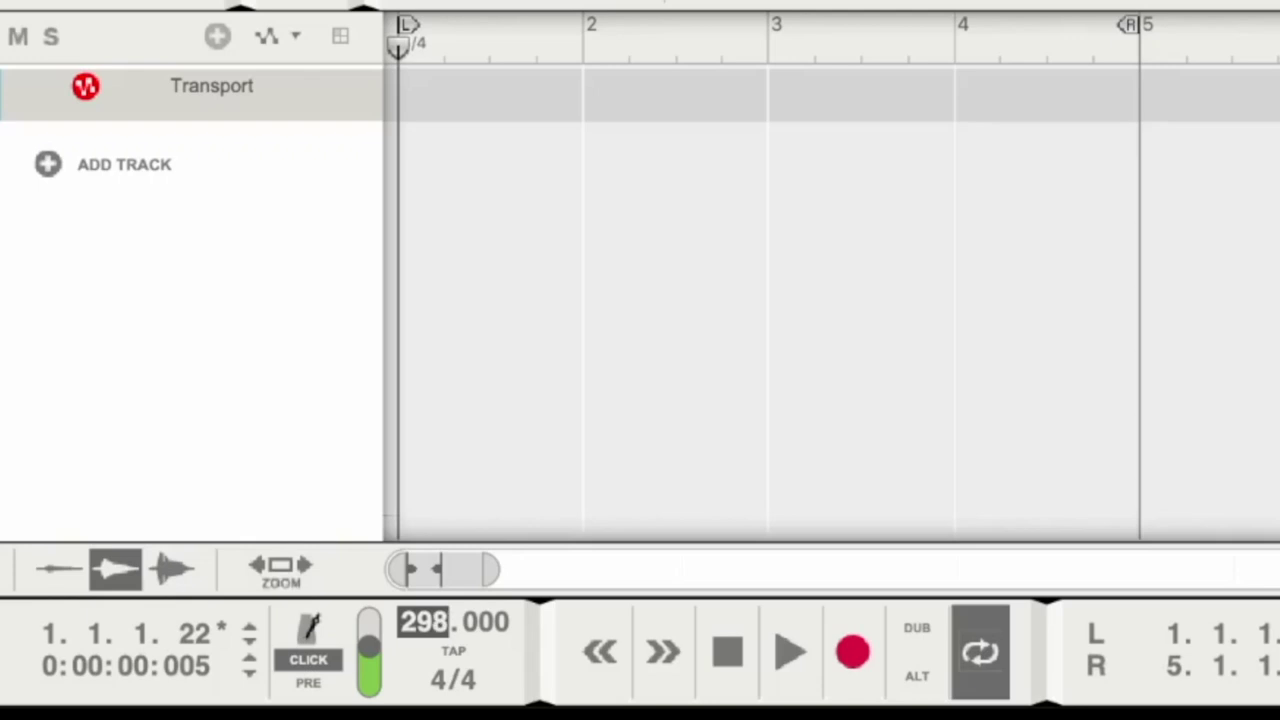
{"action": "key", "text": "space"}
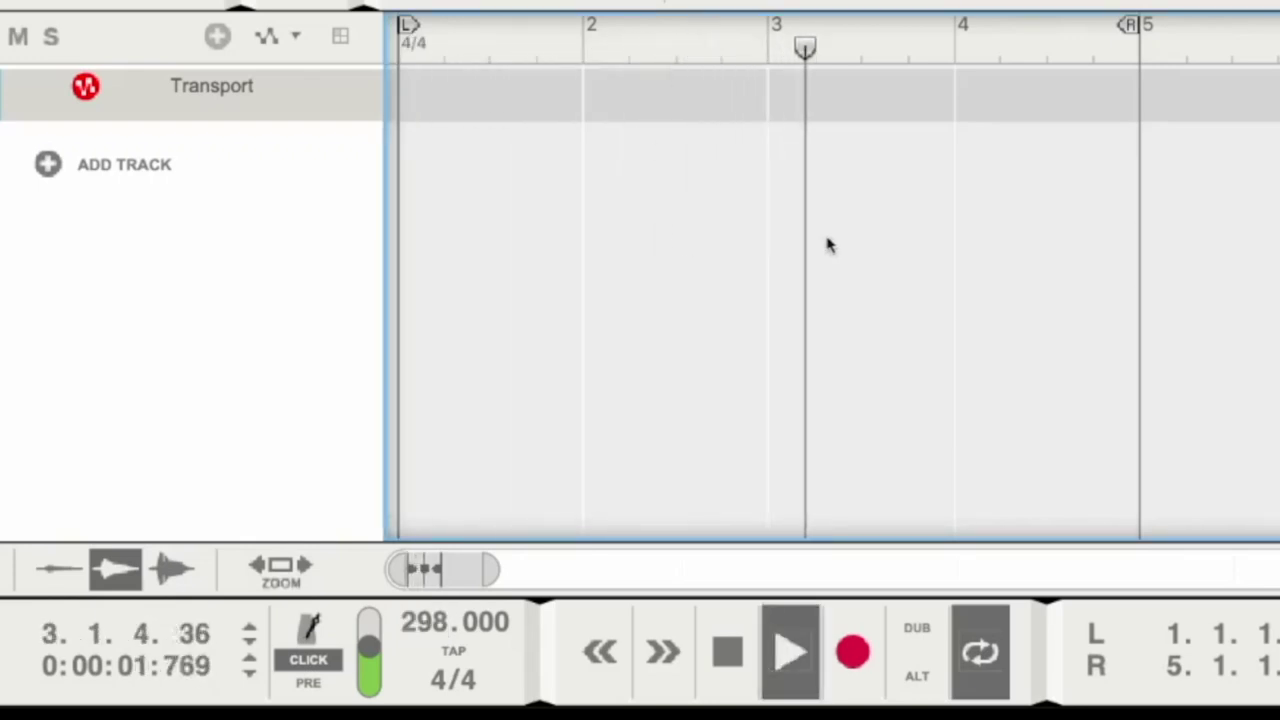
{"action": "key", "text": "space"}
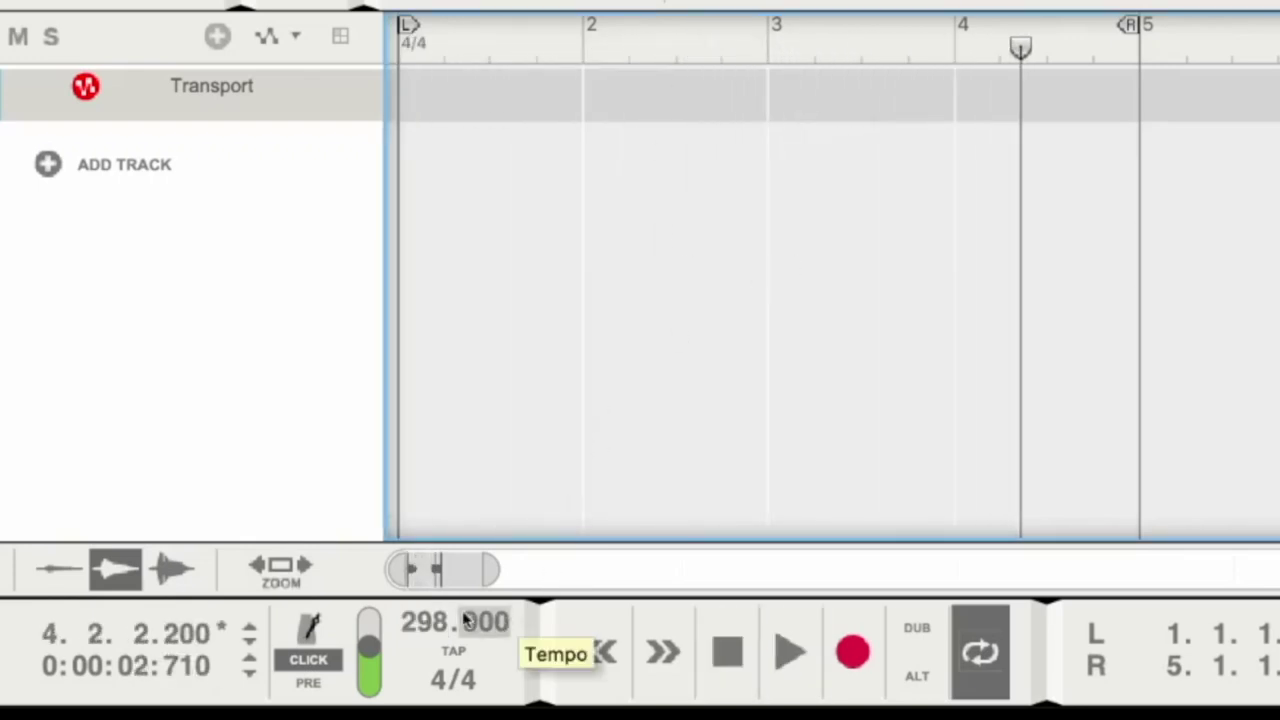
Set the song tempo to 120 BPM and play the click at that tempo.
{"action": "double_click", "coordinate": [432, 624]}
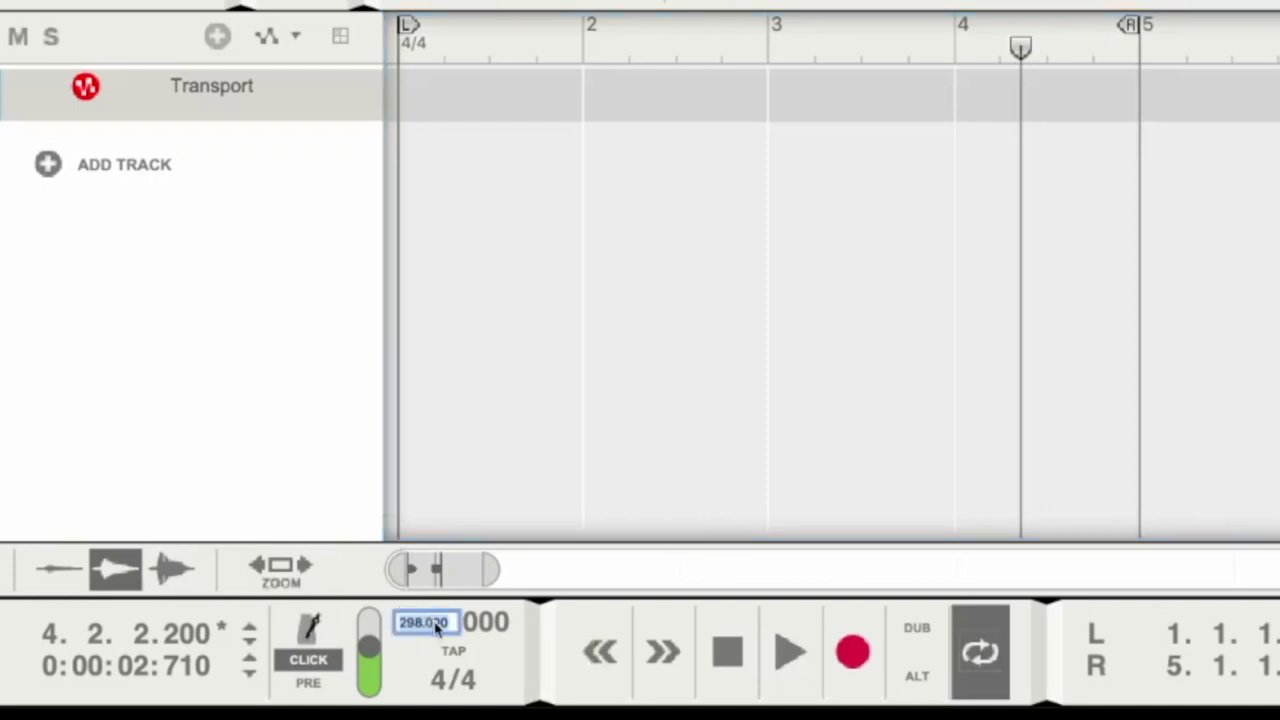
{"action": "type", "text": "1"}
{"action": "key", "text": "Return"}
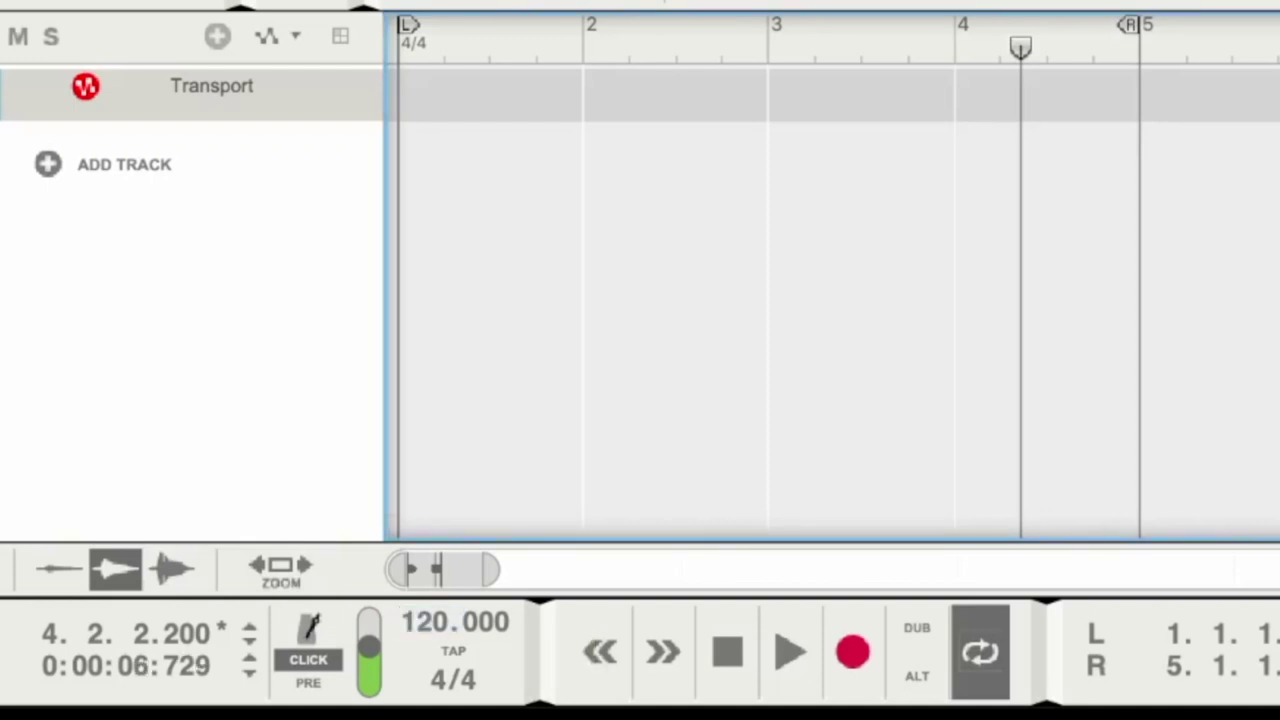
{"action": "key", "text": "space"}
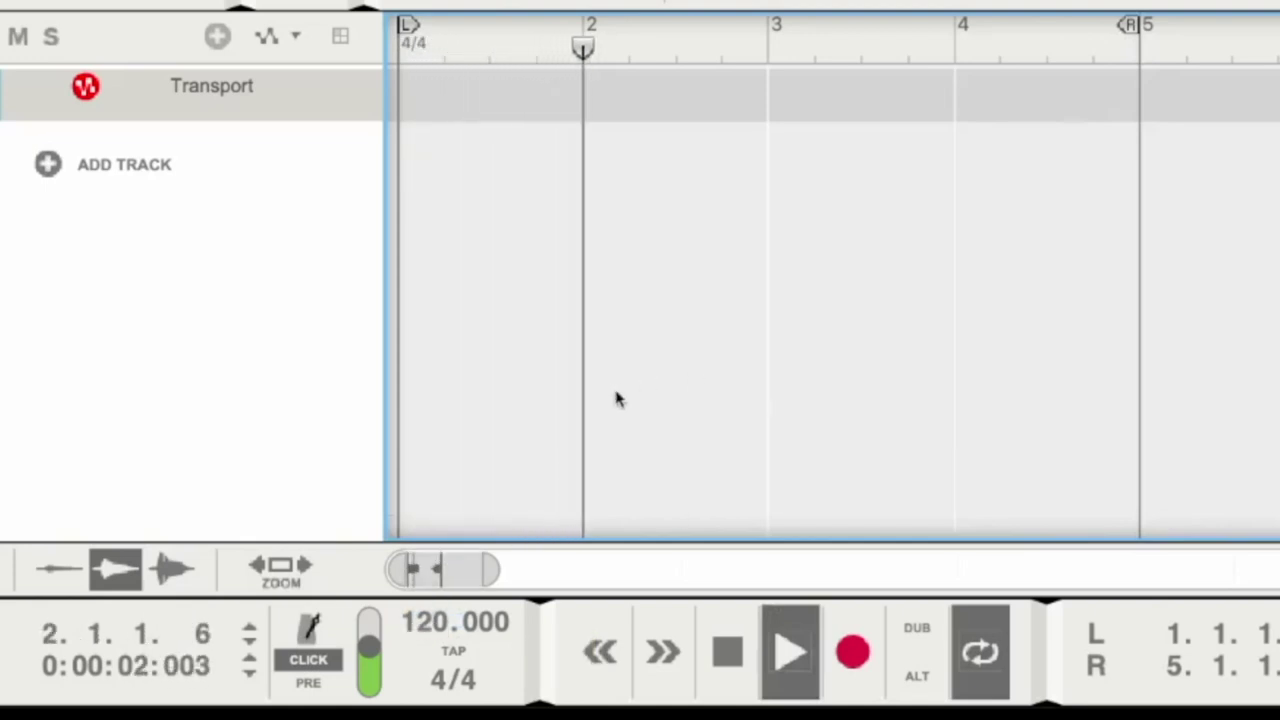
{"action": "key", "text": "space"}
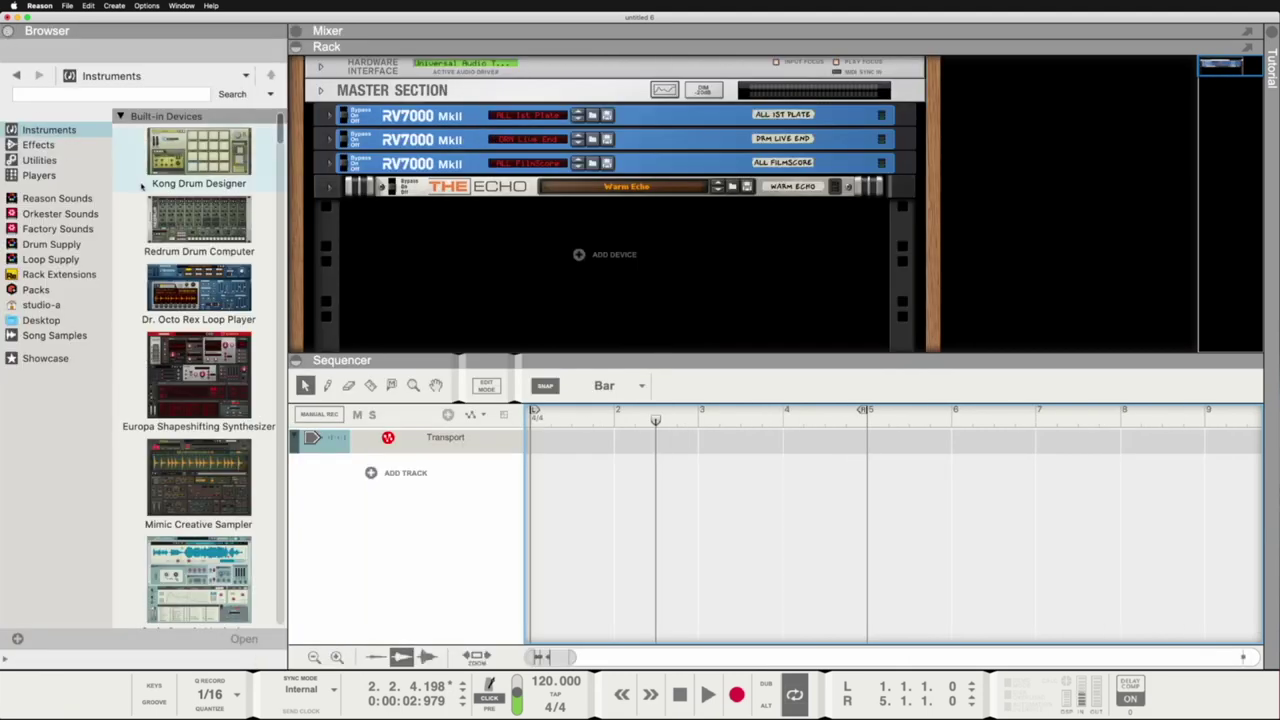
Add a Redrum Drum Computer from the built-in instruments to the rack.
{"action": "left_click", "coordinate": [198, 225]}
{"action": "left_click", "coordinate": [52, 131]}
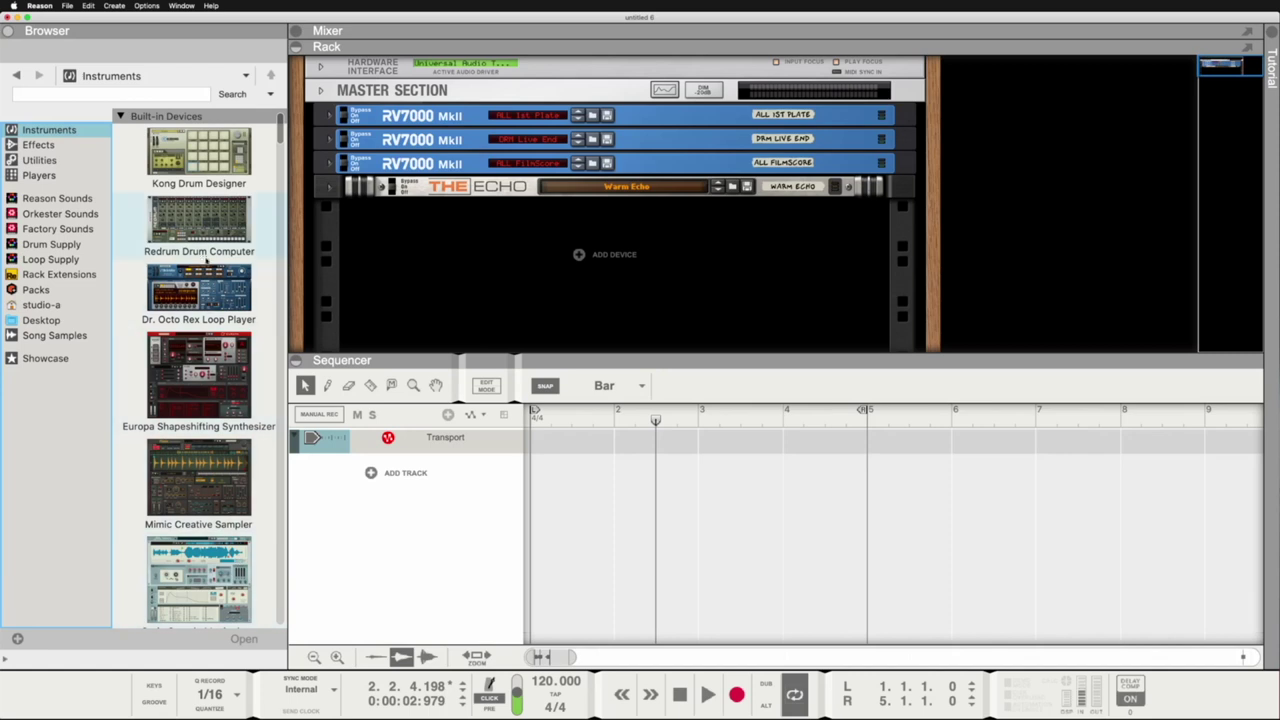
{"action": "left_click", "coordinate": [193, 220]}
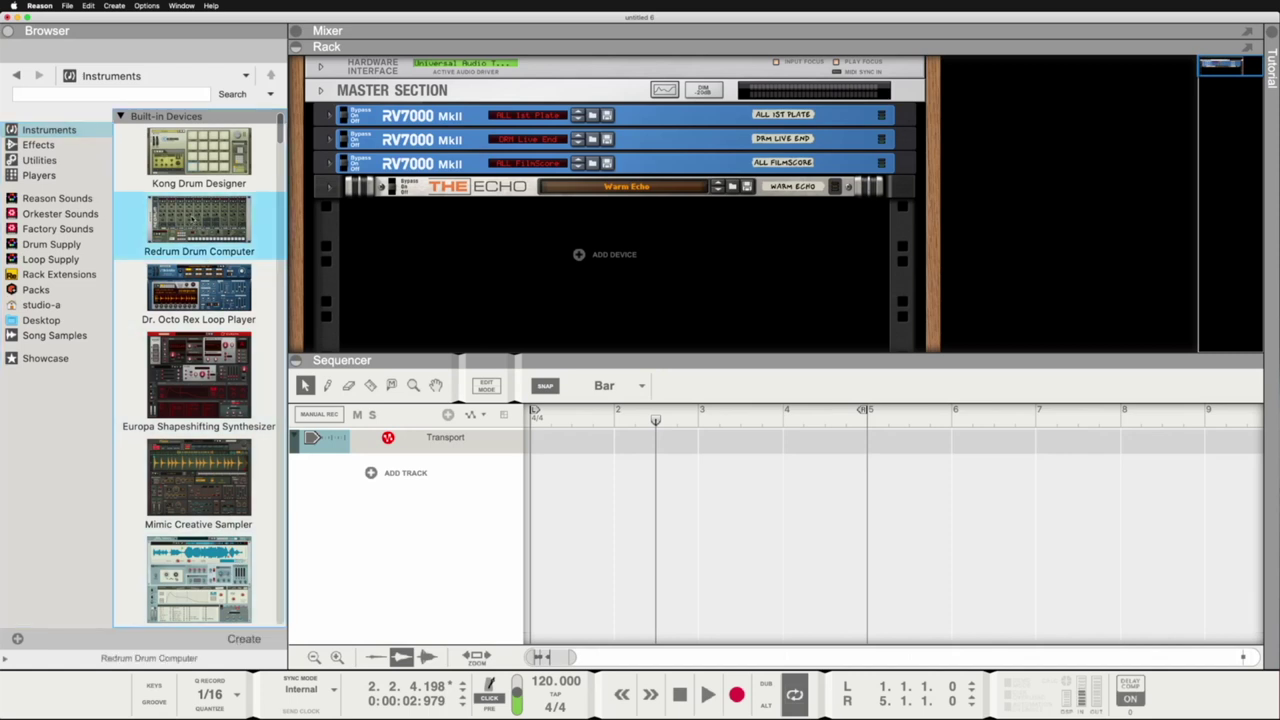
{"action": "mouse_move", "coordinate": [193, 220]}
{"action": "left_mouse_down"}
{"action": "mouse_move", "coordinate": [359, 272]}
{"action": "mouse_move", "coordinate": [530, 263]}
{"action": "mouse_move", "coordinate": [349, 254]}
{"action": "mouse_move", "coordinate": [215, 222]}
{"action": "left_mouse_up"}
{"action": "double_click", "coordinate": [215, 222]}
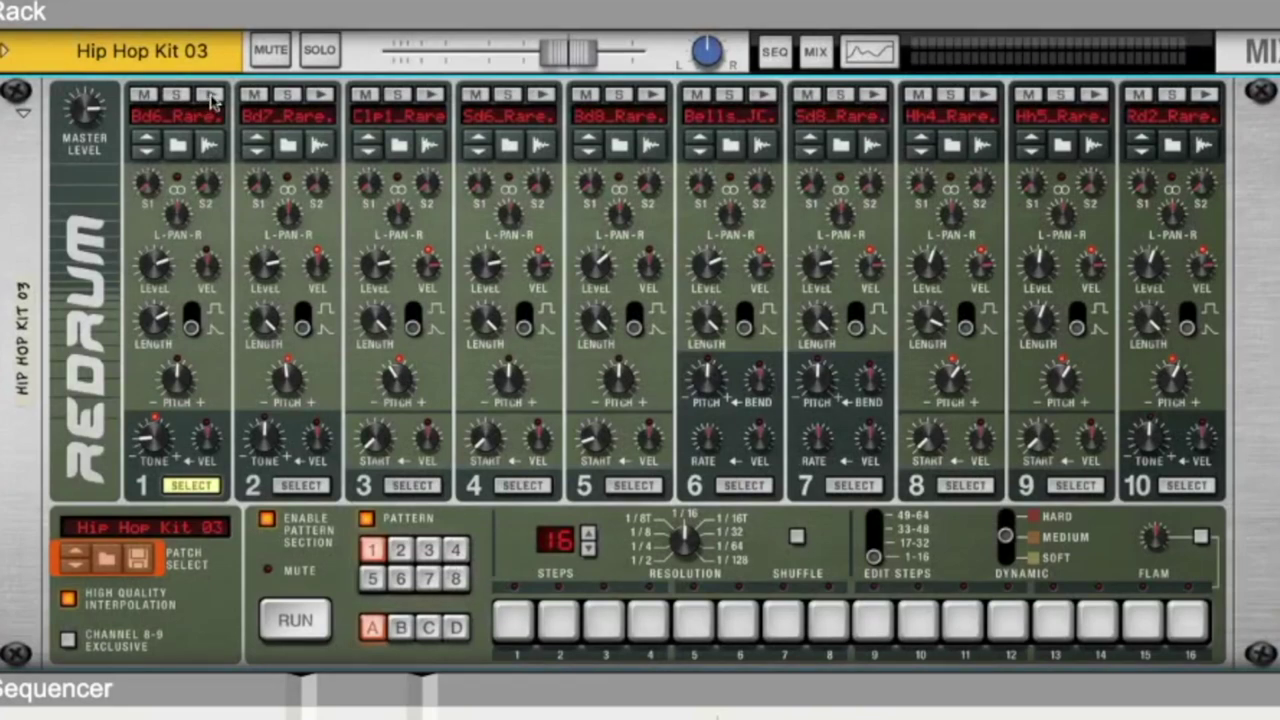
Audition Redrum's drum channels 1, 2, 3, 4 and 8 by triggering their sounds.
{"action": "left_click", "coordinate": [210, 96]}
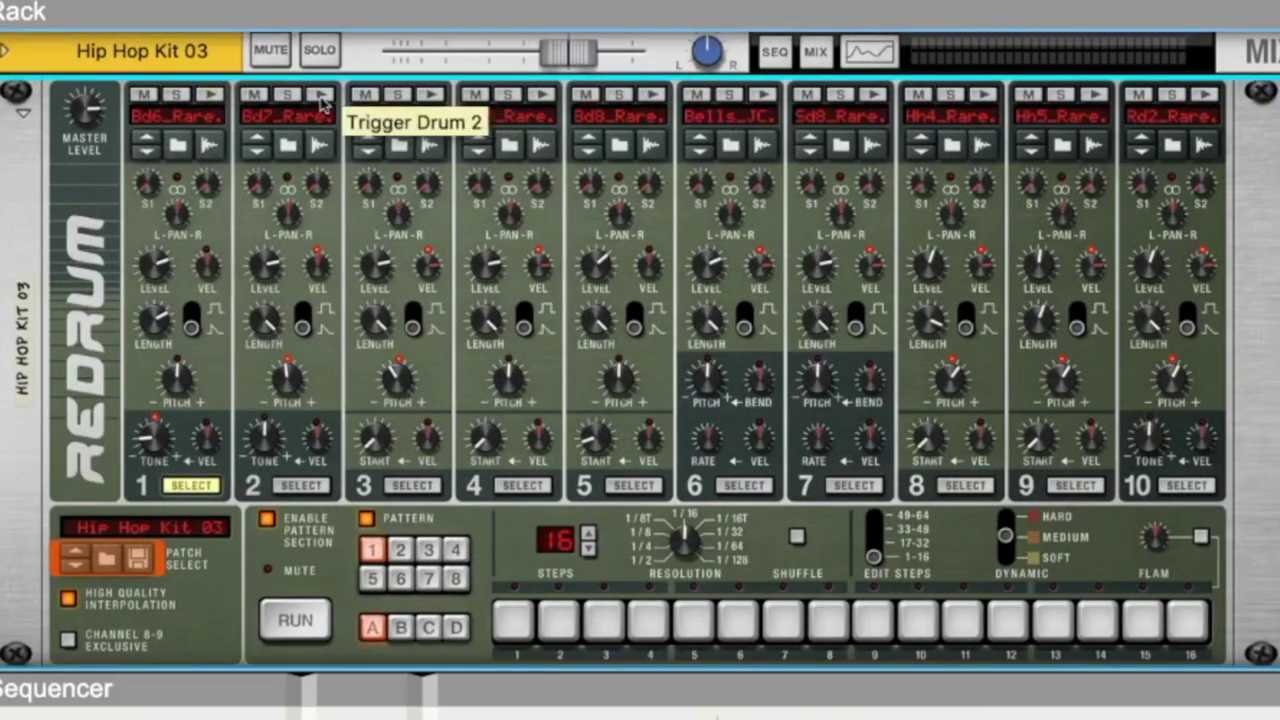
{"action": "left_click", "coordinate": [320, 96]}
{"action": "left_click", "coordinate": [213, 96]}
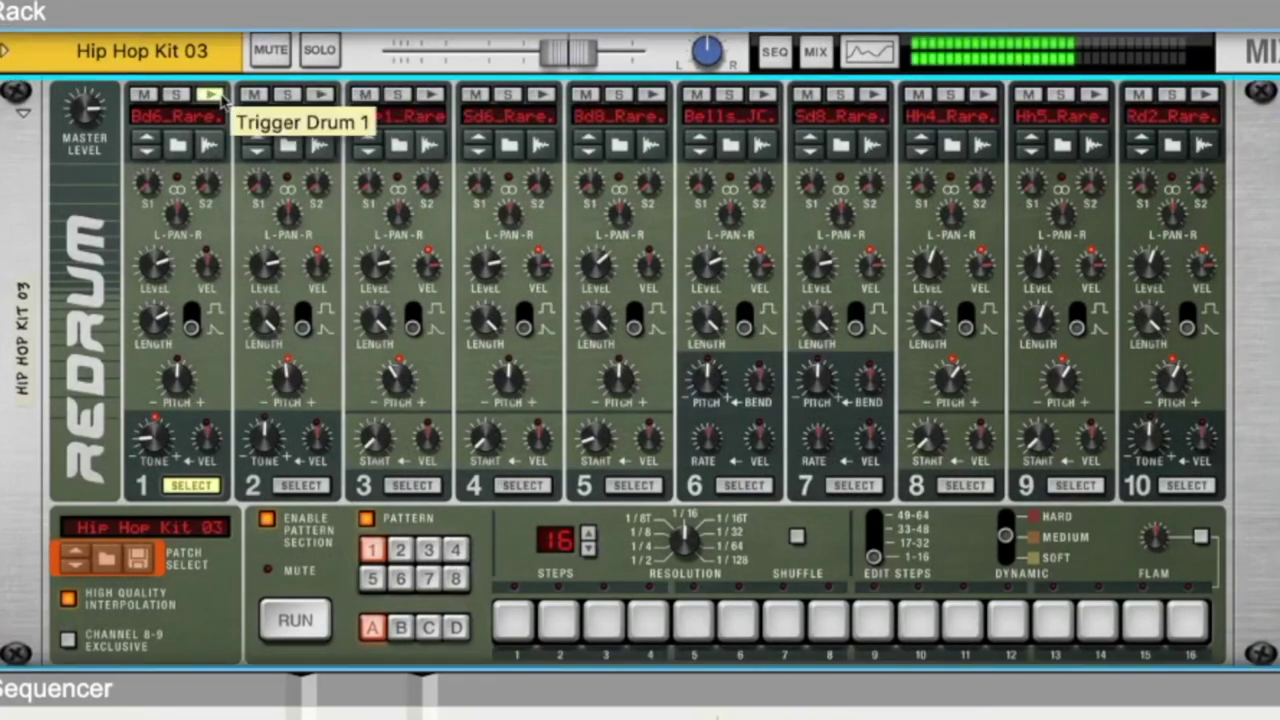
{"action": "left_click", "coordinate": [321, 96]}
{"action": "left_click", "coordinate": [432, 97]}
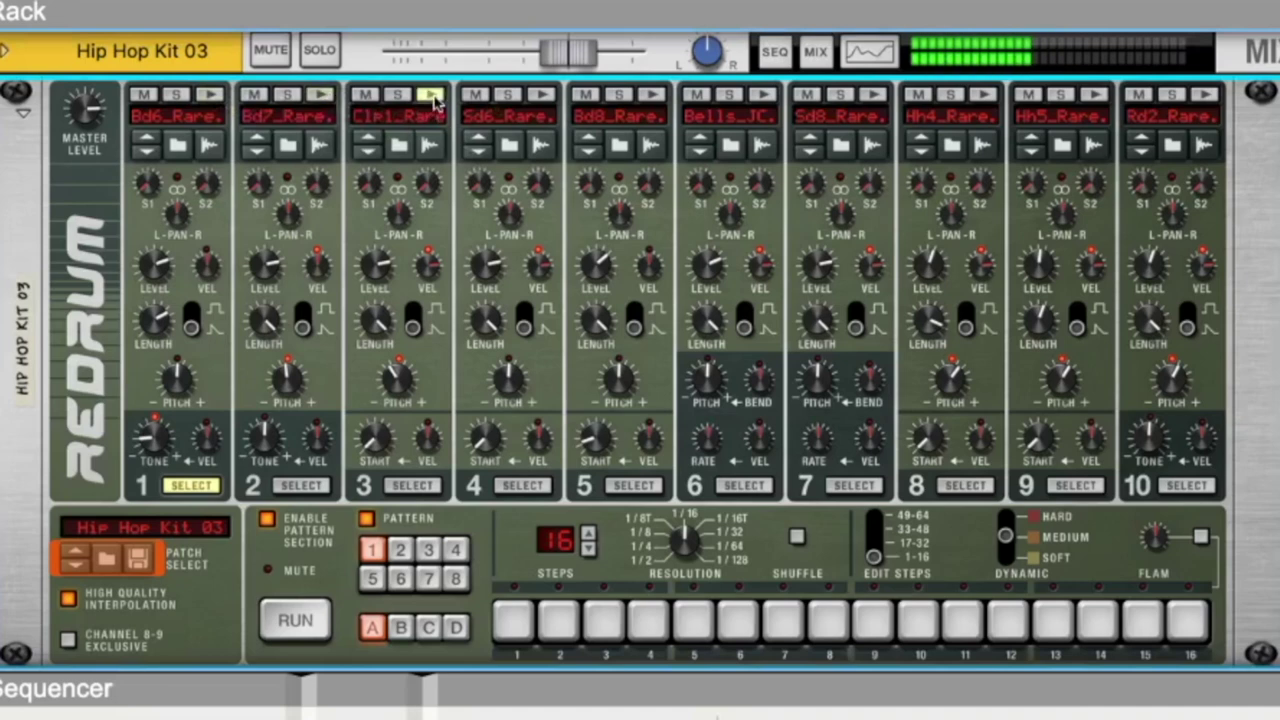
{"action": "left_click", "coordinate": [545, 94]}
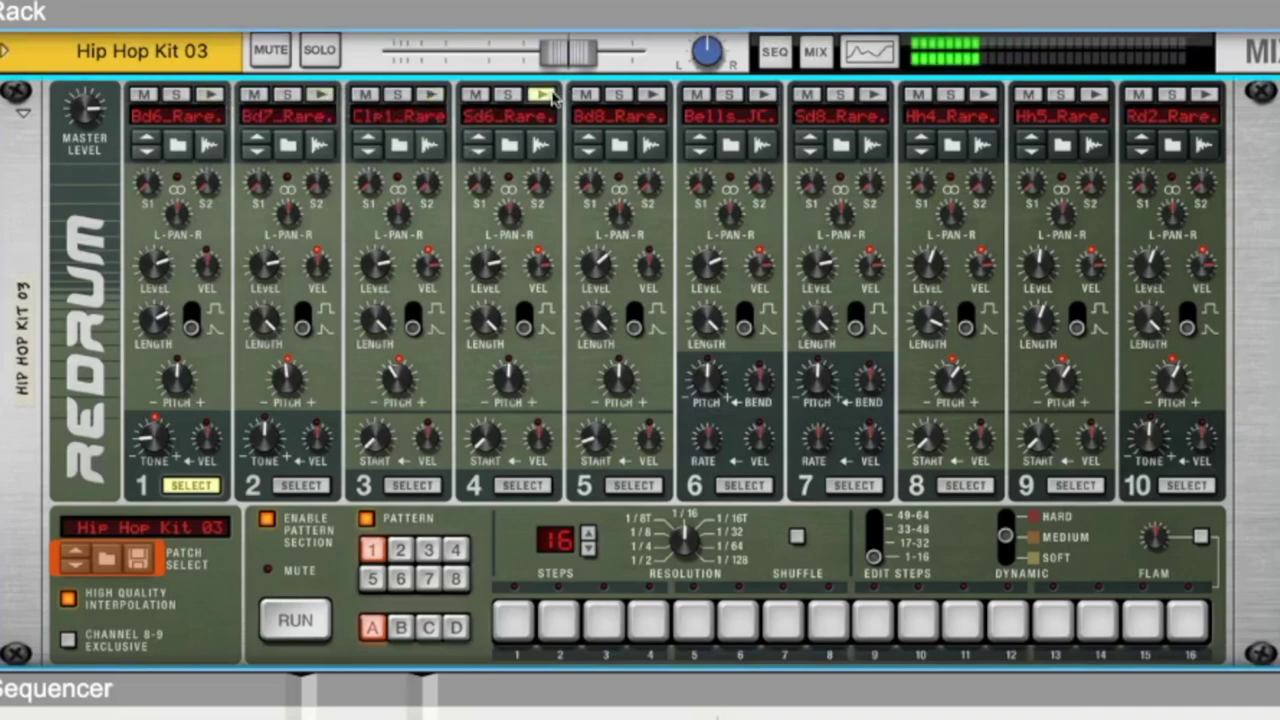
{"action": "left_click", "coordinate": [986, 95]}
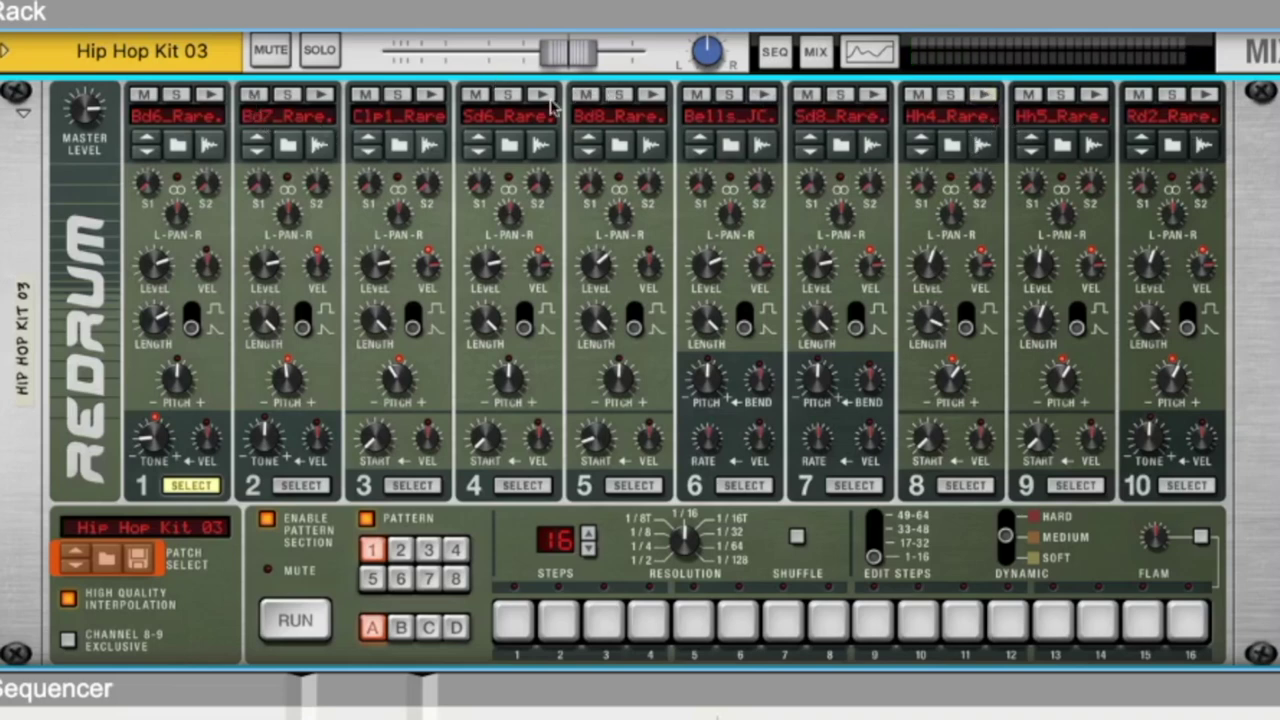
{"action": "left_click", "coordinate": [541, 95]}
Try different pan positions for drum 3 in Redrum, triggering its sound to compare, and return the pan to centre.
{"action": "left_click", "coordinate": [430, 95]}
{"action": "left_click", "coordinate": [430, 95]}
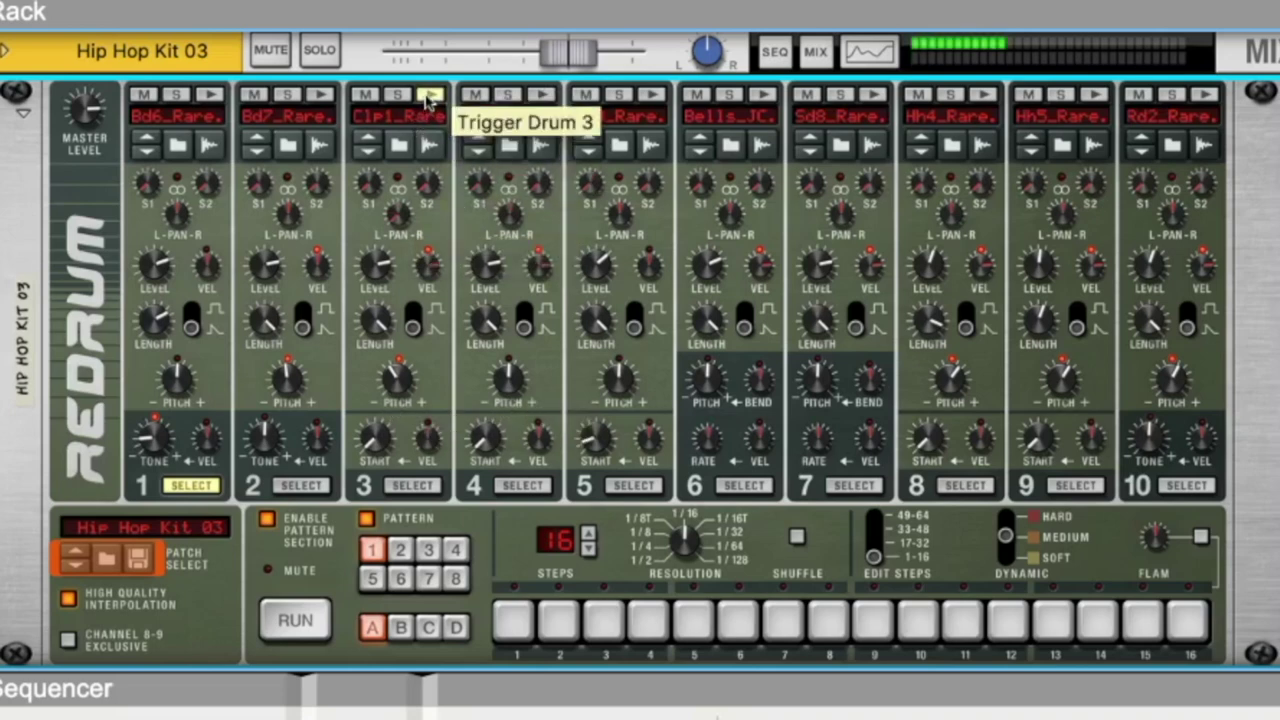
{"action": "left_click_drag", "start_coordinate": [397, 213], "coordinate": [404, 4]}
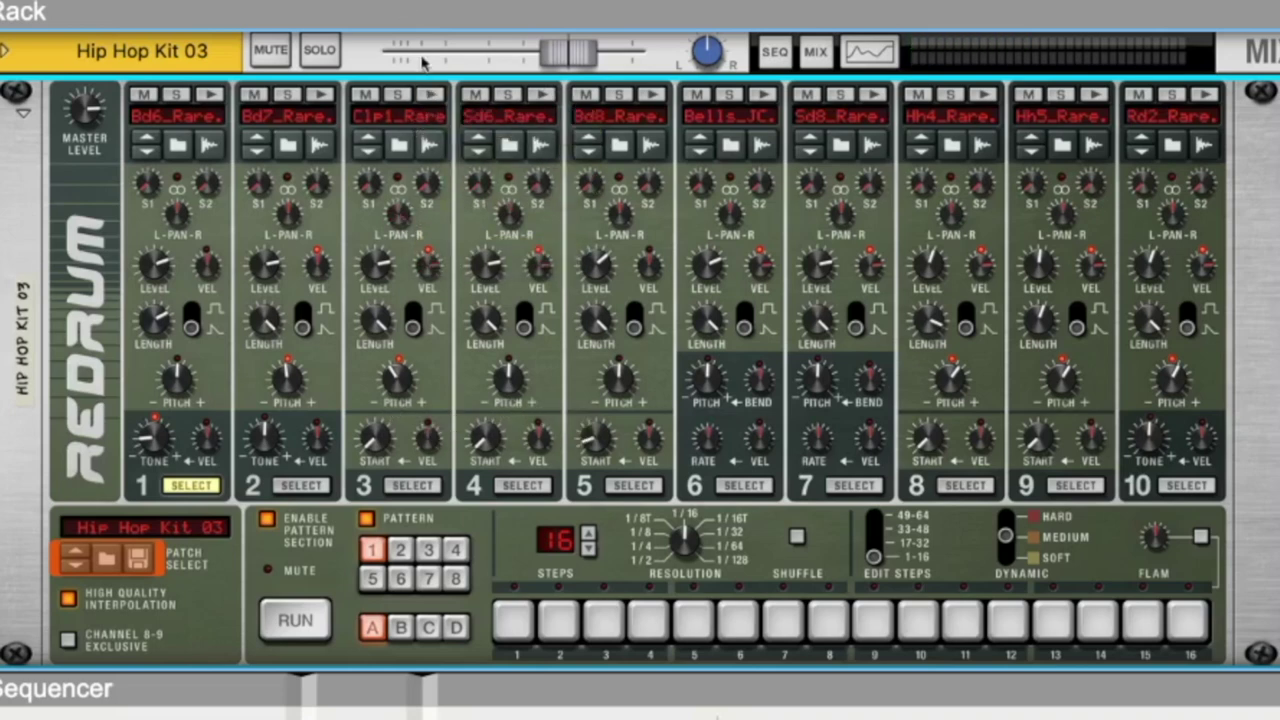
{"action": "left_click", "coordinate": [430, 93]}
{"action": "left_click_drag", "start_coordinate": [397, 213], "coordinate": [395, 272]}
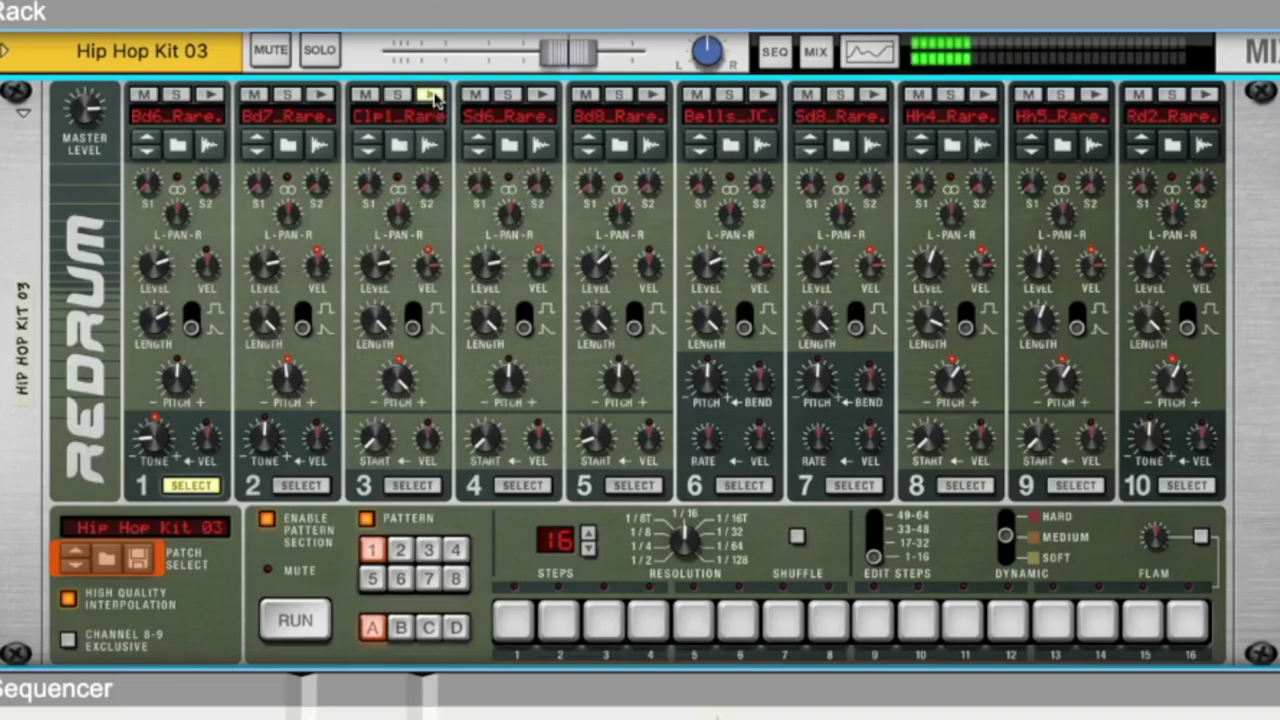
Lower drum 3's pitch, trigger the sound, raise the pitch to the centre position and audition it again.
{"action": "left_click_drag", "start_coordinate": [398, 384], "coordinate": [420, 528]}
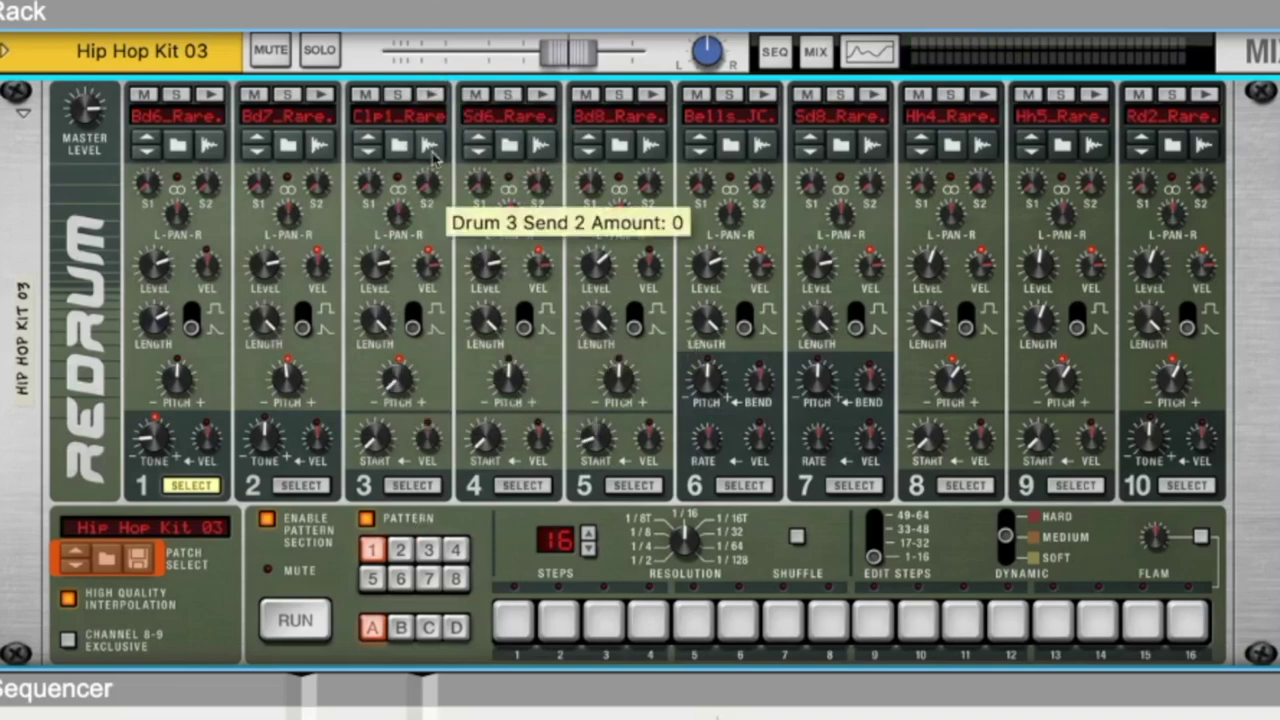
{"action": "left_click", "coordinate": [430, 95]}
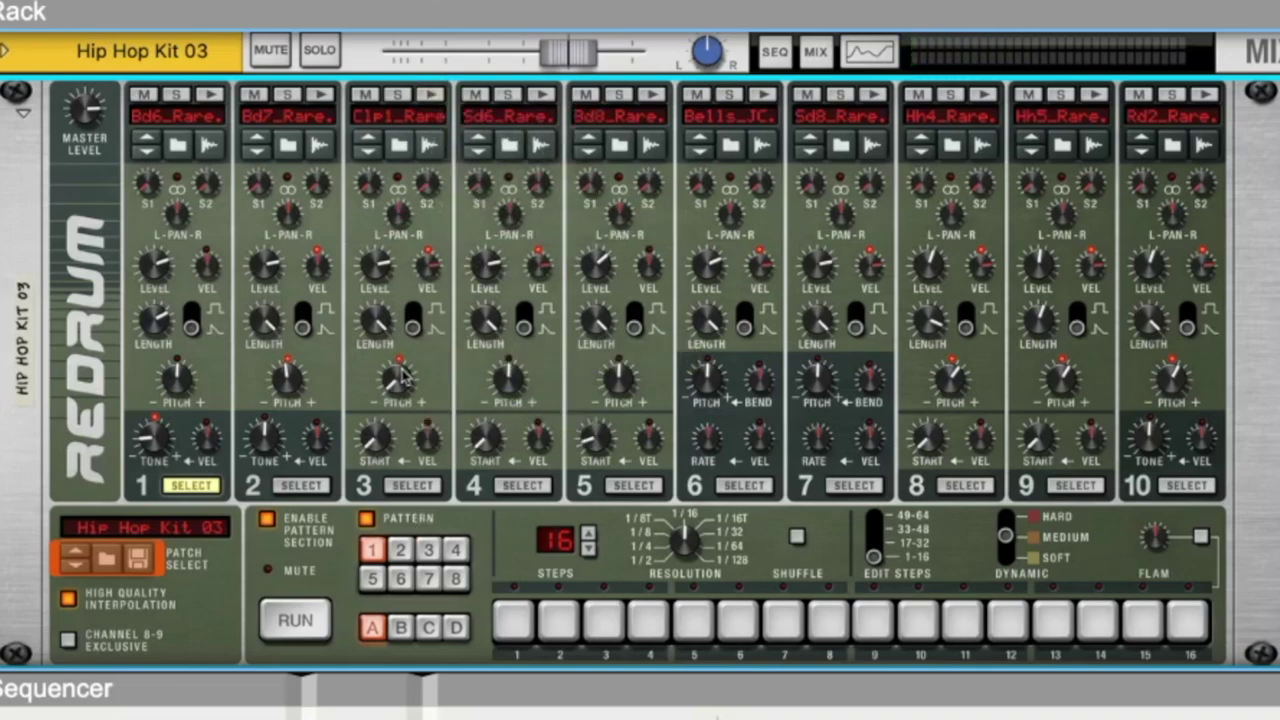
{"action": "left_click_drag", "start_coordinate": [403, 372], "coordinate": [419, 306]}
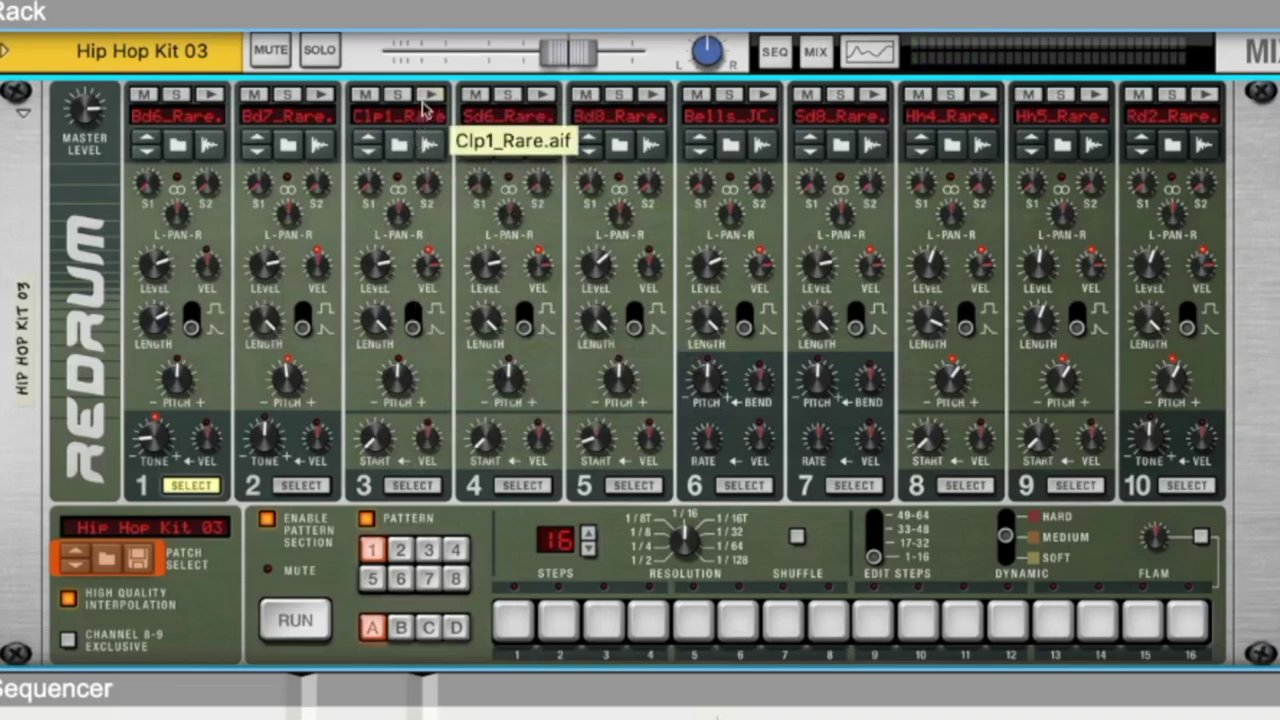
{"action": "left_click", "coordinate": [430, 96]}
{"action": "left_click", "coordinate": [430, 96]}
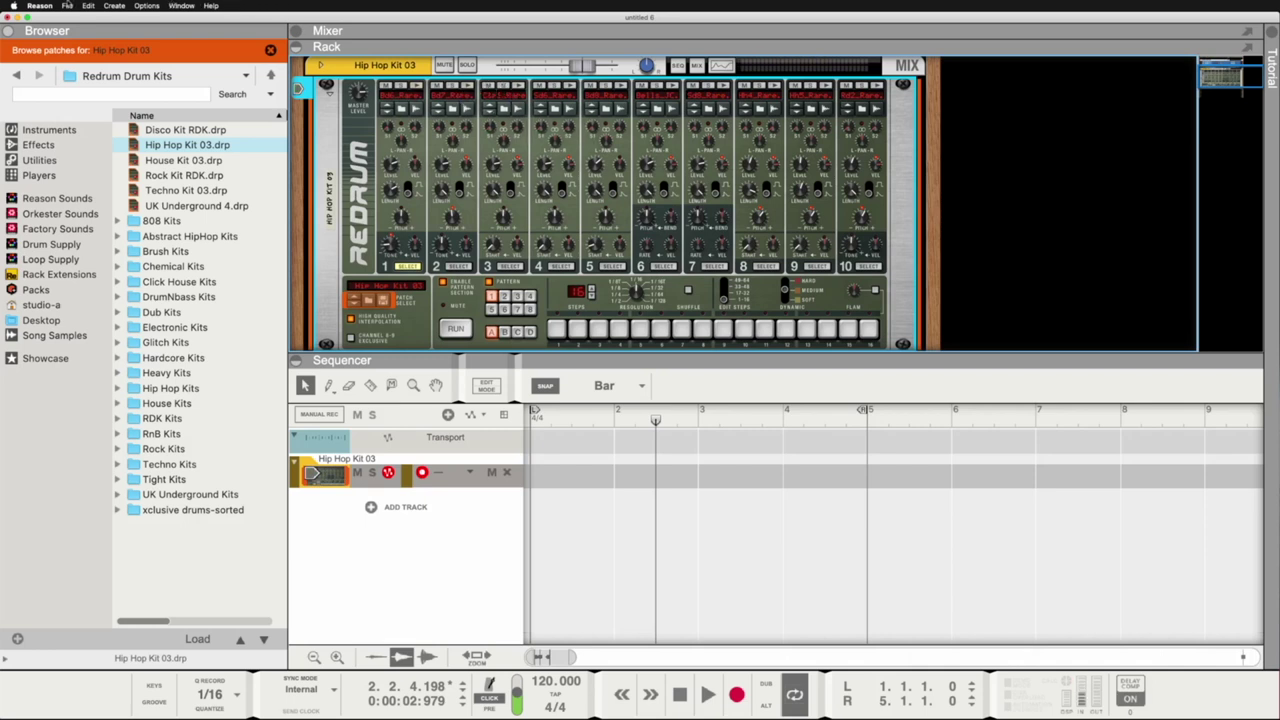
Review the Easy MIDI input ports in the keyboards and control surfaces preferences and close the preferences.
{"action": "left_click", "coordinate": [52, 5]}
{"action": "left_click", "coordinate": [56, 34]}
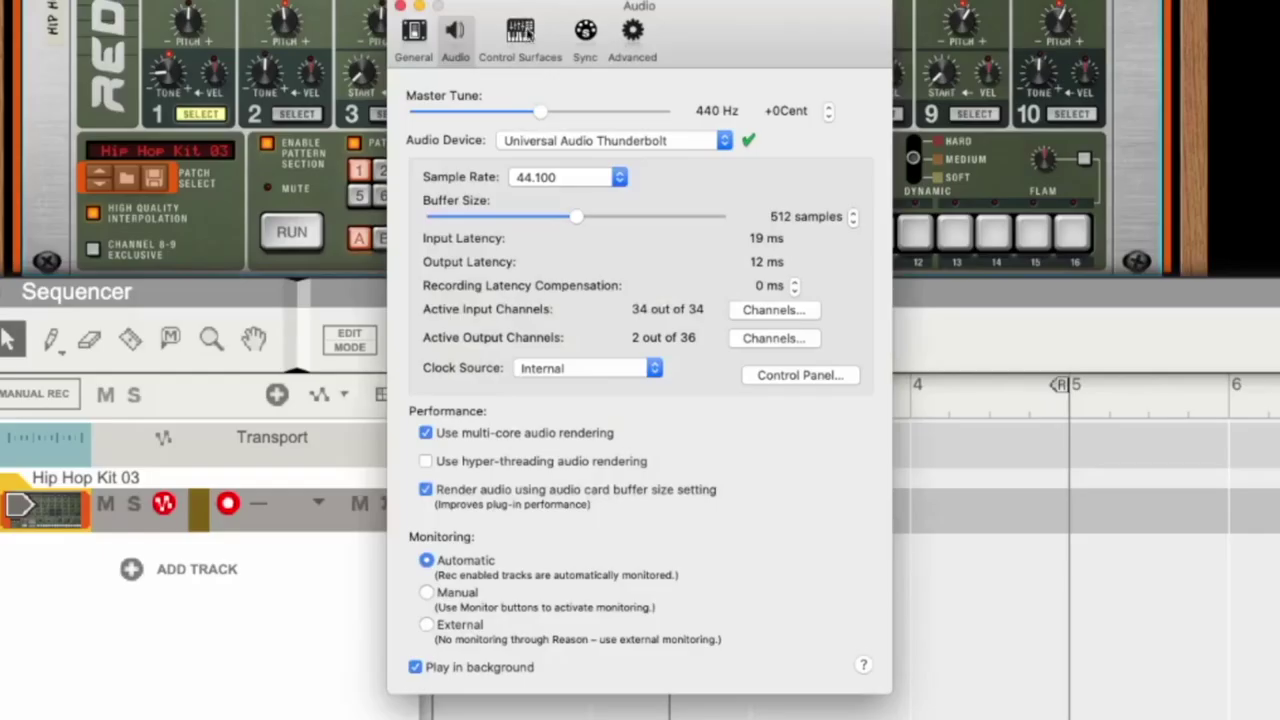
{"action": "left_click", "coordinate": [522, 38]}
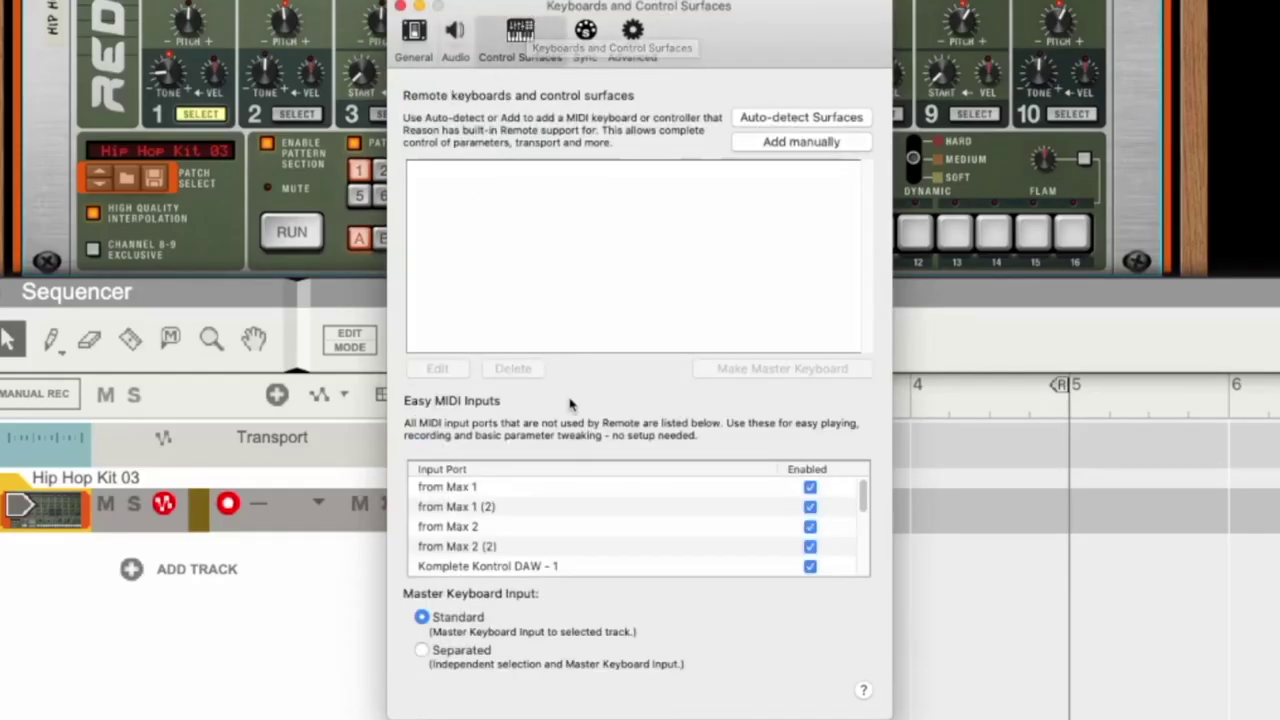
{"action": "left_click_drag", "start_coordinate": [866, 497], "coordinate": [862, 612]}
{"action": "scroll", "coordinate": [840, 520], "scroll_direction": "up", "scroll_amount": 5}
{"action": "left_click", "coordinate": [809, 507]}
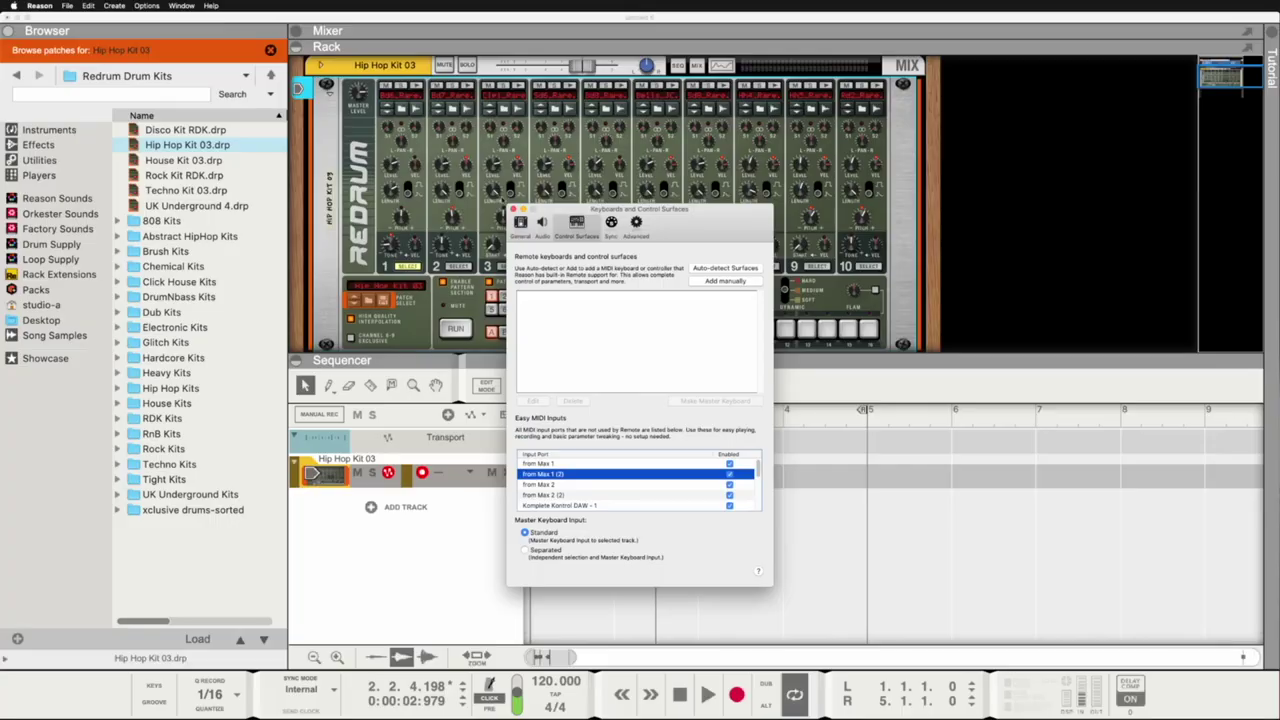
{"action": "left_click", "coordinate": [513, 209]}
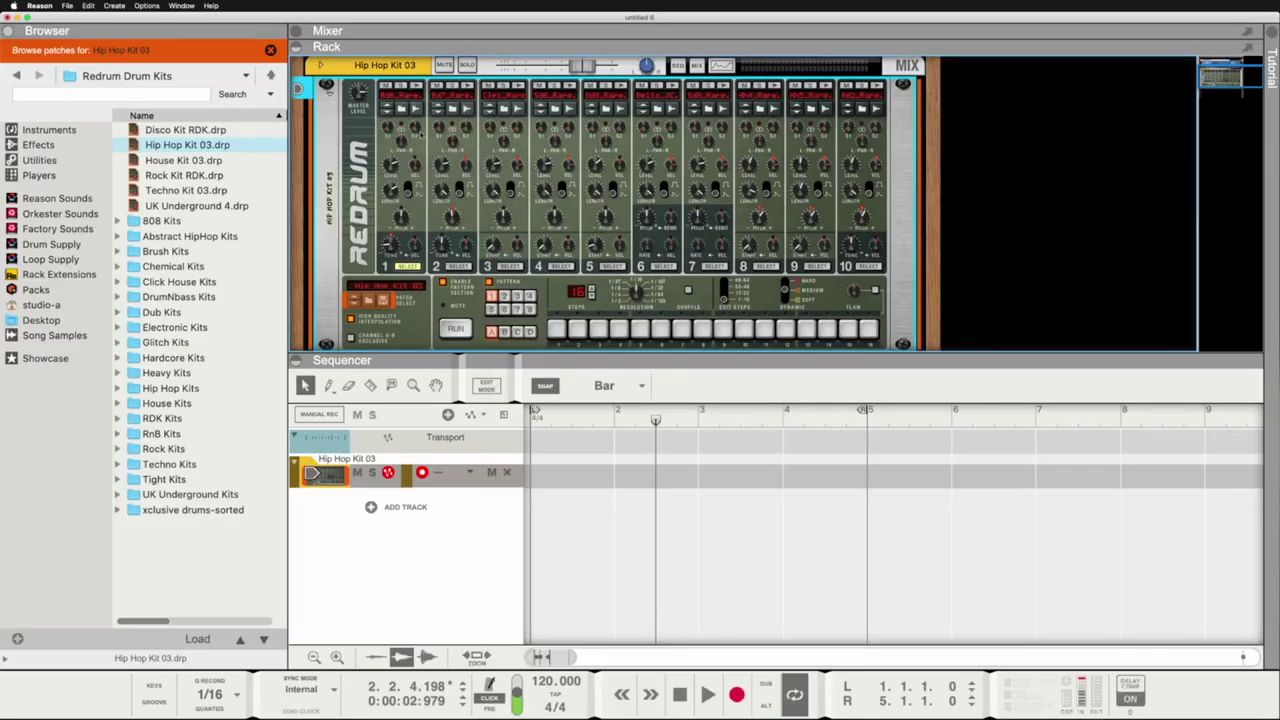
Show the On-screen Piano Keys and play several Redrum drum sounds on the displayed keys.
{"action": "left_click", "coordinate": [182, 6]}
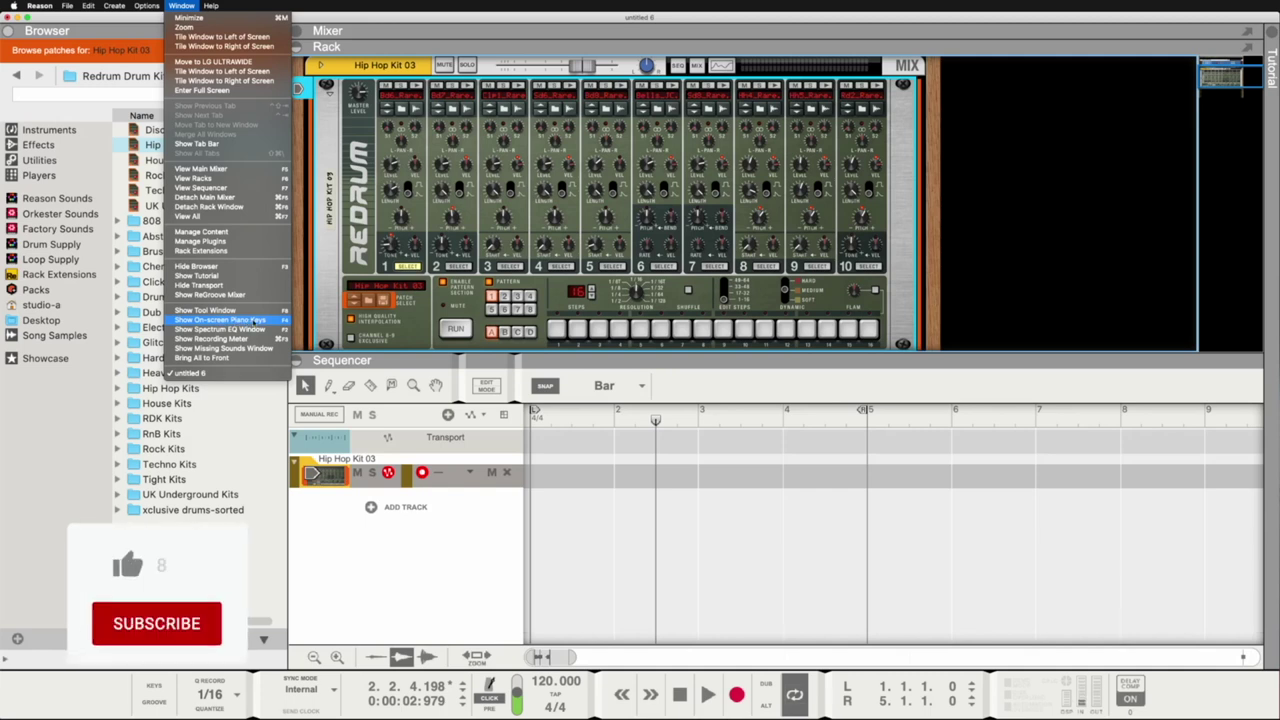
{"action": "left_click", "coordinate": [258, 320]}
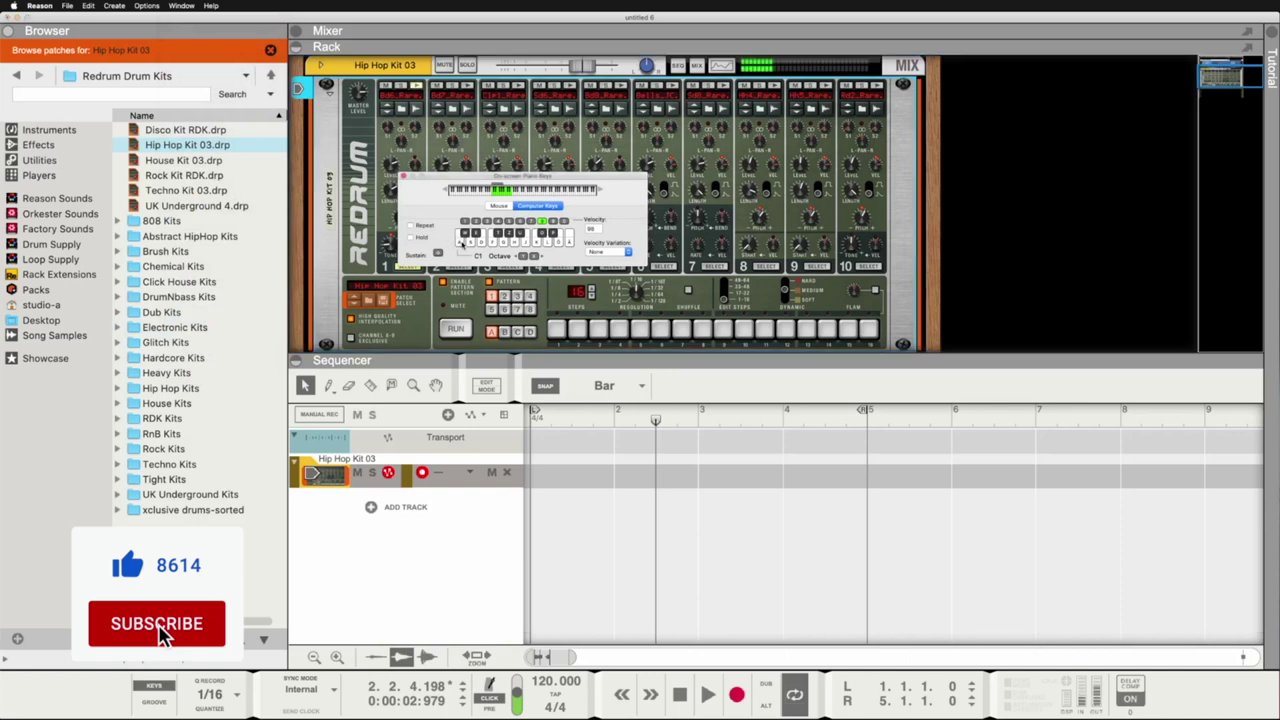
{"action": "left_click", "coordinate": [482, 243]}
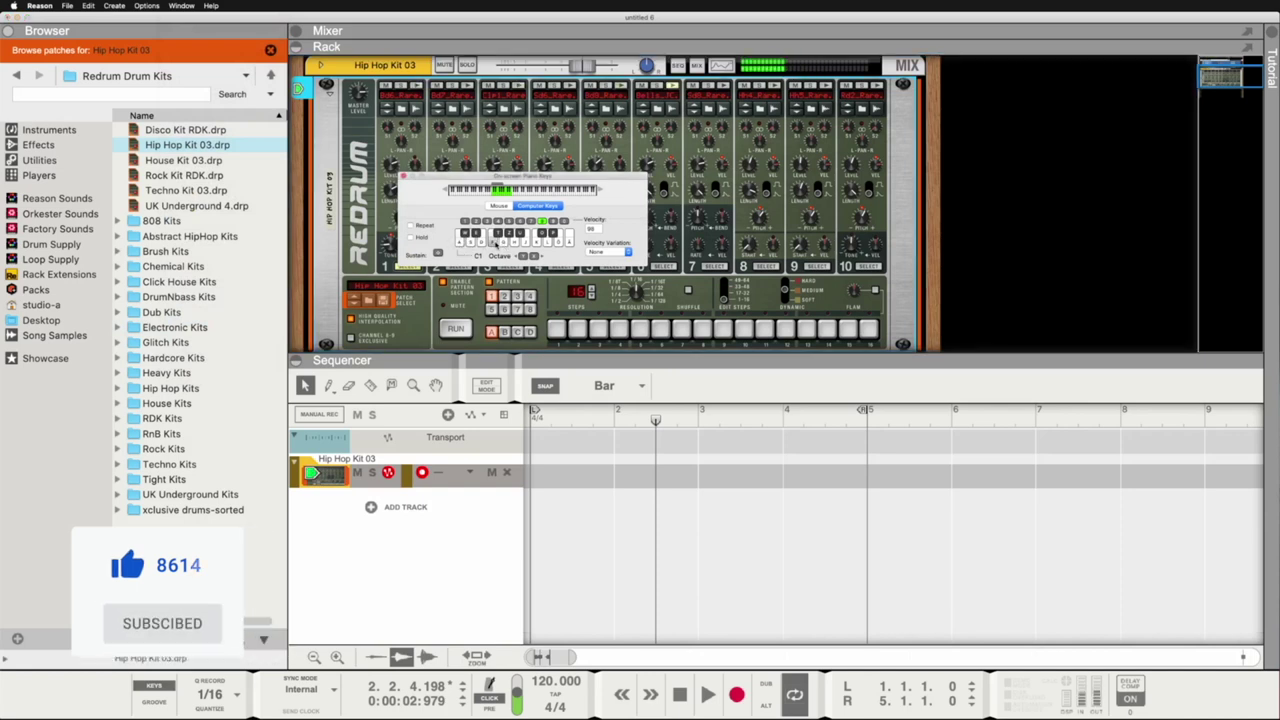
{"action": "left_click", "coordinate": [462, 245]}
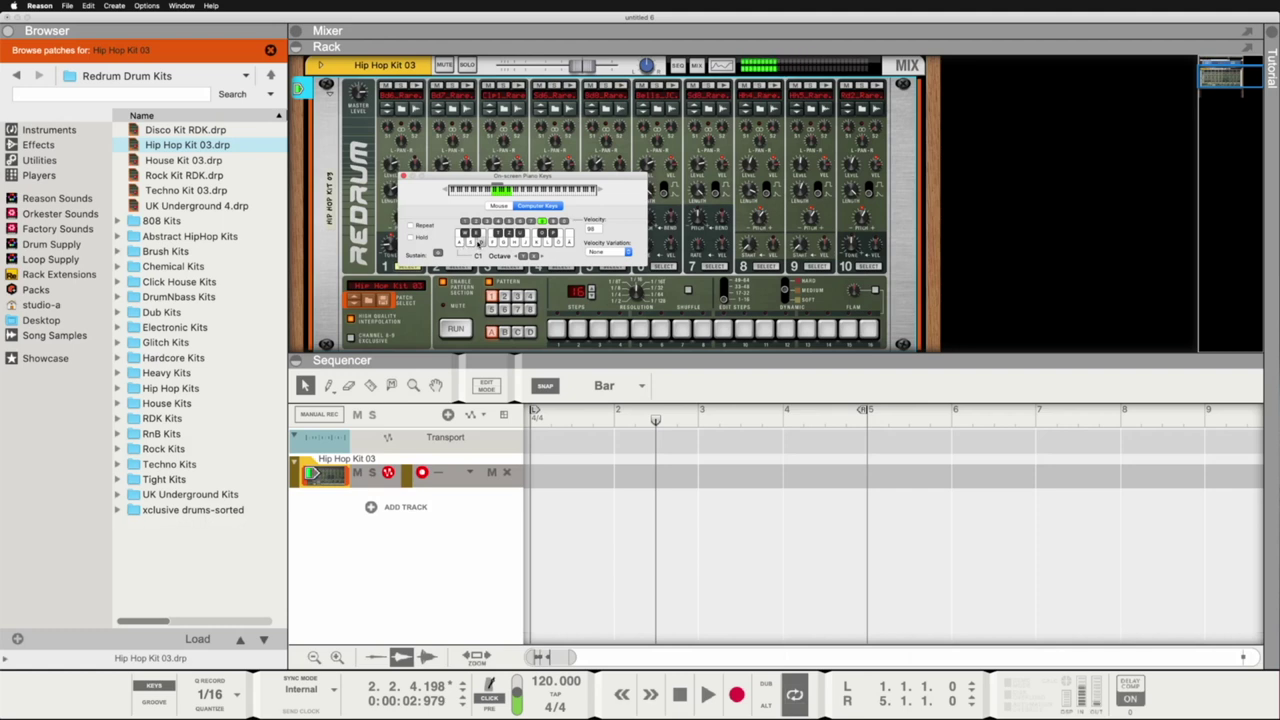
{"action": "left_click", "coordinate": [479, 243]}
{"action": "left_click", "coordinate": [460, 241]}
Play Redrum's drum sounds from the computer keyboard and close the On-screen Piano Keys.
{"action": "key", "text": "s"}
{"action": "key", "text": "s"}
{"action": "key", "text": "d"}
{"action": "key", "text": "f"}
{"action": "key", "text": "f"}
{"action": "key", "text": "s"}
{"action": "left_click", "coordinate": [405, 177]}
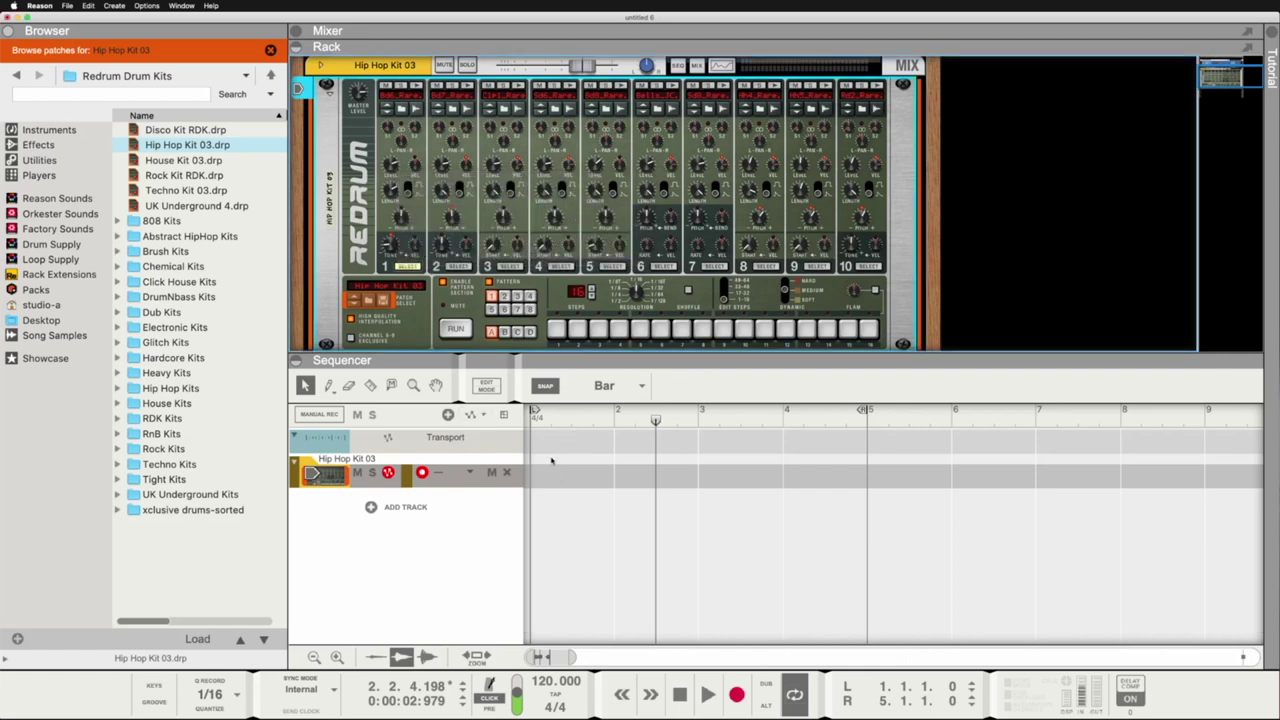
Create an empty one-bar clip at bar 1 on the Hip Hop Kit 03 track in the sequencer.
{"action": "double_click", "coordinate": [548, 474]}
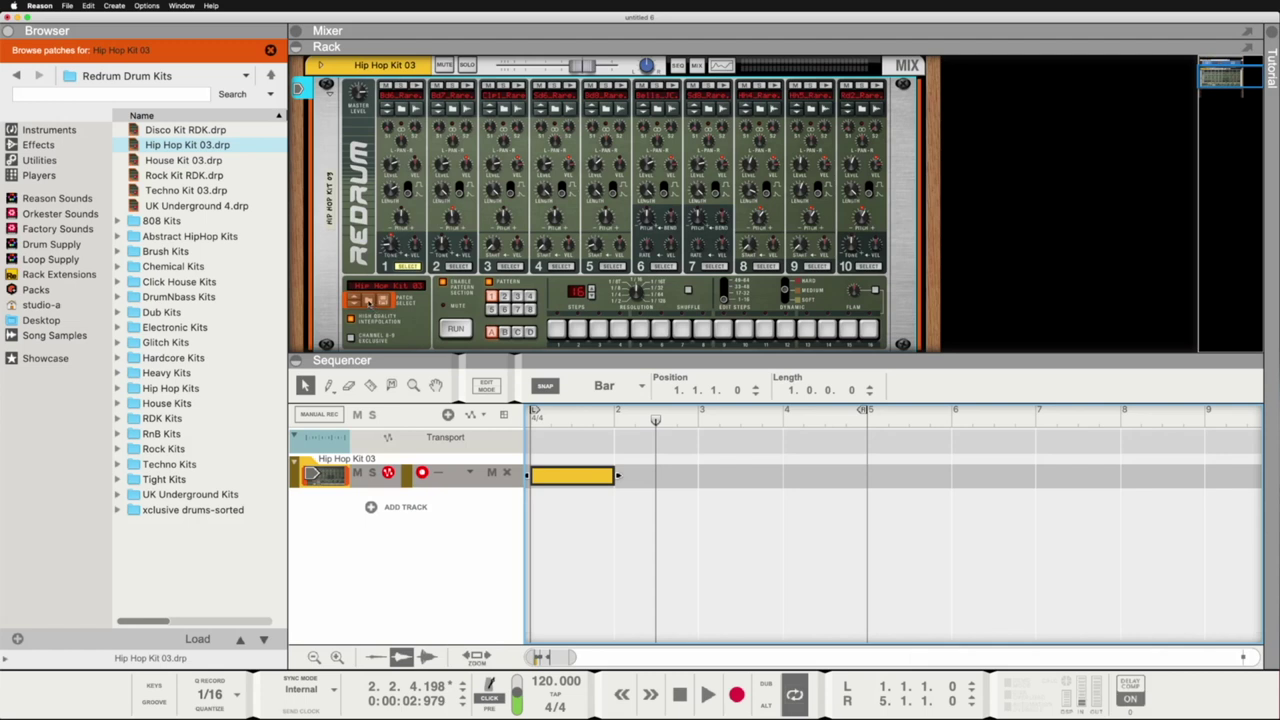
Browse Redrum's drum kit patches, load House Kit 03 and replace it with Techno Kit 03.
{"action": "left_click", "coordinate": [368, 300]}
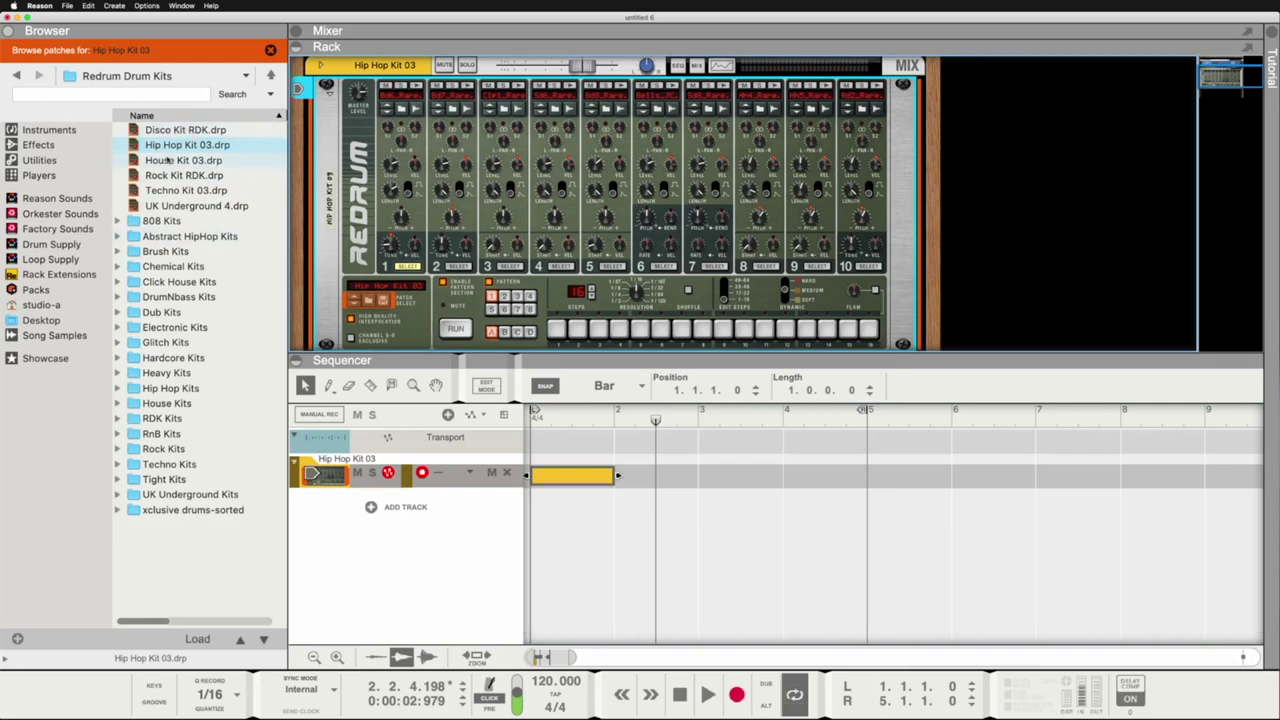
{"action": "left_click", "coordinate": [171, 162]}
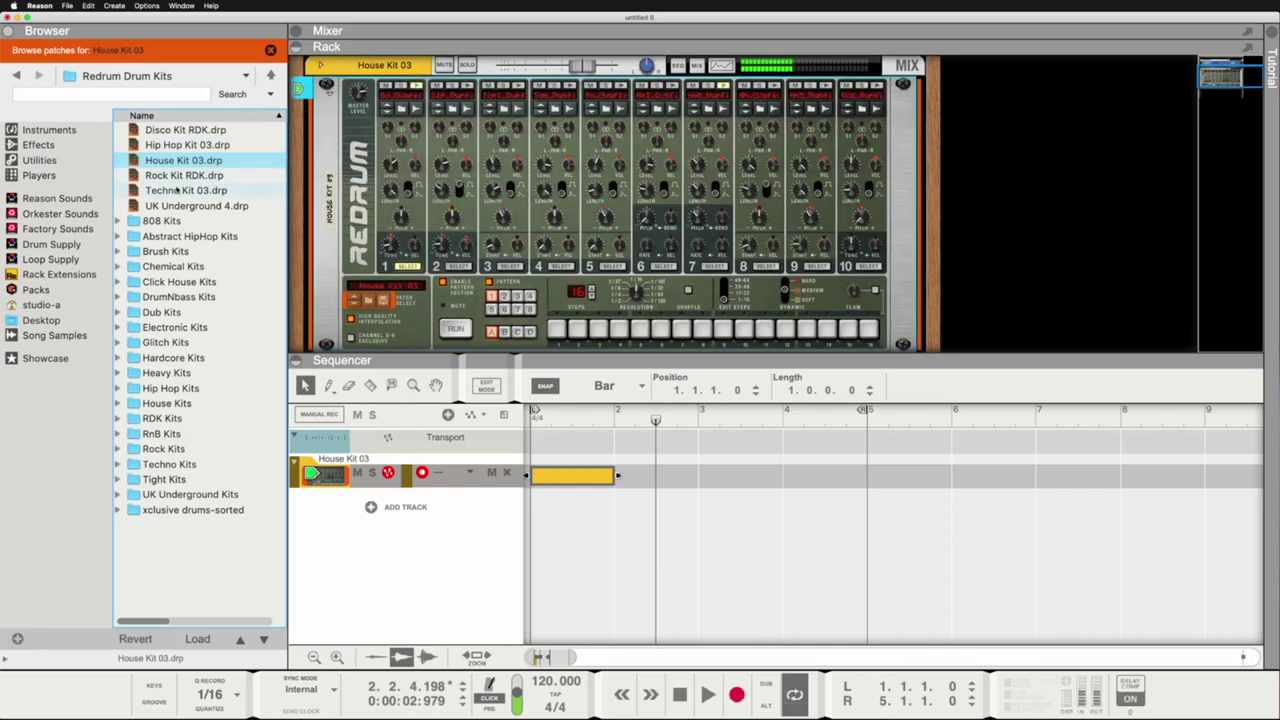
{"action": "left_click_drag", "start_coordinate": [176, 189], "coordinate": [366, 189]}
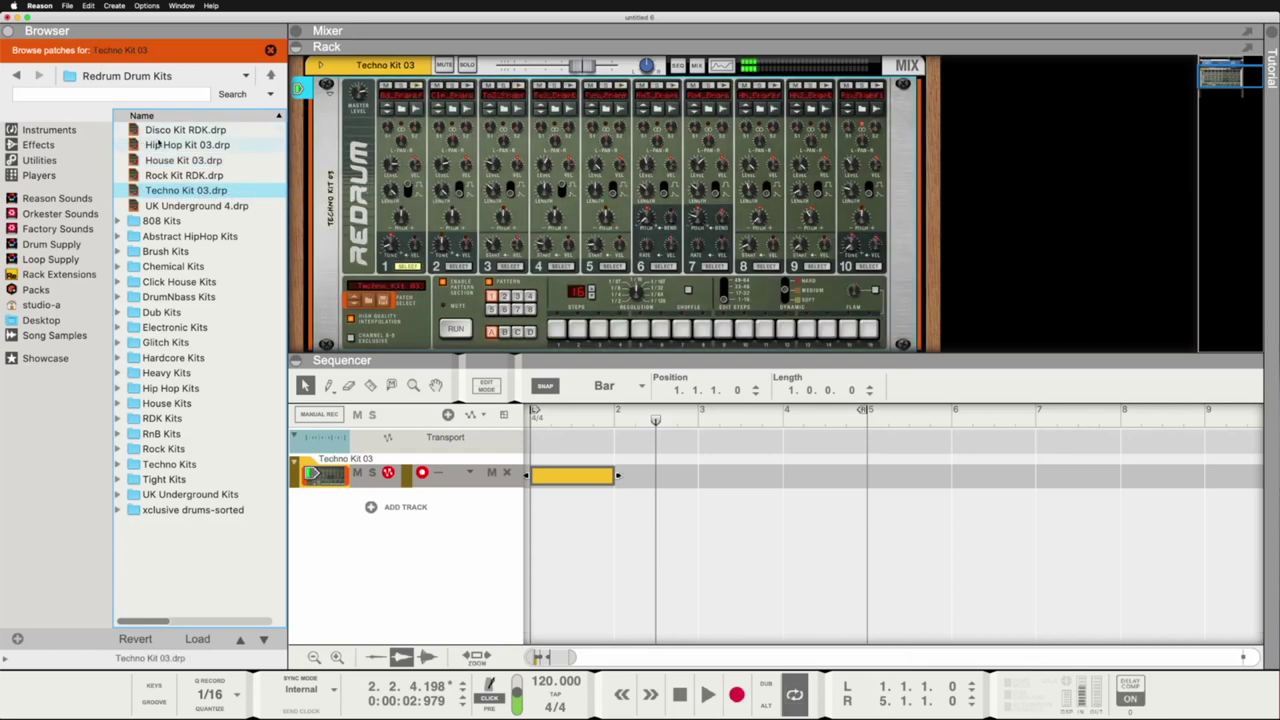
Load the Hip Hop Kit 03 patch into Redrum and briefly play and stop the sequence.
{"action": "left_click_drag", "start_coordinate": [160, 145], "coordinate": [410, 160]}
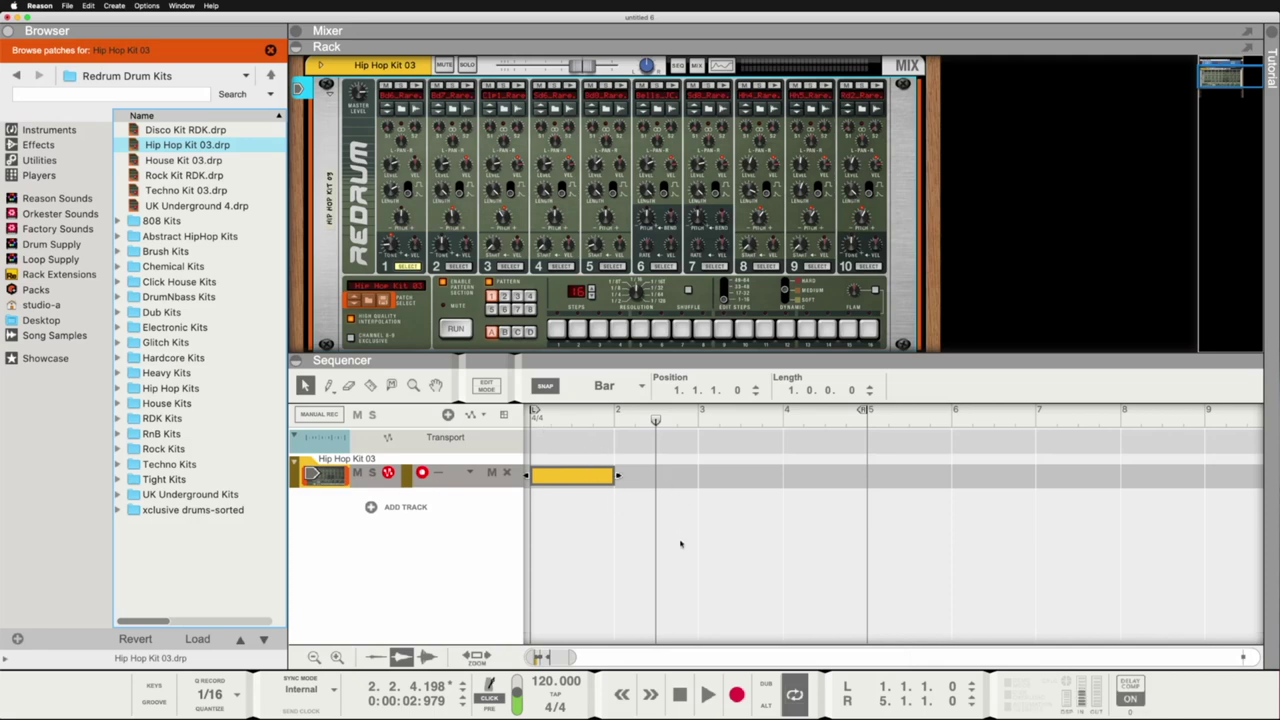
{"action": "key", "text": "space"}
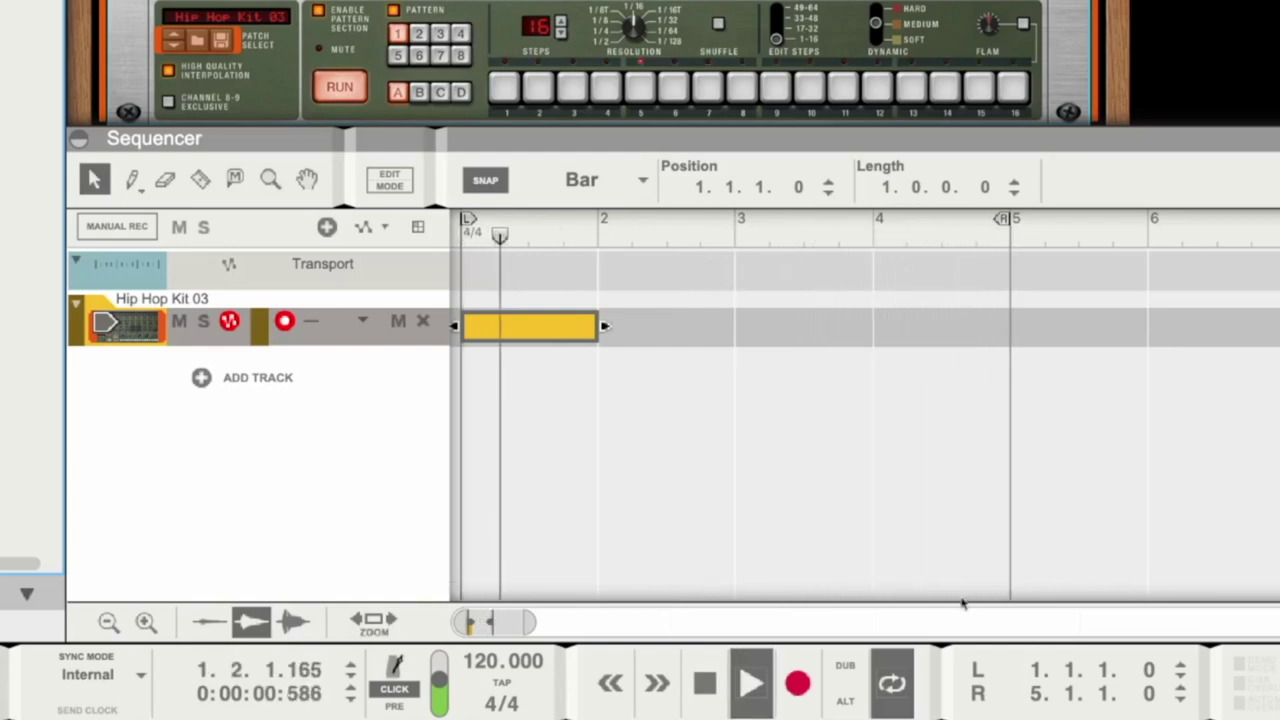
{"action": "key", "text": "space"}
Switch the transport's loop function off and back on several times.
{"action": "left_click", "coordinate": [903, 681]}
{"action": "left_click", "coordinate": [903, 681]}
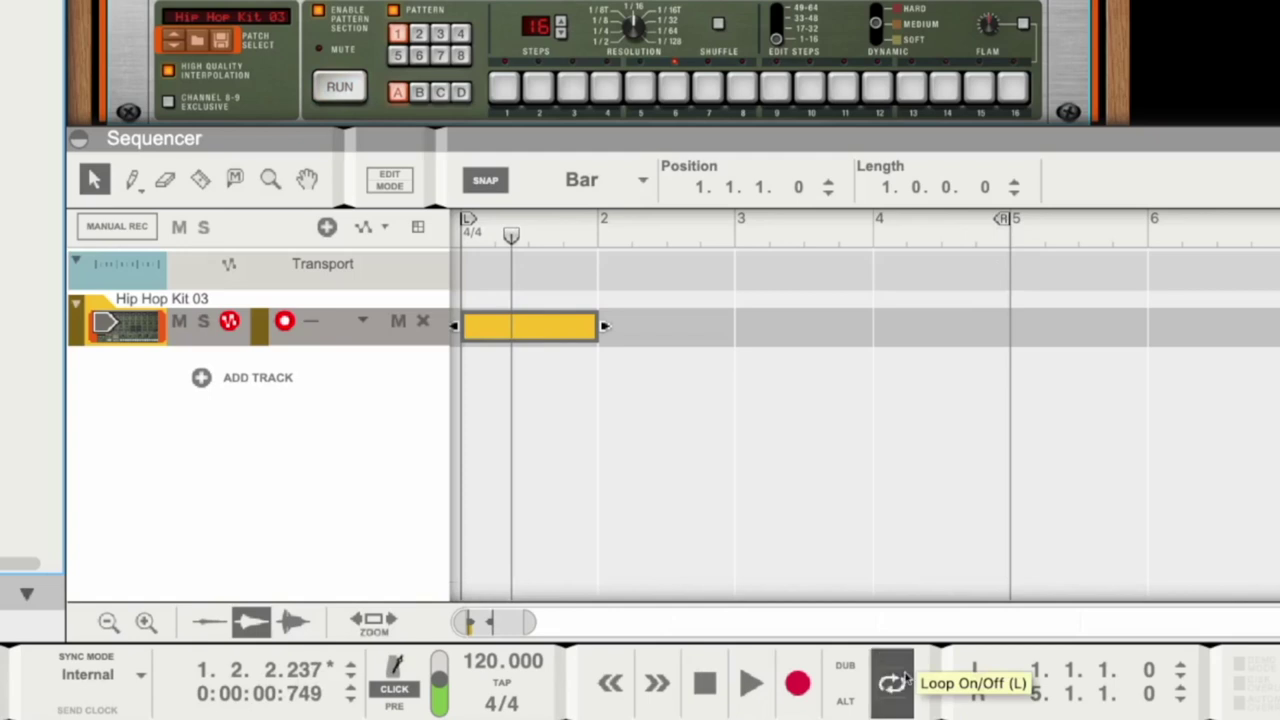
{"action": "left_click", "coordinate": [903, 681]}
{"action": "left_click", "coordinate": [903, 681]}
{"action": "left_click", "coordinate": [903, 680]}
{"action": "left_click", "coordinate": [903, 680]}
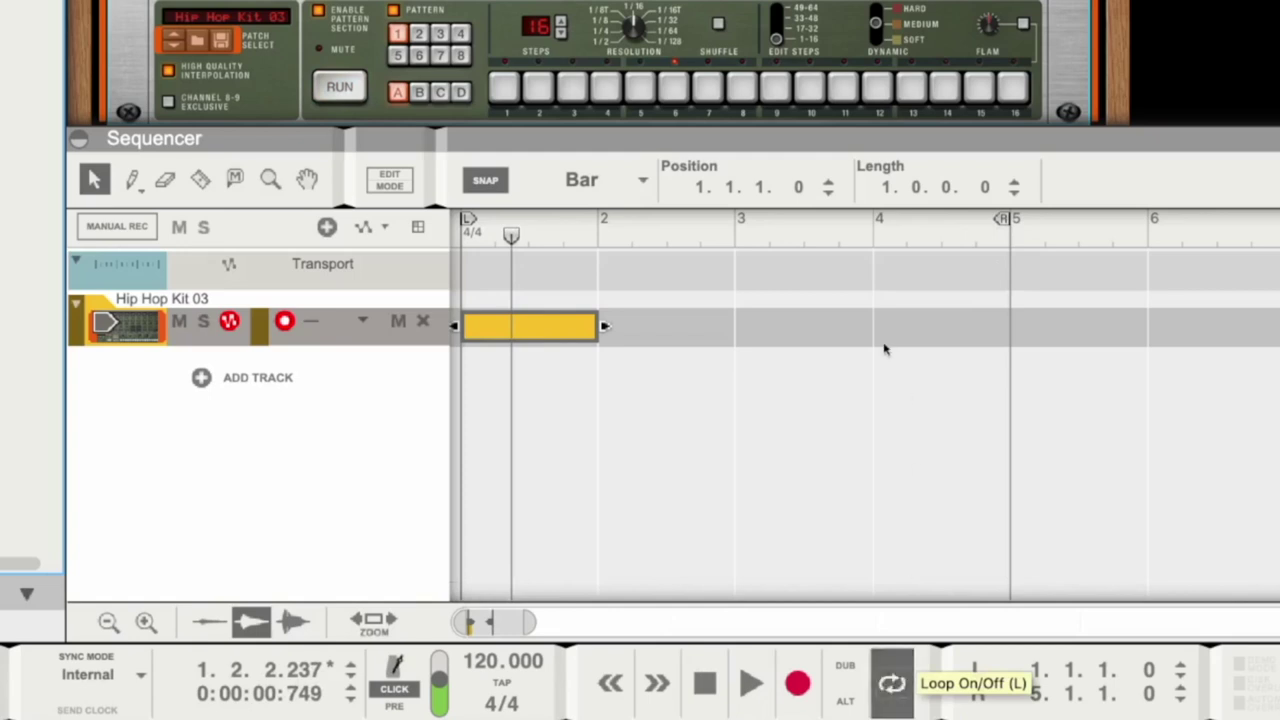
Place the playhead at bar 4 and play through the loop's end, stopping after it wraps to the start.
{"action": "left_click", "coordinate": [875, 236]}
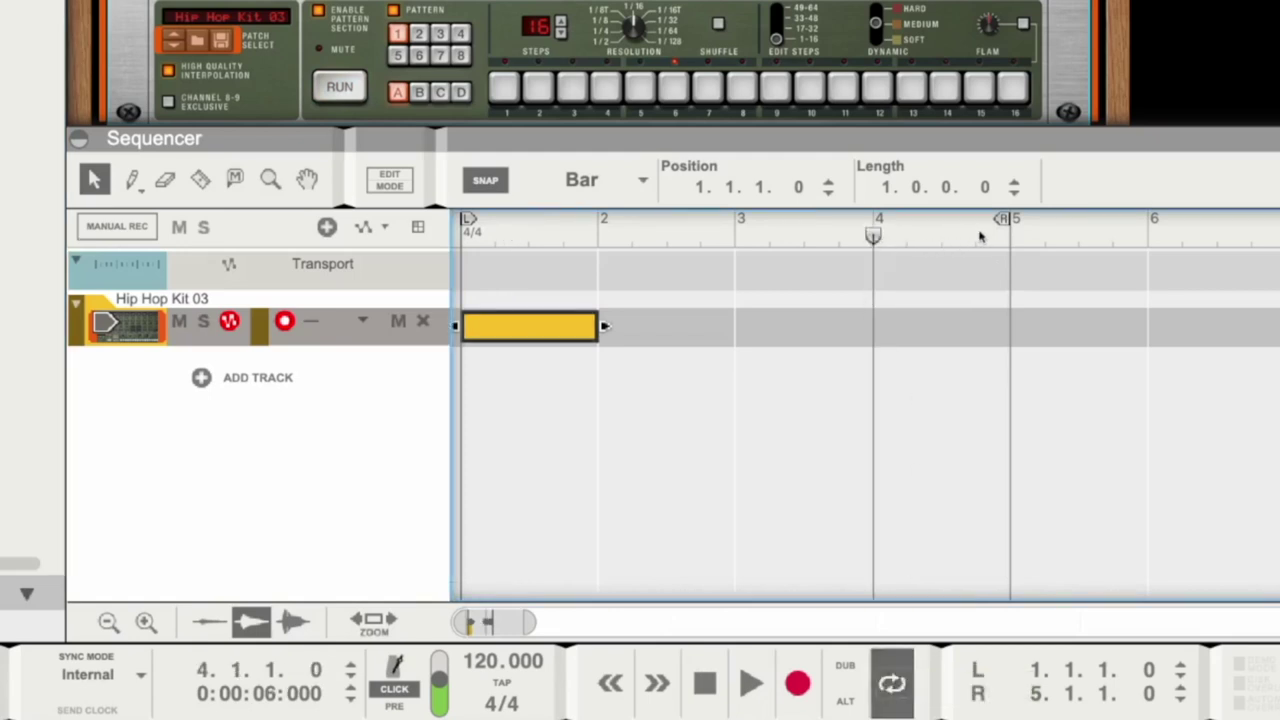
{"action": "key", "text": "space"}
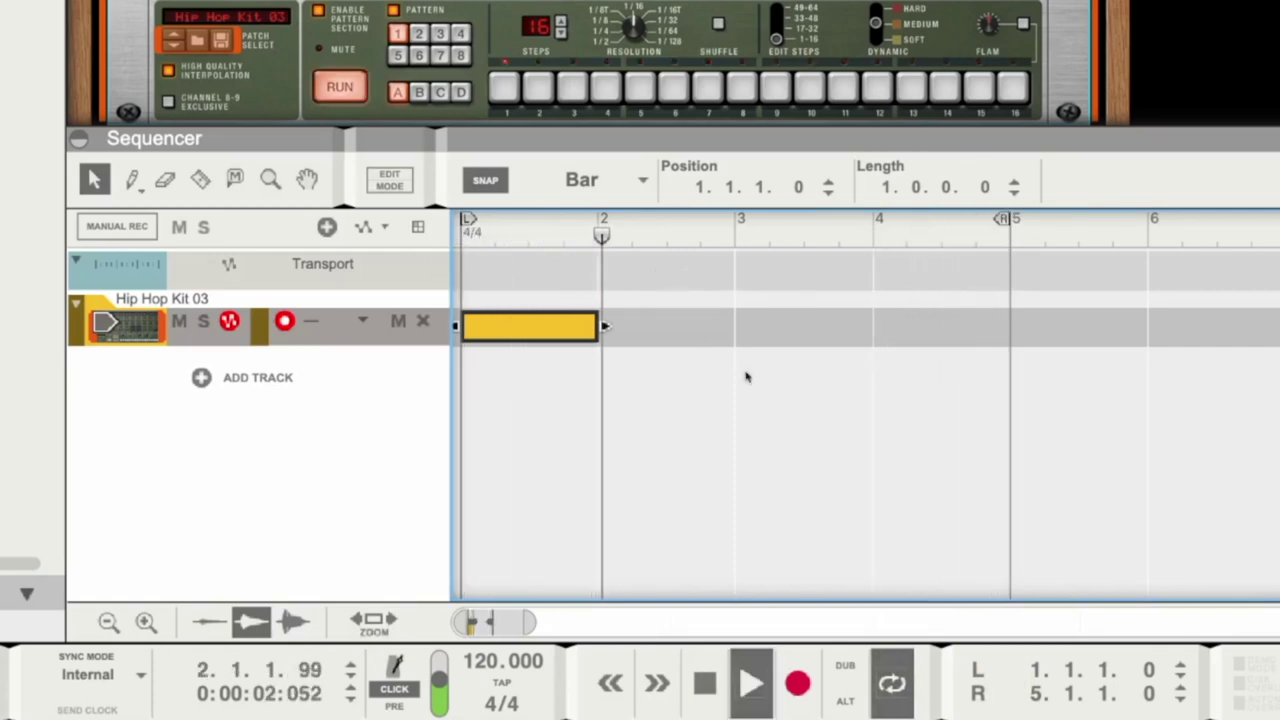
{"action": "key", "text": "space"}
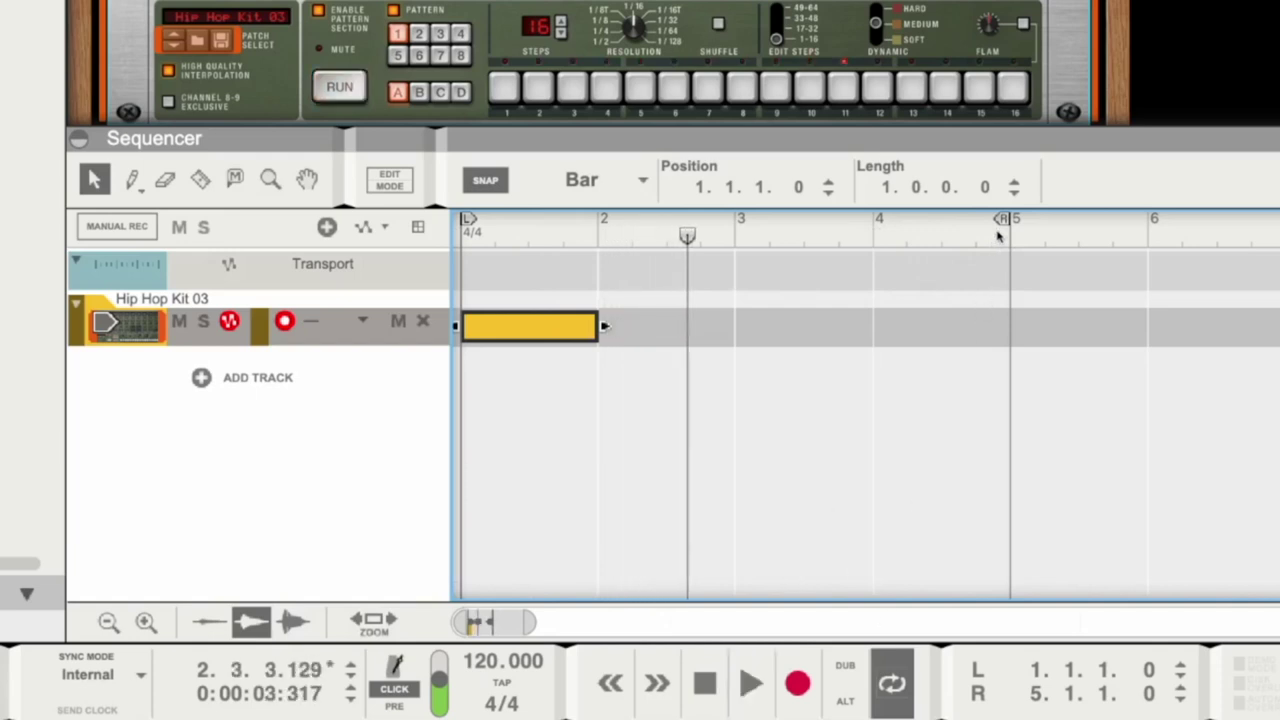
Try out the loop locators, moving the right one to bar 7 and the left one to bars 2 and 4 and back to 2.
{"action": "mouse_move", "coordinate": [1003, 218]}
{"action": "left_mouse_down"}
{"action": "mouse_move", "coordinate": [1148, 230]}
{"action": "mouse_move", "coordinate": [1051, 229]}
{"action": "left_mouse_up"}
{"action": "mouse_move", "coordinate": [1005, 220]}
{"action": "left_mouse_down"}
{"action": "mouse_move", "coordinate": [1262, 226]}
{"action": "mouse_move", "coordinate": [850, 226]}
{"action": "mouse_move", "coordinate": [745, 242]}
{"action": "mouse_move", "coordinate": [1236, 226]}
{"action": "left_mouse_up"}
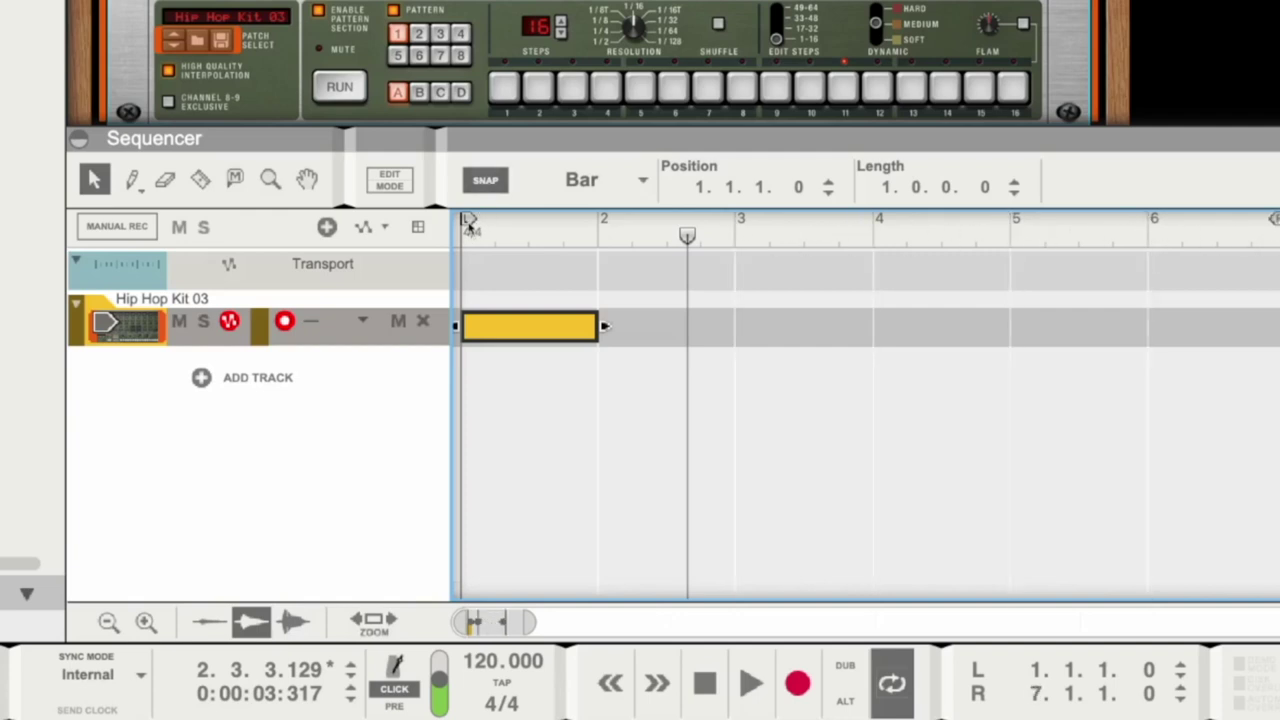
{"action": "mouse_move", "coordinate": [468, 222]}
{"action": "left_mouse_down"}
{"action": "mouse_move", "coordinate": [598, 225]}
{"action": "mouse_move", "coordinate": [470, 225]}
{"action": "left_mouse_up"}
{"action": "left_click", "coordinate": [601, 238], "text": "alt"}
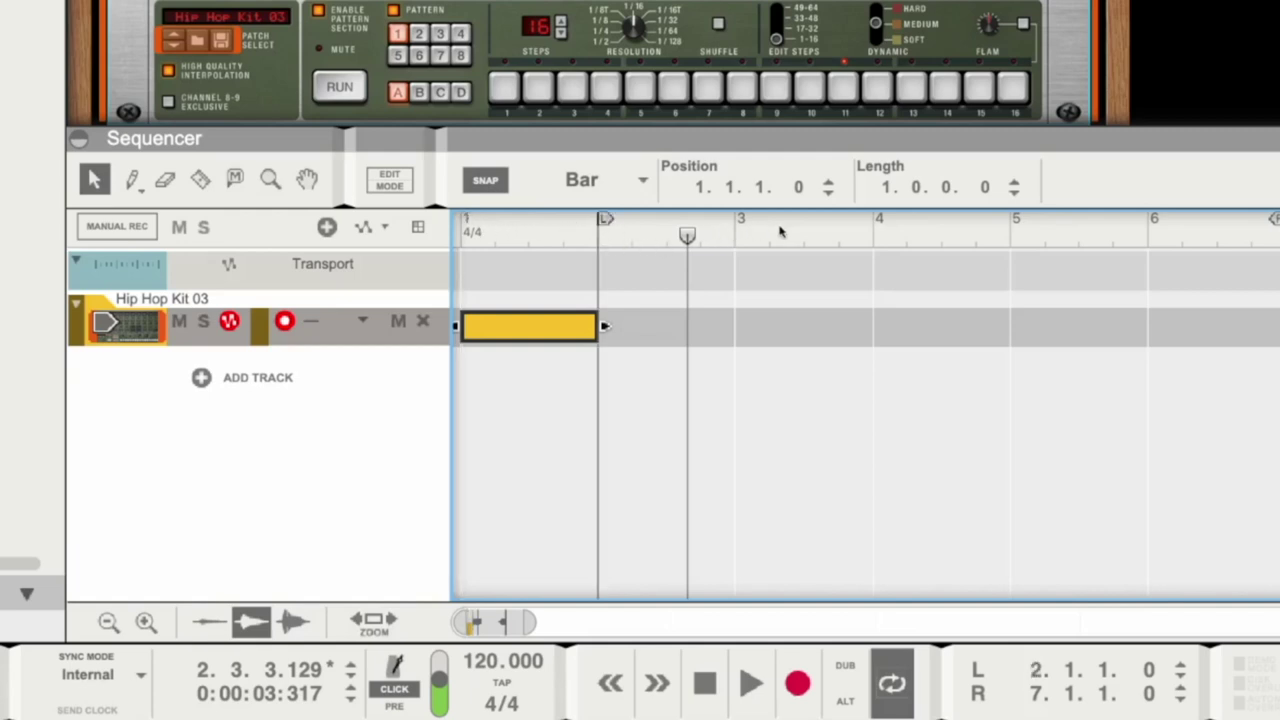
{"action": "left_click", "coordinate": [878, 238], "text": "alt"}
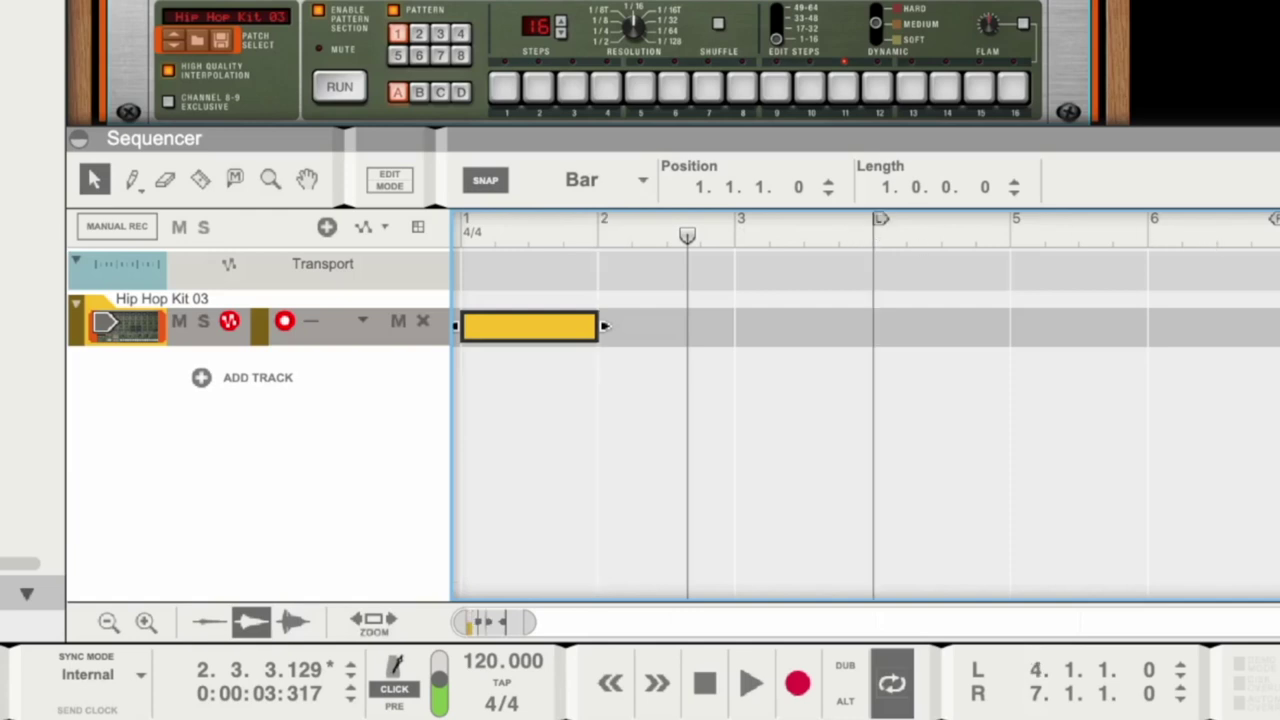
{"action": "left_click", "coordinate": [620, 232], "text": "alt"}
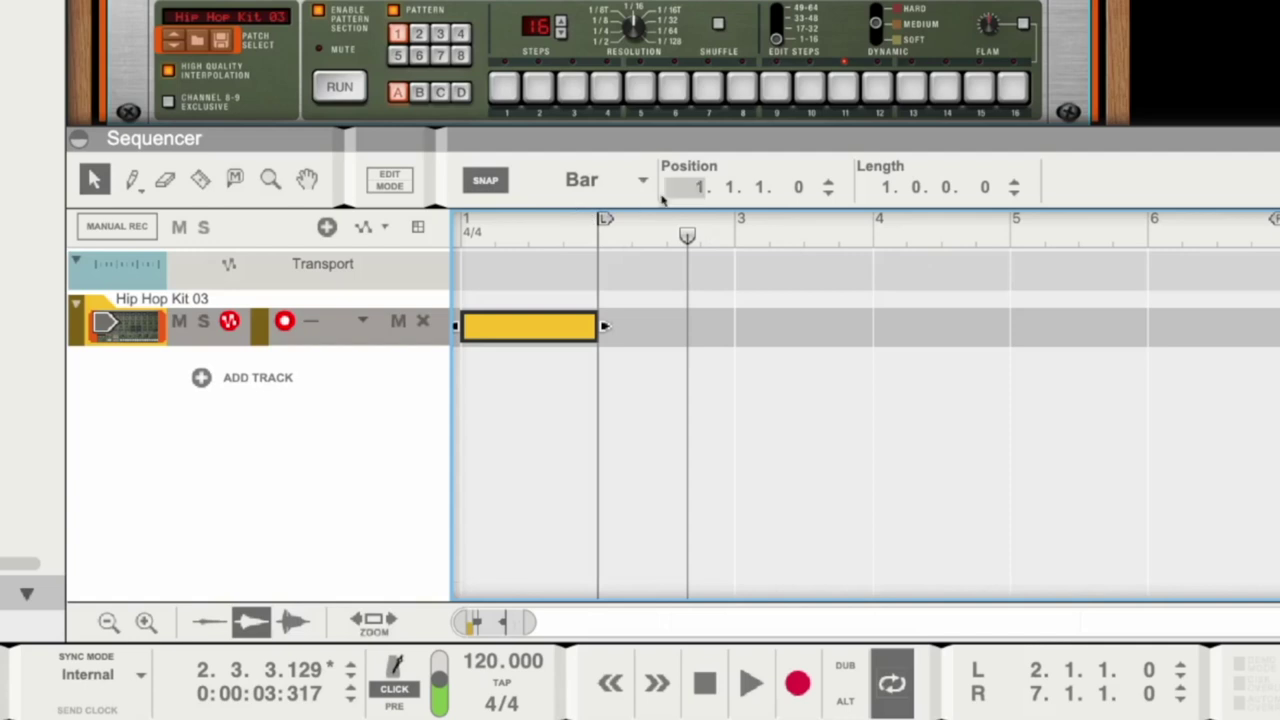
{"action": "mouse_move", "coordinate": [749, 231]}
{"action": "left_mouse_down"}
{"action": "mouse_move", "coordinate": [809, 218]}
{"action": "mouse_move", "coordinate": [966, 243]}
{"action": "mouse_move", "coordinate": [997, 232]}
{"action": "mouse_move", "coordinate": [1261, 240]}
{"action": "mouse_move", "coordinate": [1213, 239]}
{"action": "left_mouse_up"}
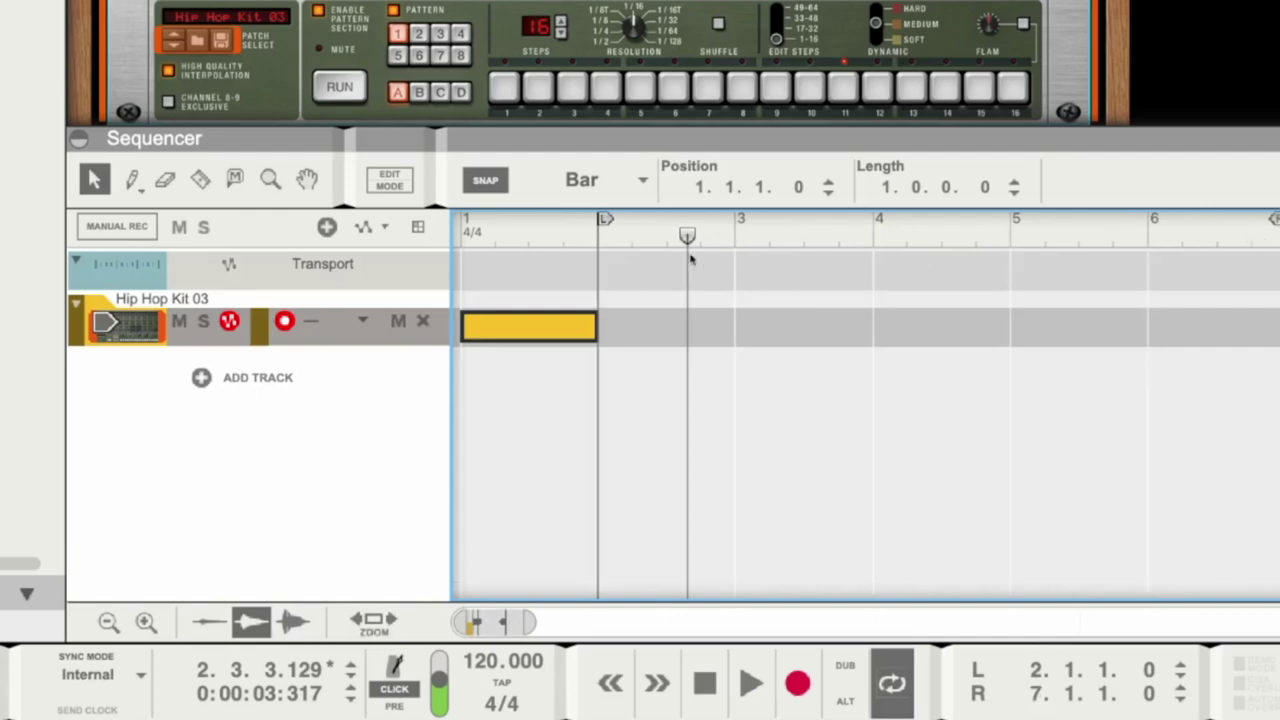
Set the loop around the one-bar clip, with the left locator at bar 1 and the right locator at bar 2.
{"action": "left_click", "coordinate": [468, 224], "text": "ctrl"}
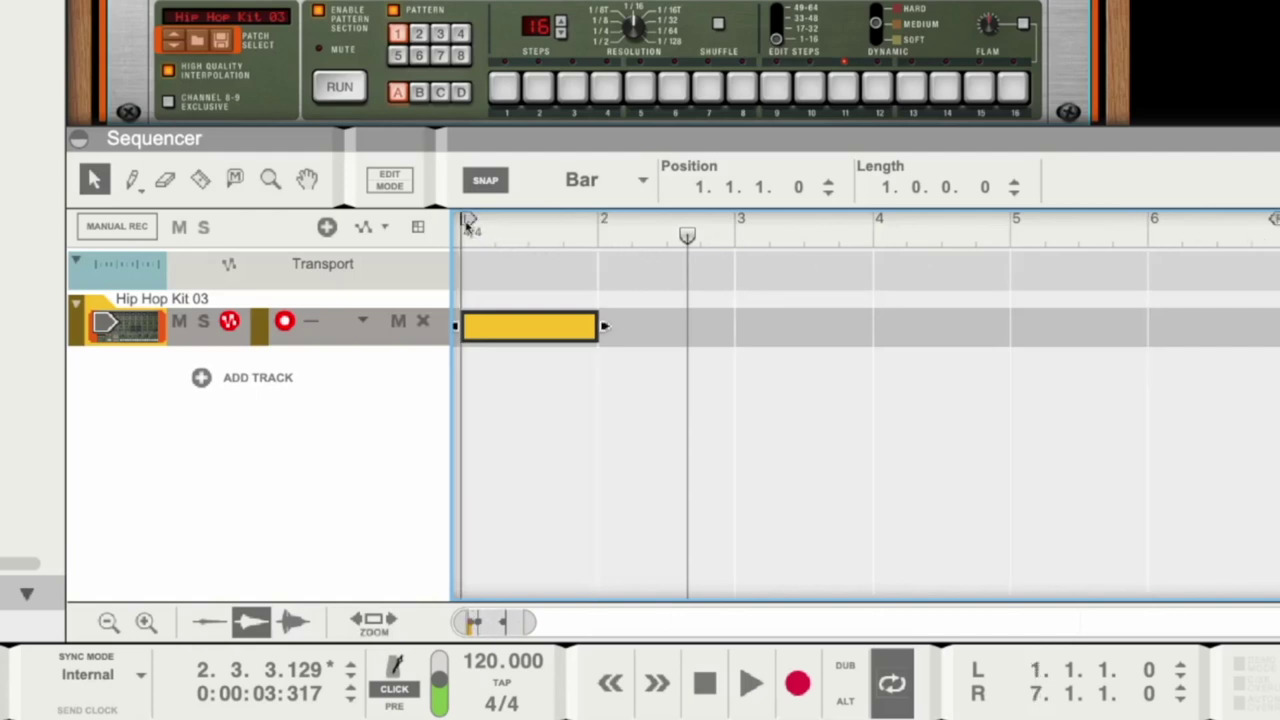
{"action": "left_click", "coordinate": [594, 243], "text": "alt"}
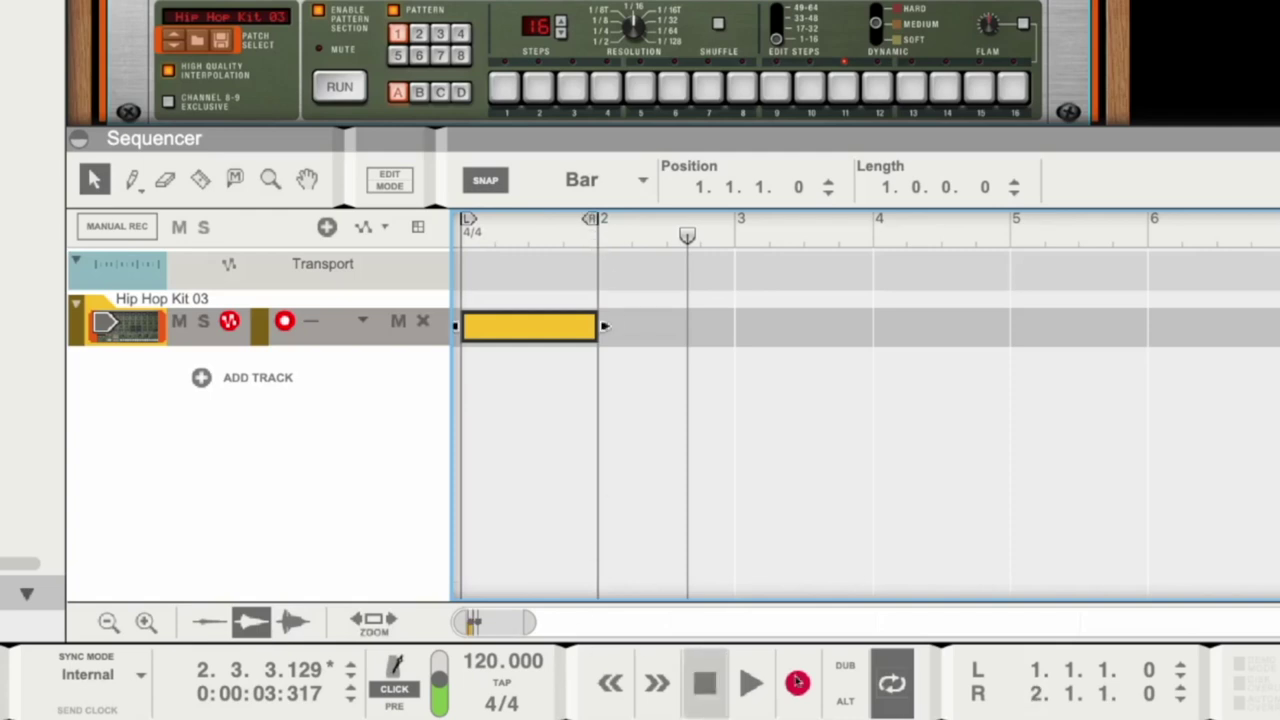
Turn looping off, play from bar 1 past the right locator and stop playback.
{"action": "left_click", "coordinate": [892, 667]}
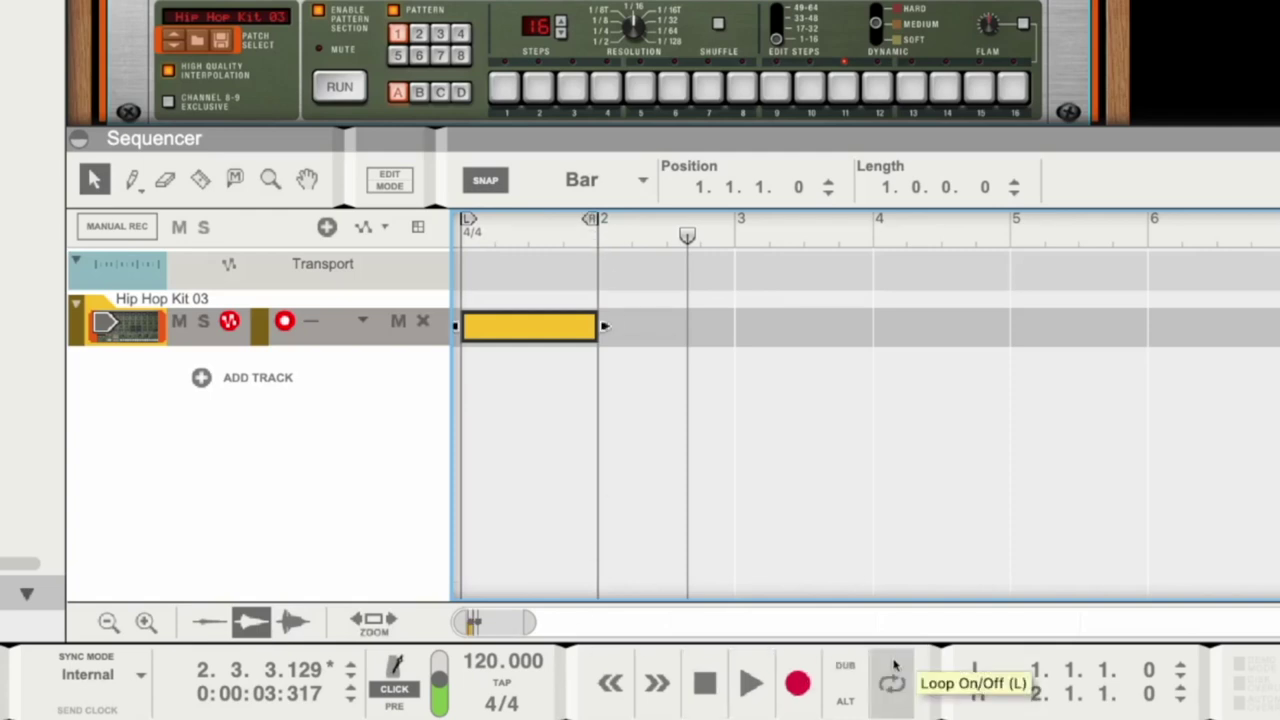
{"action": "left_click", "coordinate": [894, 665]}
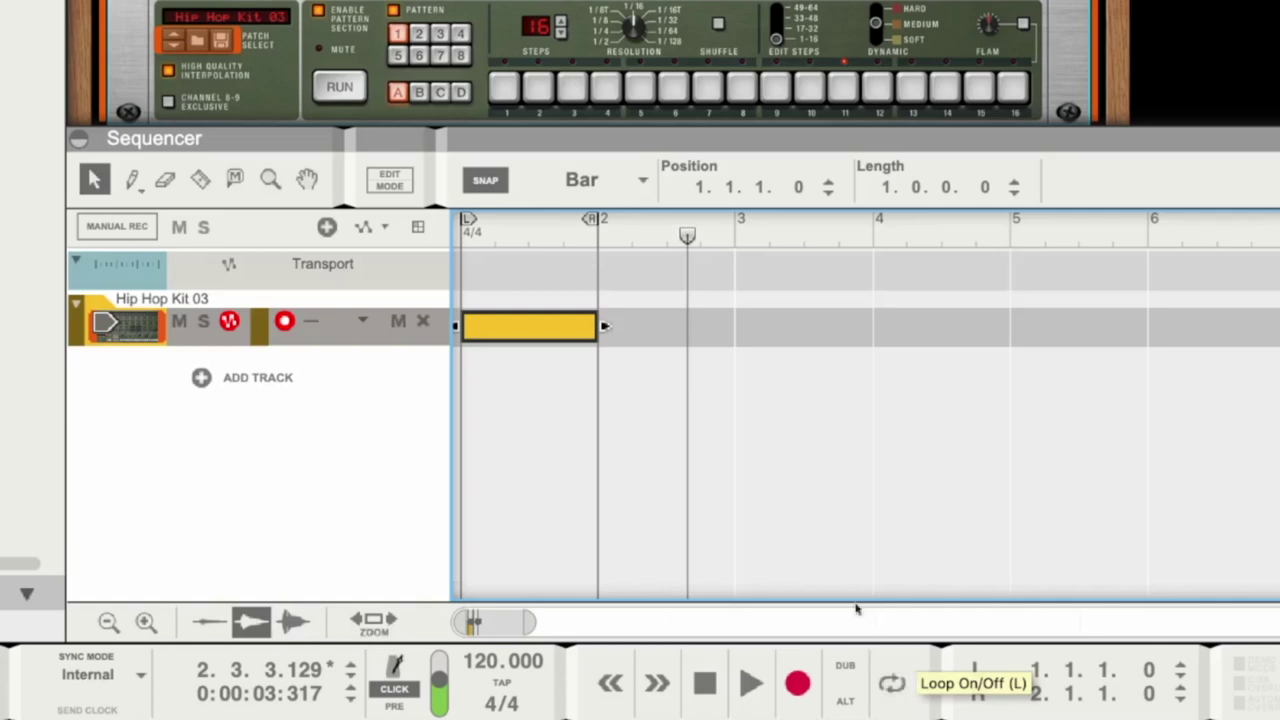
{"action": "left_click", "coordinate": [480, 234]}
{"action": "key", "text": "space"}
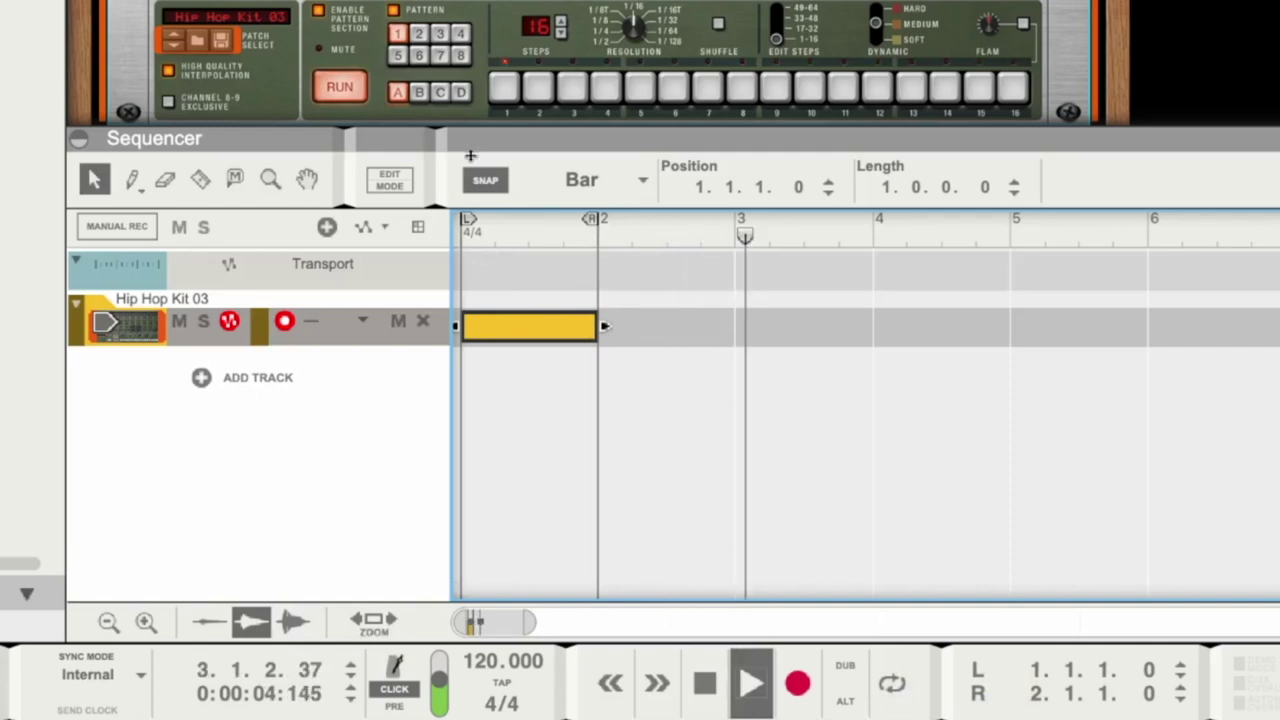
{"action": "left_click", "coordinate": [704, 683]}
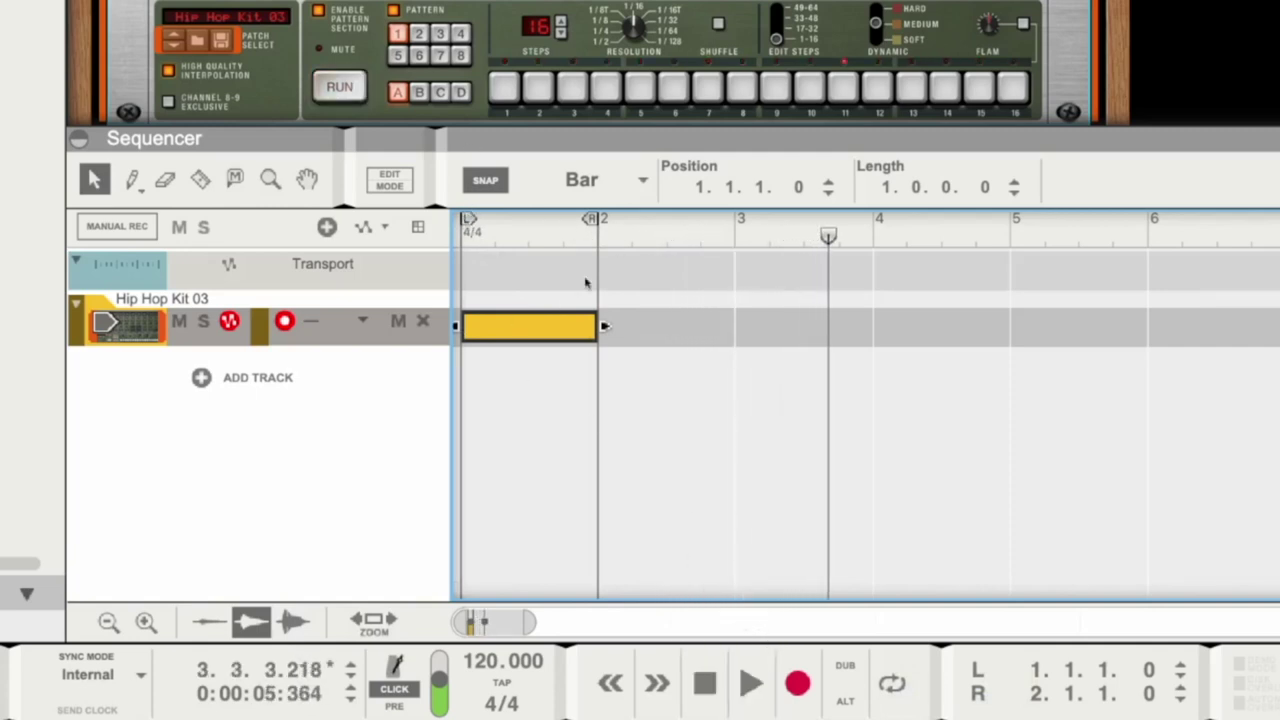
Turn looping on and play the one-bar loop from bar 1 before stopping playback.
{"action": "left_click", "coordinate": [892, 683]}
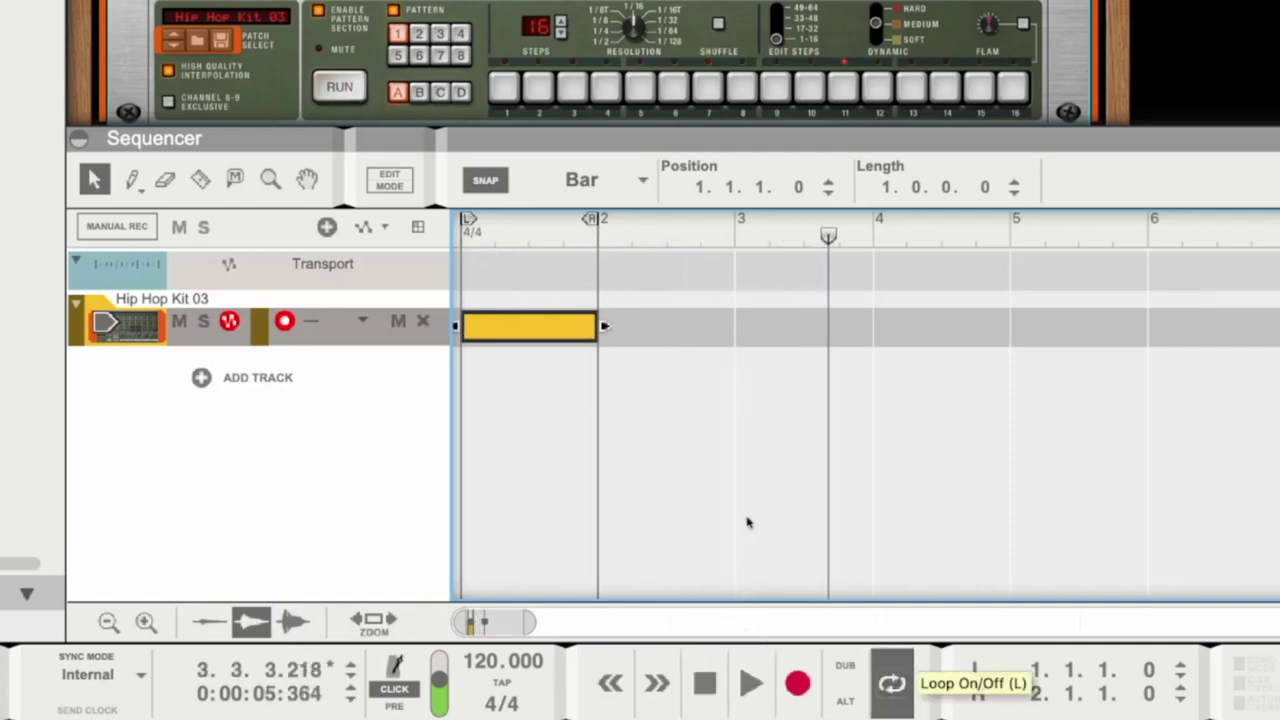
{"action": "left_click", "coordinate": [466, 232]}
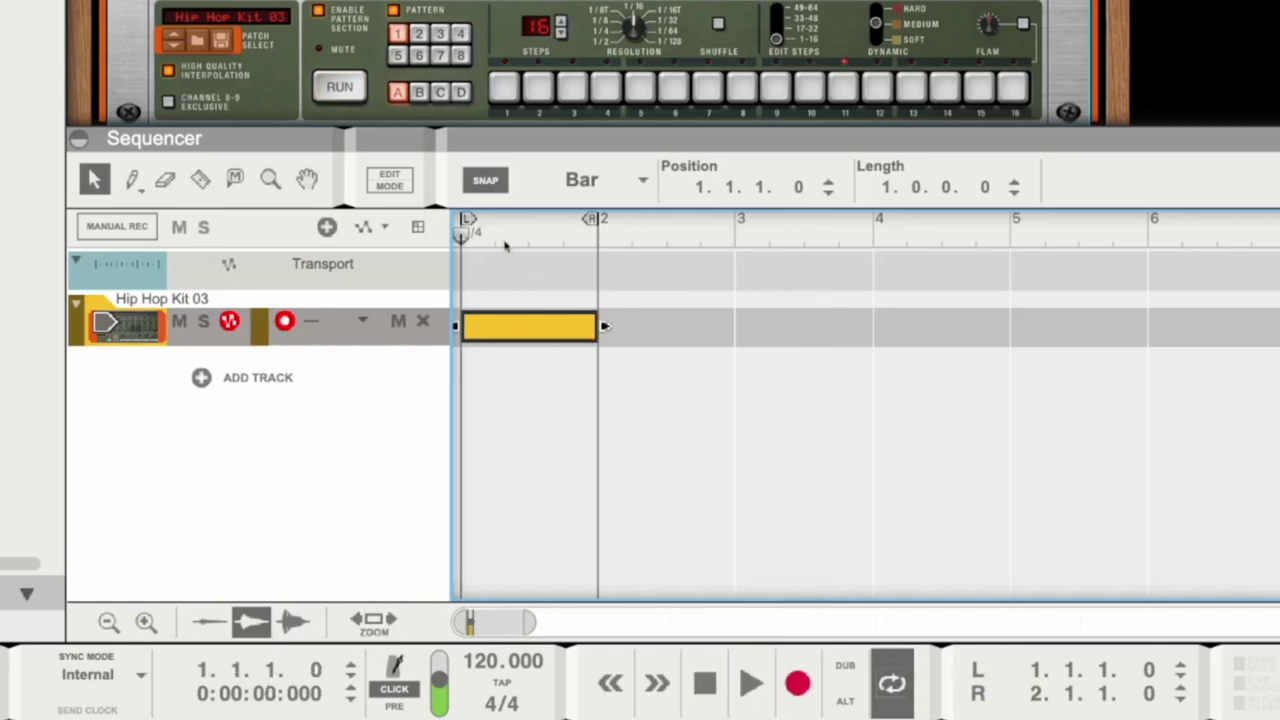
{"action": "key", "text": "space"}
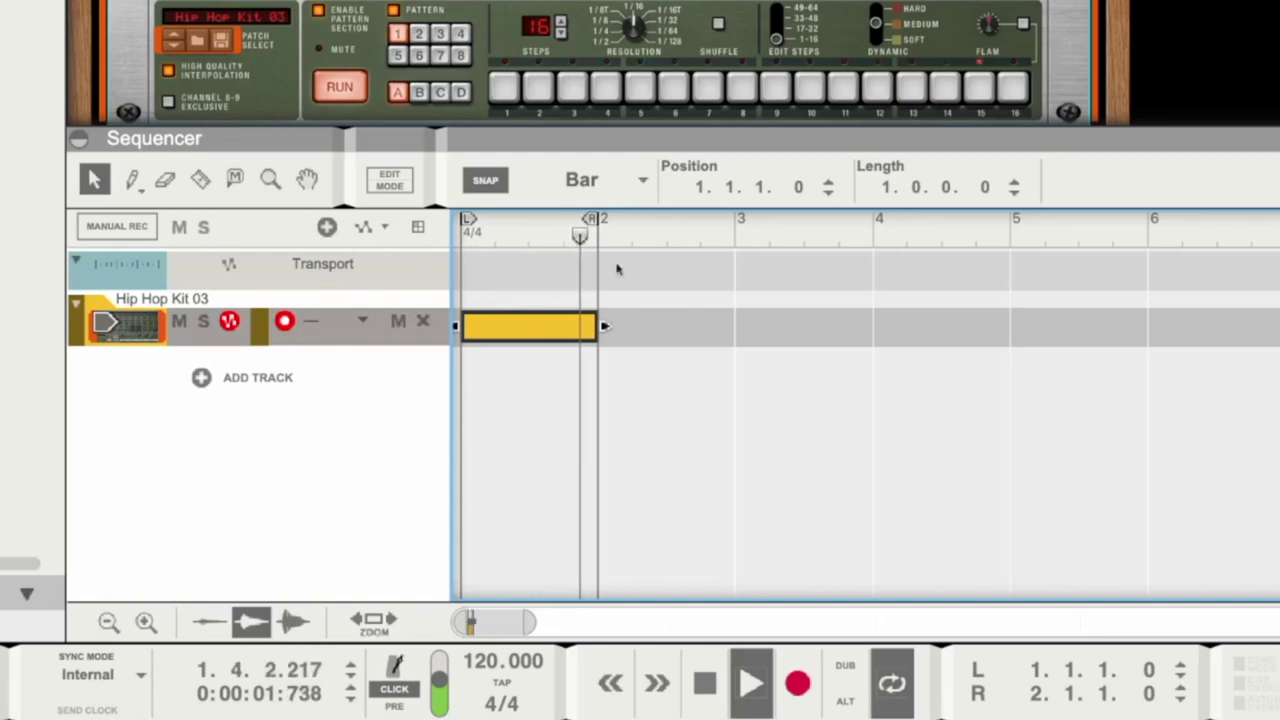
{"action": "key", "text": "space"}
Briefly open and close the clip's edit view and switch the metronome off.
{"action": "double_click", "coordinate": [533, 333]}
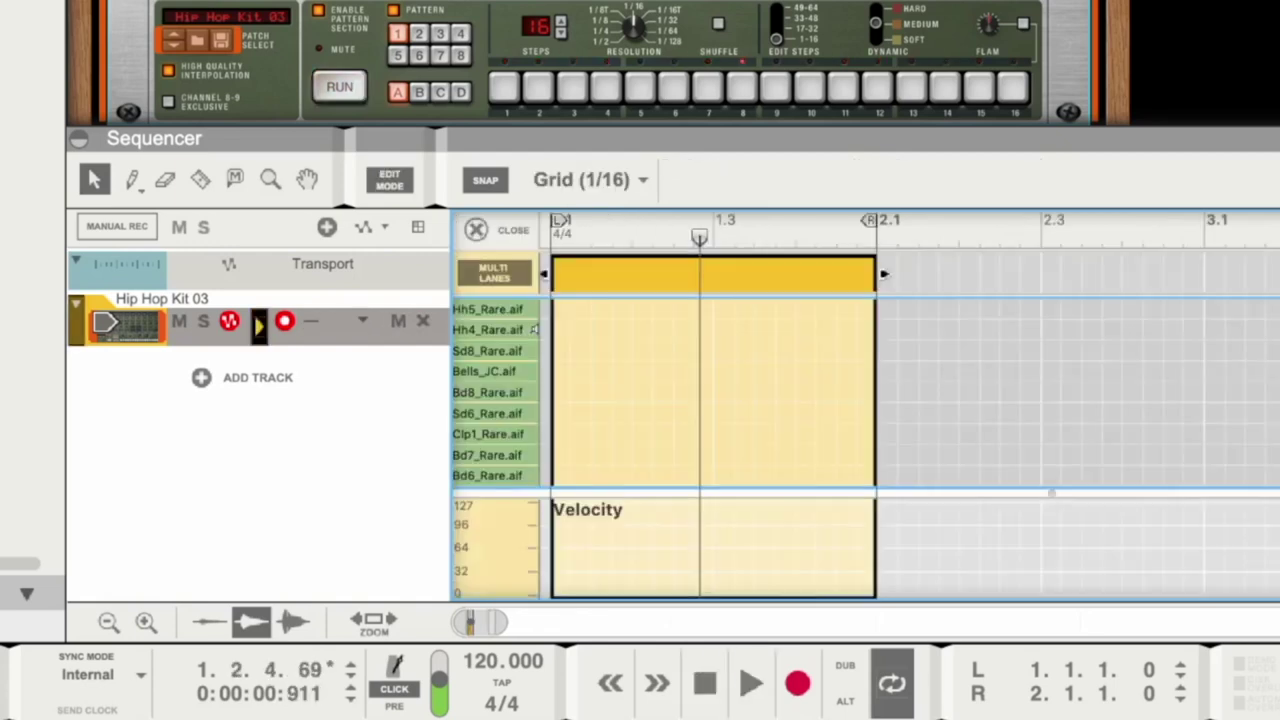
{"action": "left_click", "coordinate": [480, 230]}
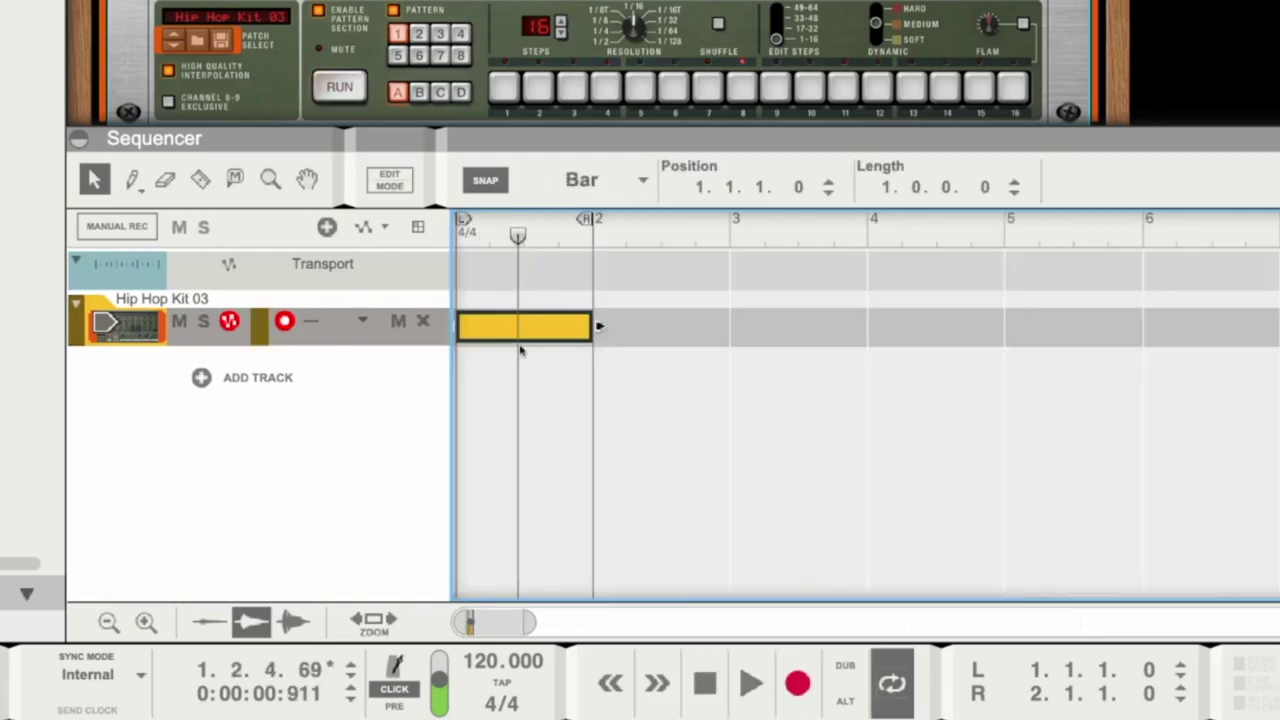
{"action": "left_click", "coordinate": [408, 690]}
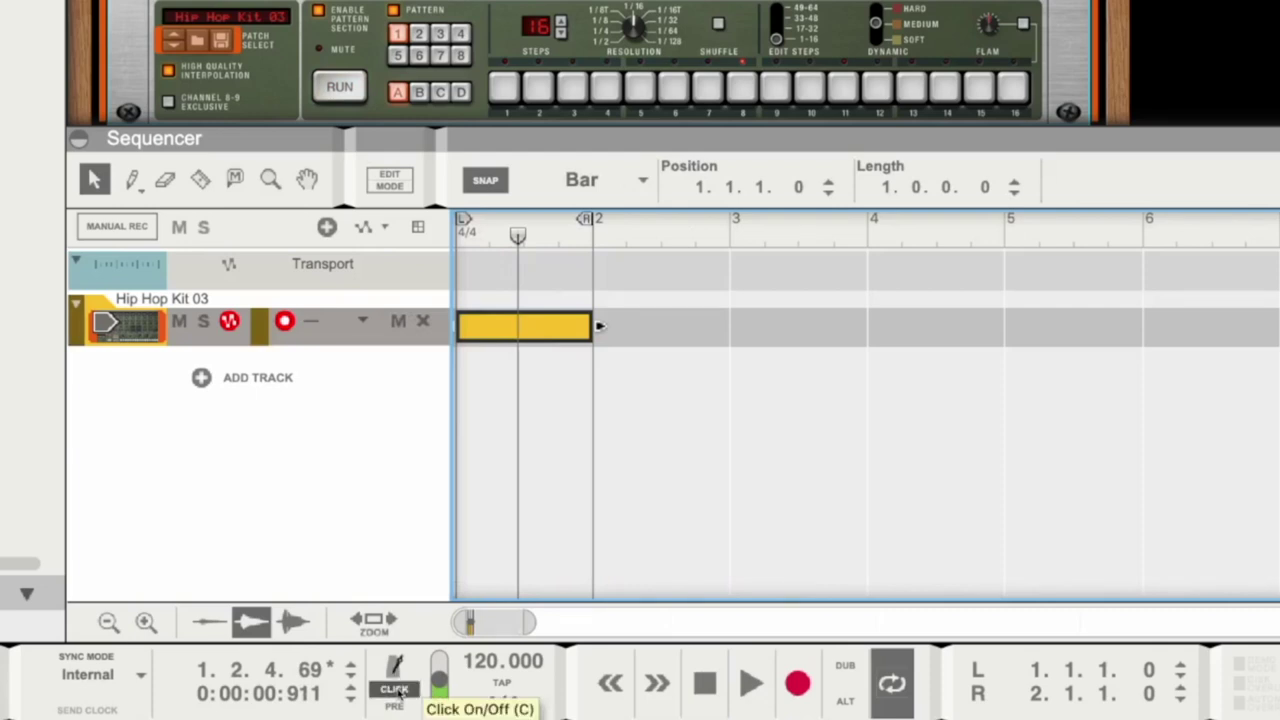
{"action": "left_click", "coordinate": [398, 690]}
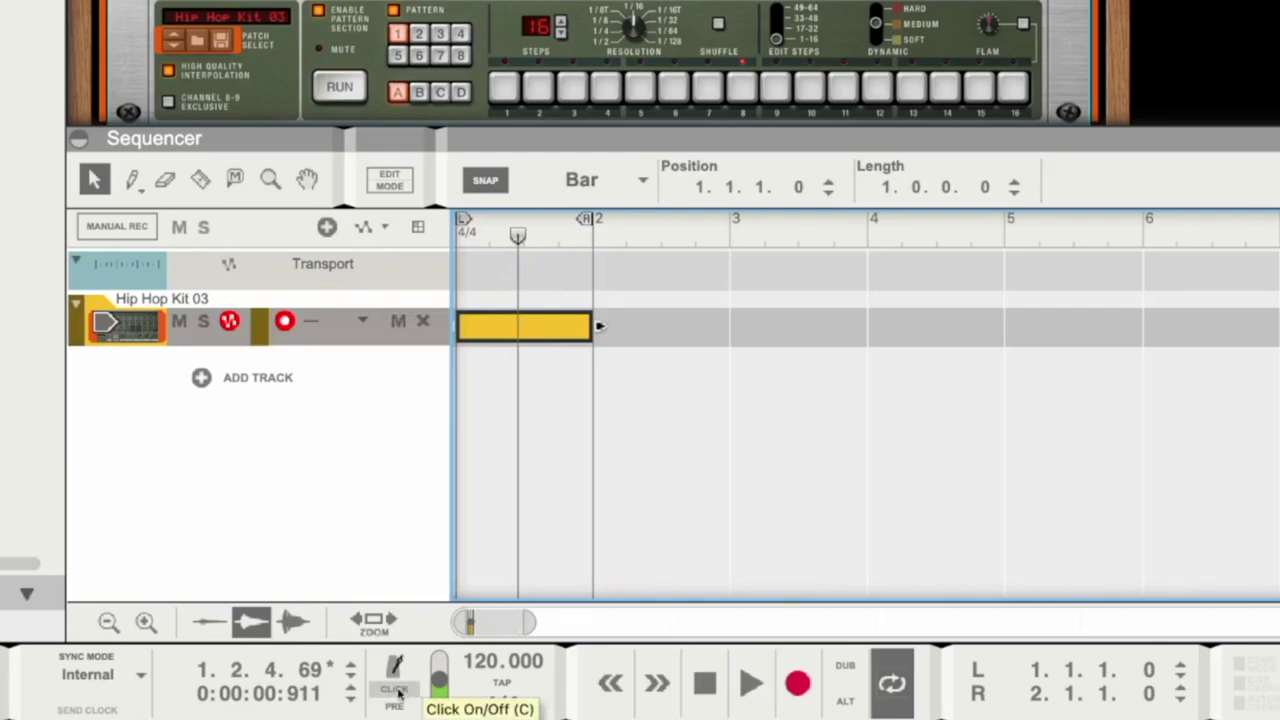
Open the Hip Hop Kit 03 clip in Edit Mode and hide the Browser and Rack to enlarge the sequencer.
{"action": "double_click", "coordinate": [530, 332]}
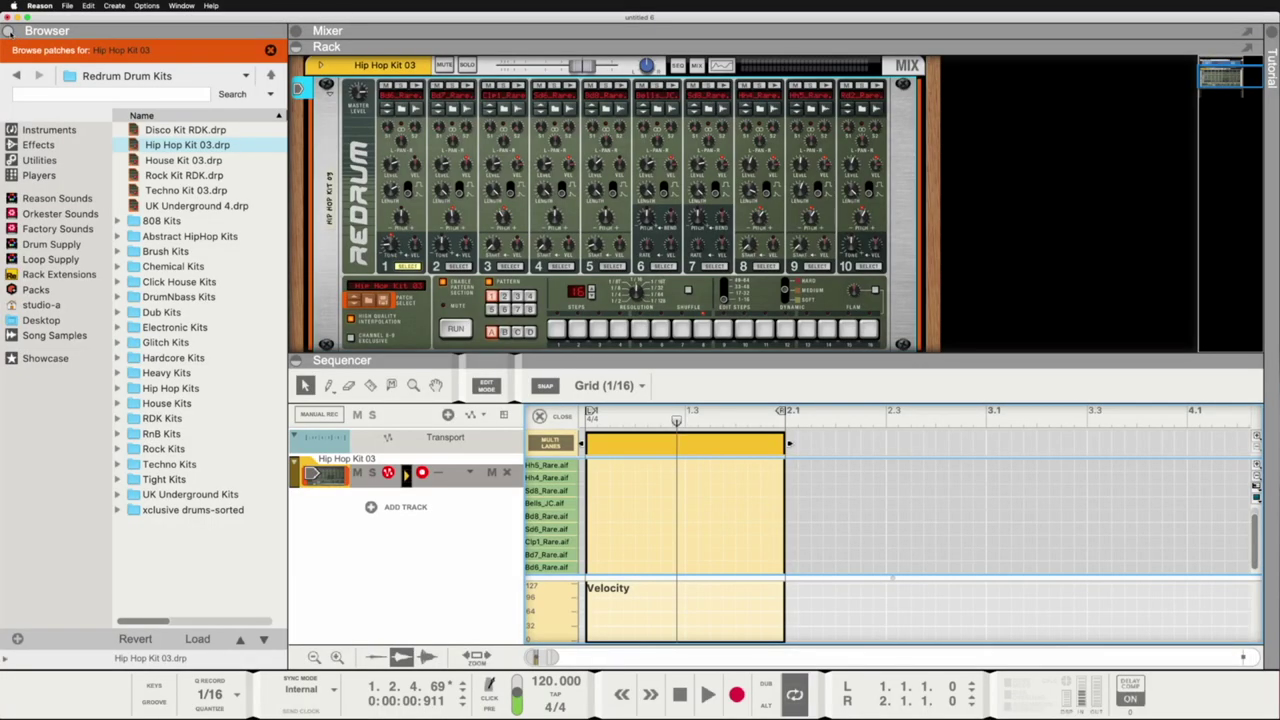
{"action": "key", "text": "F3"}
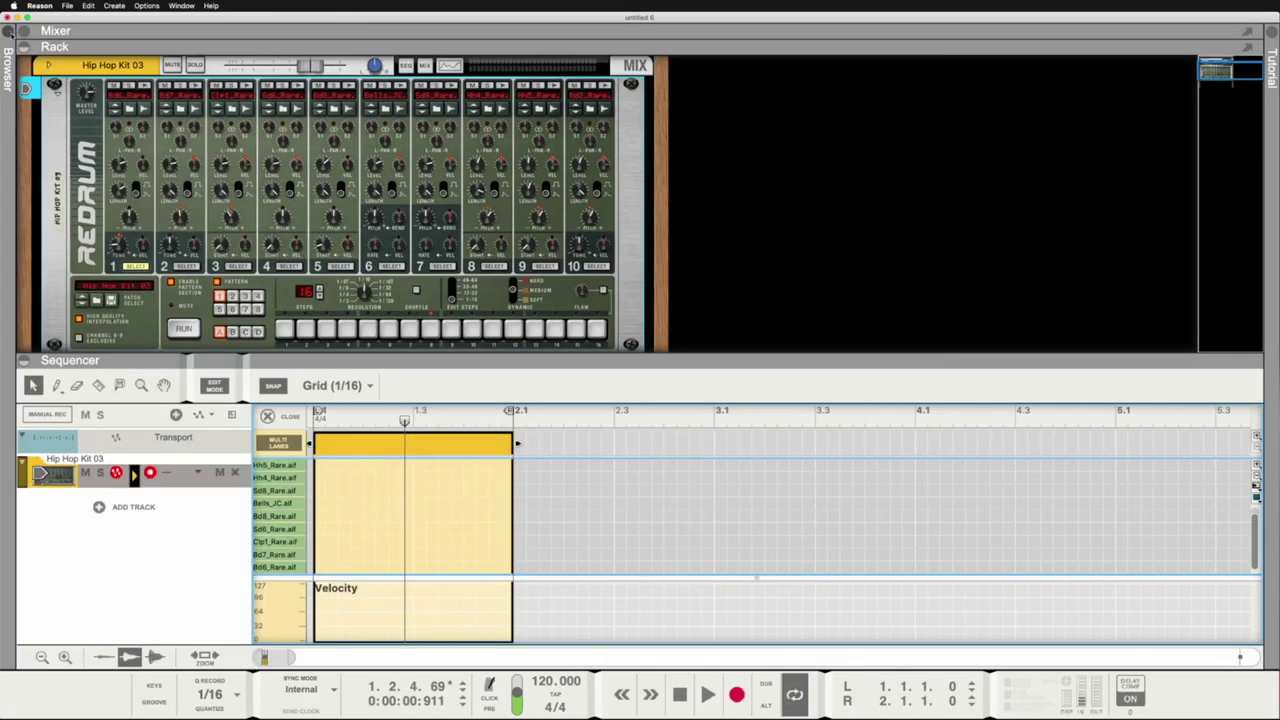
{"action": "left_click", "coordinate": [24, 47]}
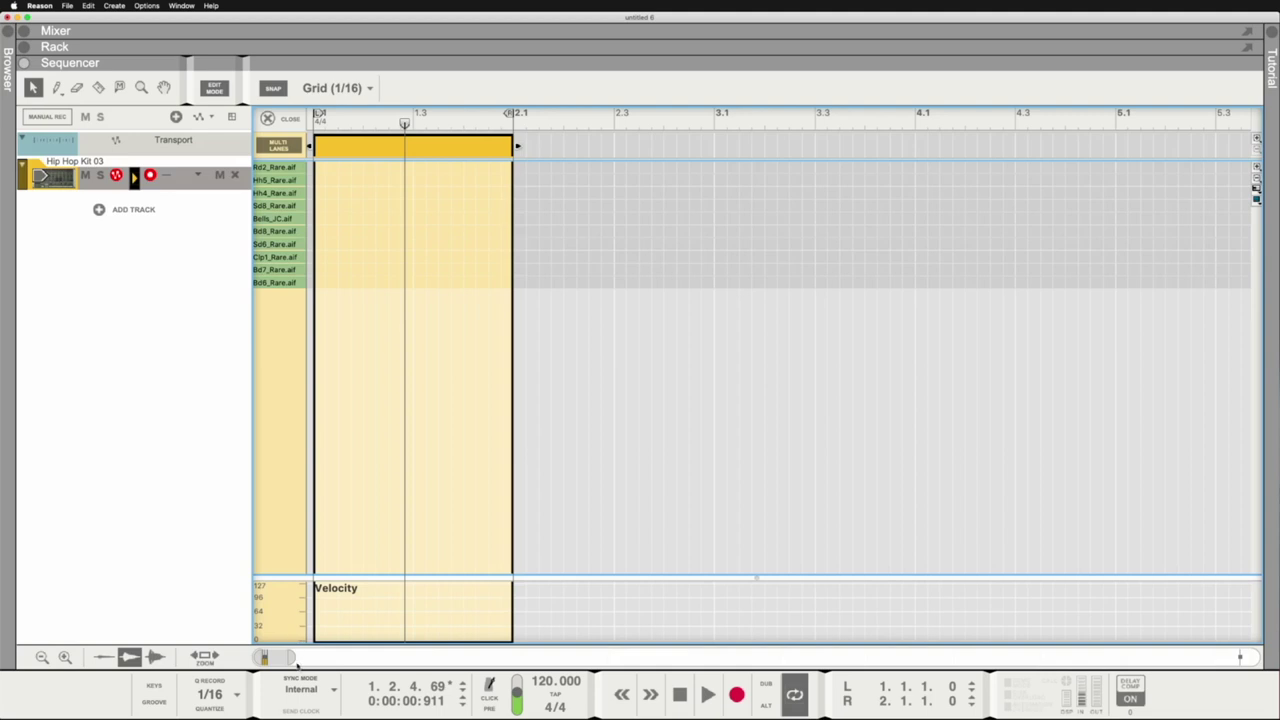
Zoom the clip's edit view in and out using the horizontal zoom and the Magnifying Glass tool, finishing on the Selection tool.
{"action": "mouse_move", "coordinate": [296, 660]}
{"action": "left_mouse_down"}
{"action": "mouse_move", "coordinate": [375, 657]}
{"action": "mouse_move", "coordinate": [283, 657]}
{"action": "mouse_move", "coordinate": [374, 657]}
{"action": "mouse_move", "coordinate": [318, 657]}
{"action": "left_mouse_up"}
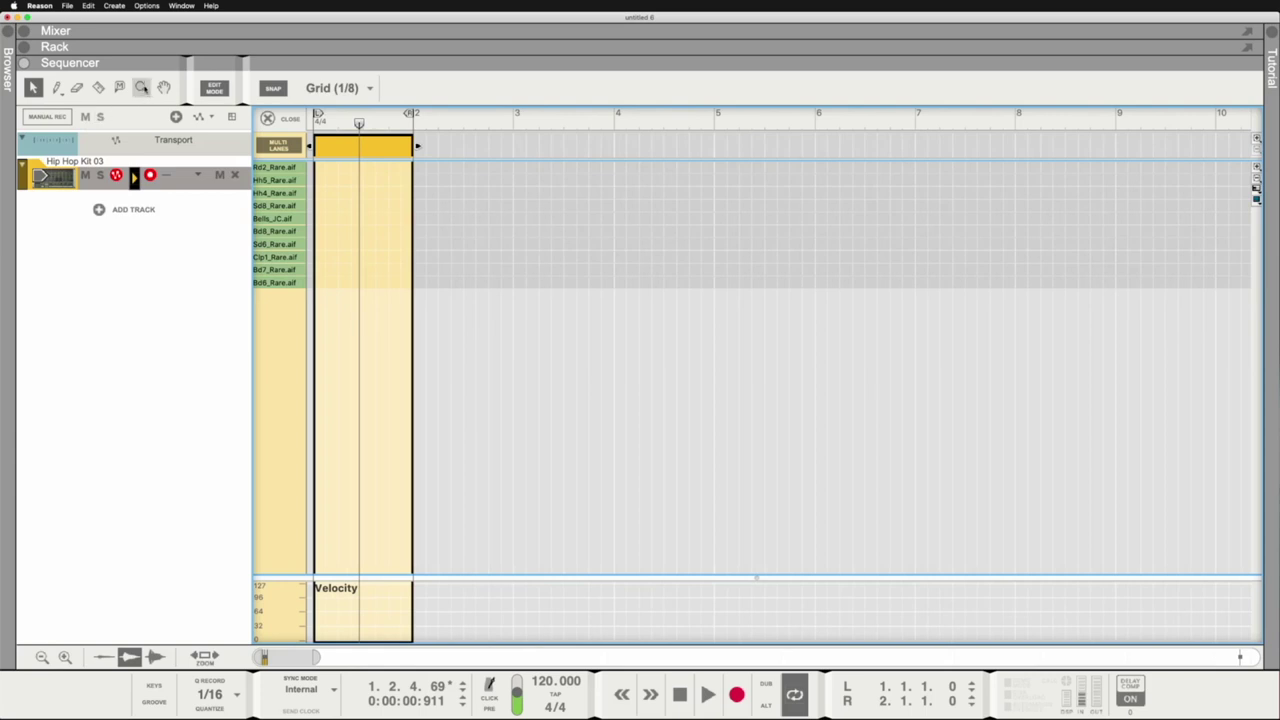
{"action": "left_click", "coordinate": [141, 88]}
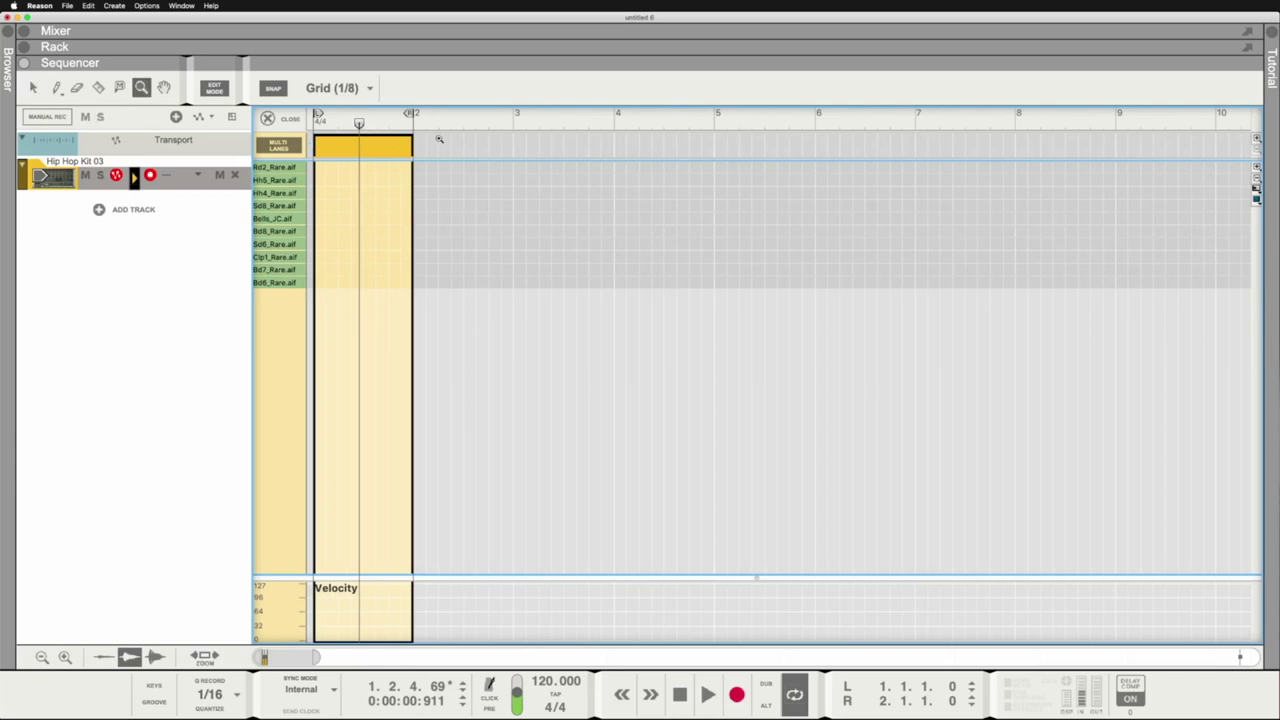
{"action": "left_click", "coordinate": [383, 147]}
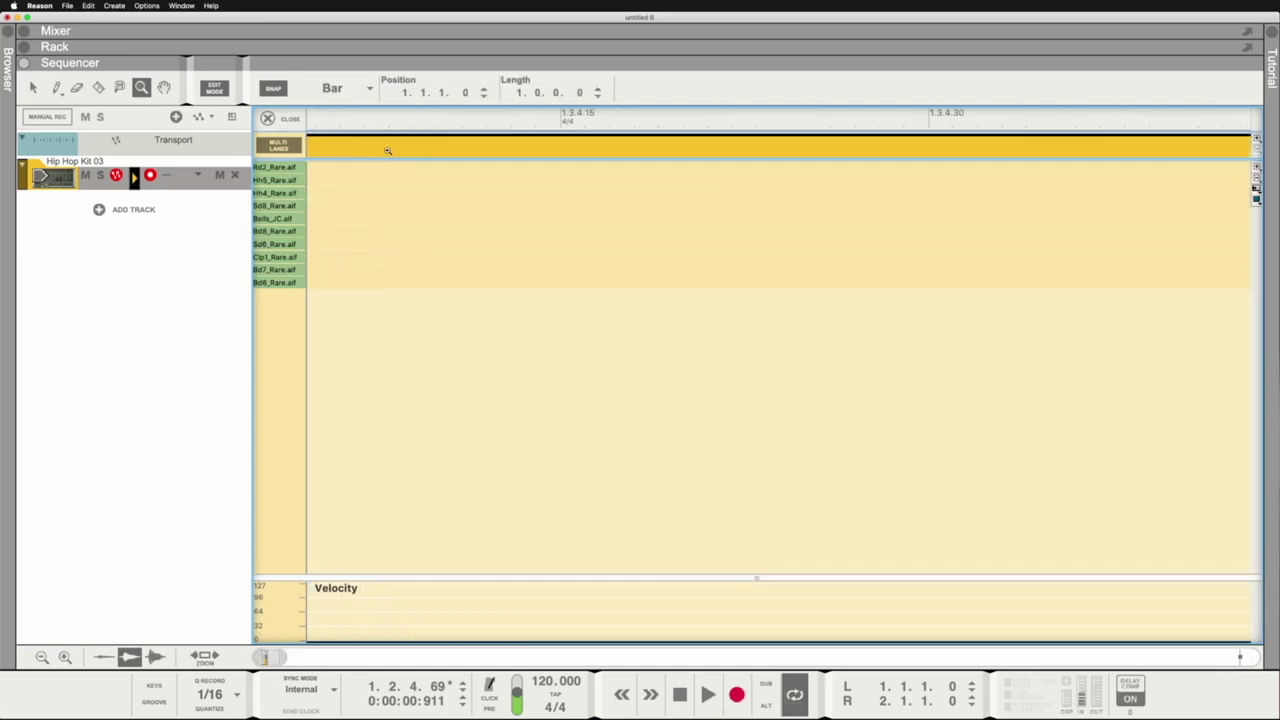
{"action": "left_click", "coordinate": [444, 156], "text": "alt"}
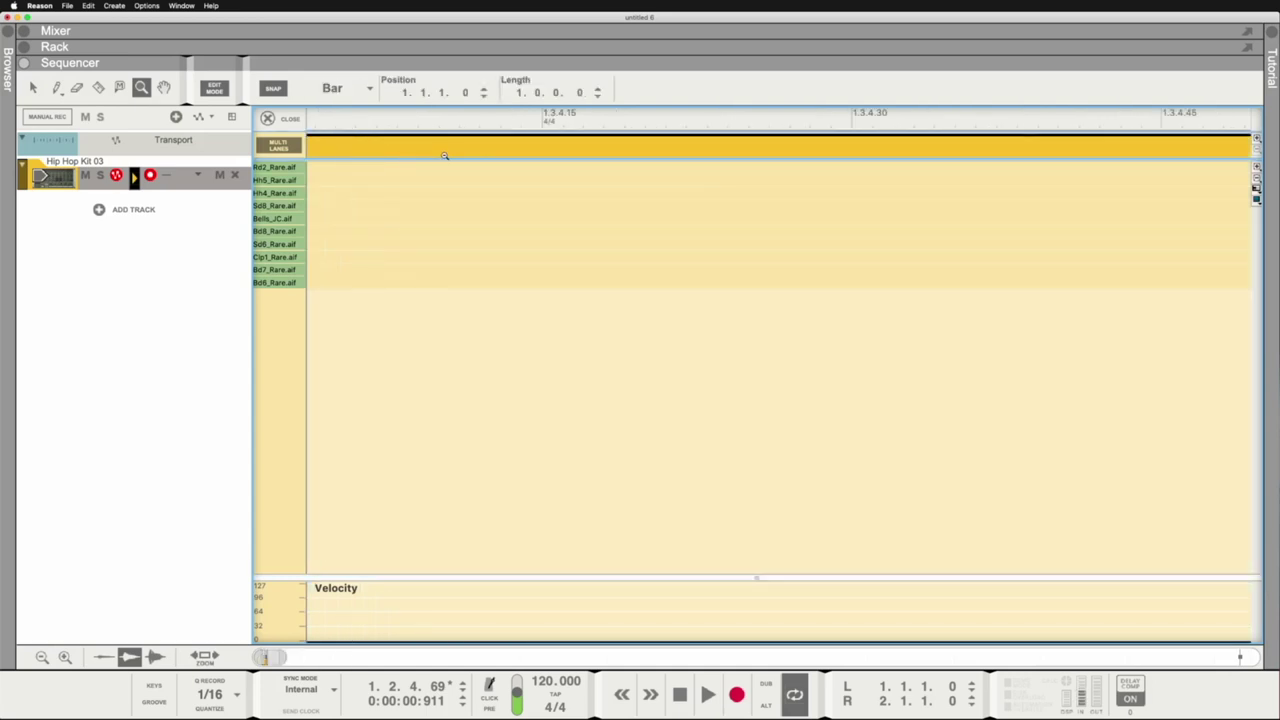
{"action": "left_click", "coordinate": [448, 153], "text": "alt"}
{"action": "left_click", "coordinate": [449, 153], "text": "alt"}
{"action": "left_click", "coordinate": [450, 153], "text": "alt"}
{"action": "left_click", "coordinate": [450, 152], "text": "alt"}
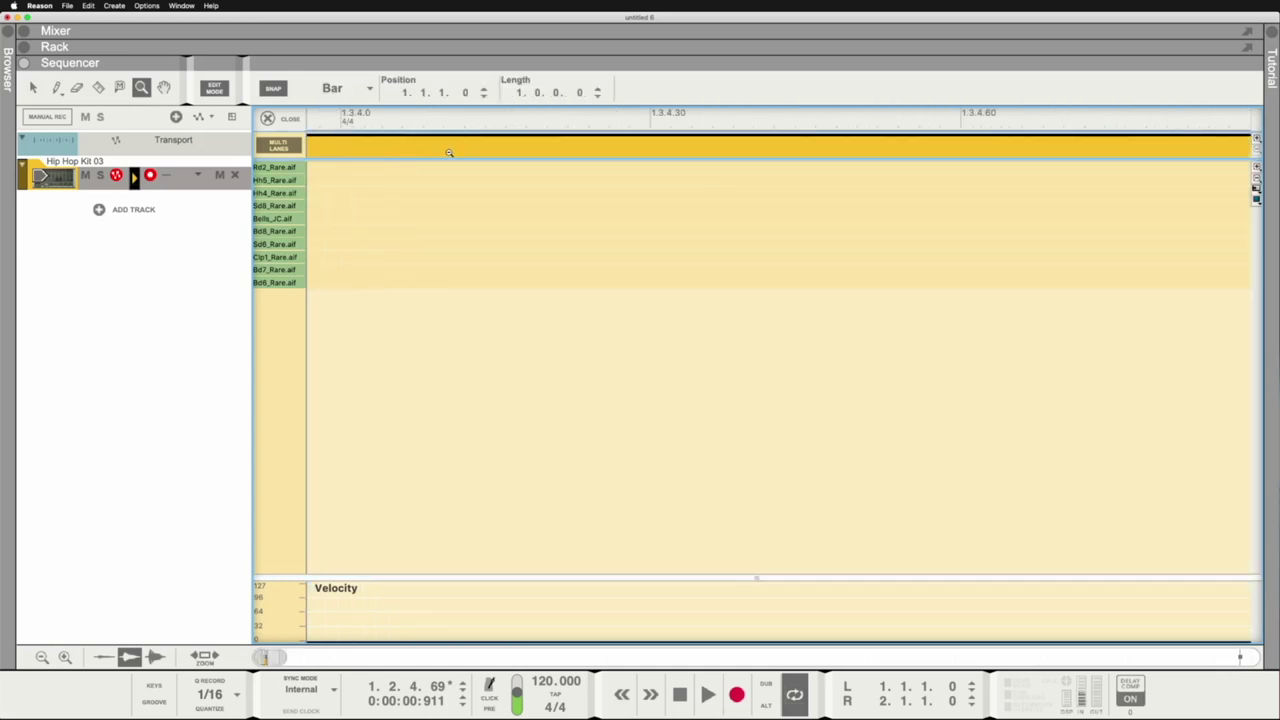
{"action": "left_click", "coordinate": [451, 152], "text": "alt"}
{"action": "left_click", "coordinate": [451, 152], "text": "alt"}
{"action": "left_click", "coordinate": [451, 152], "text": "alt"}
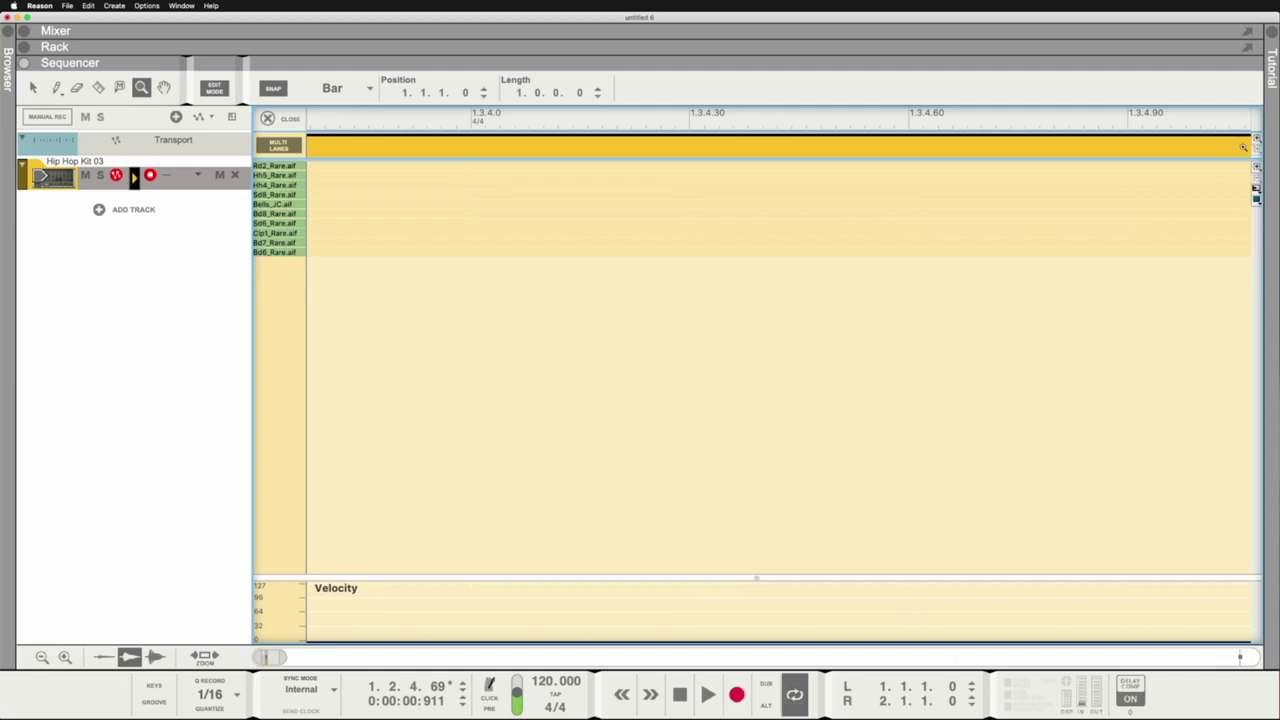
{"action": "left_click", "coordinate": [32, 87]}
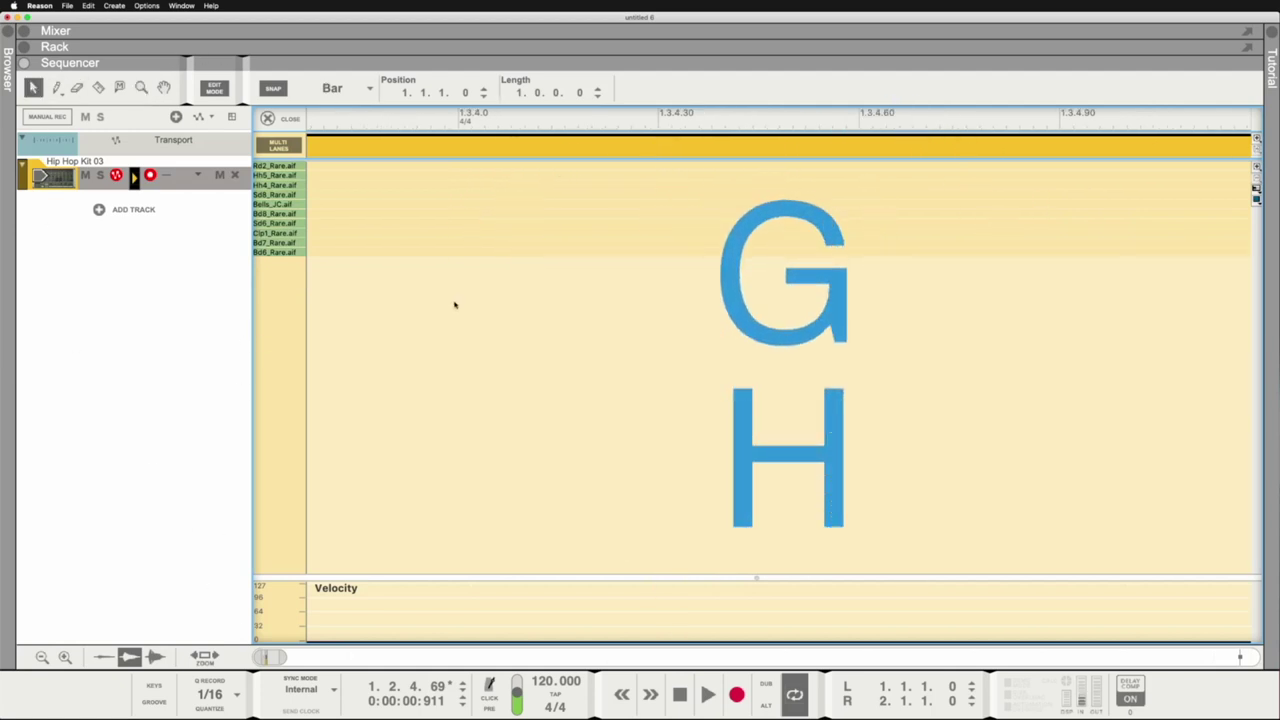
Zoom the clip's edit view in and out horizontally, finishing with the whole bar shown from its start.
{"action": "key", "text": "h"}
{"action": "key", "text": "h"}
{"action": "key", "text": "h"}
{"action": "key", "text": "h"}
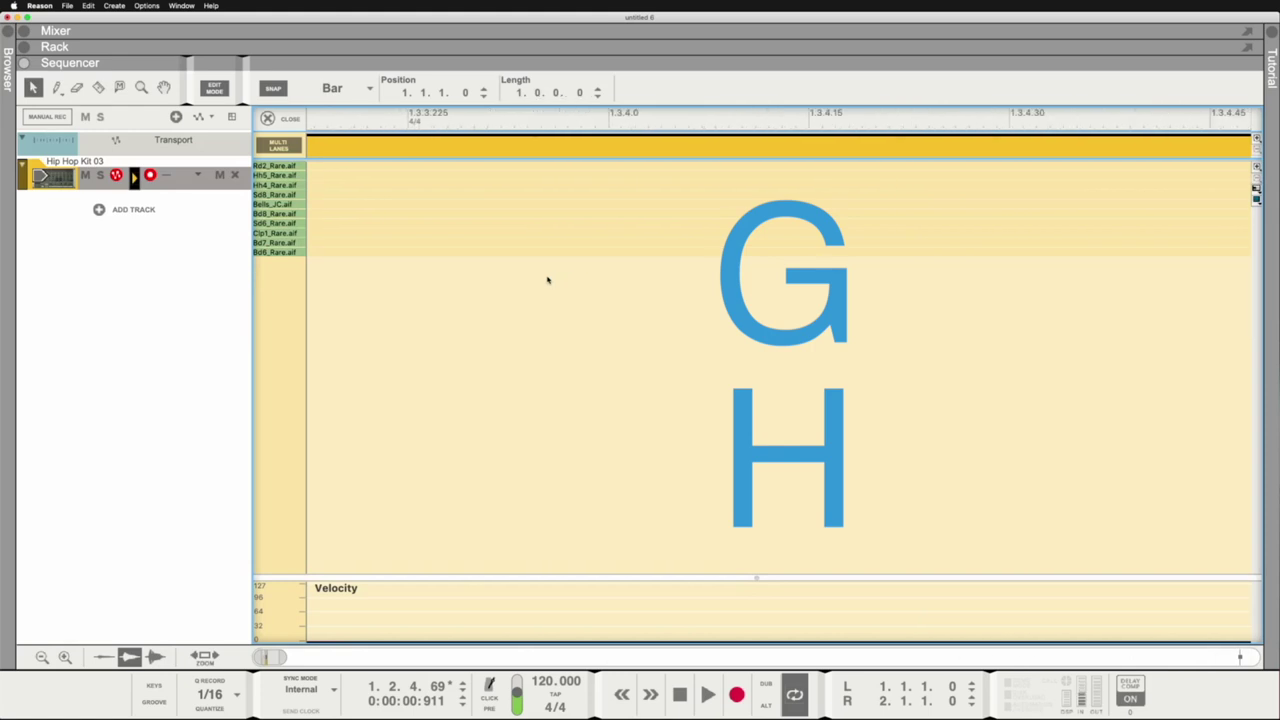
{"action": "key", "text": "h"}
{"action": "key", "text": "h"}
{"action": "key", "text": "h"}
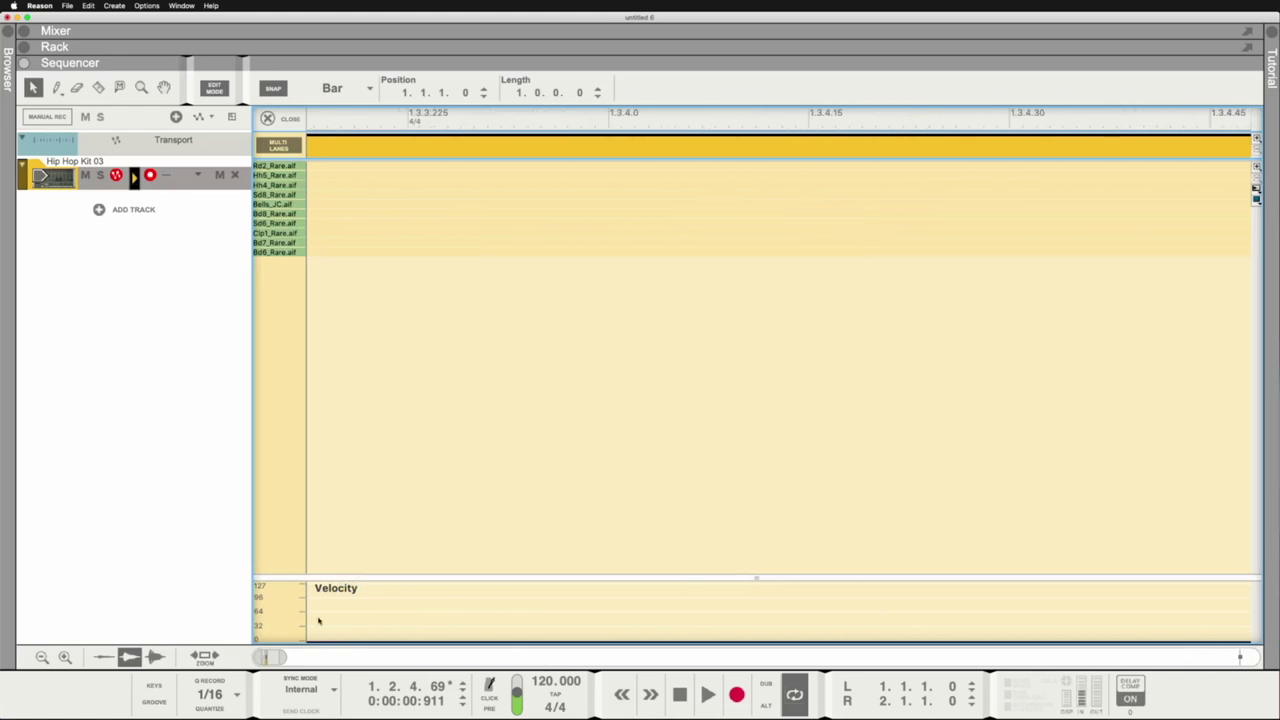
{"action": "key", "text": "g"}
{"action": "key", "text": "g"}
{"action": "key", "text": "g"}
{"action": "key", "text": "g"}
{"action": "key", "text": "g"}
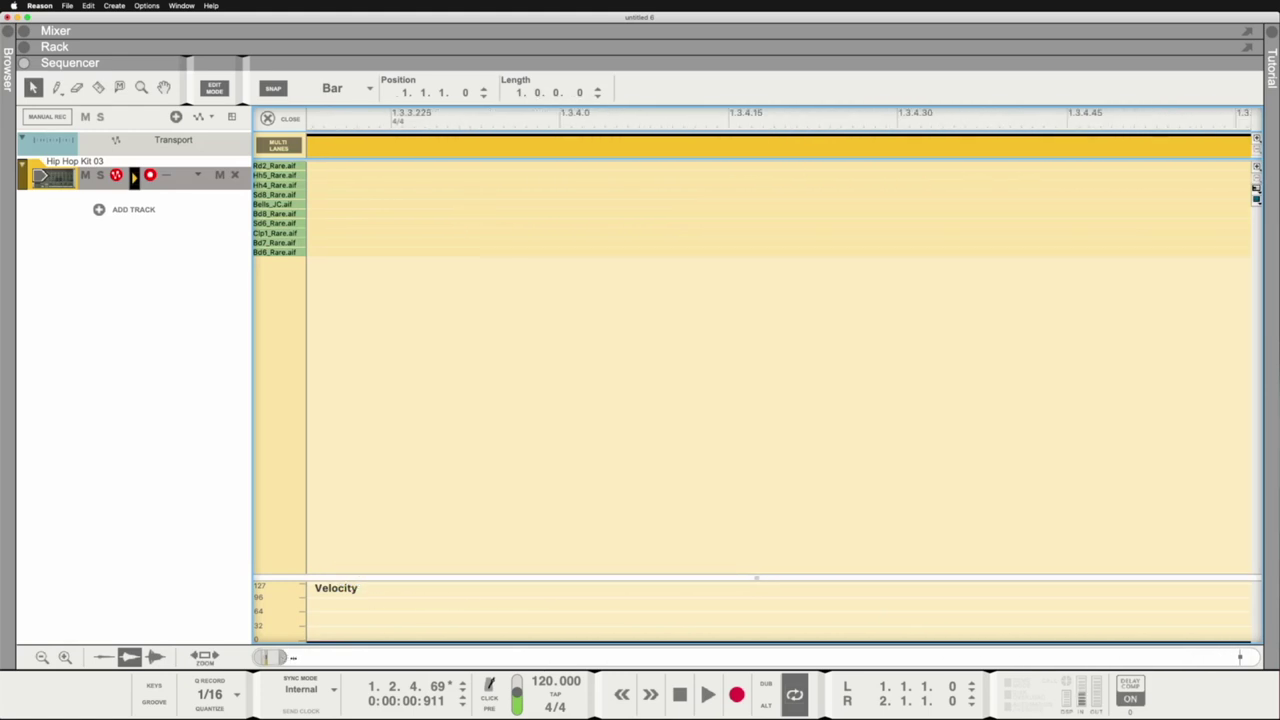
{"action": "key", "text": "g"}
{"action": "key", "text": "g"}
{"action": "key", "text": "g"}
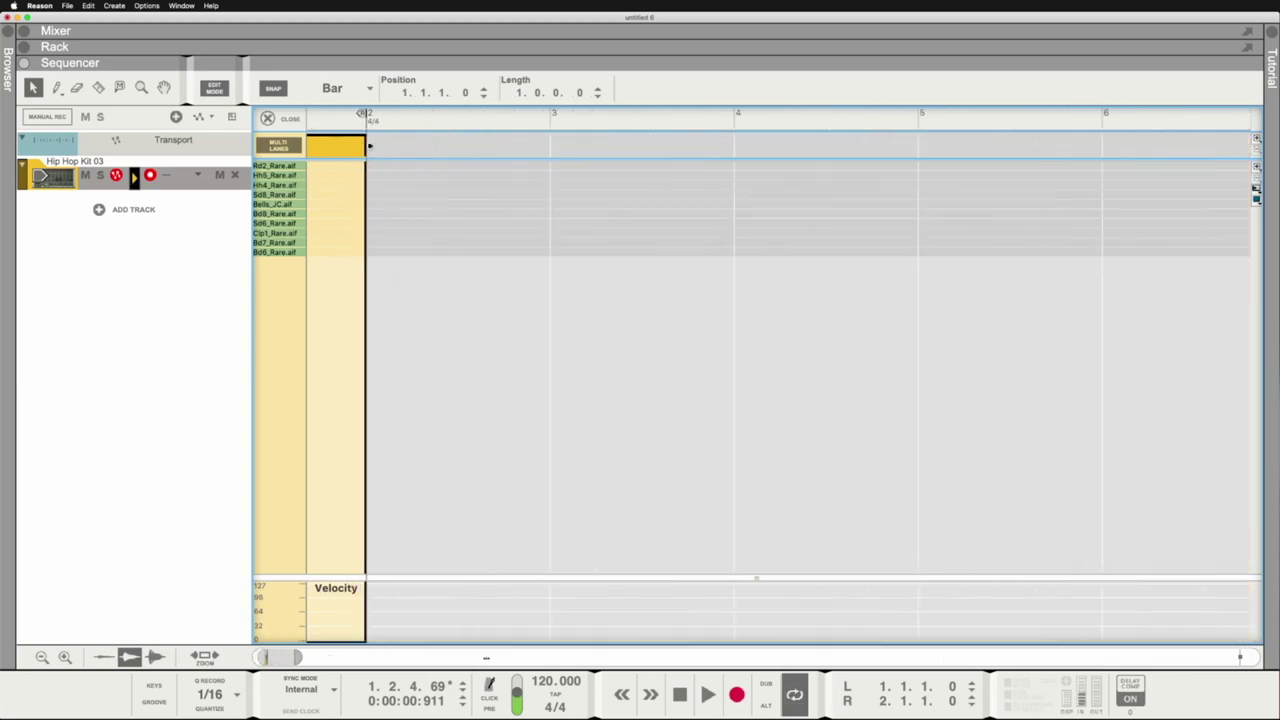
{"action": "key", "text": "h"}
{"action": "key", "text": "h"}
{"action": "key", "text": "Home"}
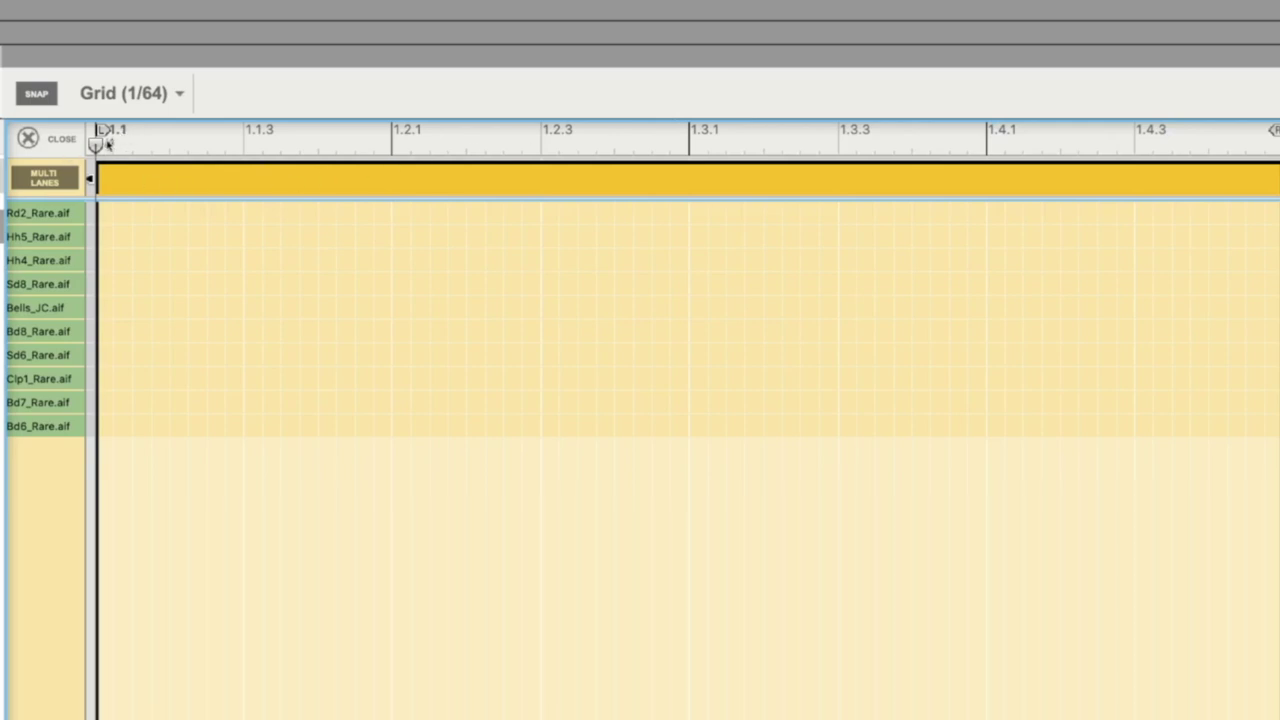
Set the snap value to 1/4 and audition the Hh4_Rare.aif and Hh5_Rare.aif hi-hat sounds.
{"action": "left_click", "coordinate": [116, 100]}
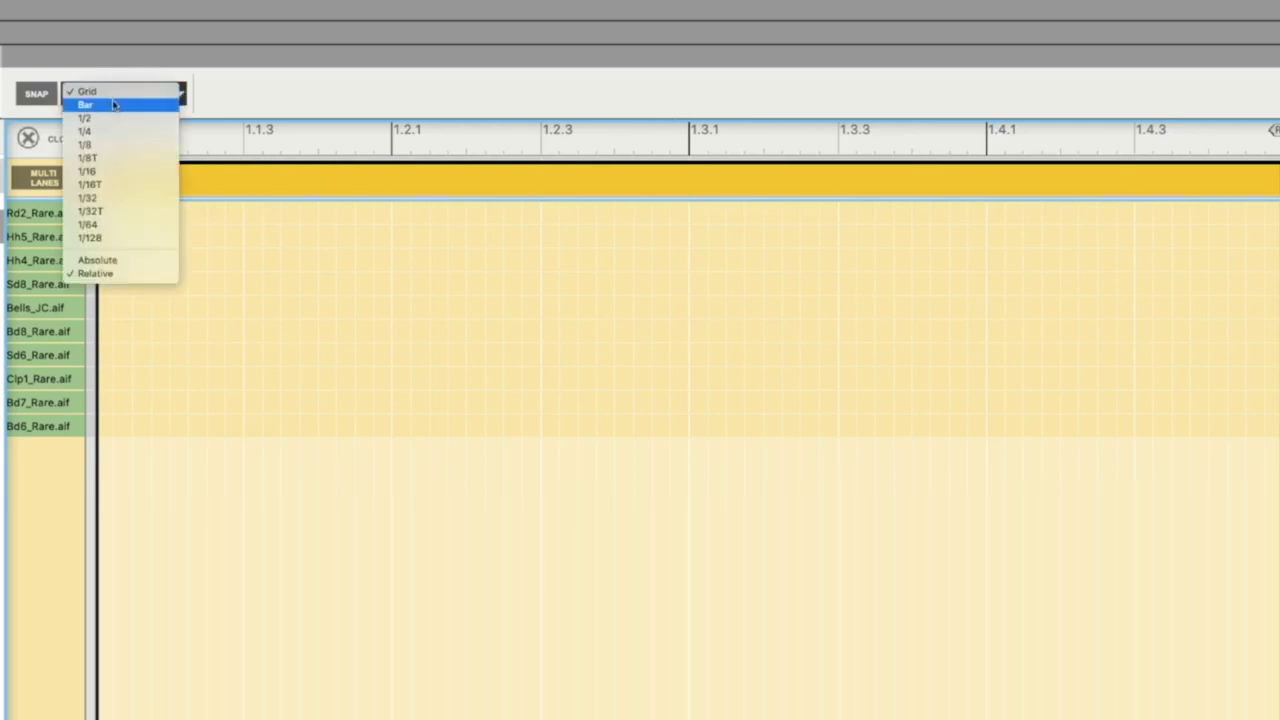
{"action": "left_click", "coordinate": [101, 131]}
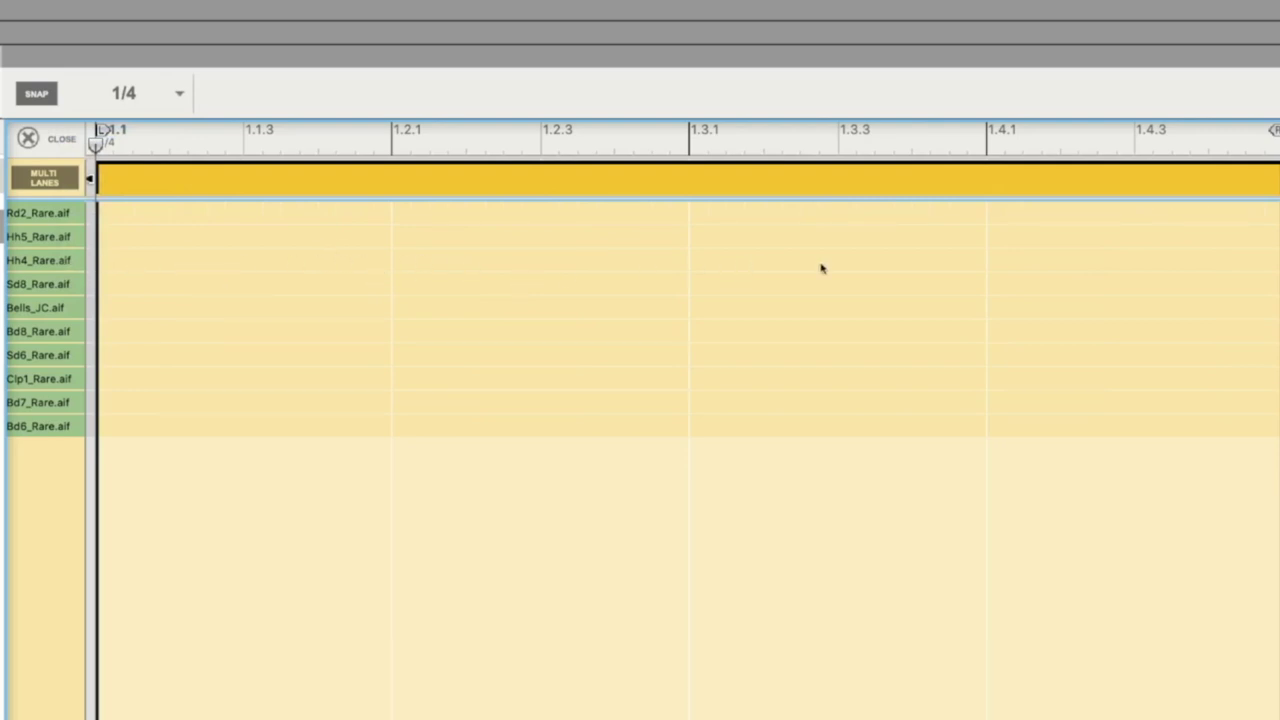
{"action": "left_click", "coordinate": [72, 259]}
{"action": "left_click", "coordinate": [72, 259]}
{"action": "left_click", "coordinate": [72, 259]}
{"action": "left_click", "coordinate": [72, 259]}
{"action": "left_click", "coordinate": [68, 237]}
{"action": "left_click", "coordinate": [68, 237]}
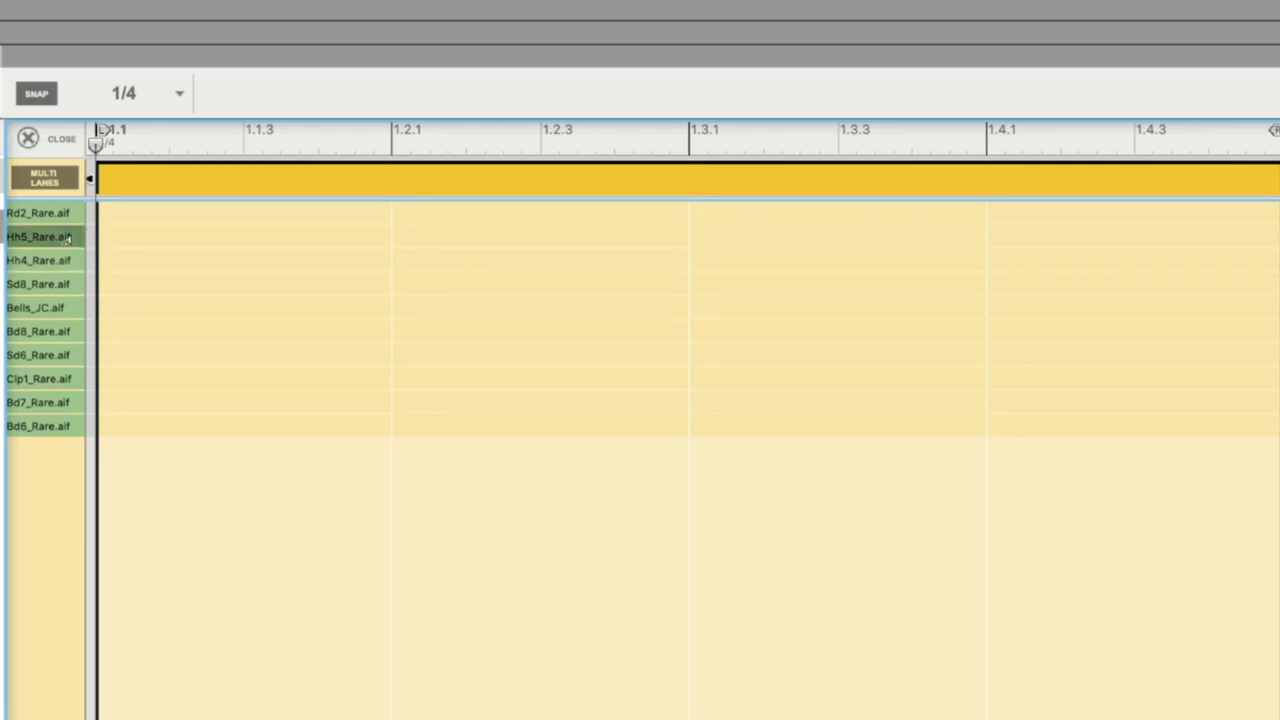
{"action": "left_click", "coordinate": [68, 237]}
{"action": "left_click", "coordinate": [66, 258]}
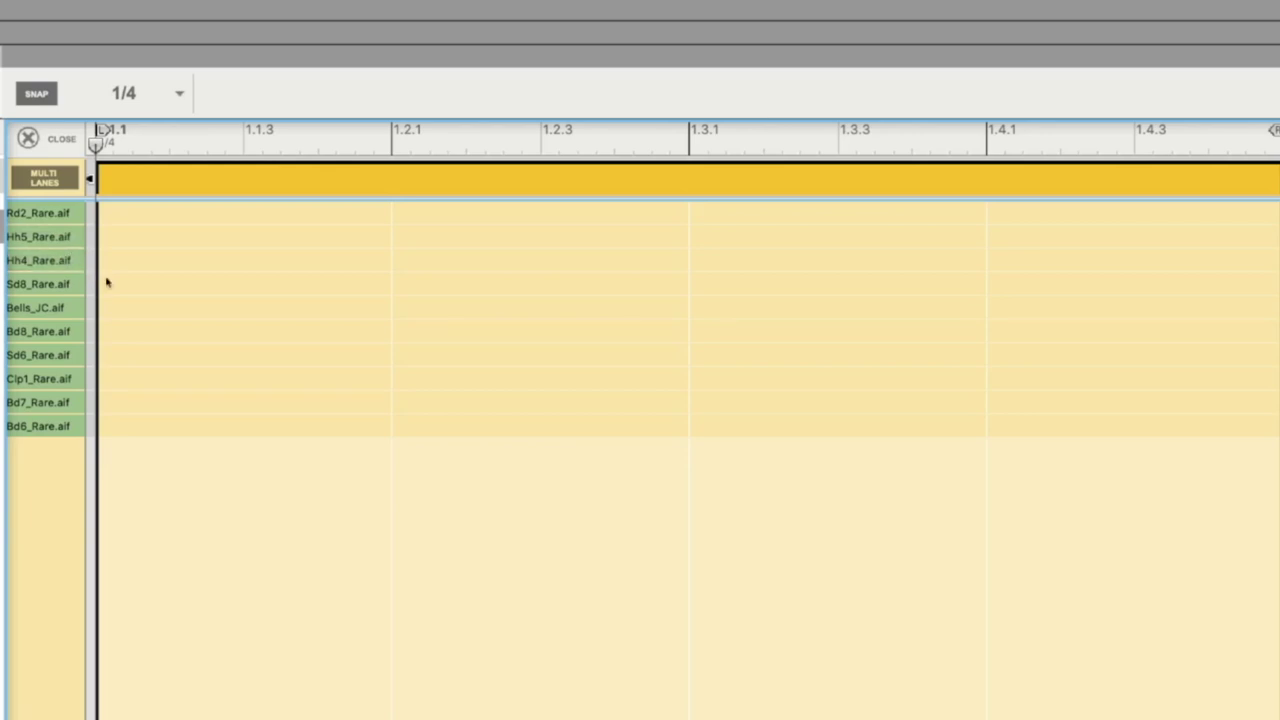
Draw quarter-note hits on all four beats of the Hh4_Rare.aif lane and play the loop.
{"action": "double_click", "coordinate": [168, 261]}
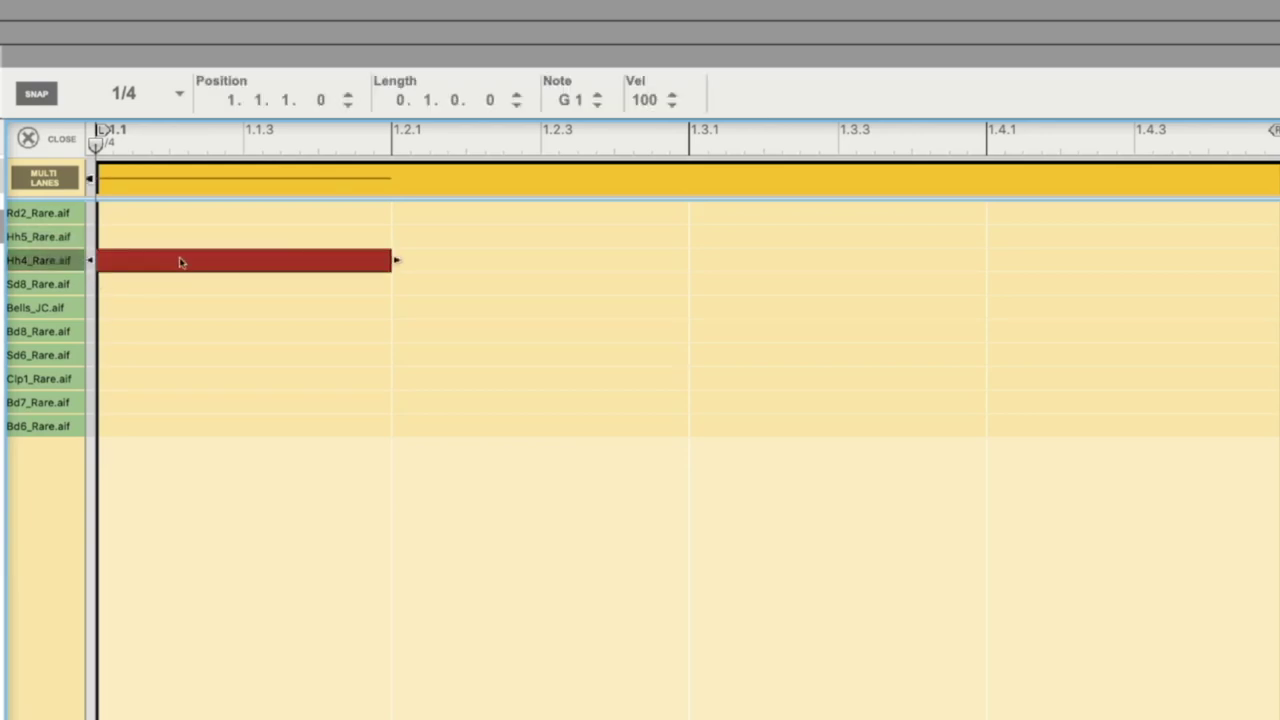
{"action": "left_click", "coordinate": [513, 271]}
{"action": "double_click", "coordinate": [513, 271]}
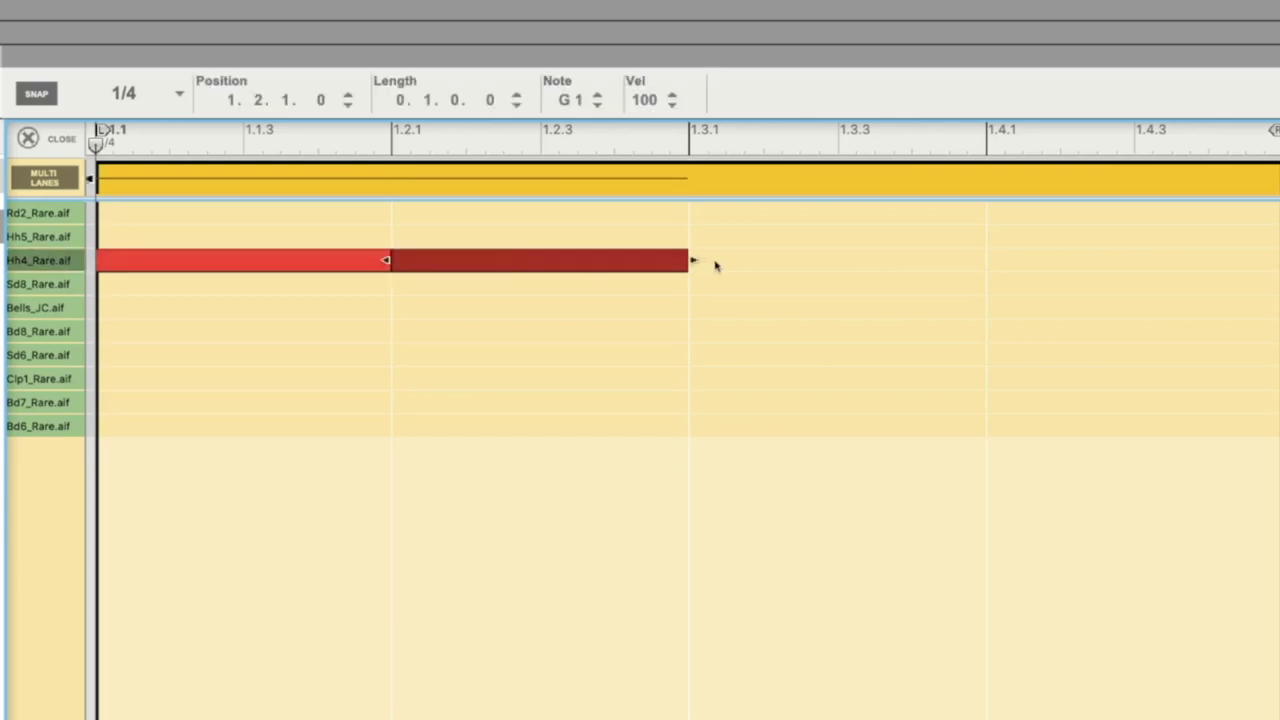
{"action": "double_click", "coordinate": [726, 264]}
{"action": "left_click", "coordinate": [1078, 261]}
{"action": "double_click", "coordinate": [1078, 261]}
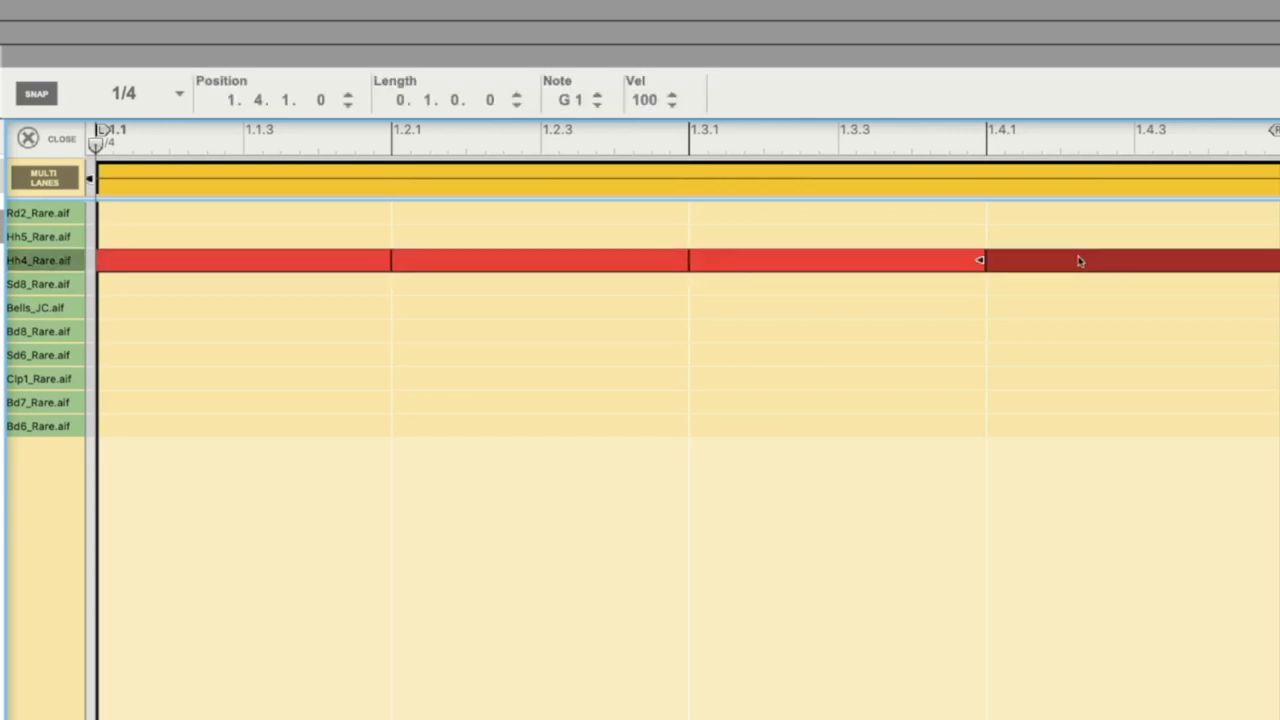
{"action": "key", "text": "space"}
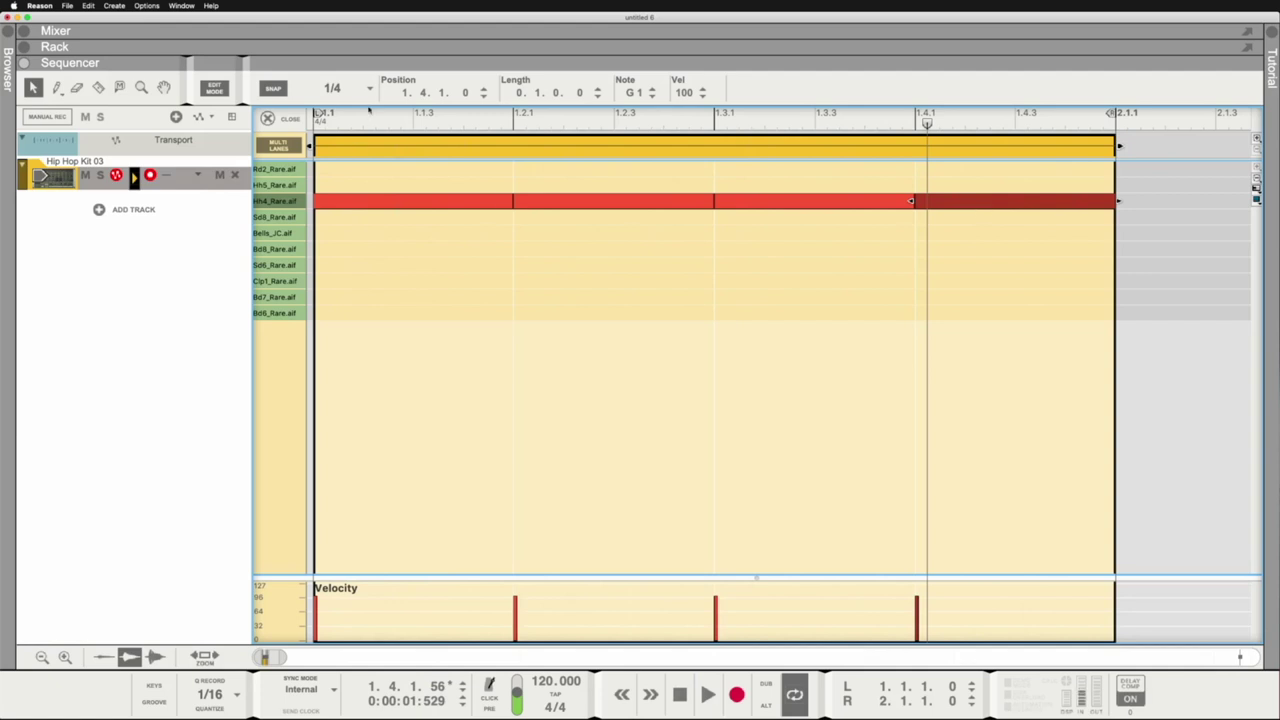
Undo the drawn hi-hat notes back to the first one, and redo those on beats 2 and 3.
{"action": "left_click", "coordinate": [87, 5]}
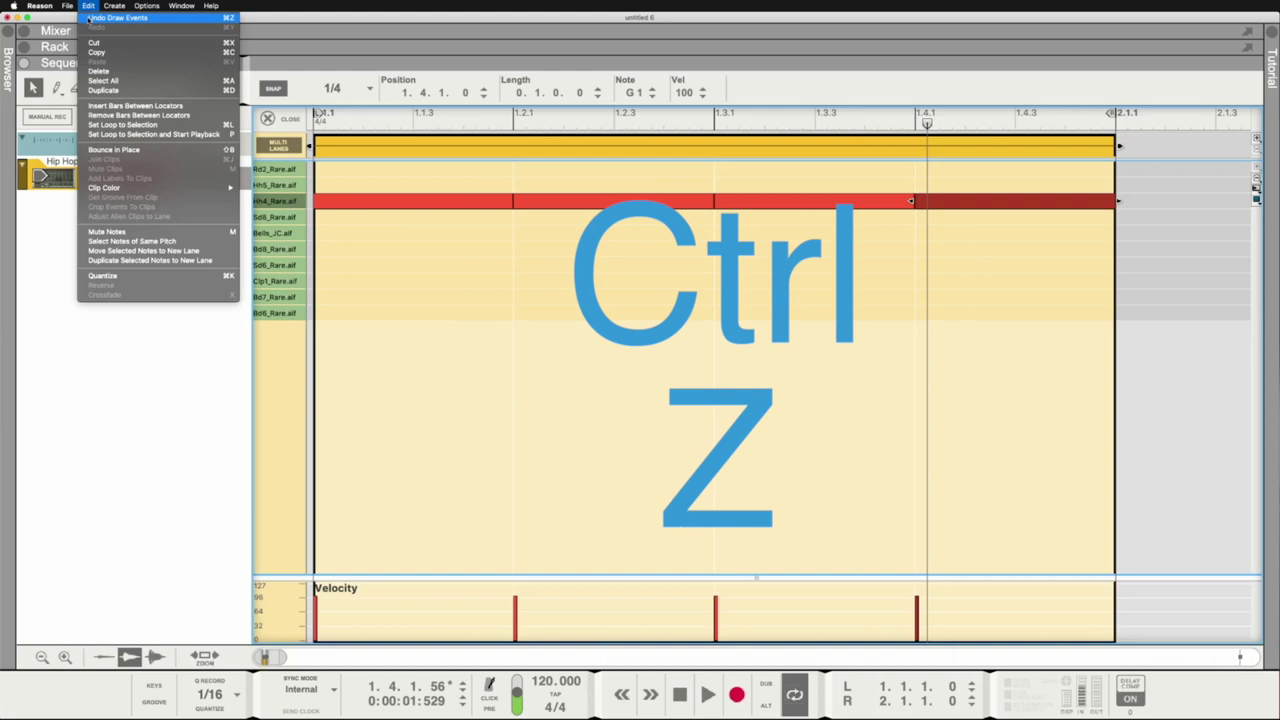
{"action": "left_click", "coordinate": [90, 18]}
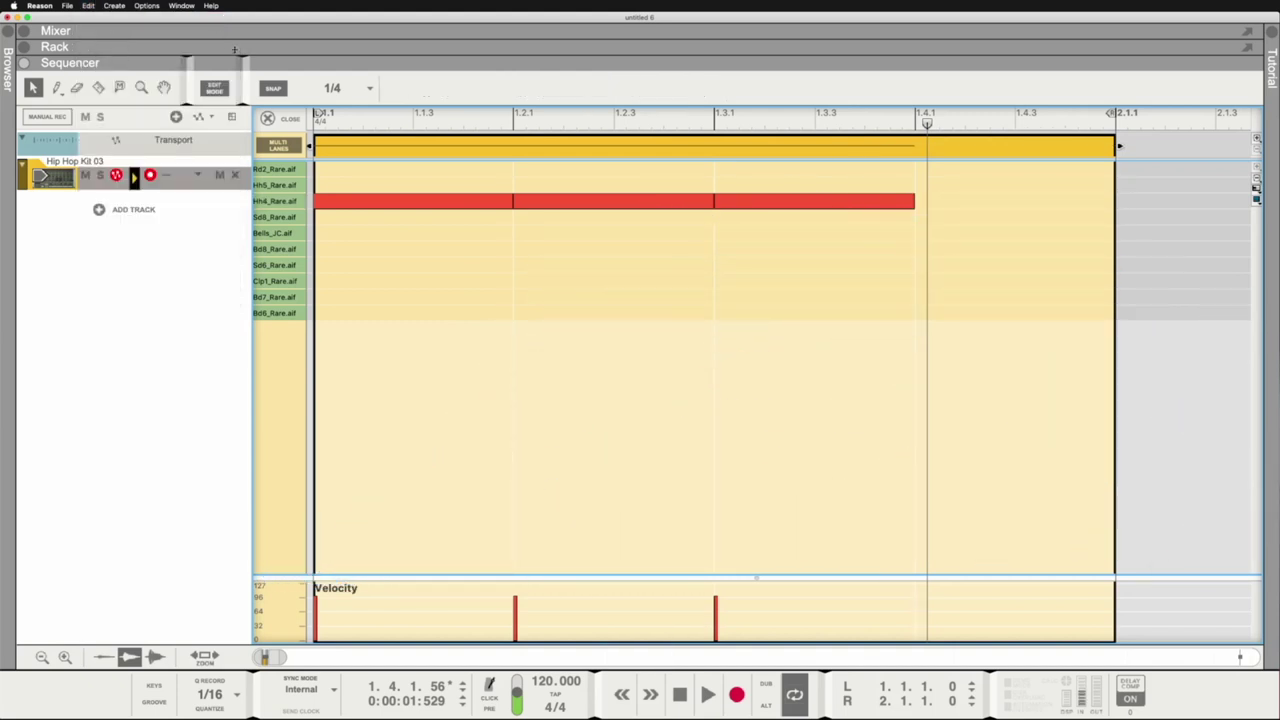
{"action": "key", "text": "super+z"}
{"action": "key", "text": "super+z"}
{"action": "key", "text": "super+z"}
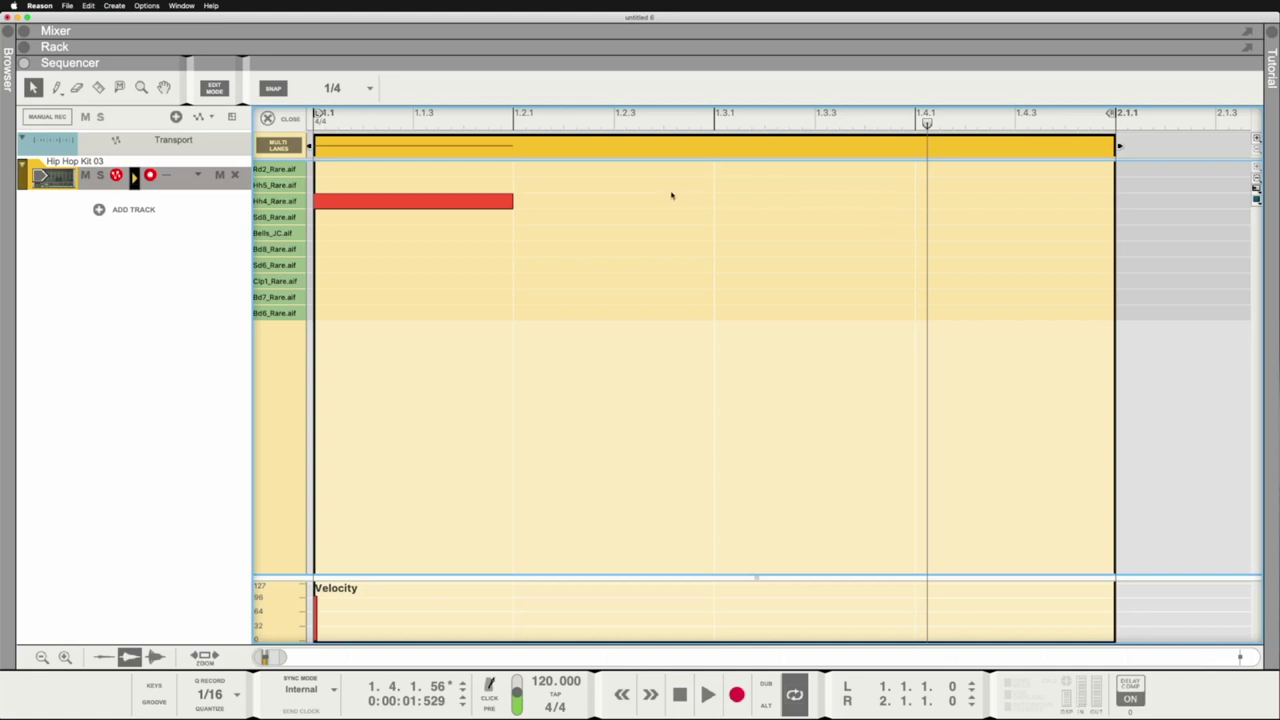
{"action": "key", "text": "super+y"}
{"action": "key", "text": "super+y"}
{"action": "left_click", "coordinate": [717, 249]}
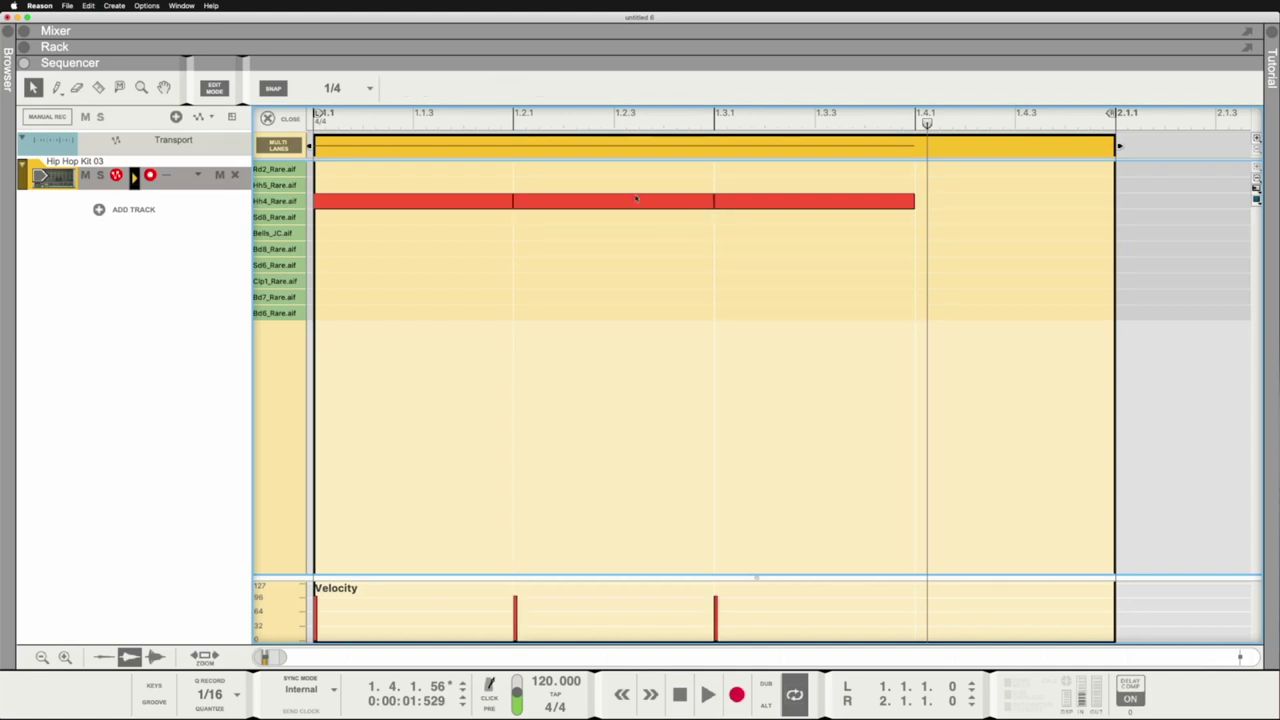
Delete the Hh4_Rare.aif notes on beats 2 and 3 together, and draw notes on beats 2, 3 and 4.
{"action": "left_click", "coordinate": [638, 198]}
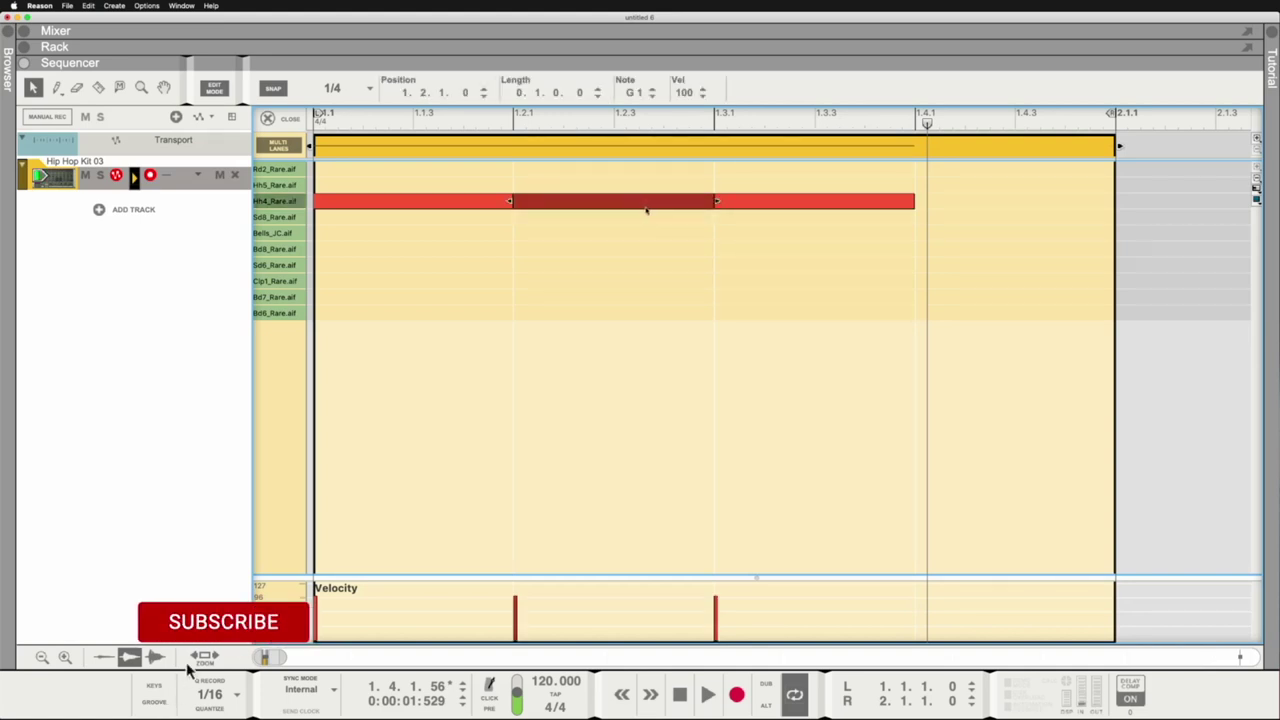
{"action": "left_click_drag", "start_coordinate": [560, 162], "coordinate": [792, 245]}
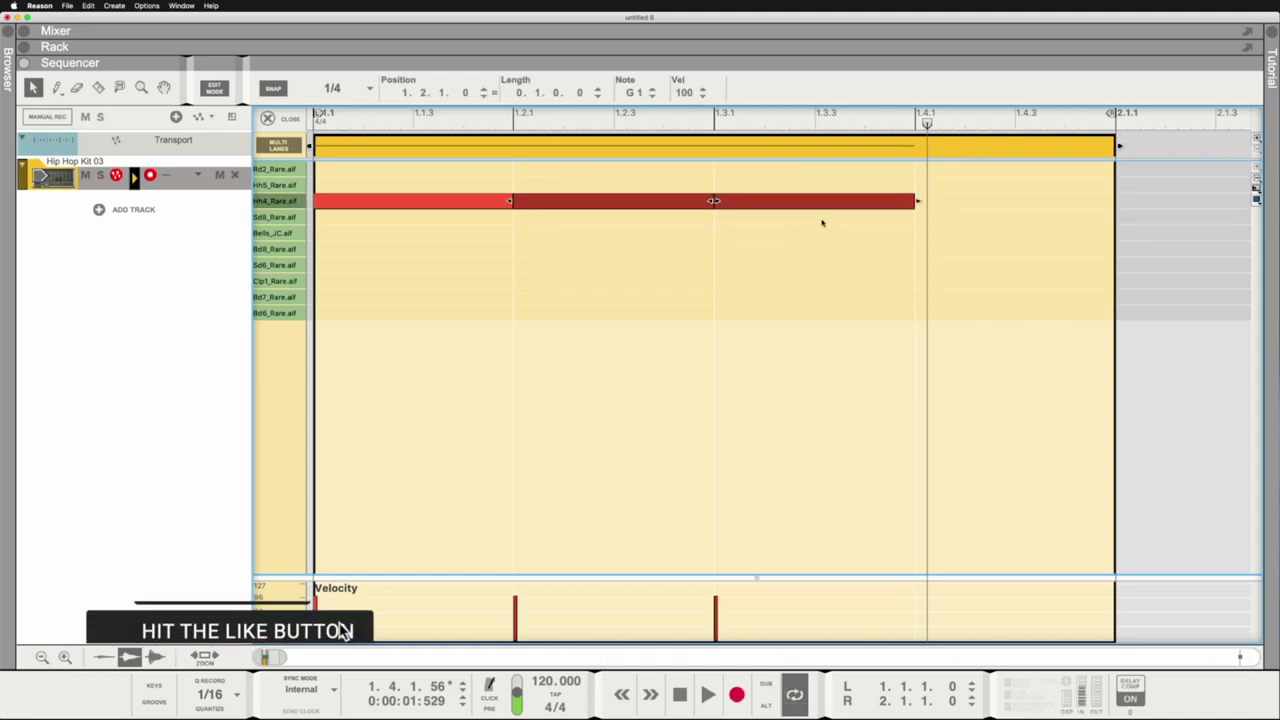
{"action": "key", "text": "Delete"}
{"action": "left_click_drag", "start_coordinate": [640, 201], "coordinate": [930, 199]}
{"action": "left_click", "coordinate": [974, 200]}
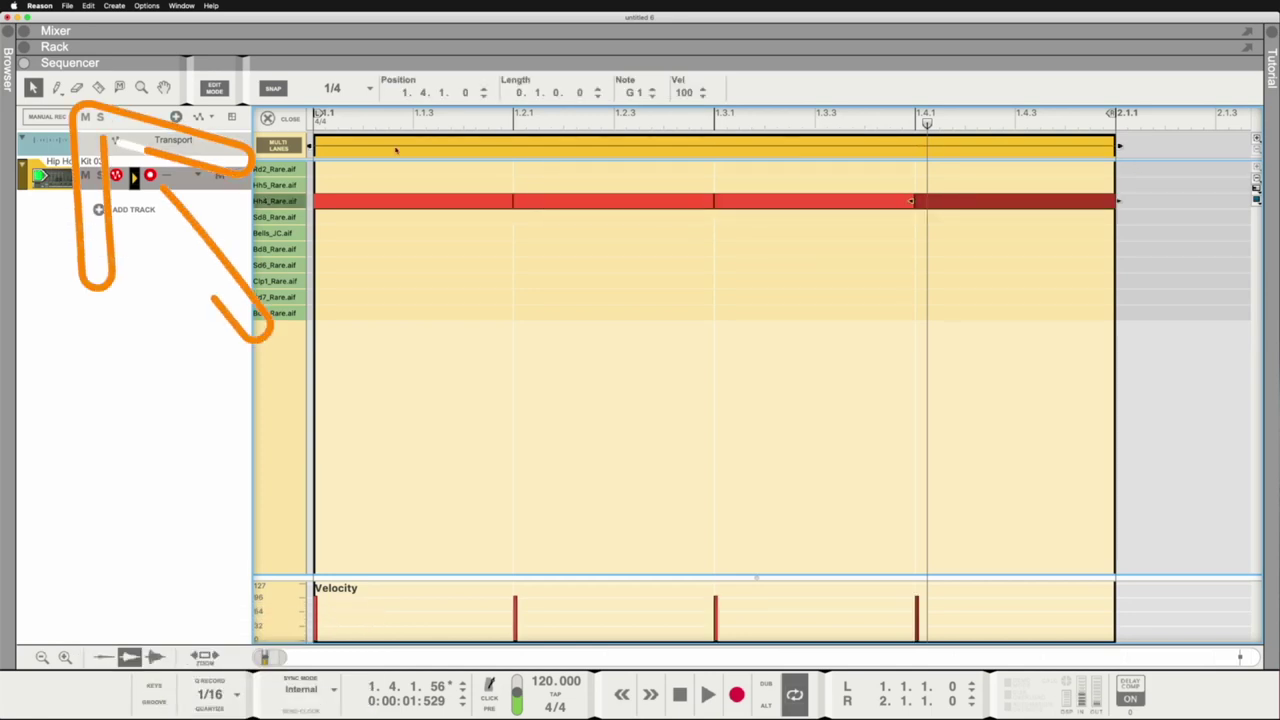
Erase the Hh4_Rare.aif notes on beats 2 and 4 with the Eraser tool and redraw them with the Selection tool.
{"action": "left_click", "coordinate": [76, 88]}
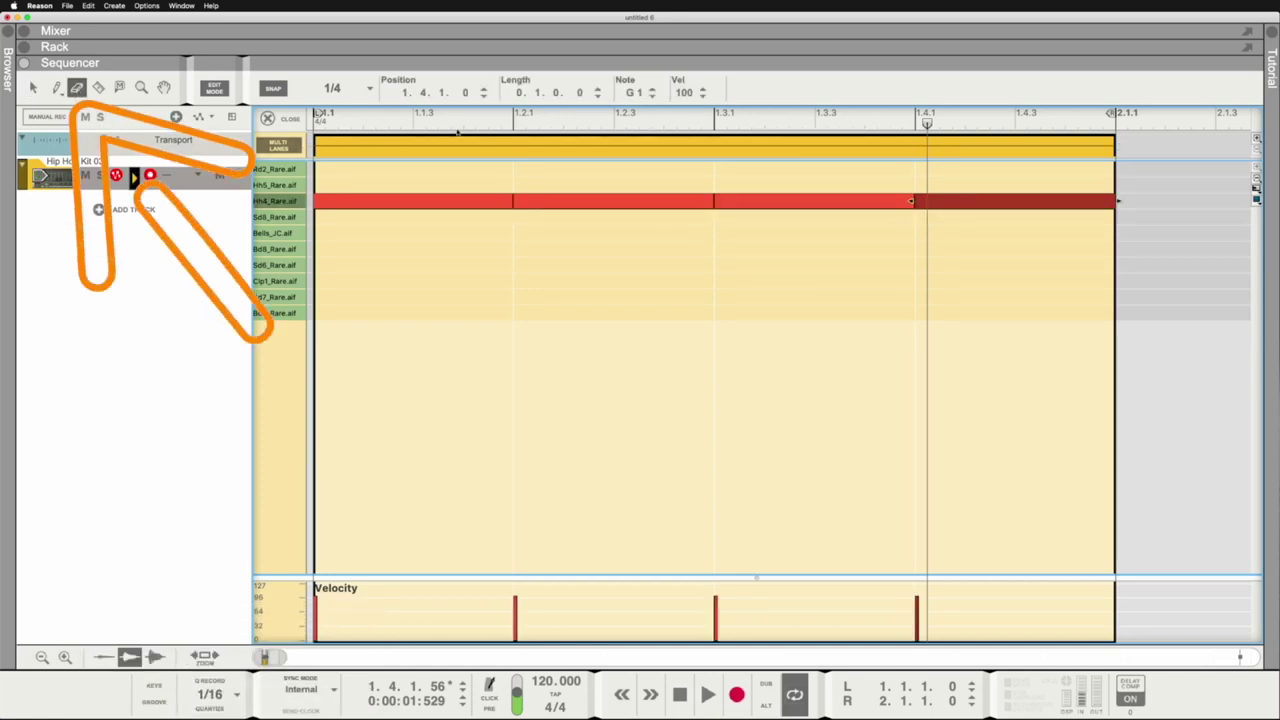
{"action": "left_click", "coordinate": [620, 200]}
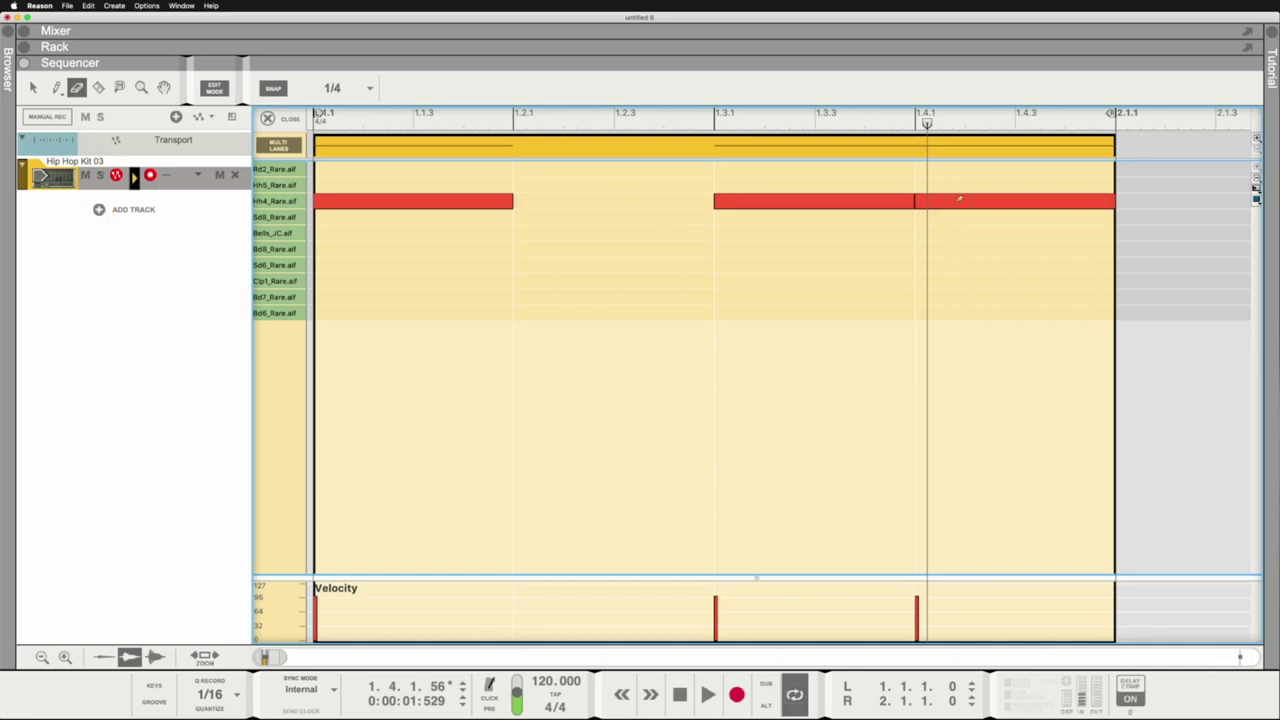
{"action": "left_click", "coordinate": [980, 200]}
{"action": "left_click", "coordinate": [38, 88]}
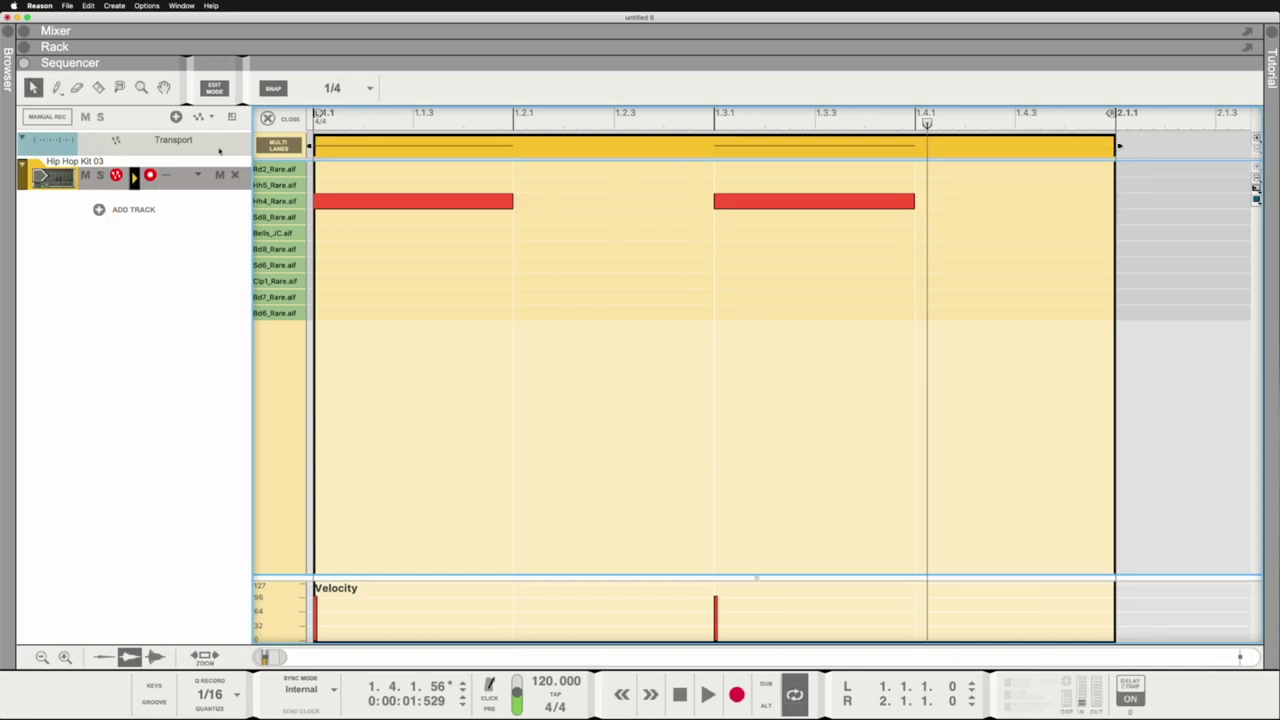
{"action": "left_click", "coordinate": [567, 206]}
{"action": "left_click", "coordinate": [929, 206]}
Draw a quarter-note kick on beat 1 of the Bd6_Rare.aif lane, playing the loop before and after adding it.
{"action": "key", "text": "space"}
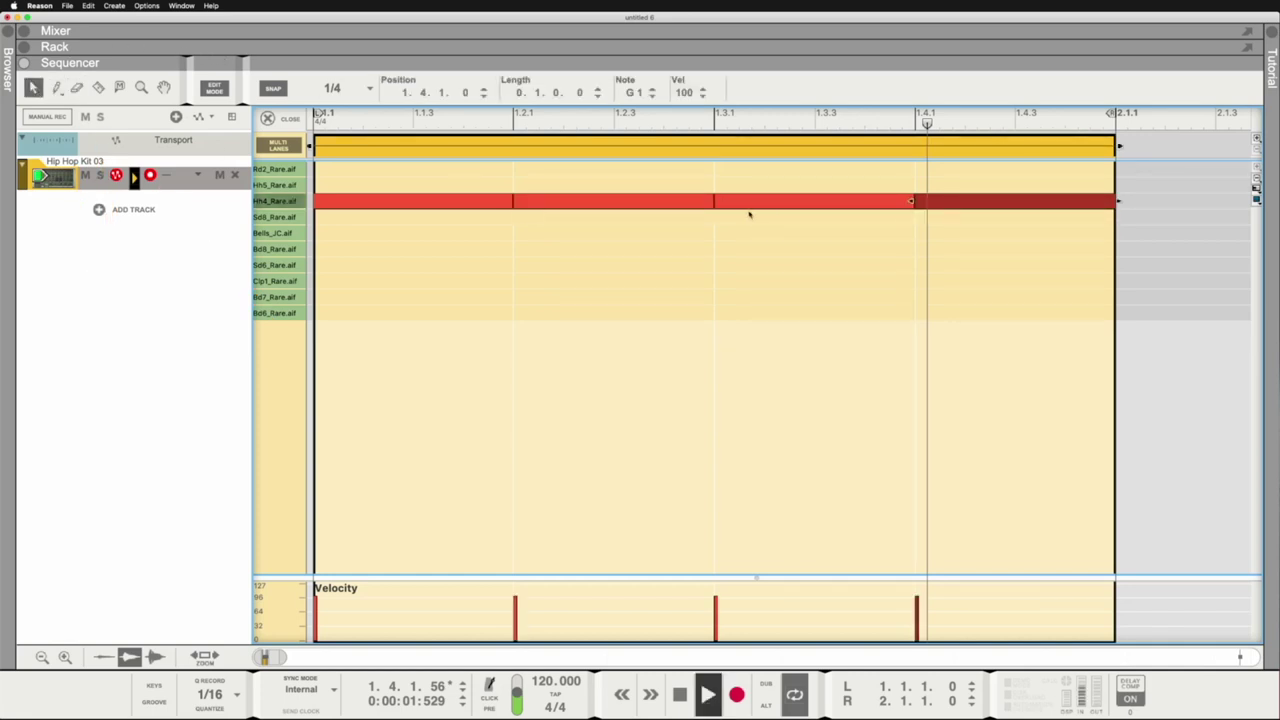
{"action": "key", "text": "space"}
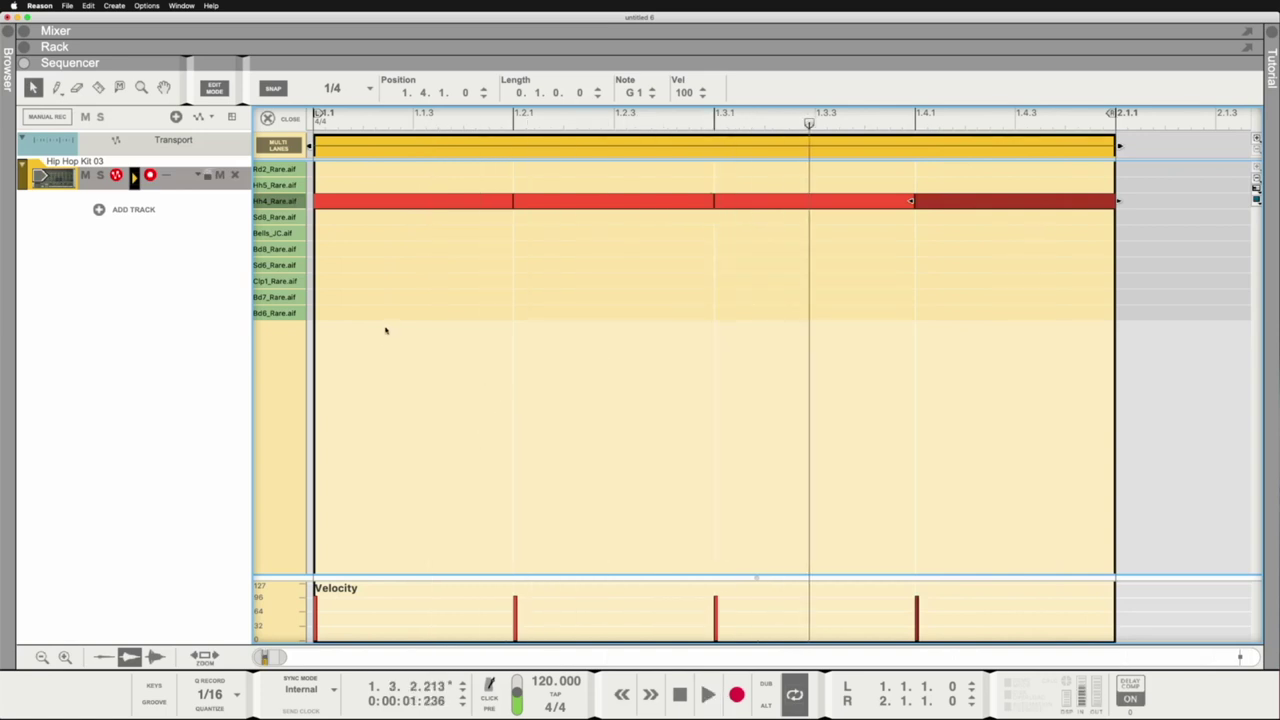
{"action": "left_click", "coordinate": [337, 314]}
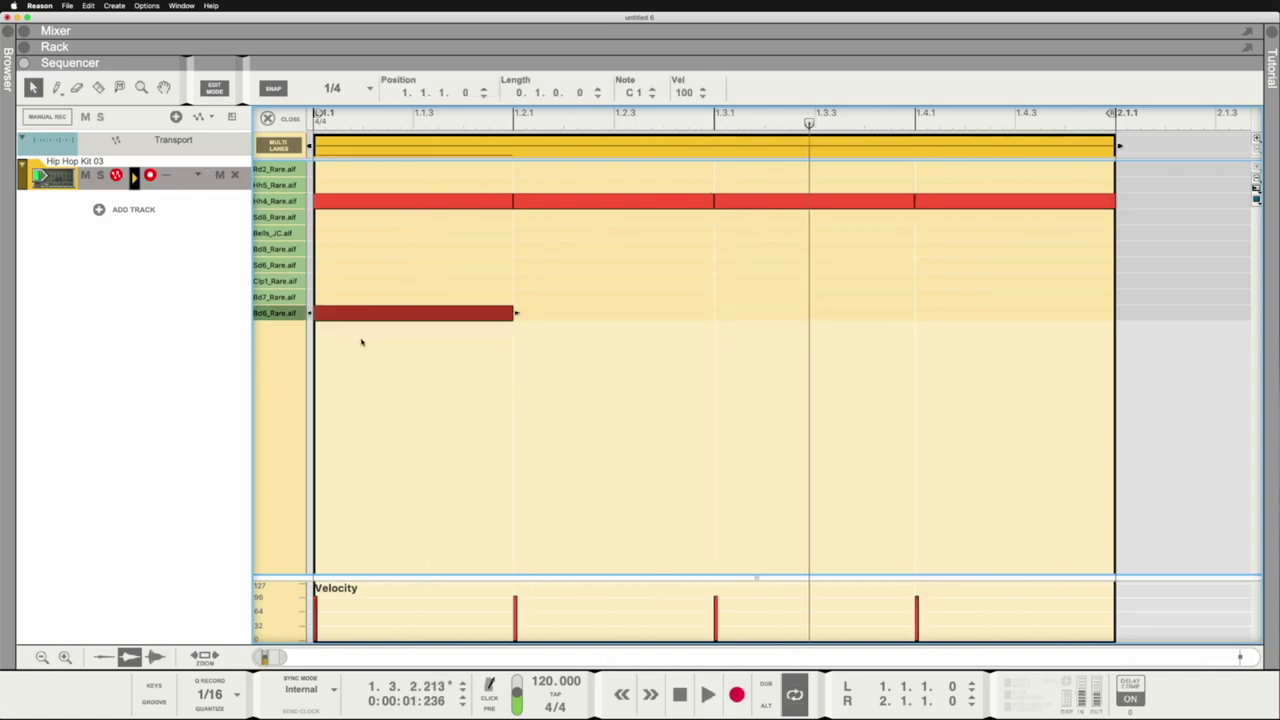
{"action": "key", "text": "space"}
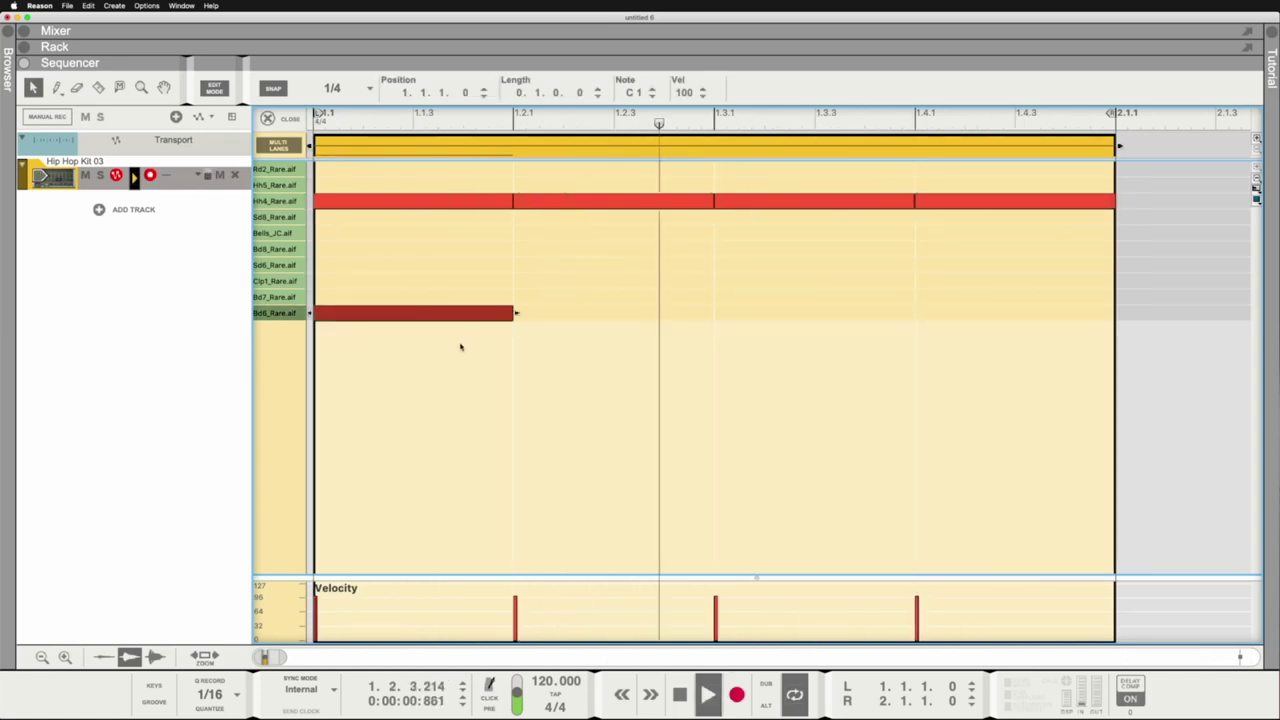
{"action": "key", "text": "space"}
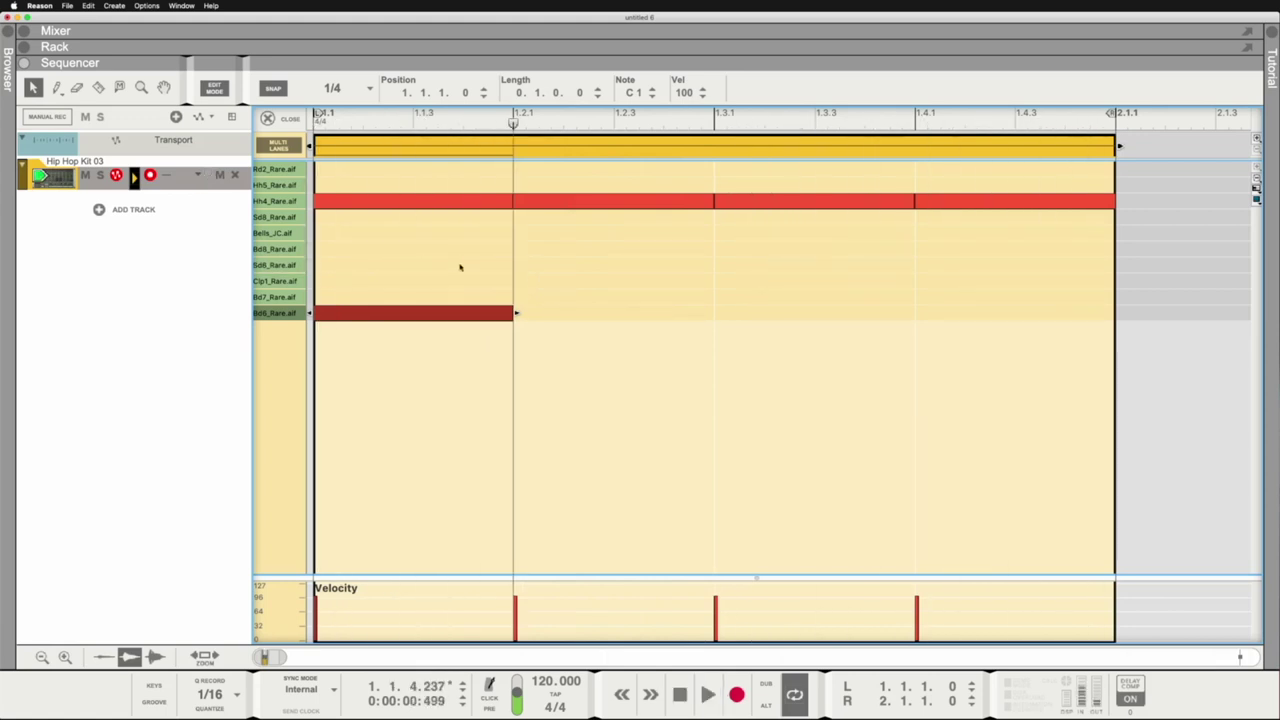
Draw quarter-note snare hits on beats 2 and 4 of the Sd6_Rare.aif lane and play the loop from beat 4.
{"action": "double_click", "coordinate": [552, 268]}
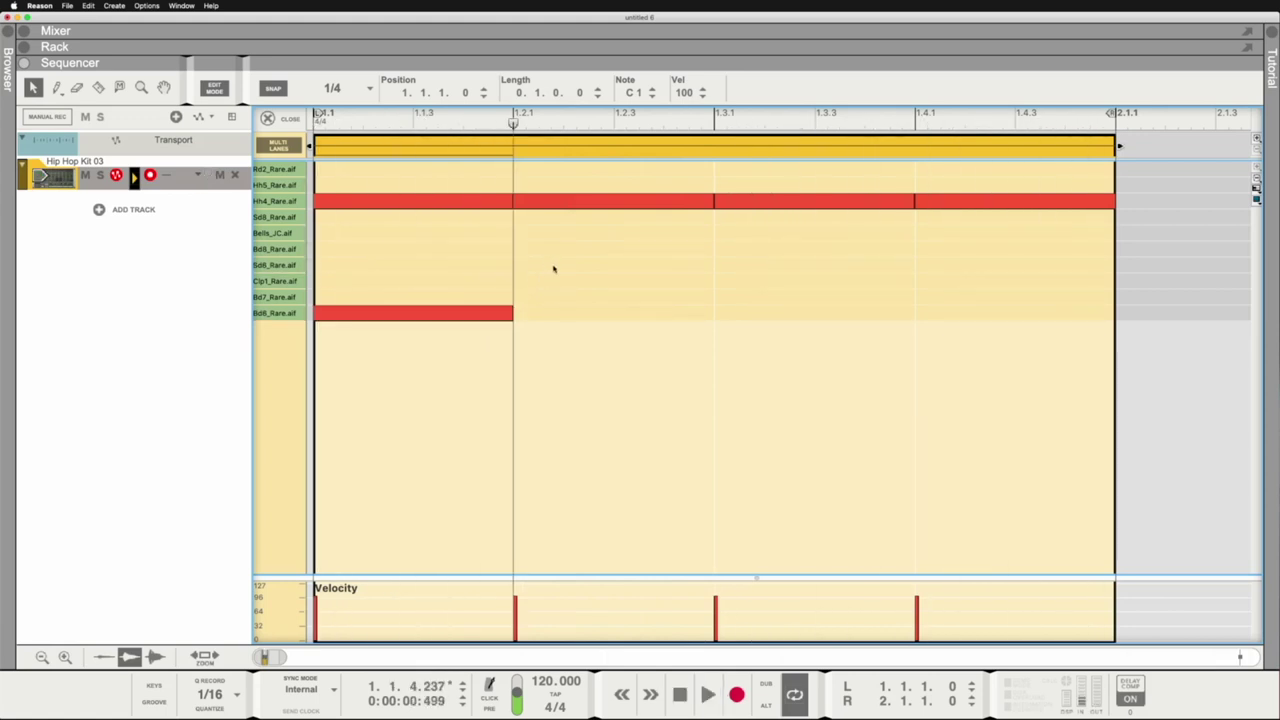
{"action": "double_click", "coordinate": [953, 262]}
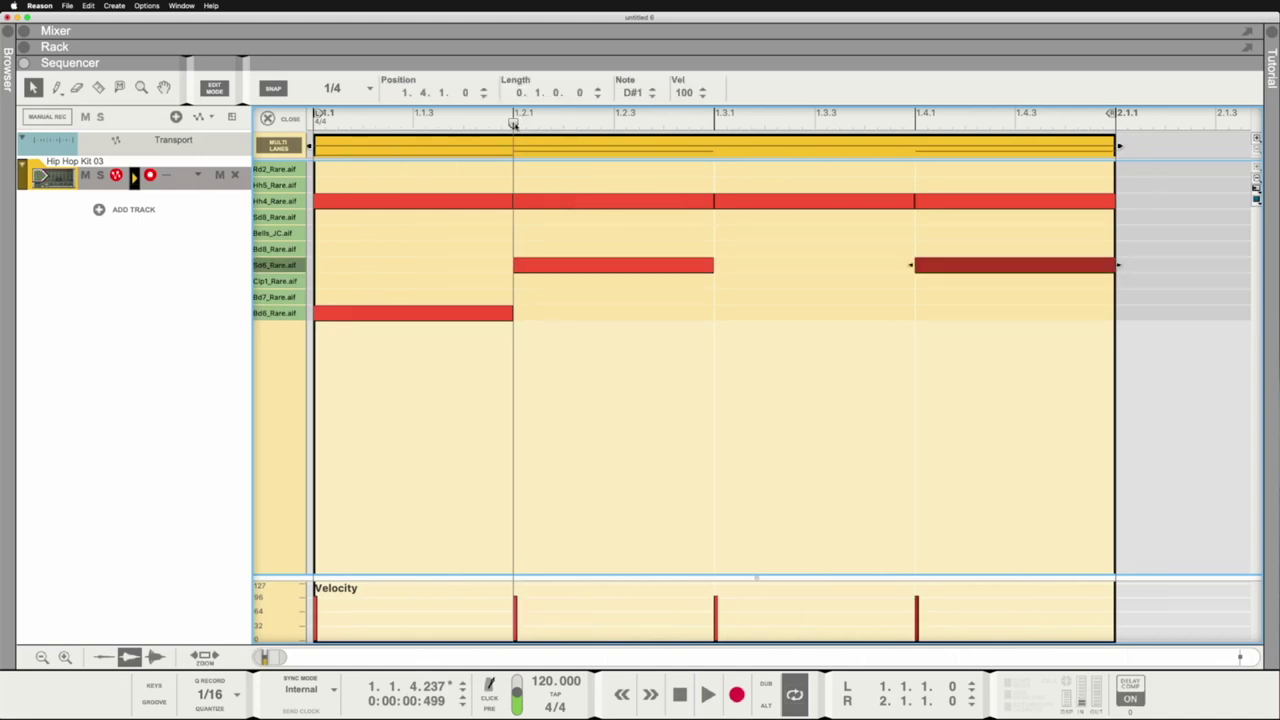
{"action": "left_click_drag", "start_coordinate": [513, 124], "coordinate": [898, 144]}
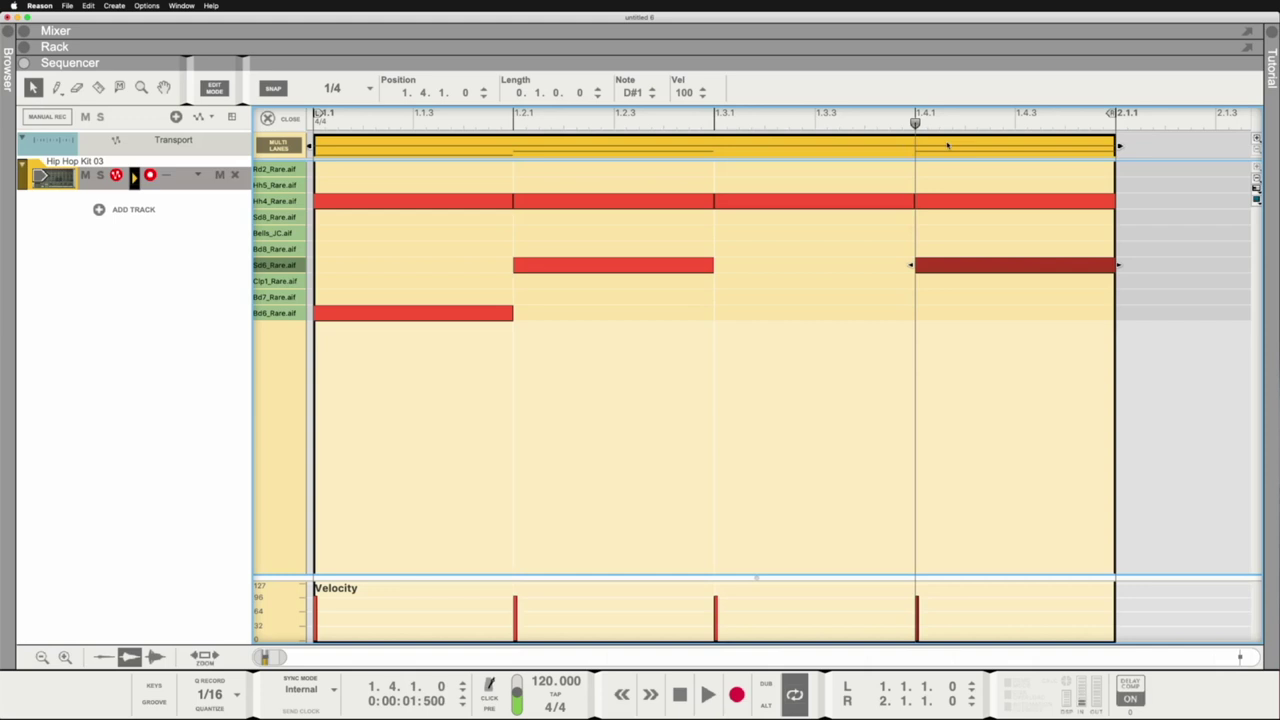
{"action": "key", "text": "space"}
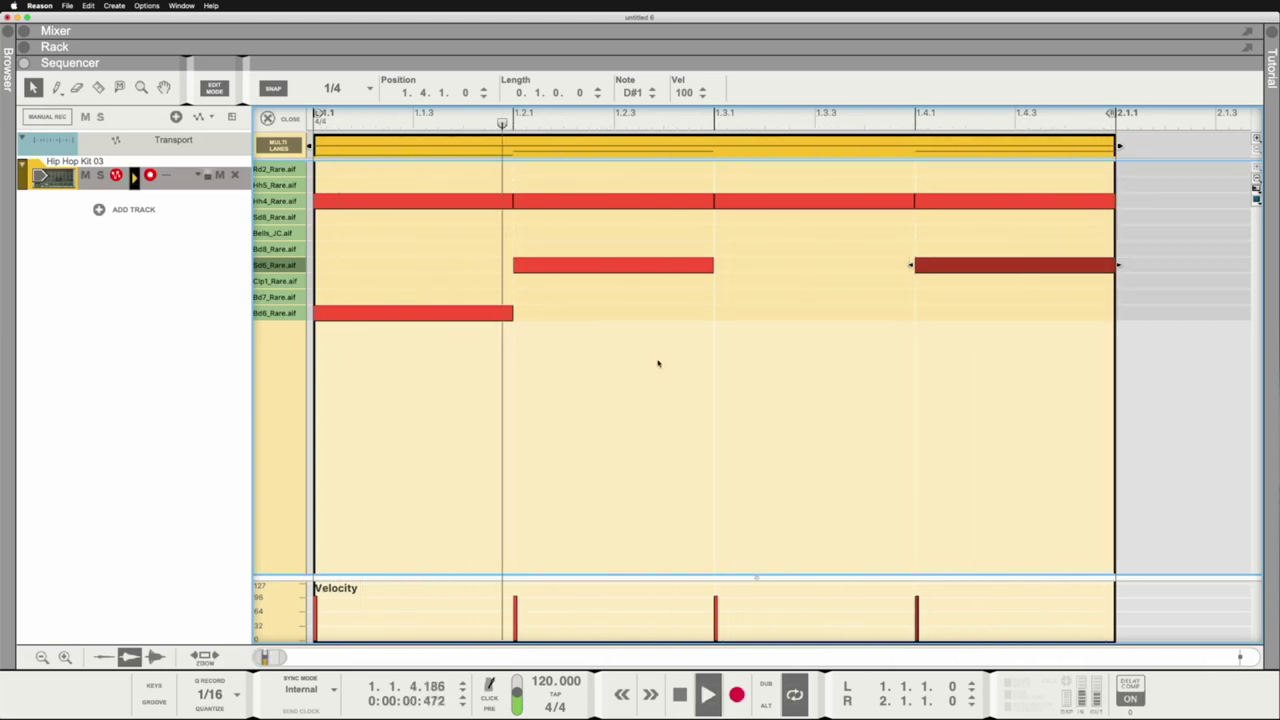
{"action": "key", "text": "space"}
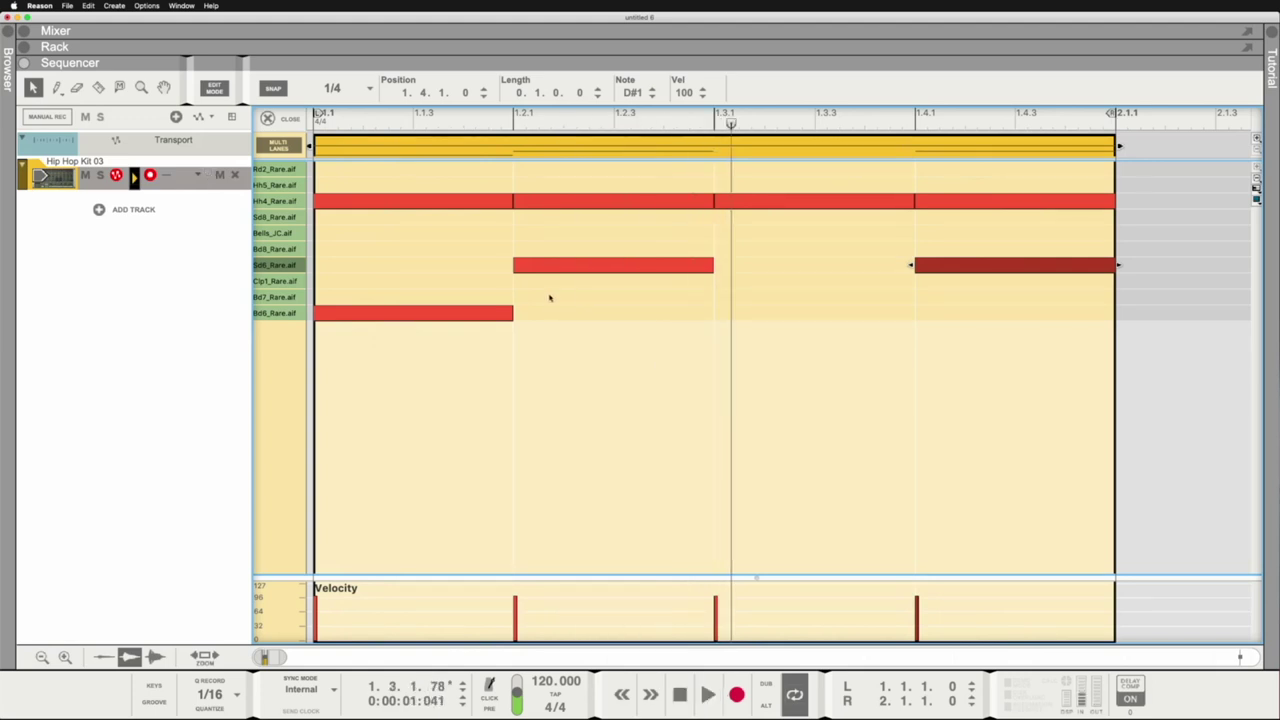
{"action": "left_click", "coordinate": [632, 271]}
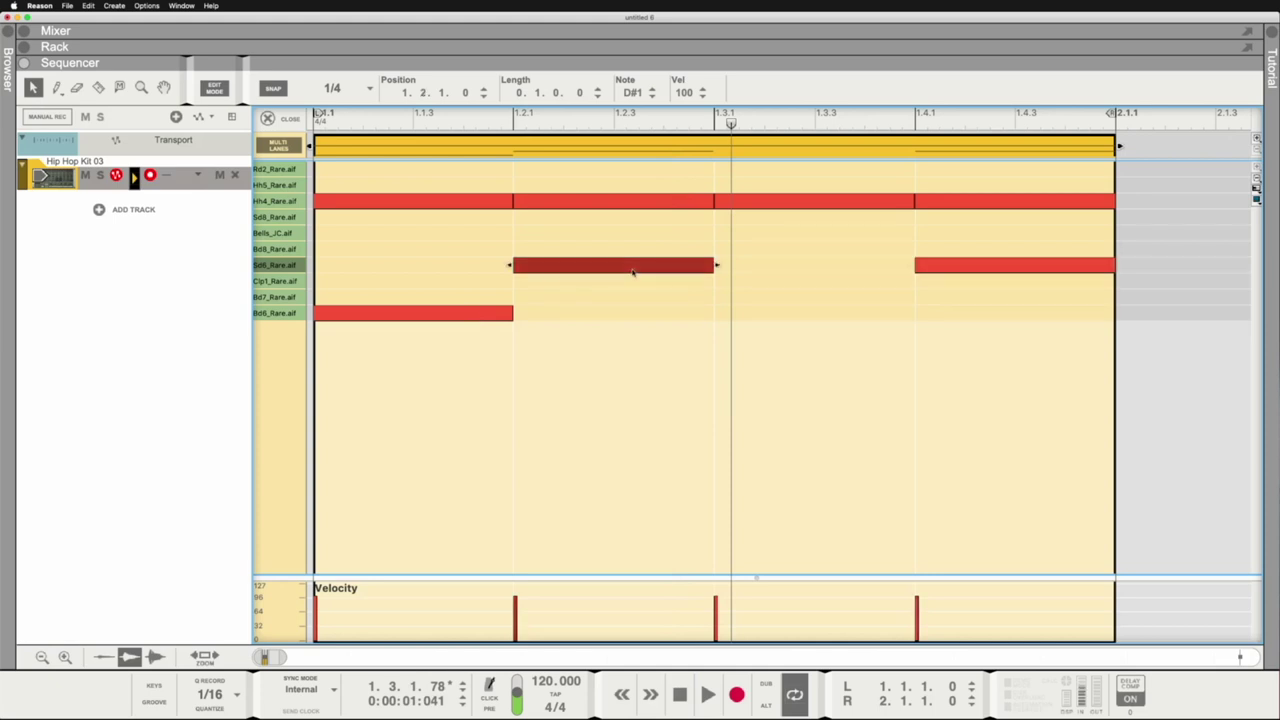
{"action": "left_click", "coordinate": [969, 265]}
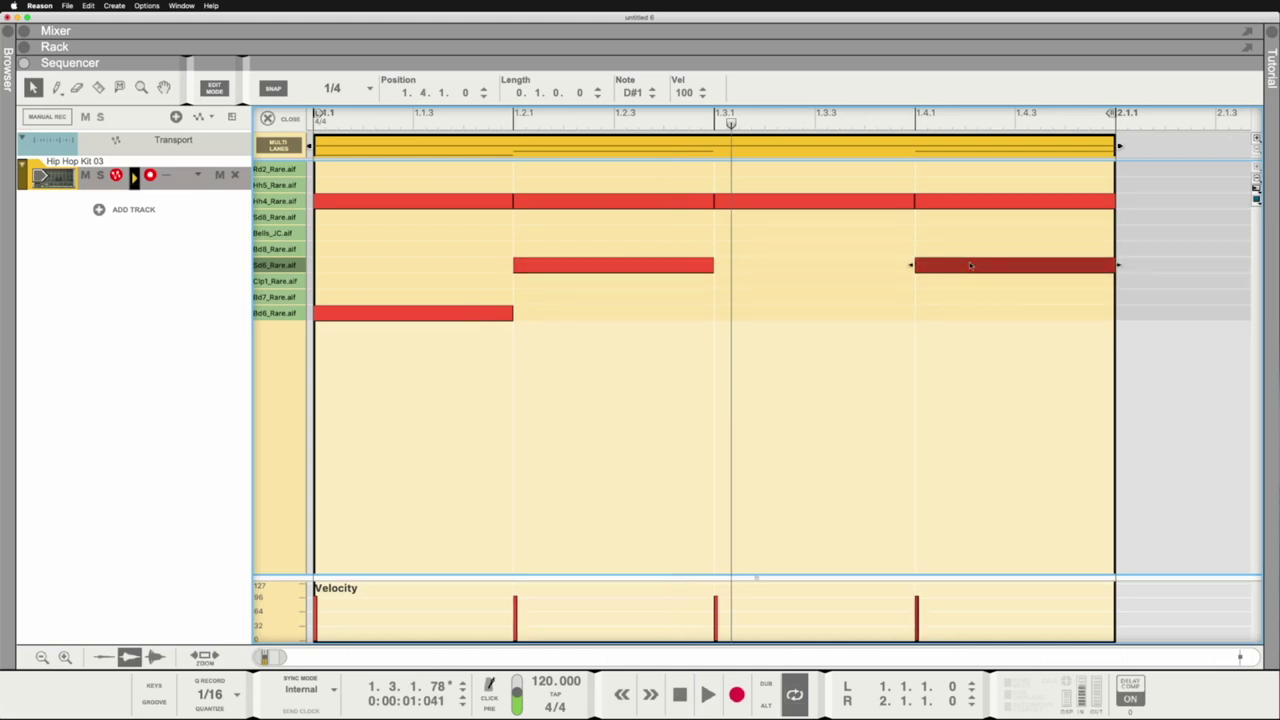
Draw quarter-note claps on beats 2 and 4 of the Clp1_Rare.aif lane and play the loop.
{"action": "left_click", "coordinate": [289, 281]}
{"action": "left_click", "coordinate": [542, 287], "text": "alt"}
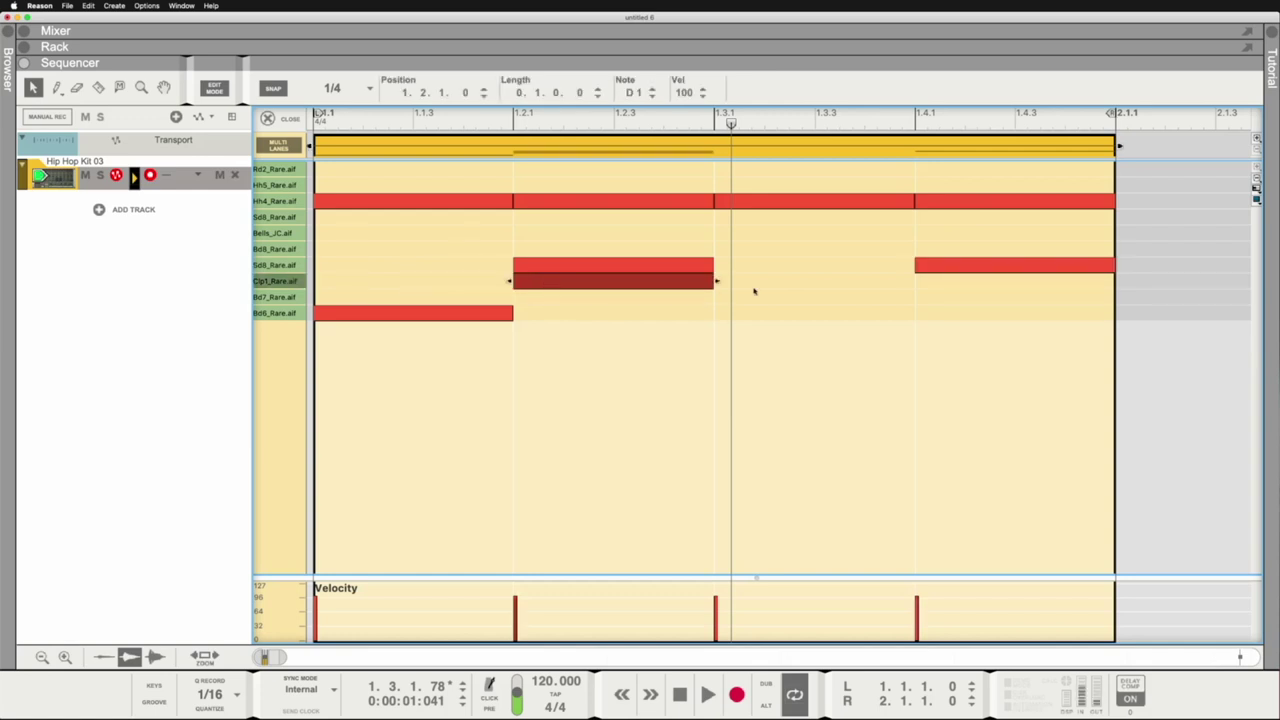
{"action": "left_click", "coordinate": [958, 283], "text": "alt"}
{"action": "key", "text": "space"}
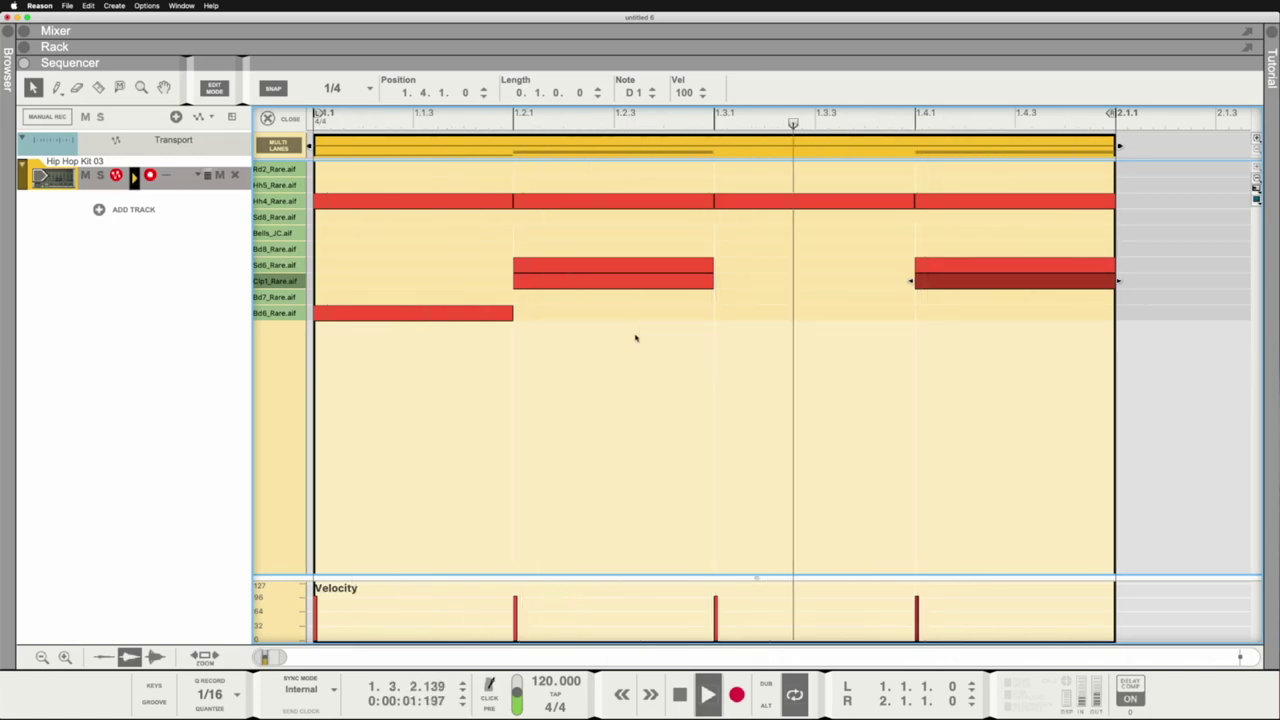
{"action": "key", "text": "space"}
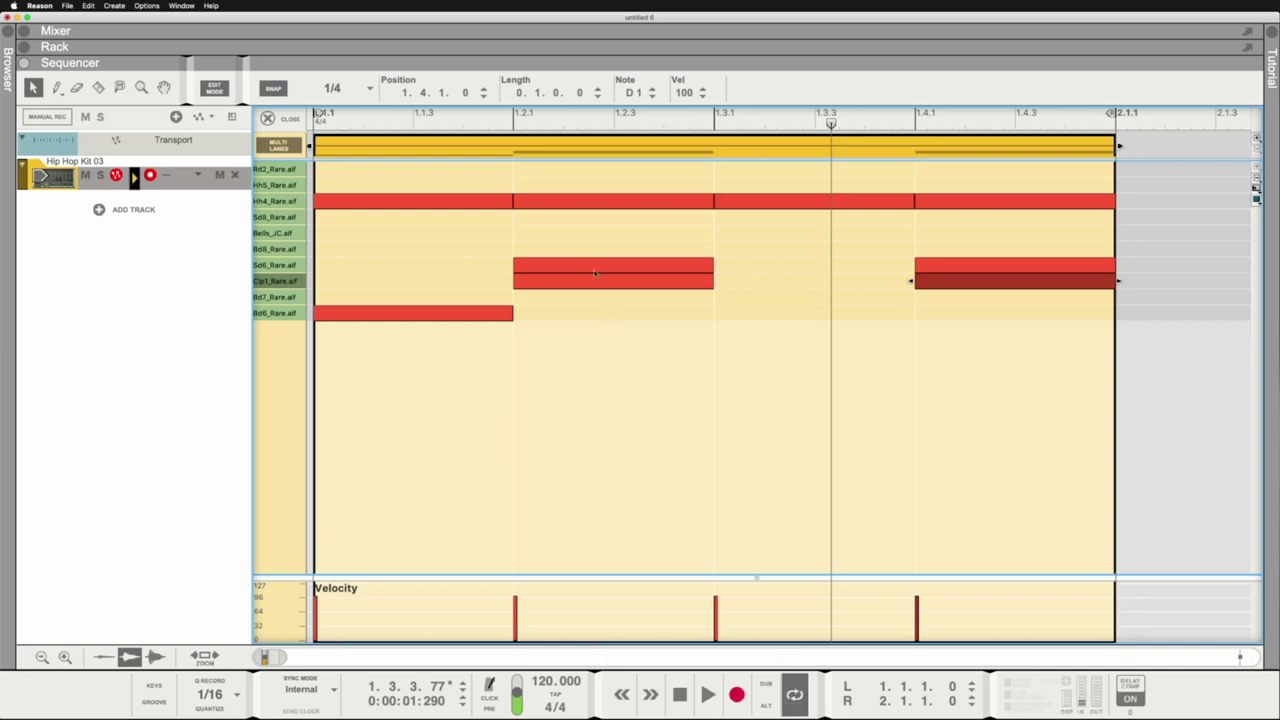
Draw quarter-note kicks on beats 2, 3 and 4 of the Bd6_Rare.aif lane and play the loop.
{"action": "left_click", "coordinate": [590, 316], "text": "alt"}
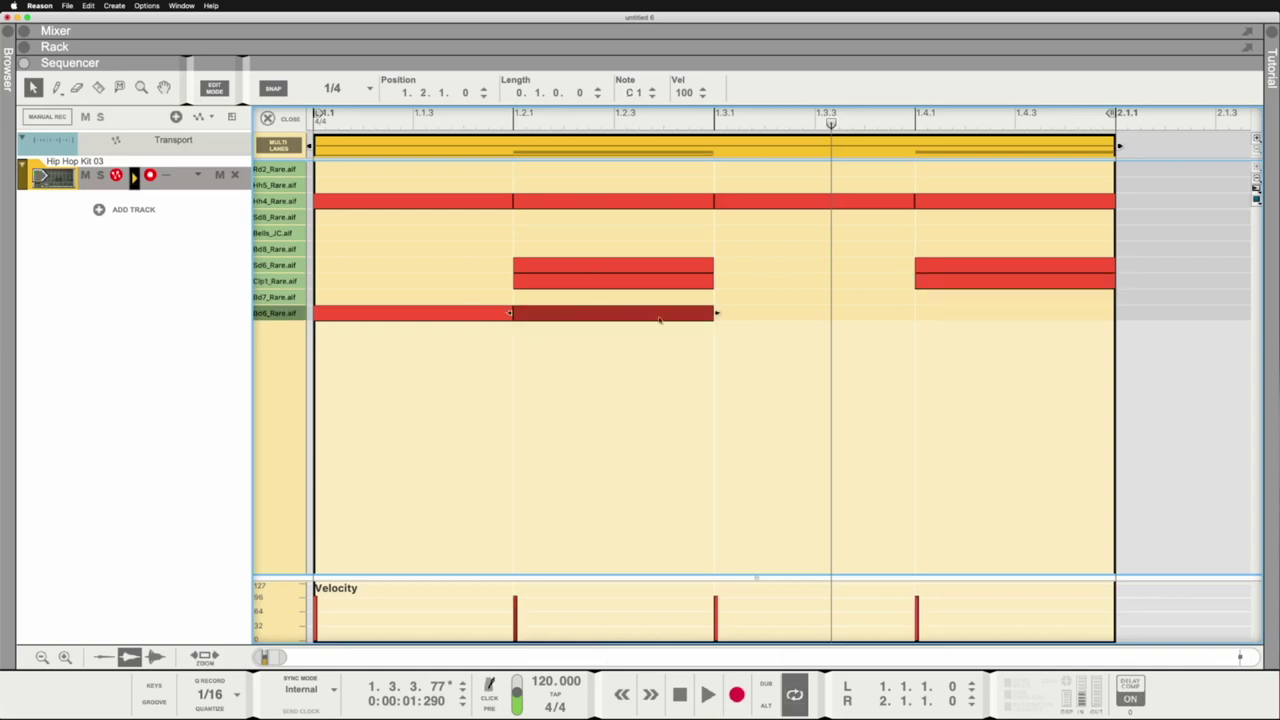
{"action": "left_click", "coordinate": [902, 315], "text": "alt"}
{"action": "left_click", "coordinate": [951, 316], "text": "alt"}
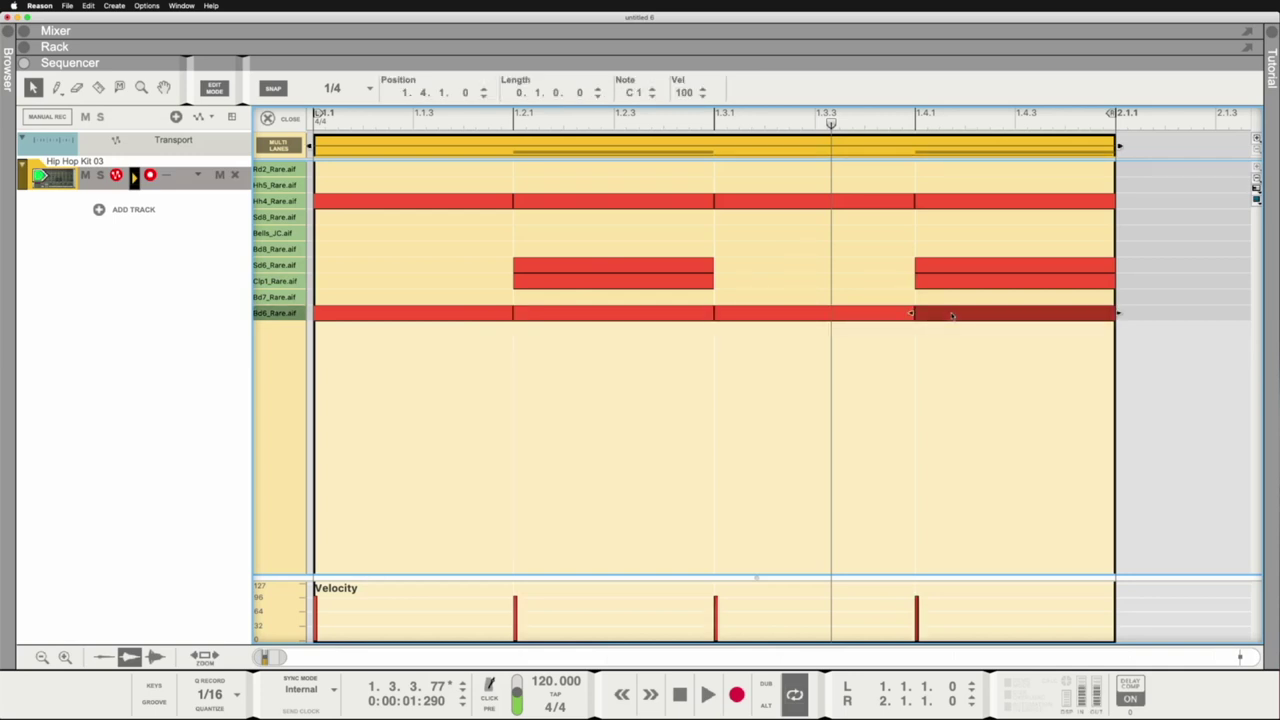
{"action": "key", "text": "space"}
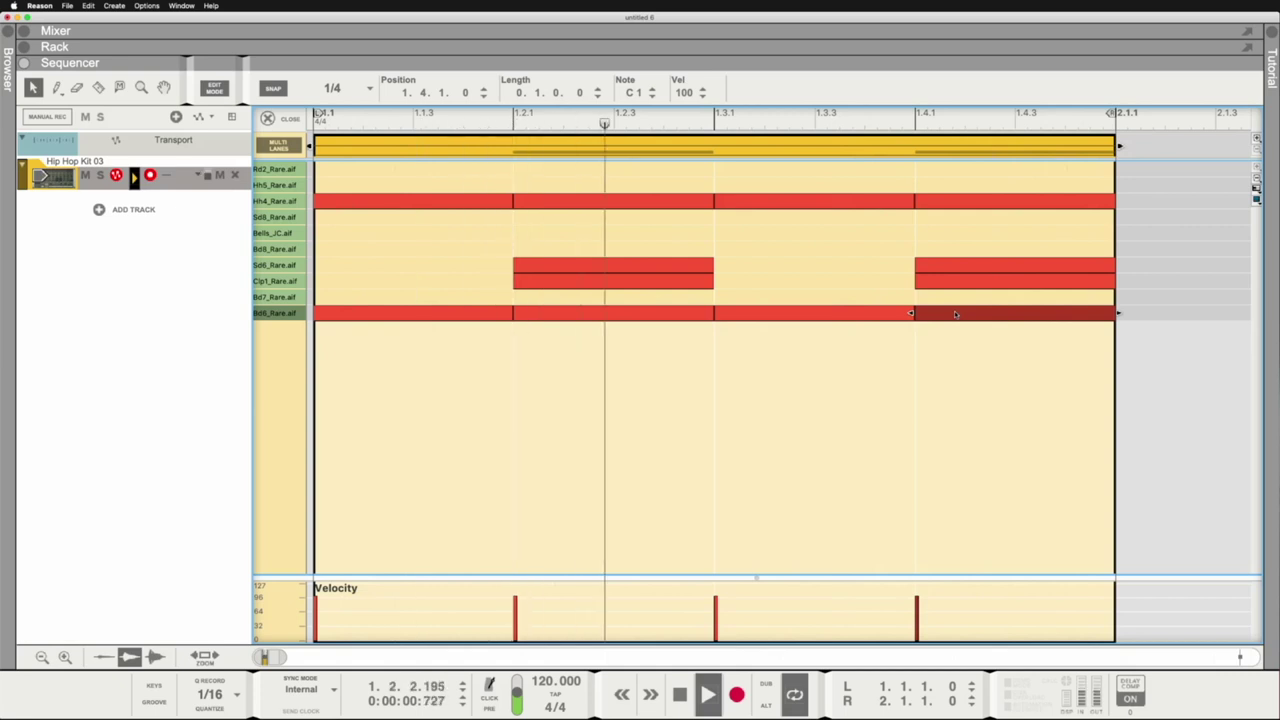
{"action": "key", "text": "space"}
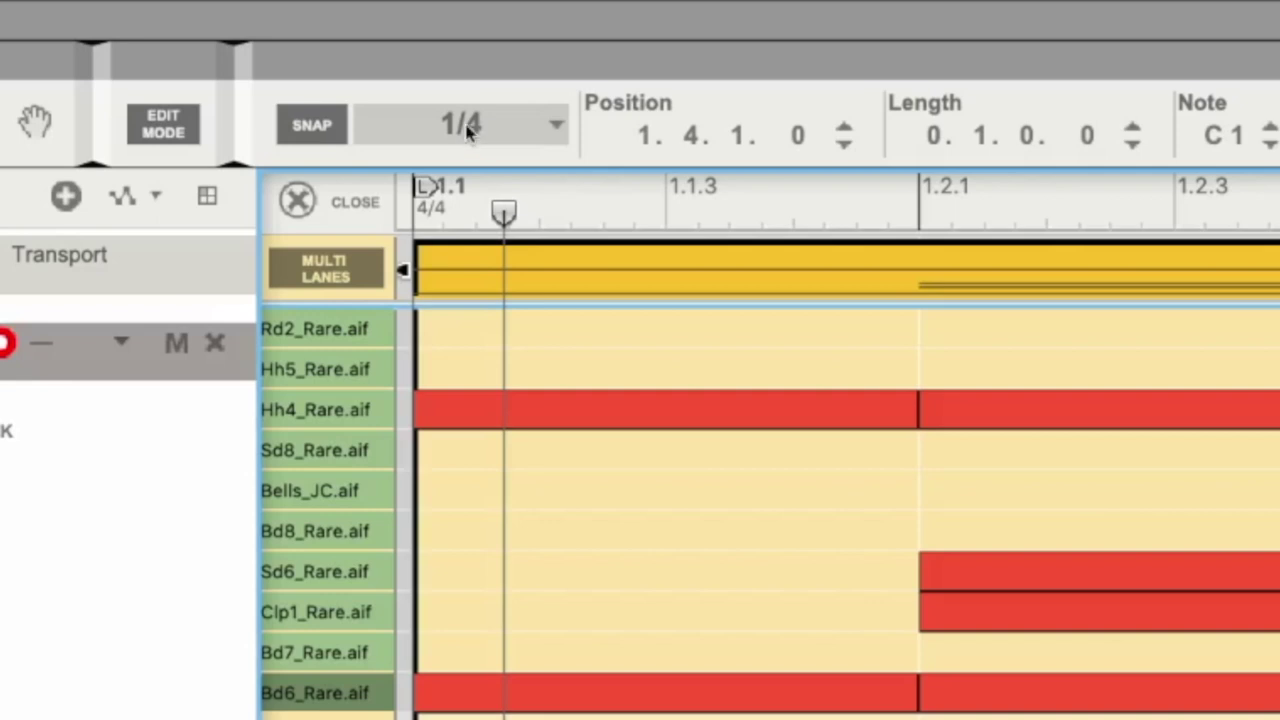
Set the snap value to 1/8 and delete all four kick notes from the Bd6_Rare.aif lane.
{"action": "left_click", "coordinate": [468, 130]}
{"action": "left_click", "coordinate": [477, 214]}
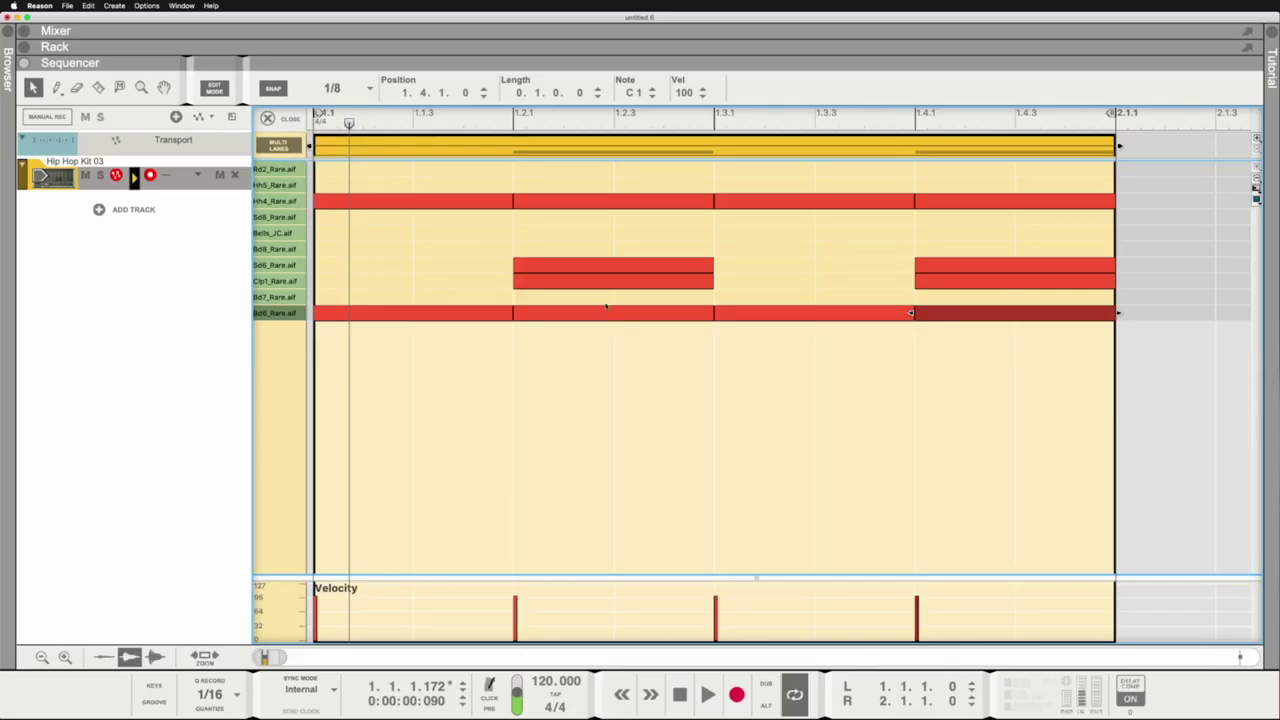
{"action": "left_click_drag", "start_coordinate": [461, 289], "coordinate": [937, 384]}
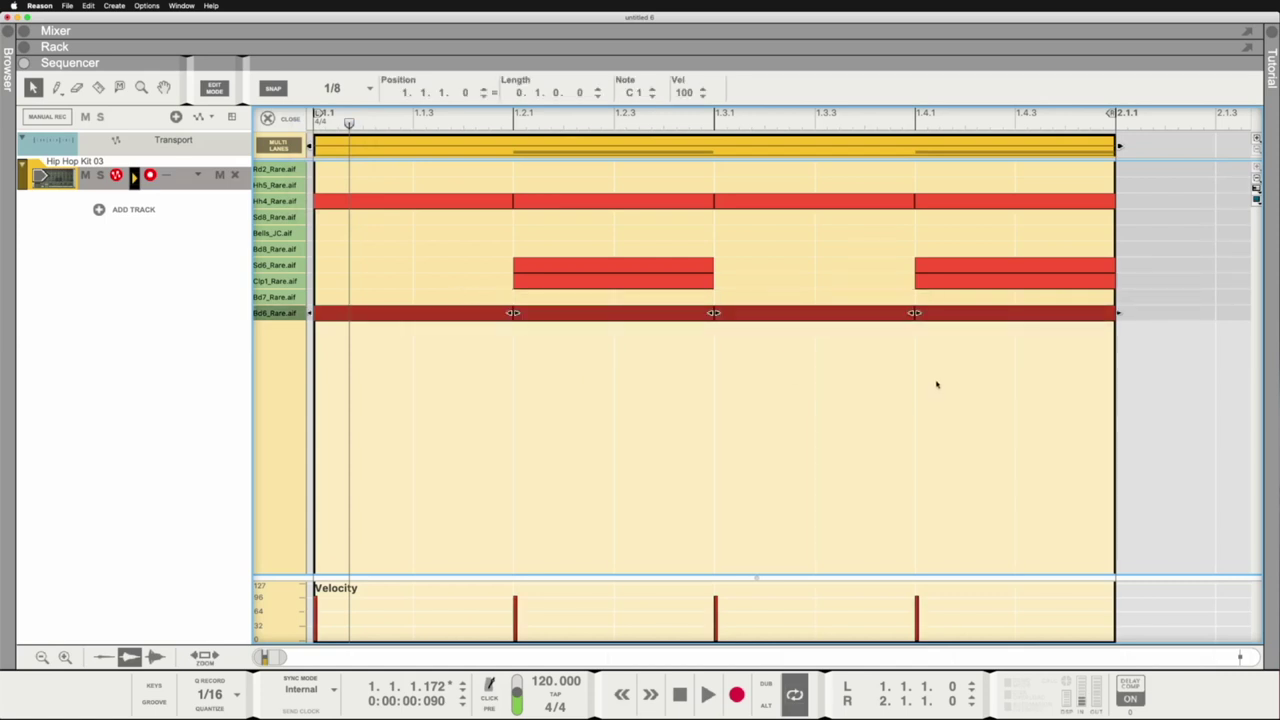
{"action": "key", "text": "Delete"}
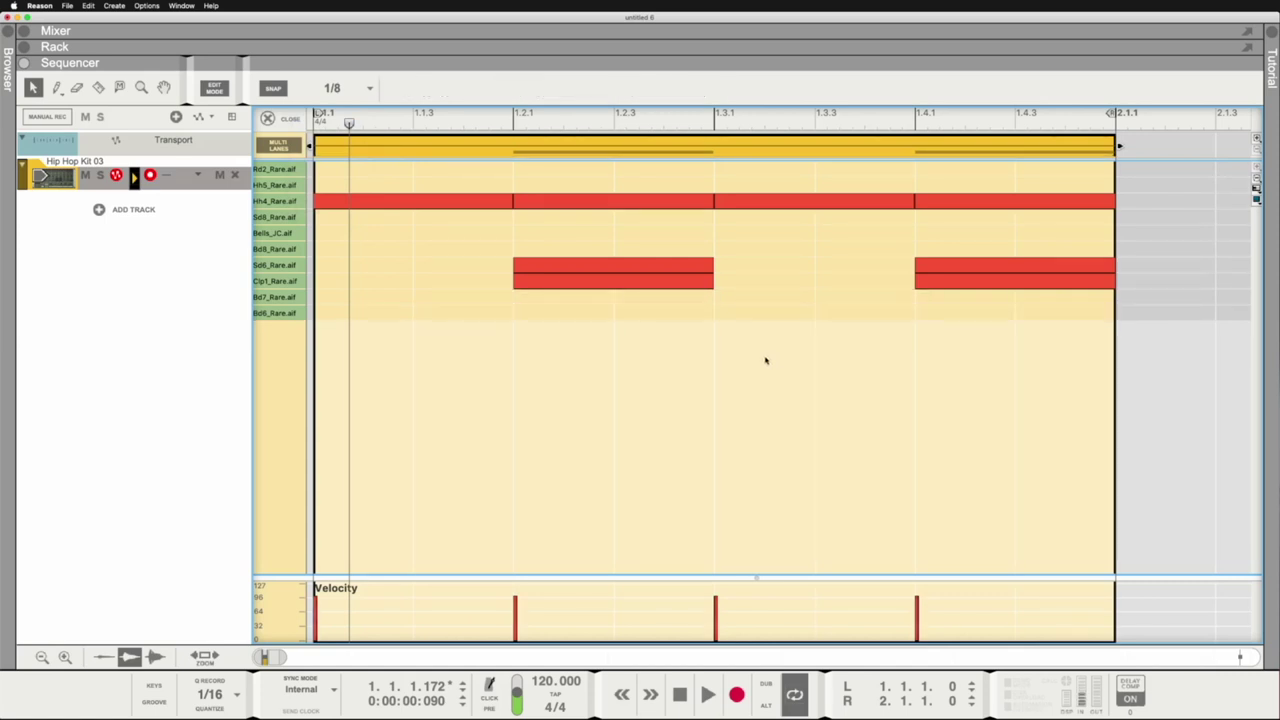
Draw eighth-note kicks at 1.1.1 and 1.3.3 in the Bd6_Rare.aif lane and play the loop from 1.3.3.
{"action": "left_click", "coordinate": [334, 314]}
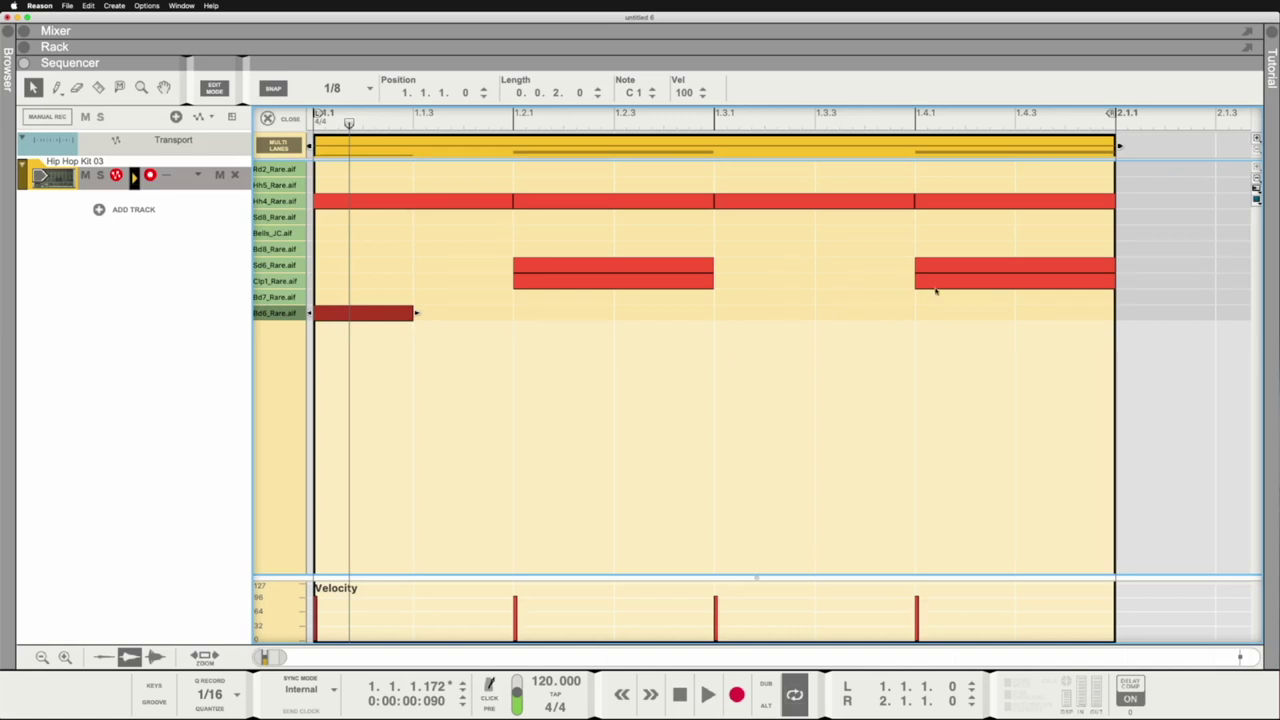
{"action": "left_click", "coordinate": [844, 318]}
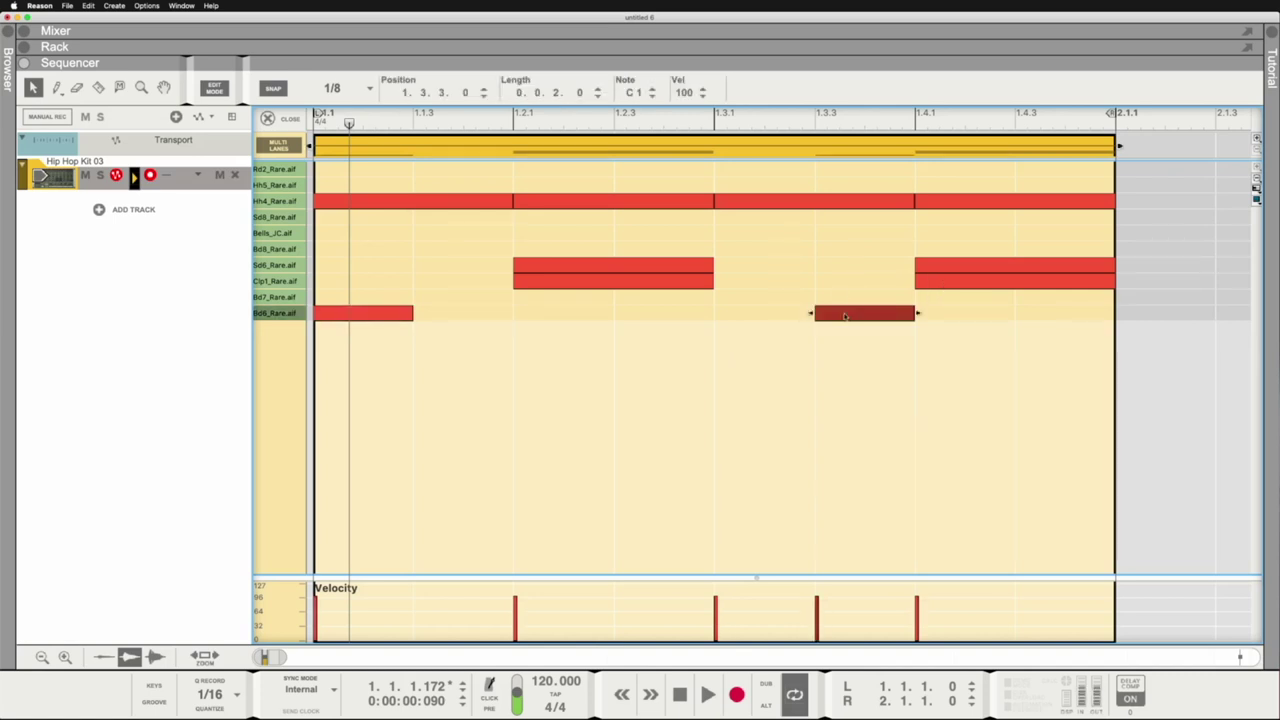
{"action": "left_click", "coordinate": [813, 120]}
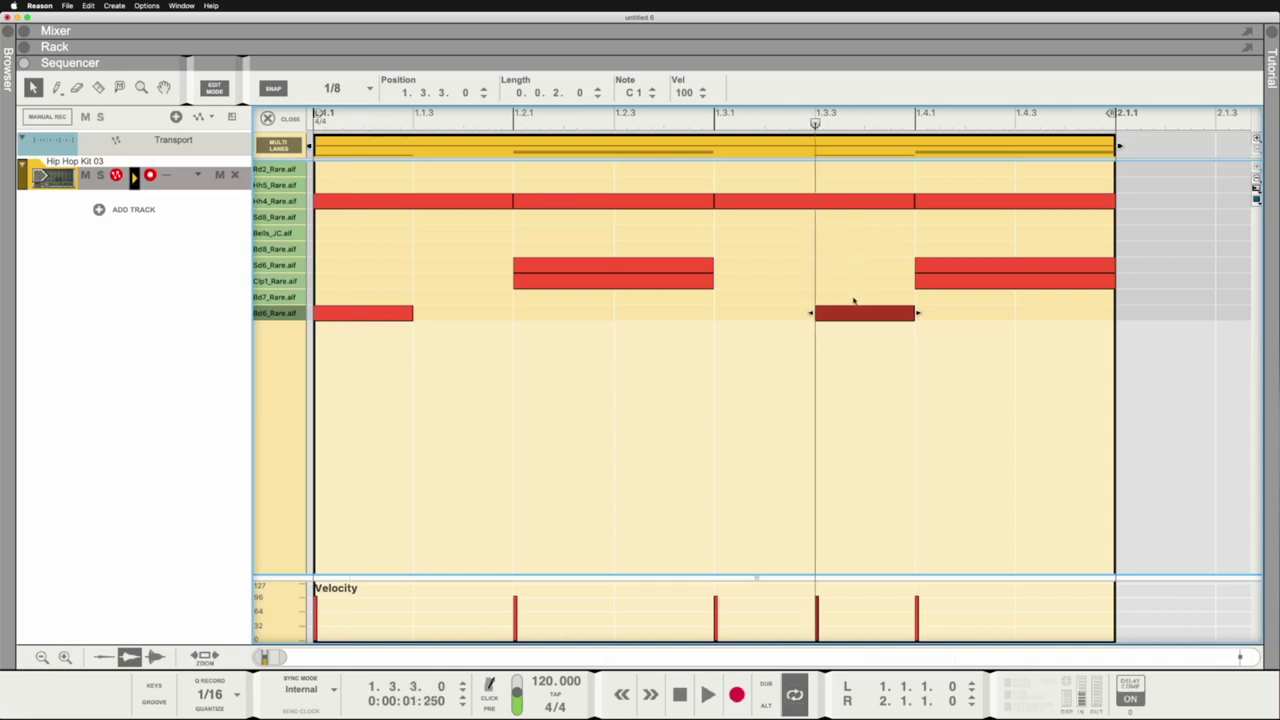
{"action": "key", "text": "space"}
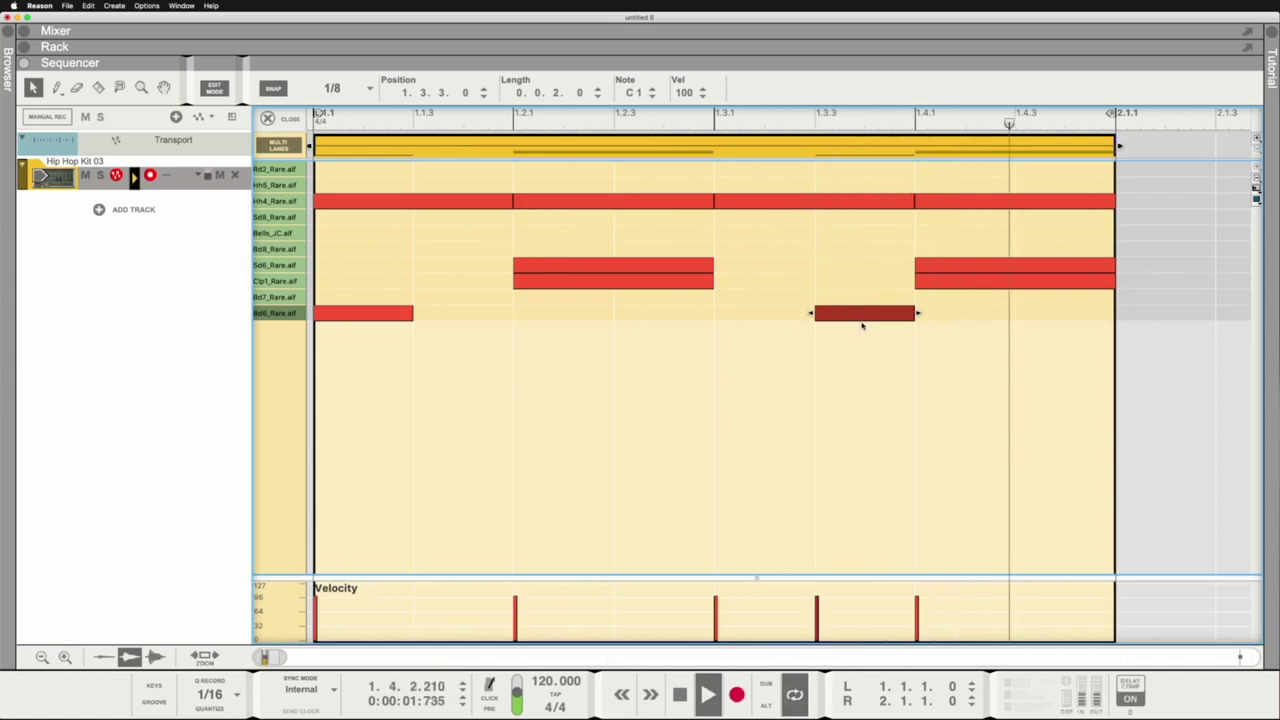
Add eighth-note kicks at 1.1.3 and 1.4.3 in the Bd6_Rare.aif lane during playback, and stop the loop.
{"action": "left_click", "coordinate": [471, 317]}
{"action": "left_click", "coordinate": [471, 317], "text": "alt"}
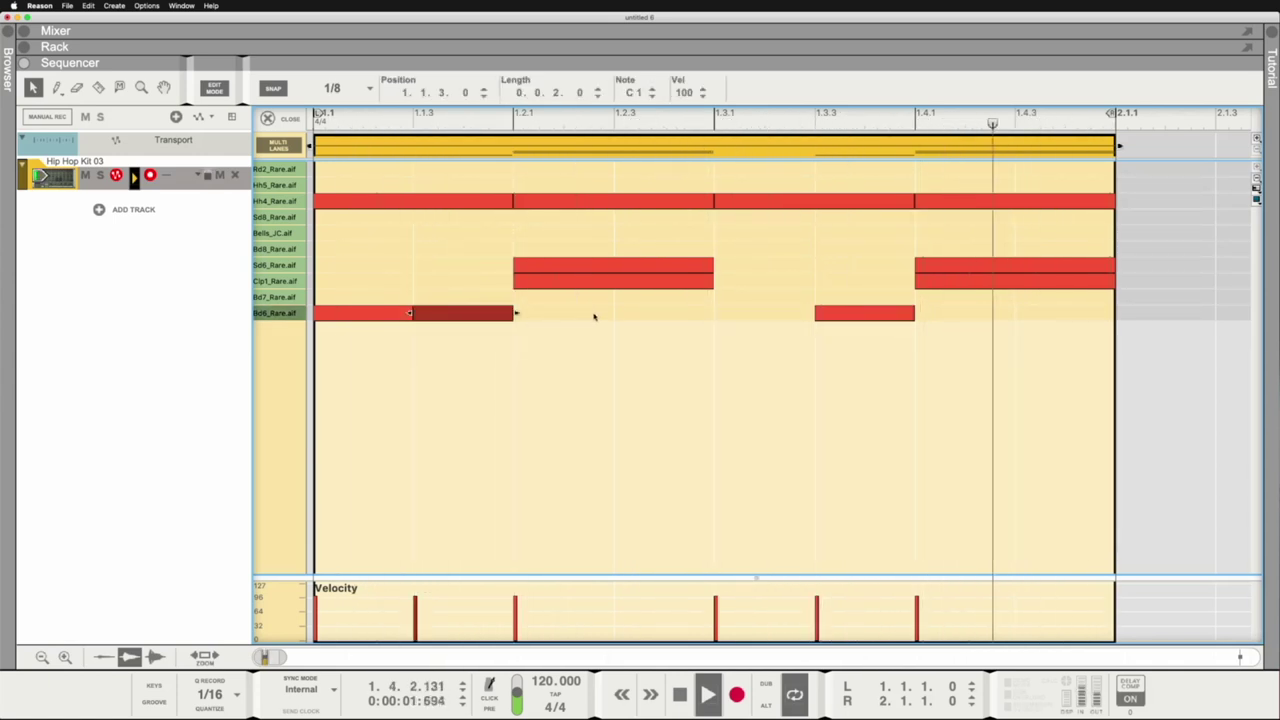
{"action": "left_click", "coordinate": [1054, 315], "text": "alt"}
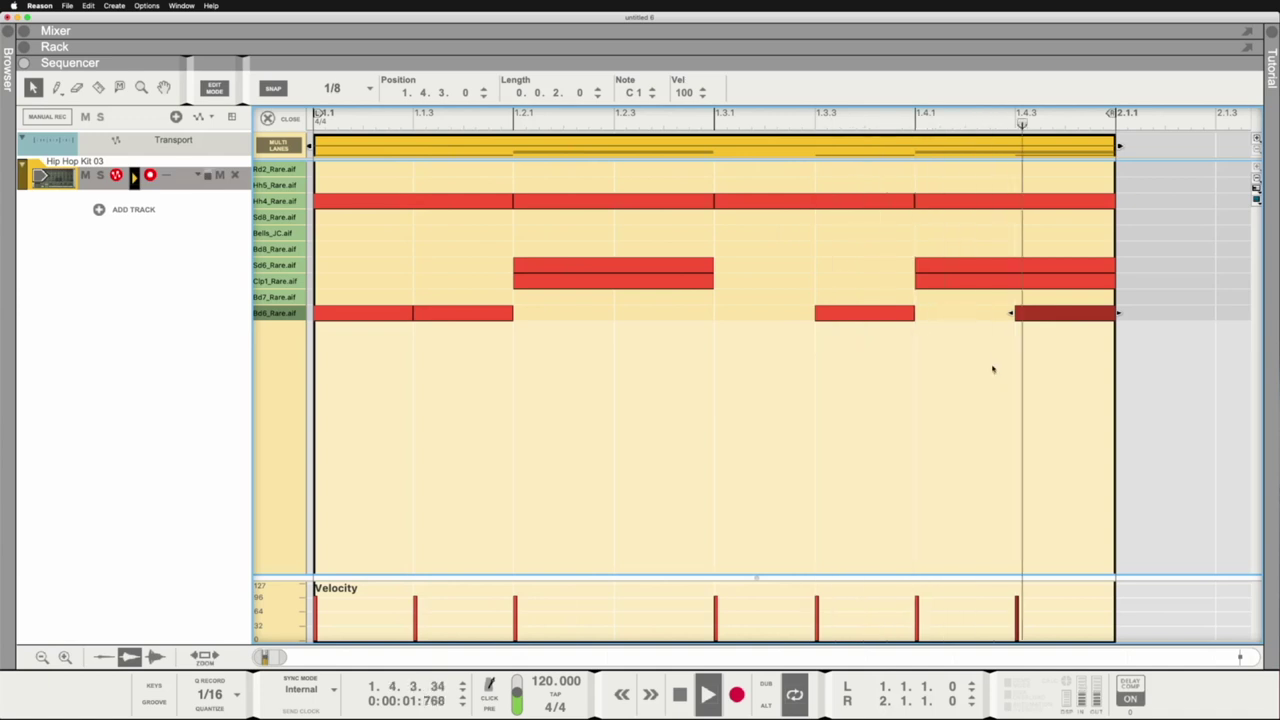
{"action": "key", "text": "space"}
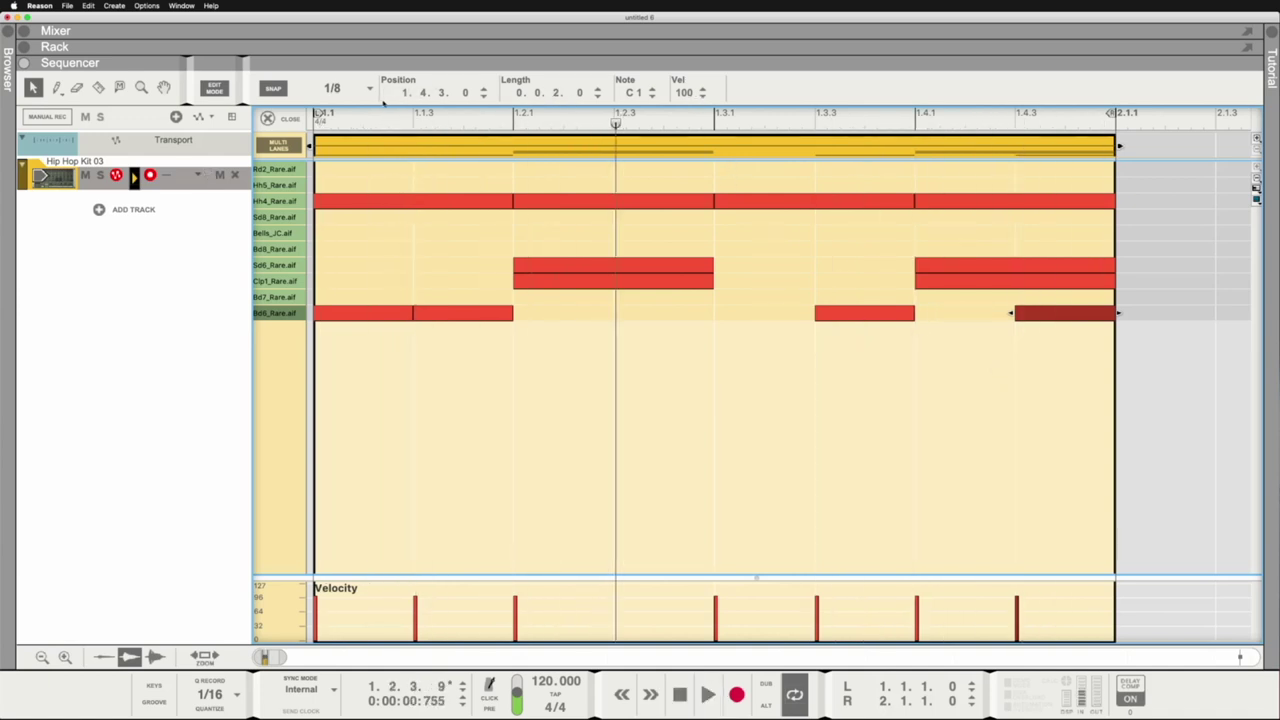
Set the snap value to 1/16 and replace the kick at 1.1.3 with a sixteenth-note kick at 1.1.4.
{"action": "left_click", "coordinate": [349, 90]}
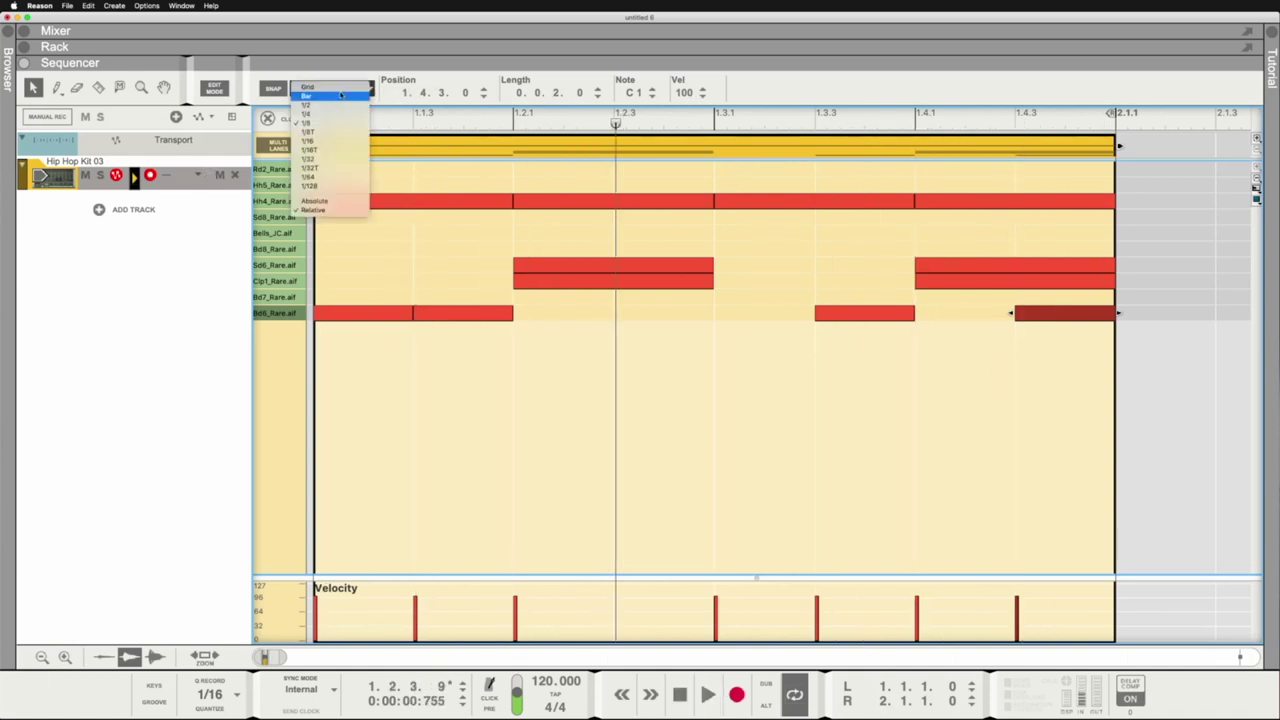
{"action": "left_click", "coordinate": [334, 142]}
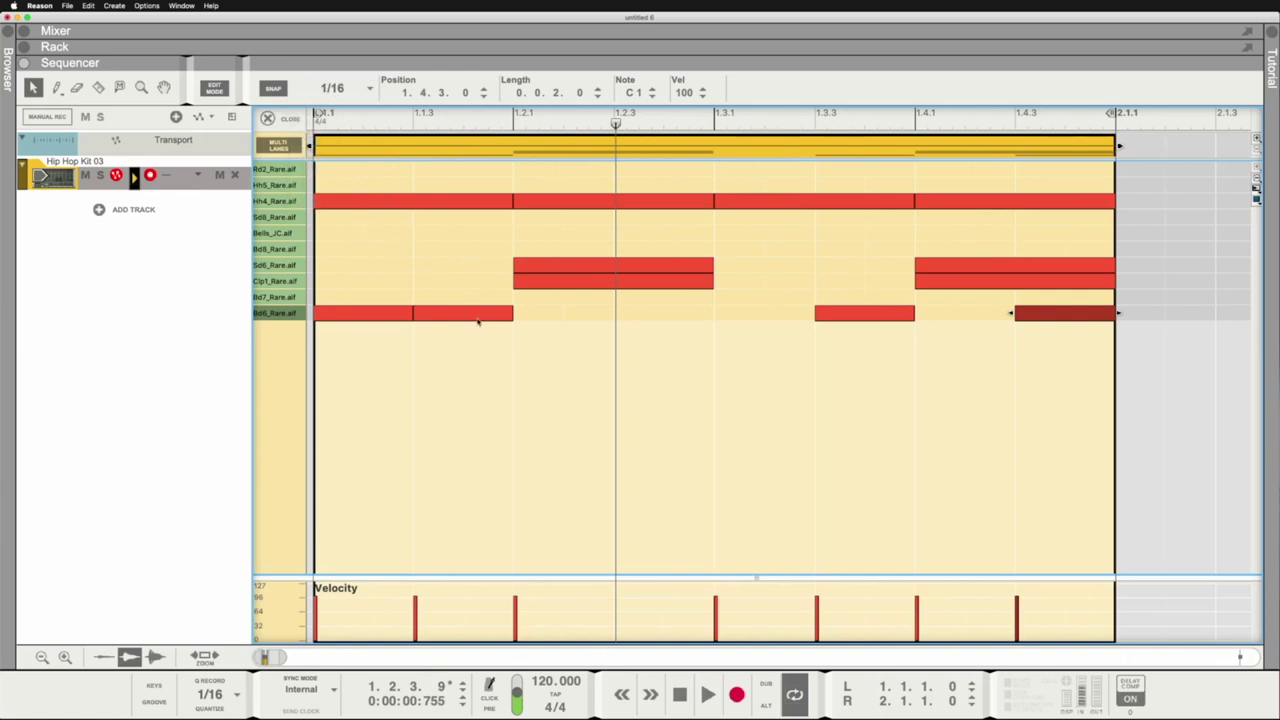
{"action": "left_click", "coordinate": [477, 314]}
{"action": "key", "text": "Delete"}
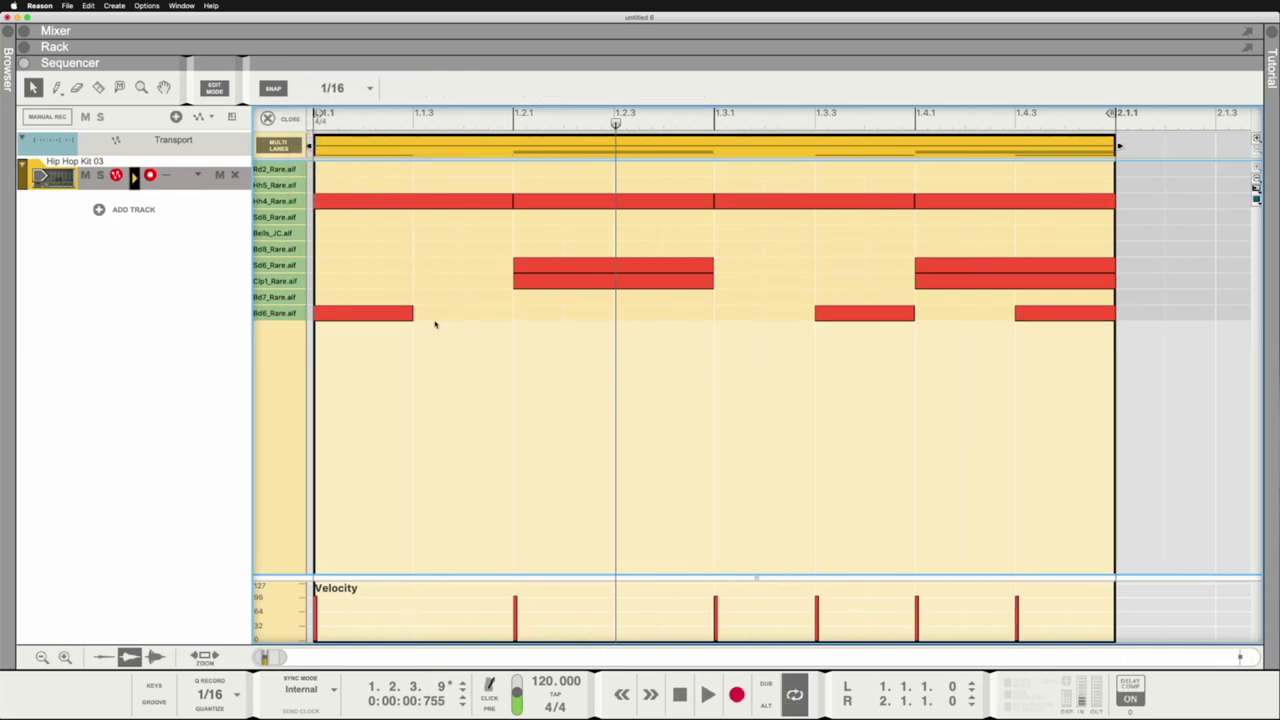
{"action": "double_click", "coordinate": [487, 314]}
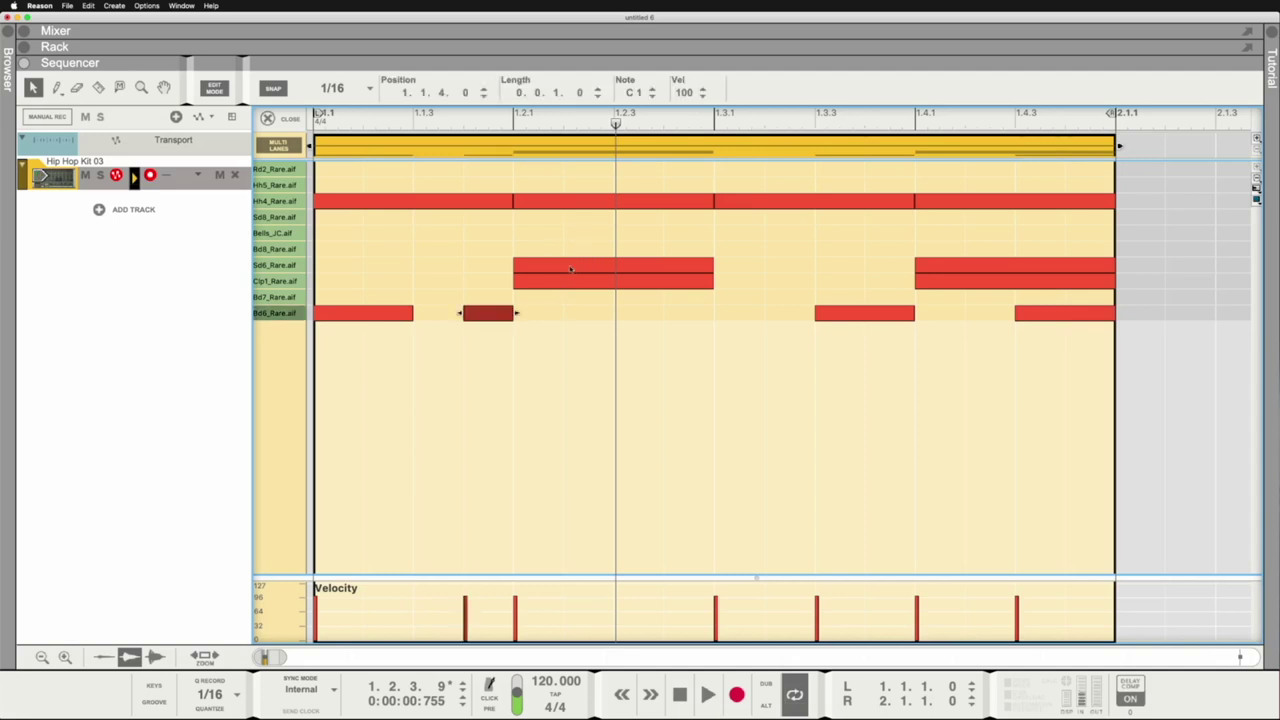
Play the loop, move the kick at 1.3.3 to 1.2.3 in the Bd6_Rare.aif lane, and stop playback.
{"action": "key", "text": "space"}
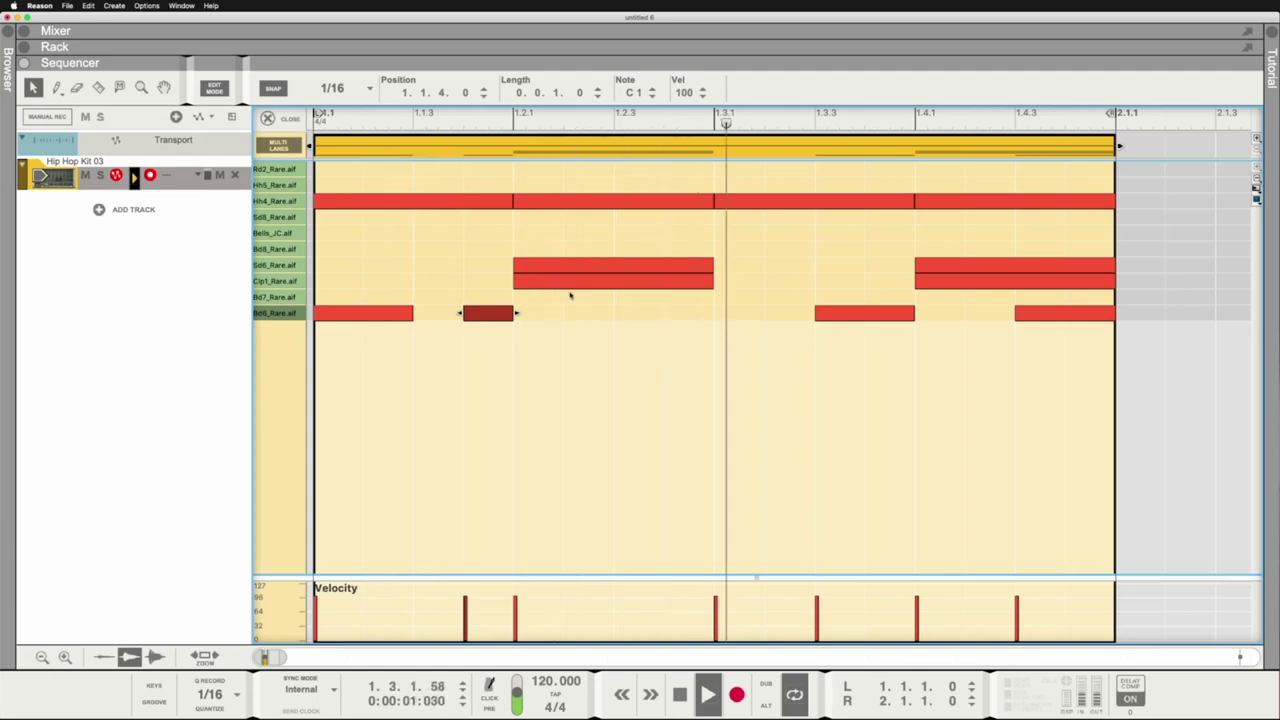
{"action": "left_click_drag", "start_coordinate": [837, 315], "coordinate": [660, 329]}
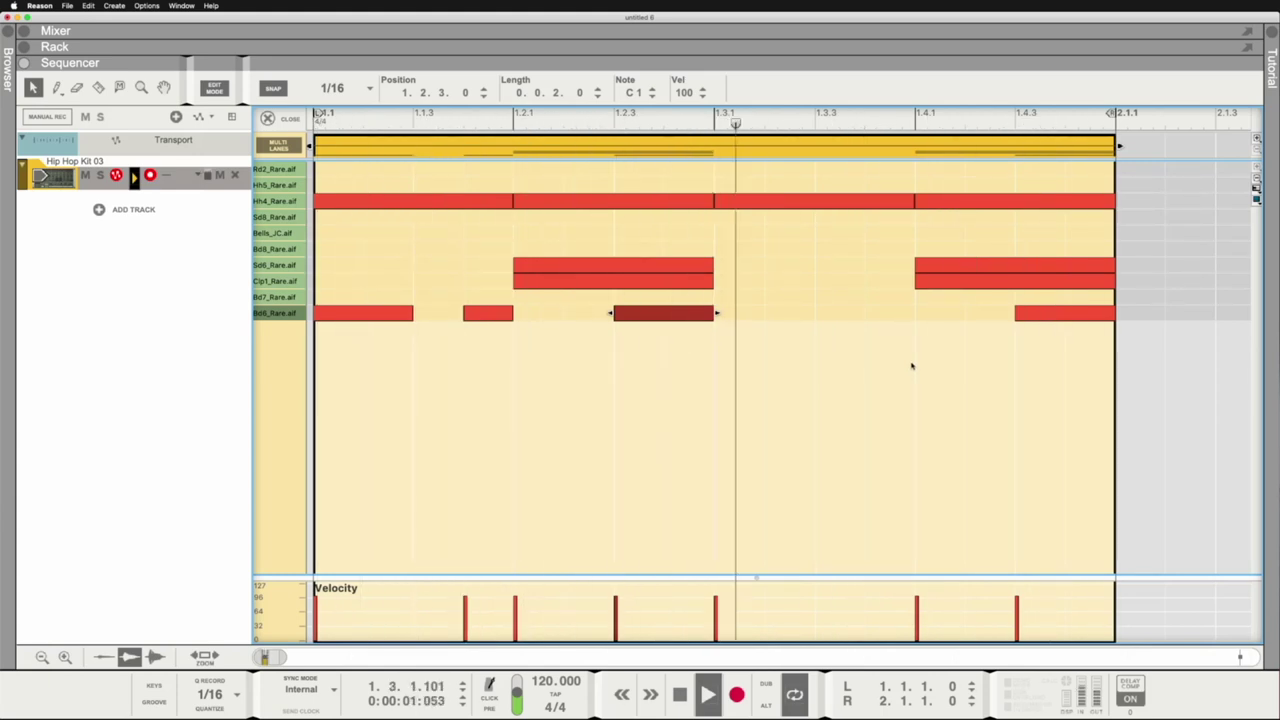
{"action": "key", "text": "space"}
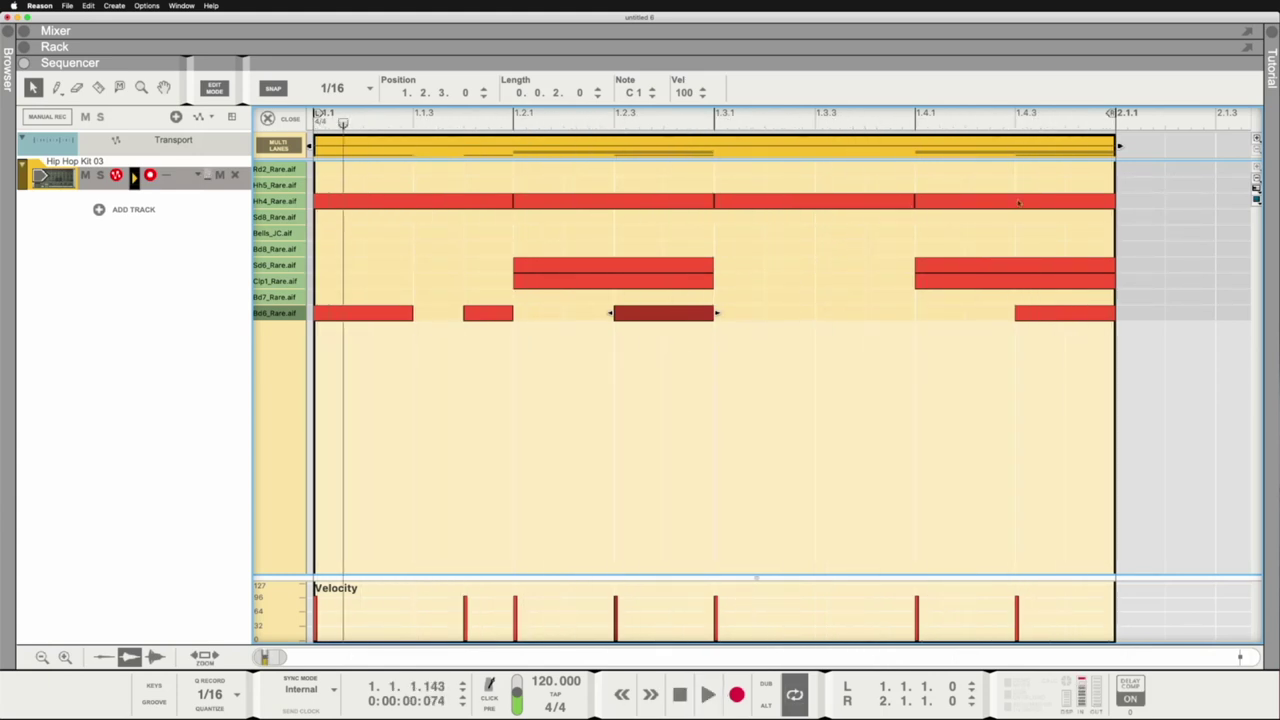
Delete all four quarter notes from the Hh4_Rare.aif lane and set the snap value to 1/8.
{"action": "left_click_drag", "start_coordinate": [1032, 179], "coordinate": [383, 202]}
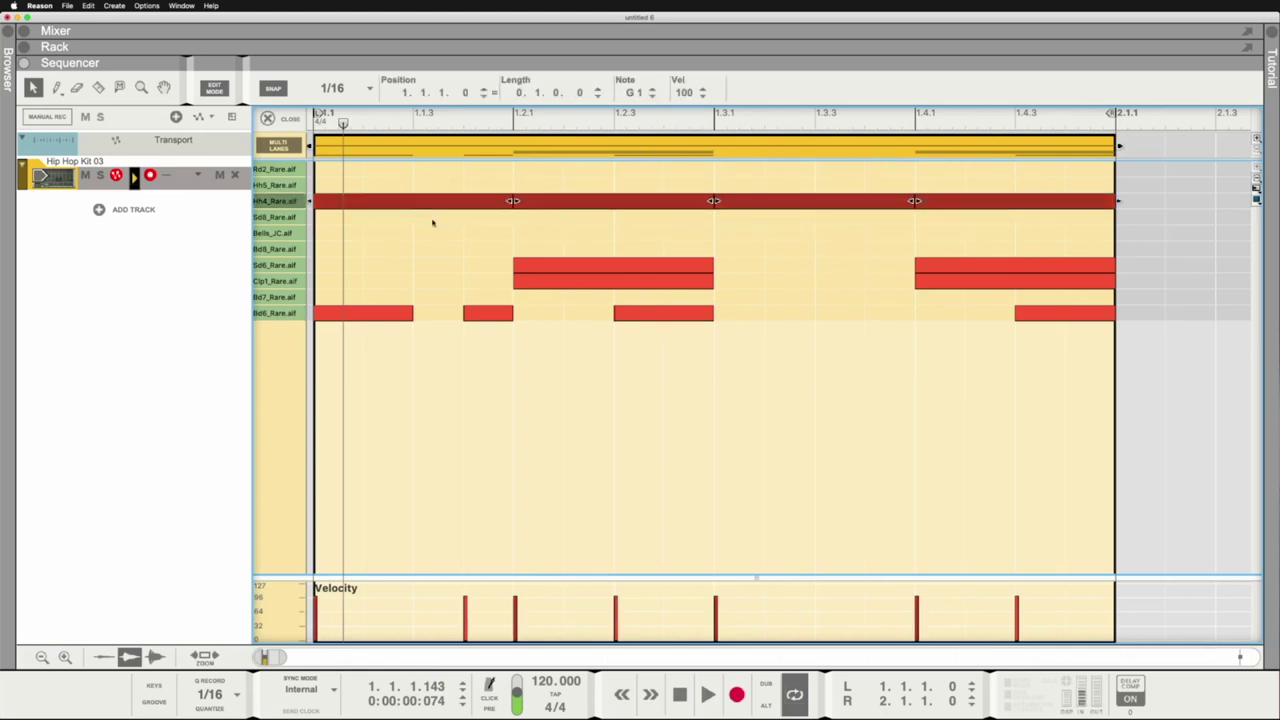
{"action": "key", "text": "Delete"}
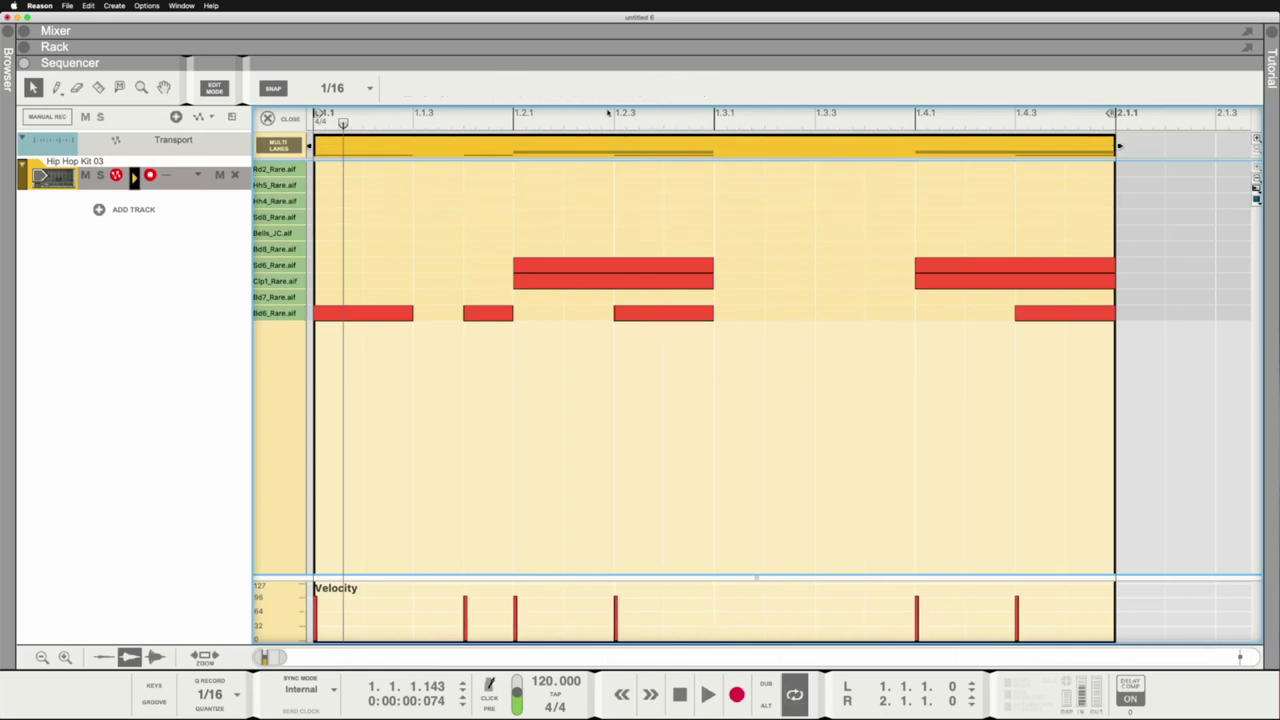
{"action": "left_click", "coordinate": [340, 89]}
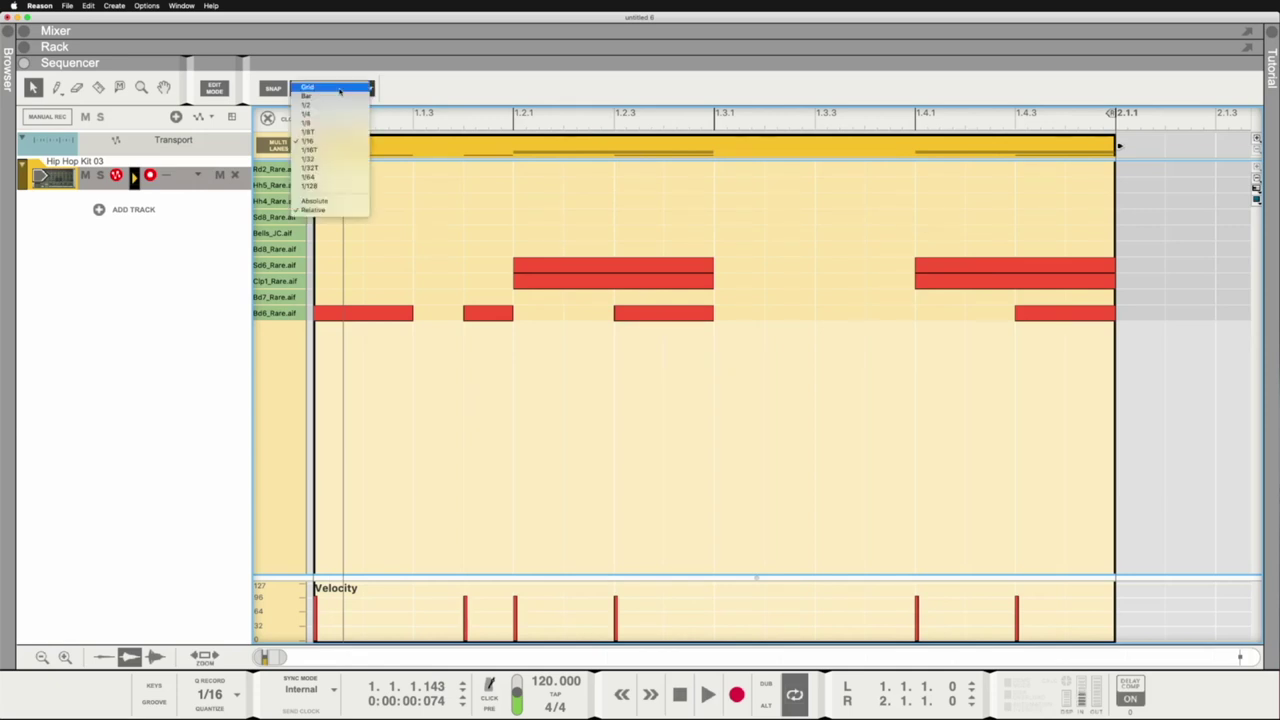
{"action": "left_click", "coordinate": [323, 123]}
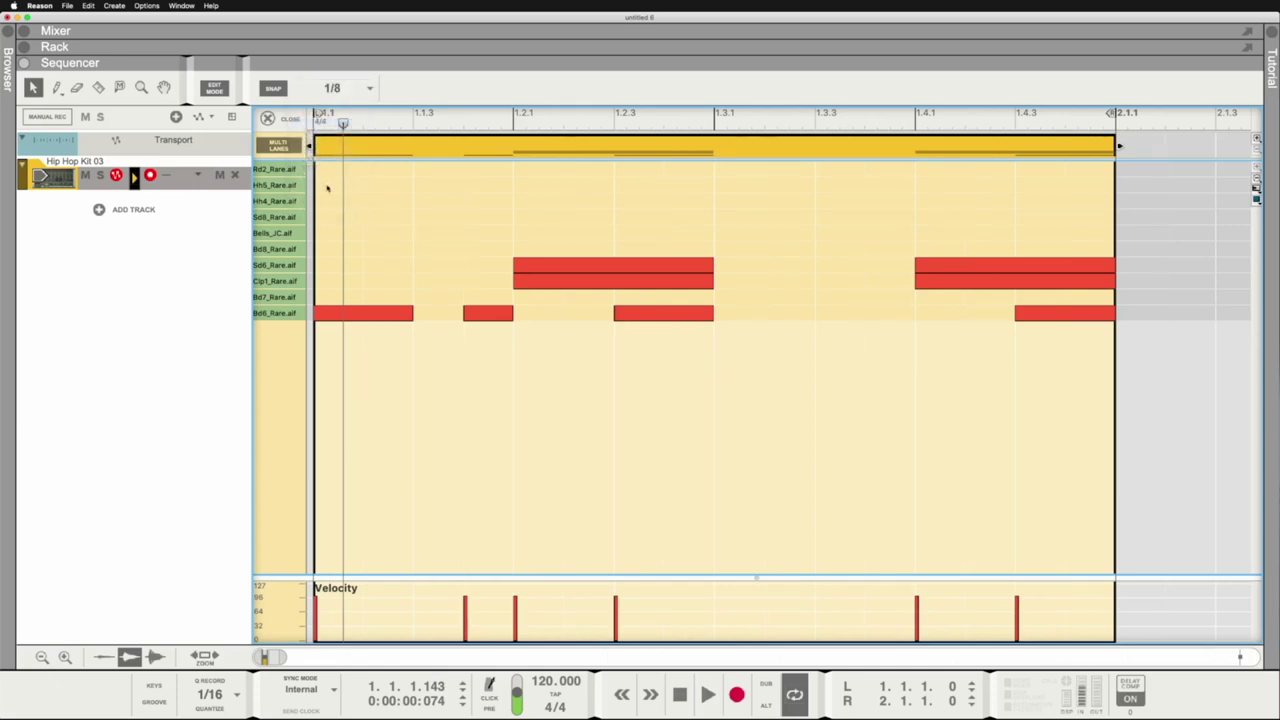
Fill the Hh4_Rare.aif lane with eight eighth-note hi-hats across the bar and play the loop.
{"action": "left_click", "coordinate": [326, 201]}
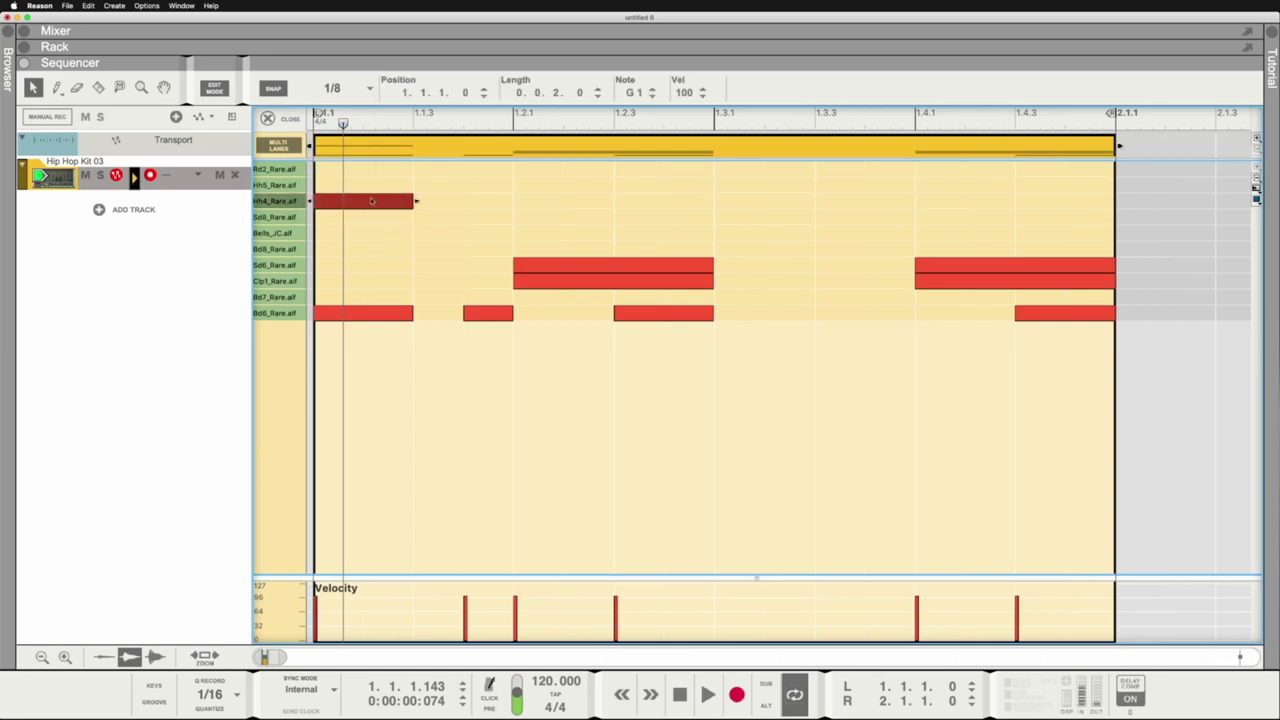
{"action": "double_click", "coordinate": [449, 202]}
{"action": "double_click", "coordinate": [551, 207]}
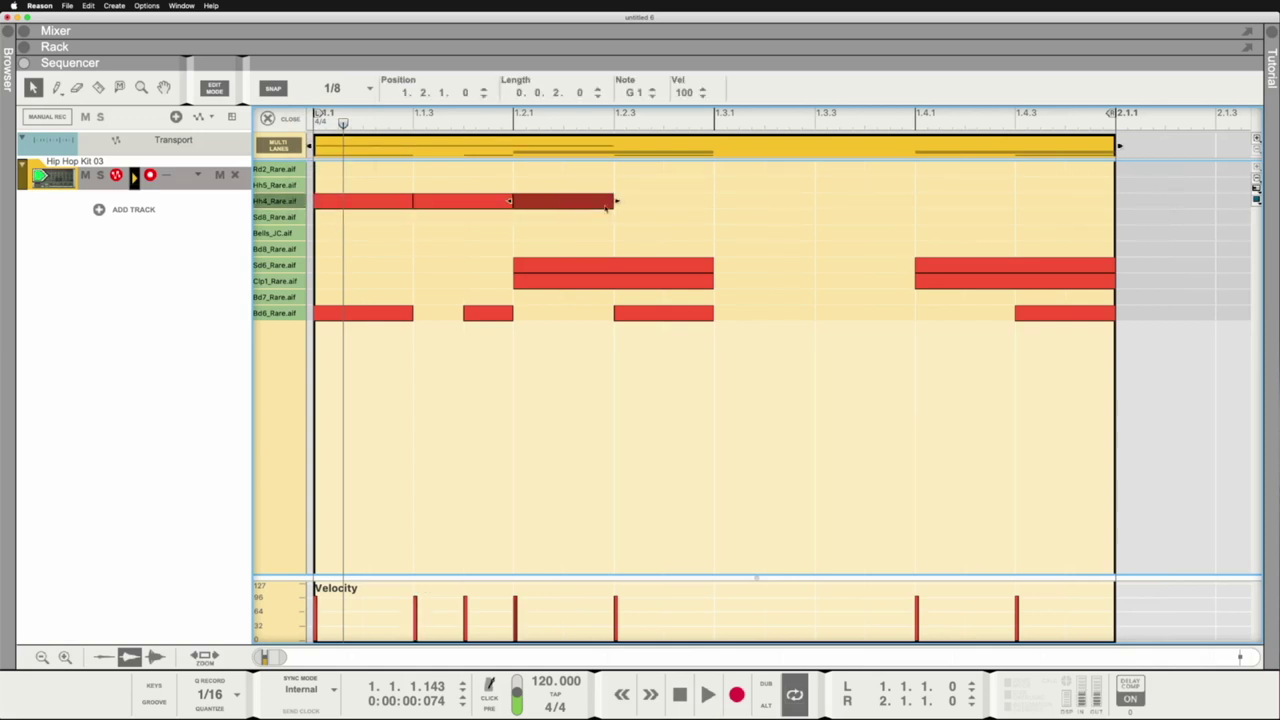
{"action": "double_click", "coordinate": [668, 209]}
{"action": "double_click", "coordinate": [771, 205]}
{"action": "double_click", "coordinate": [869, 203]}
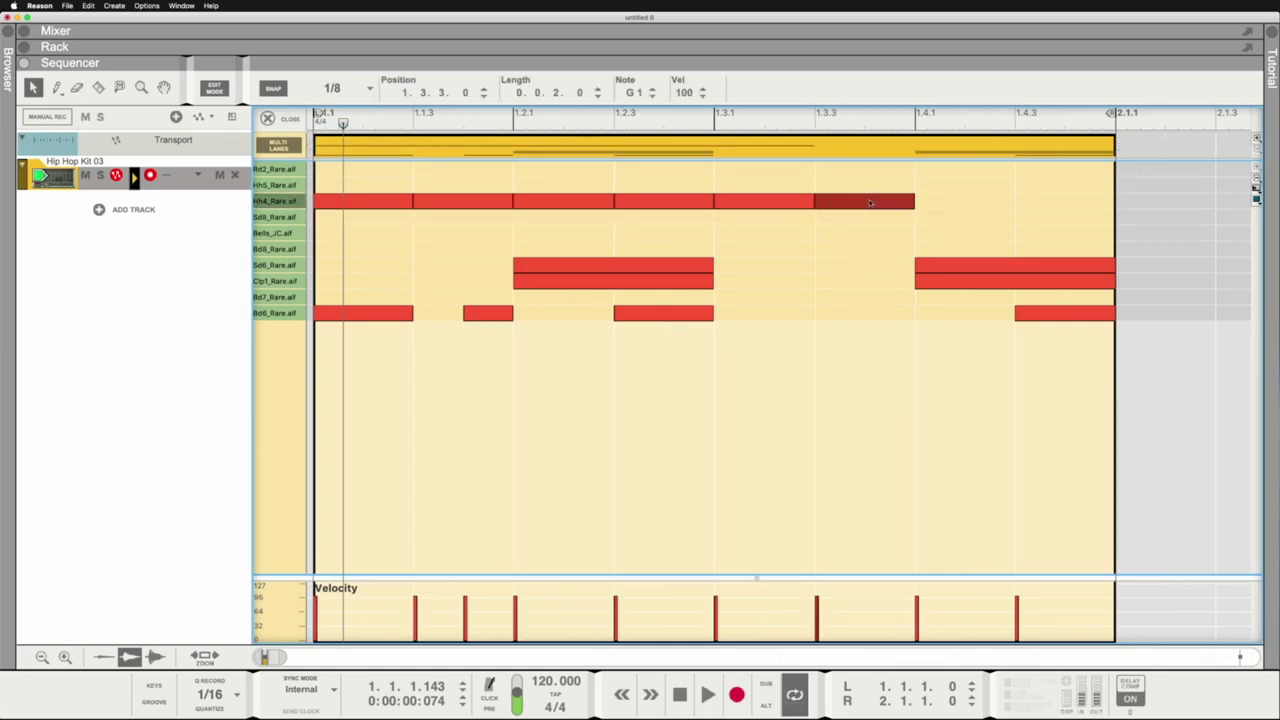
{"action": "left_click", "coordinate": [954, 203]}
{"action": "double_click", "coordinate": [954, 203]}
{"action": "double_click", "coordinate": [1043, 205]}
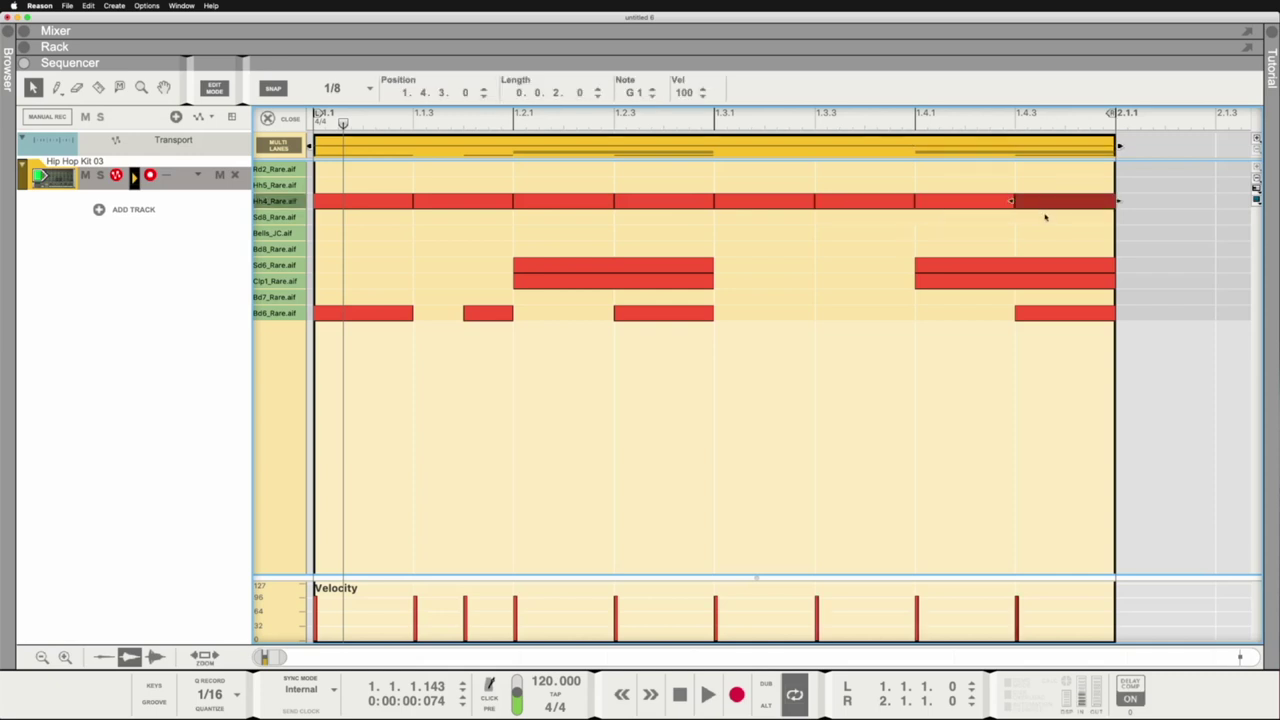
{"action": "key", "text": "space"}
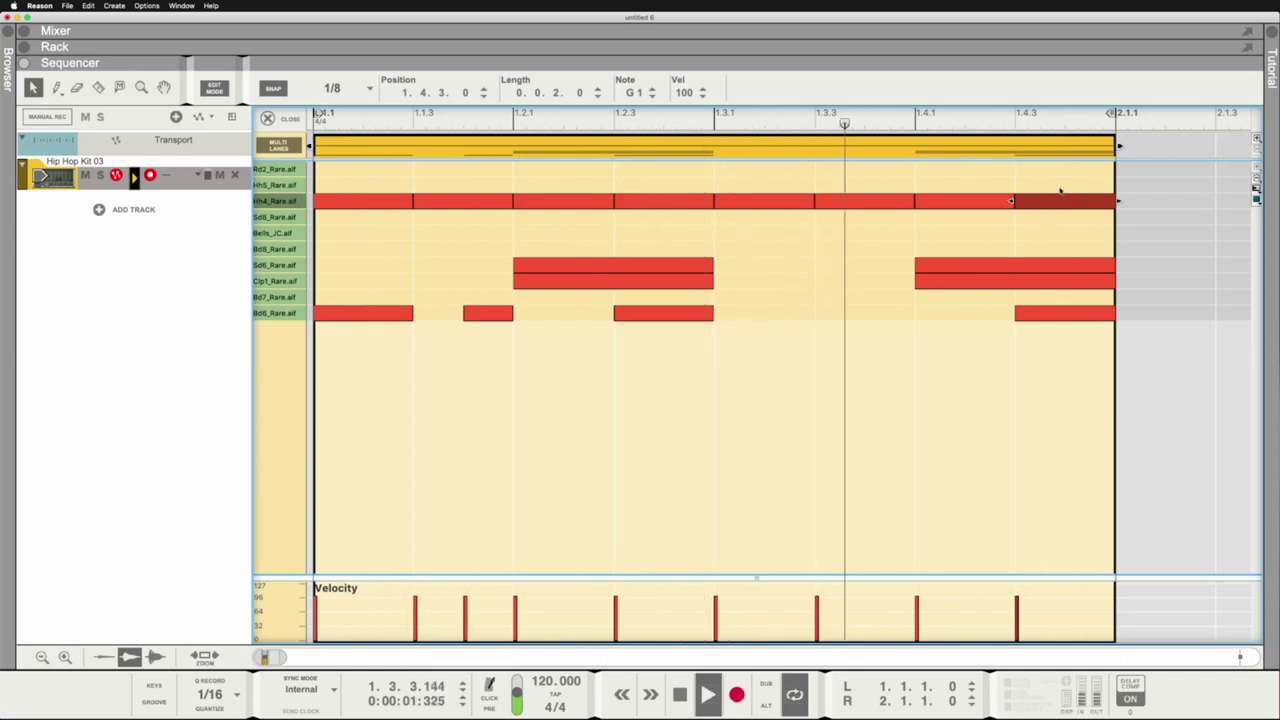
{"action": "key", "text": "space"}
Delete all the eighth-note hi-hats from the Hh4_Rare.aif lane.
{"action": "left_click_drag", "start_coordinate": [1062, 182], "coordinate": [332, 231]}
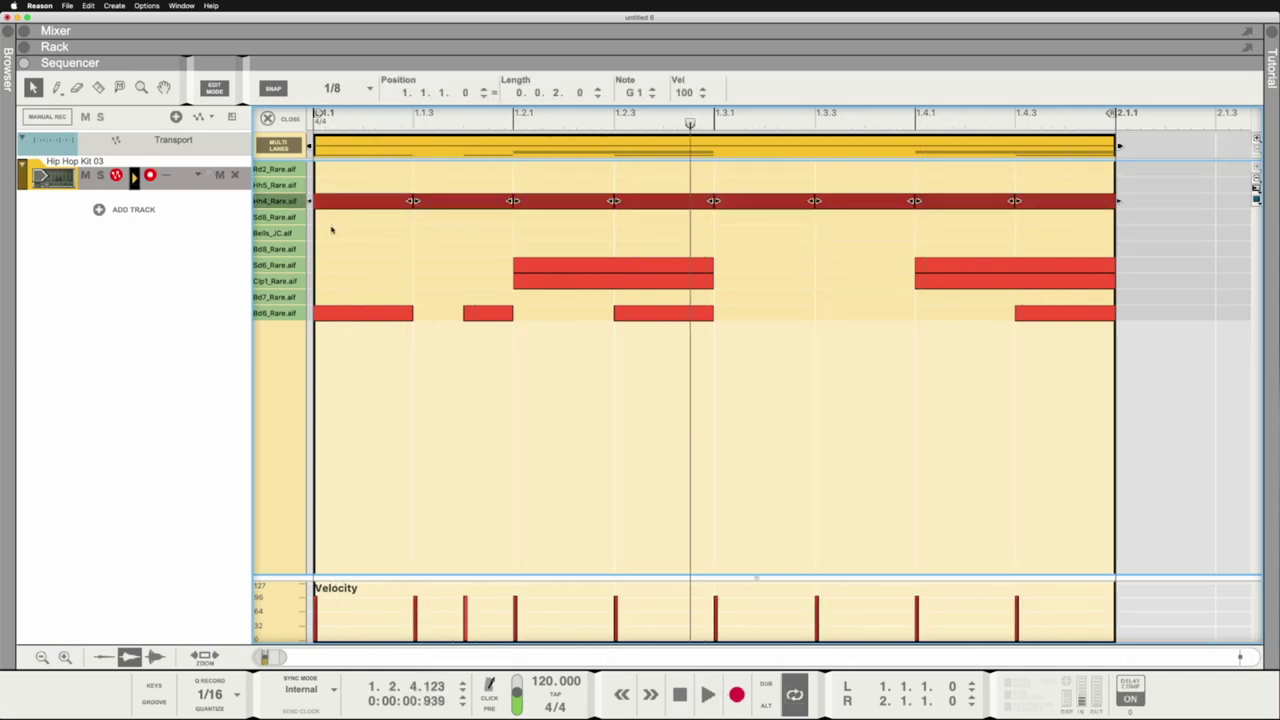
{"action": "key", "text": "Delete"}
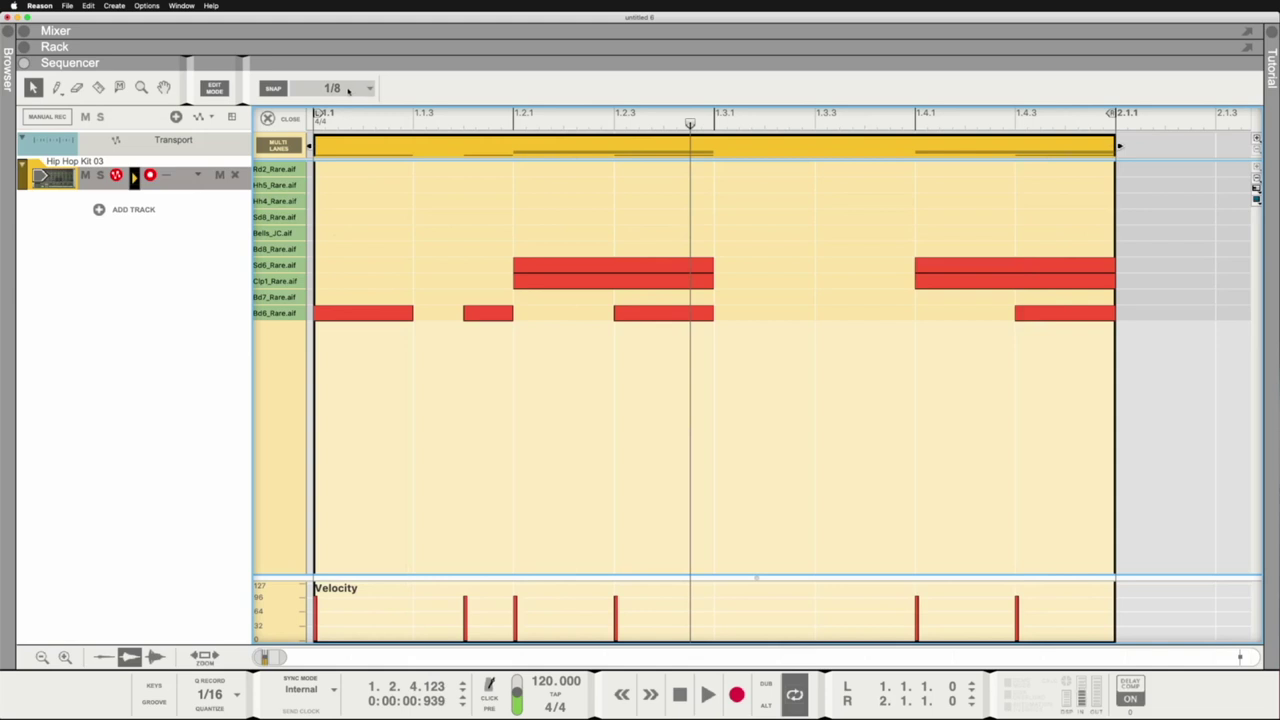
Set the snap value to 1/16 and add five consecutive hi-hats from the bar's start in the Hh4_Rare.aif lane.
{"action": "left_click", "coordinate": [348, 91]}
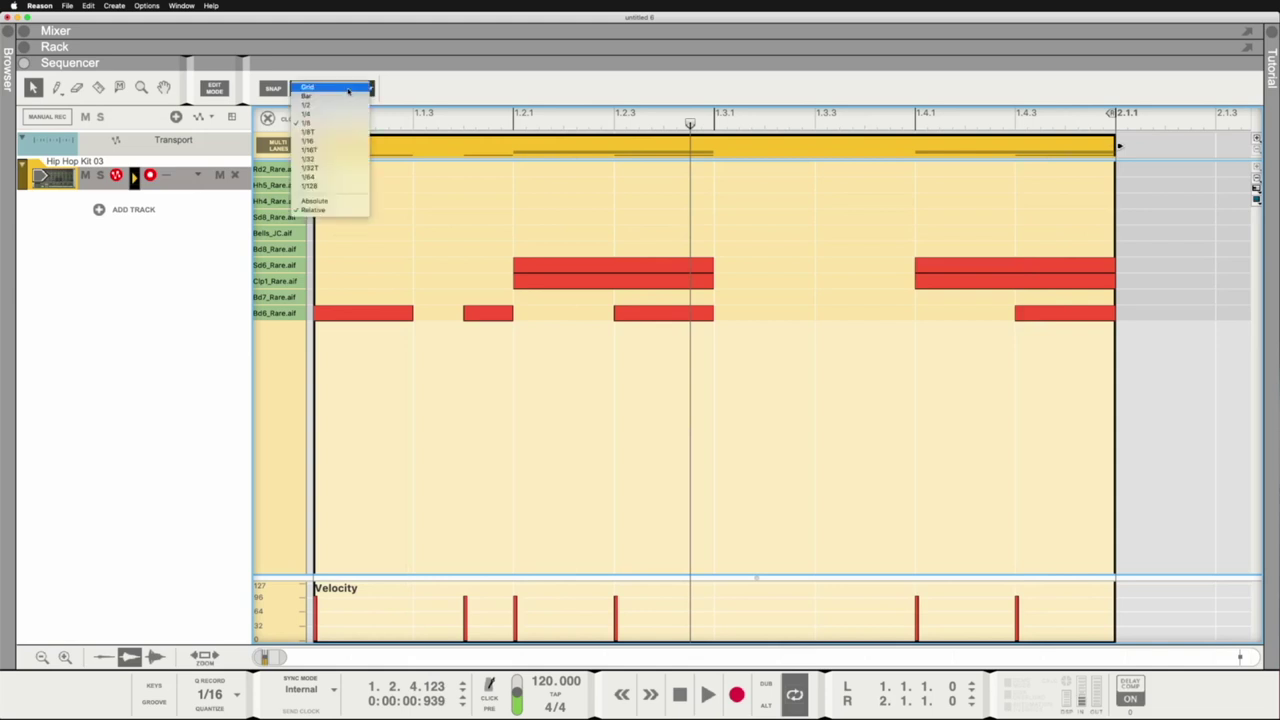
{"action": "left_click", "coordinate": [337, 141]}
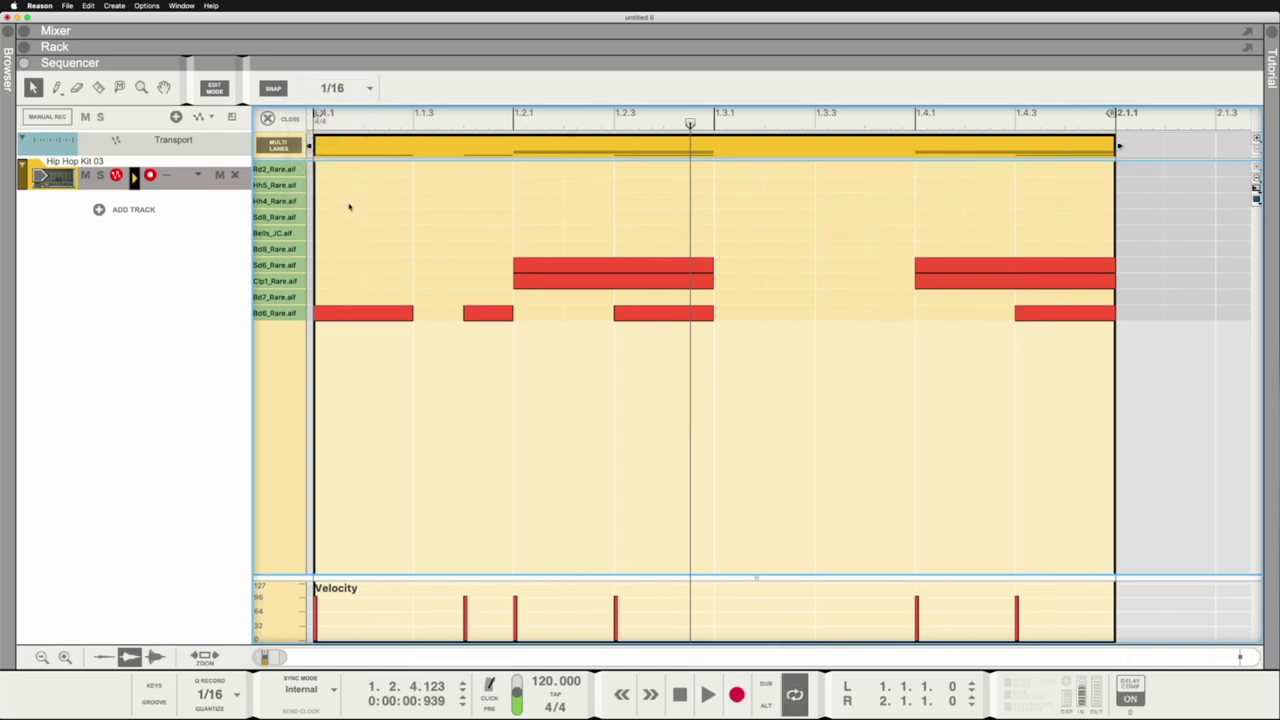
{"action": "left_click", "coordinate": [344, 201]}
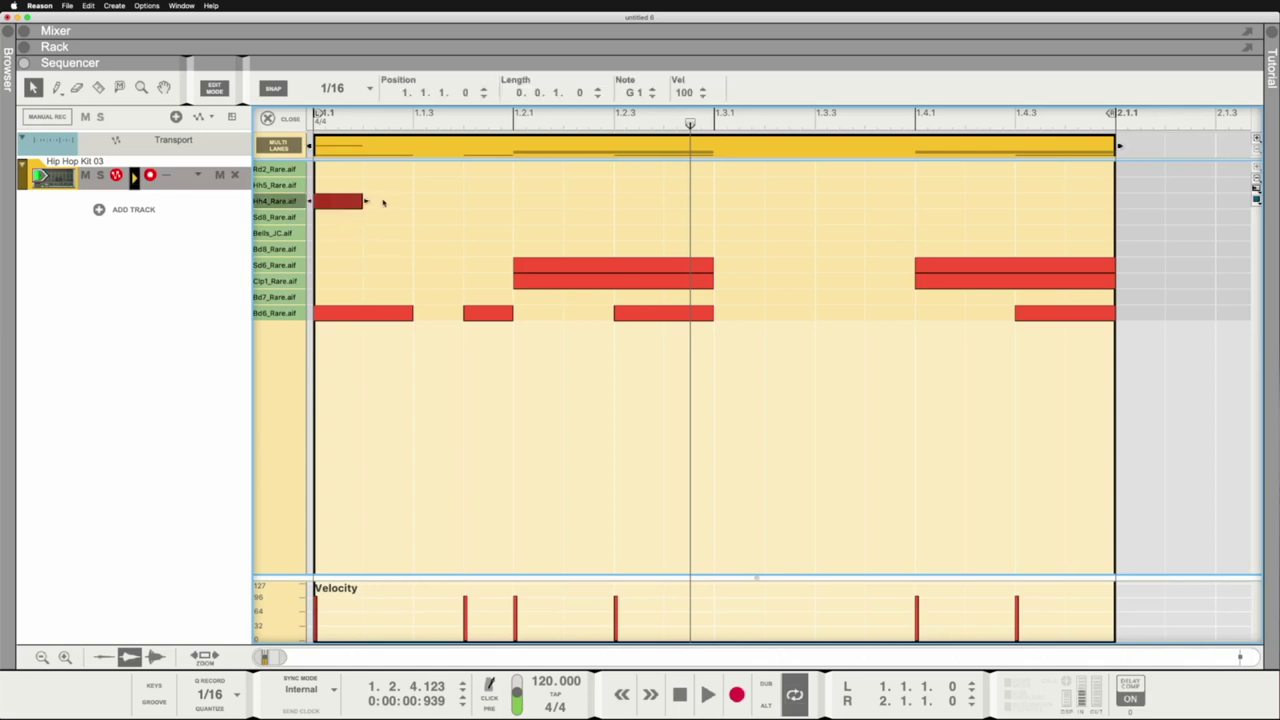
{"action": "left_click", "coordinate": [380, 201]}
{"action": "left_click", "coordinate": [438, 202]}
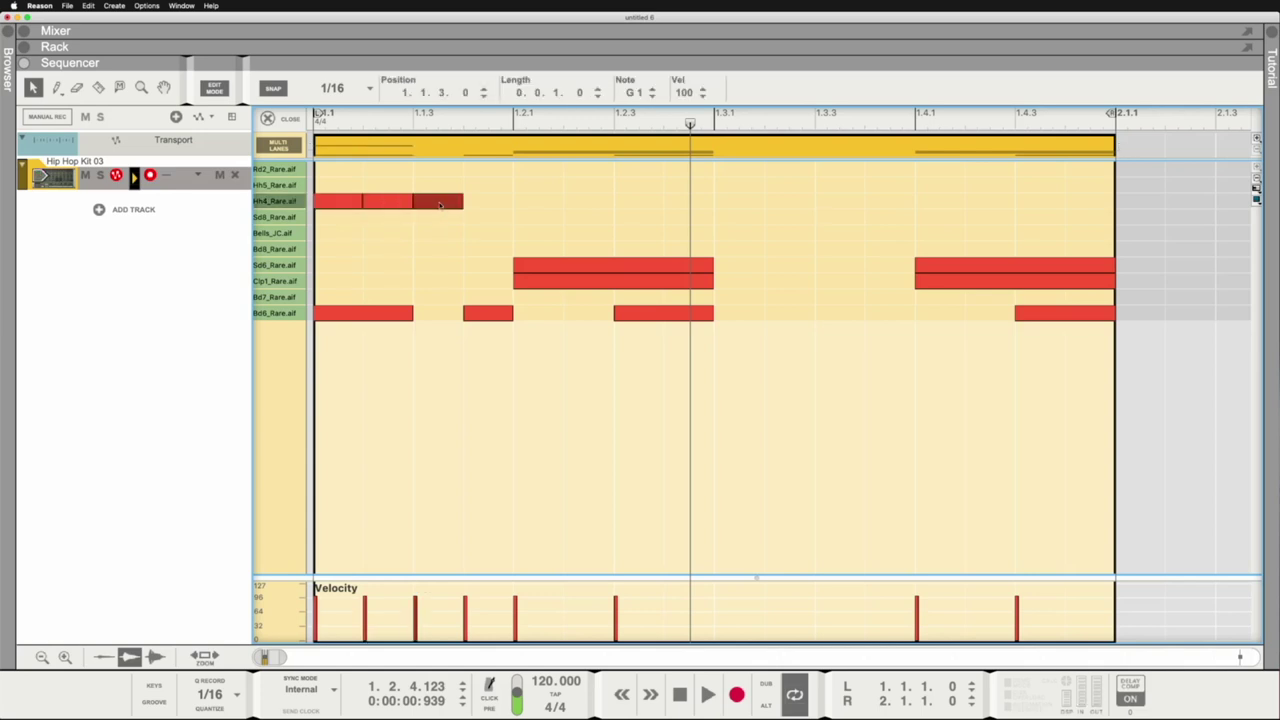
{"action": "left_click", "coordinate": [494, 204]}
{"action": "left_click", "coordinate": [538, 205]}
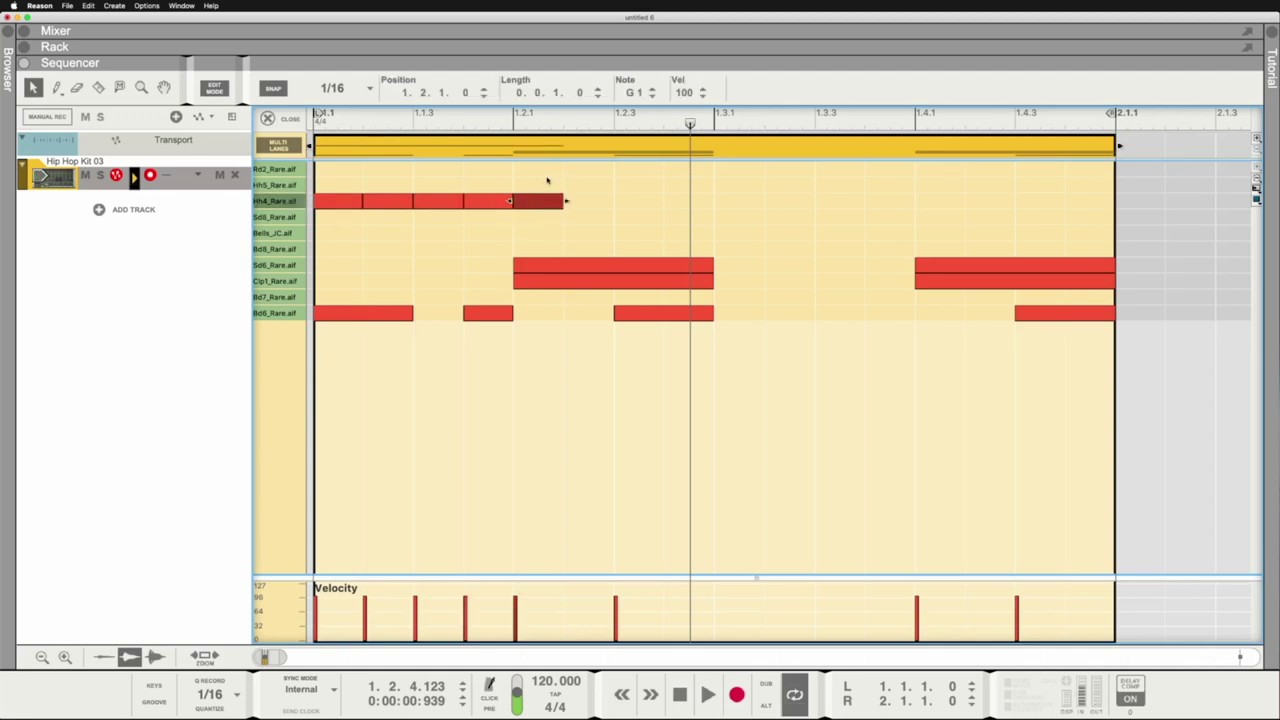
Delete the five hi-hats and draw four consecutive sixteenth notes from 1.1.1 to 1.1.4 in the Hh4_Rare.aif lane with the Pencil tool.
{"action": "left_click_drag", "start_coordinate": [547, 180], "coordinate": [335, 233]}
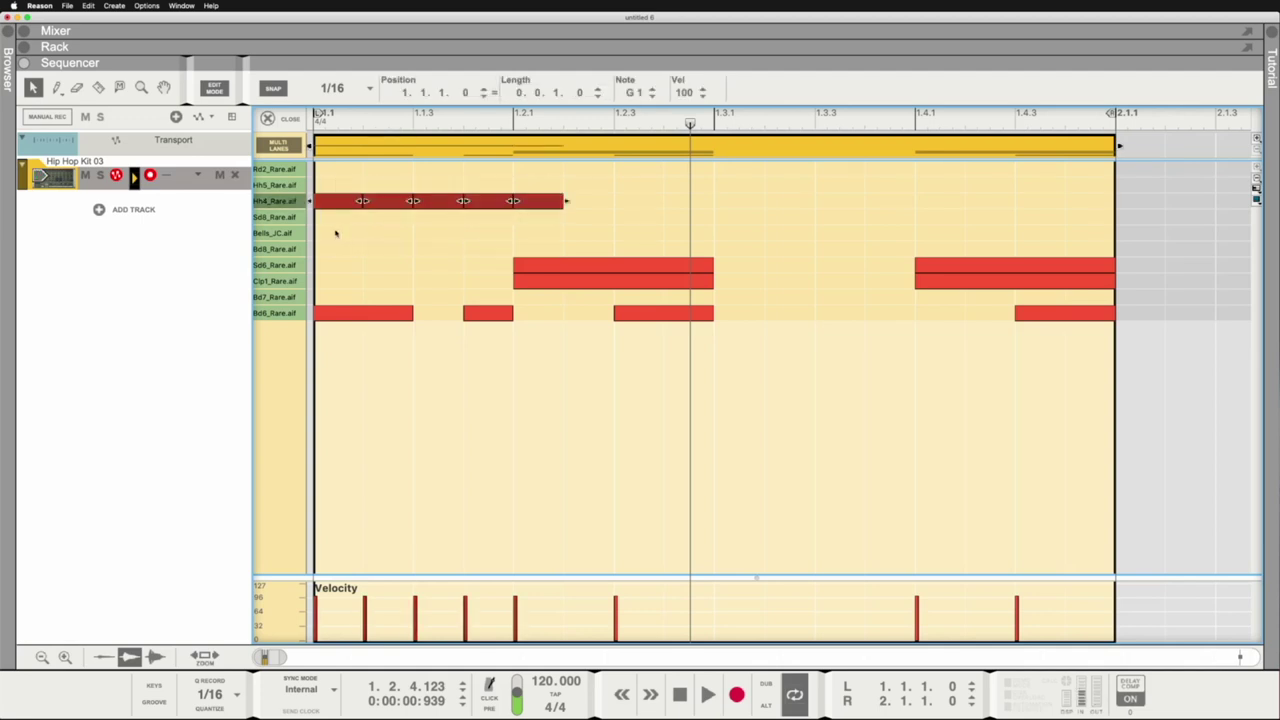
{"action": "key", "text": "Delete"}
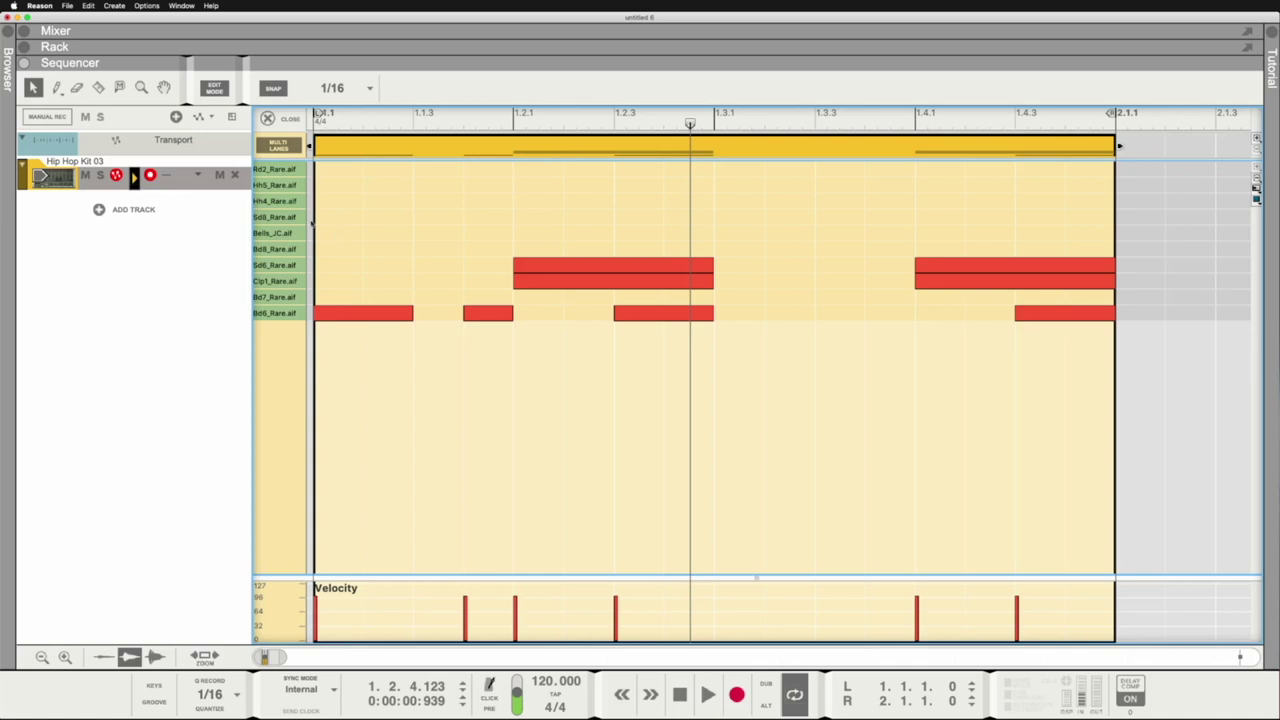
{"action": "left_click", "coordinate": [57, 88]}
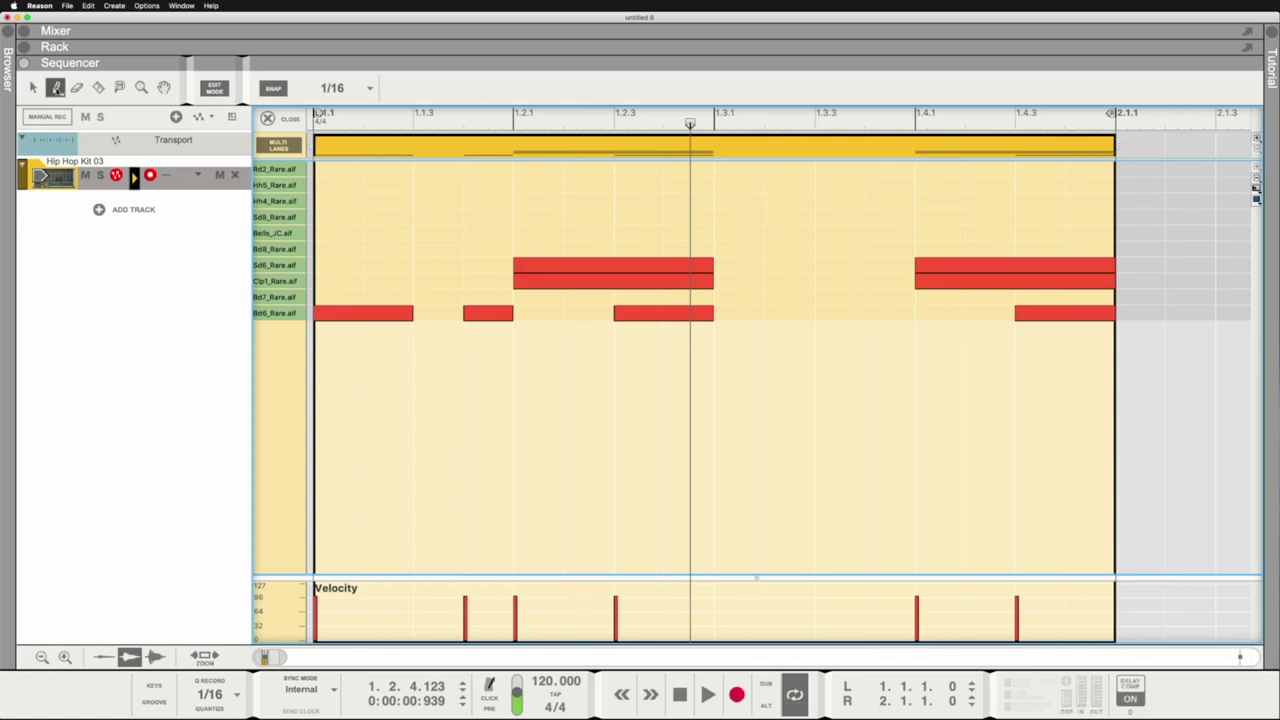
{"action": "left_click", "coordinate": [340, 200]}
{"action": "left_click", "coordinate": [390, 200]}
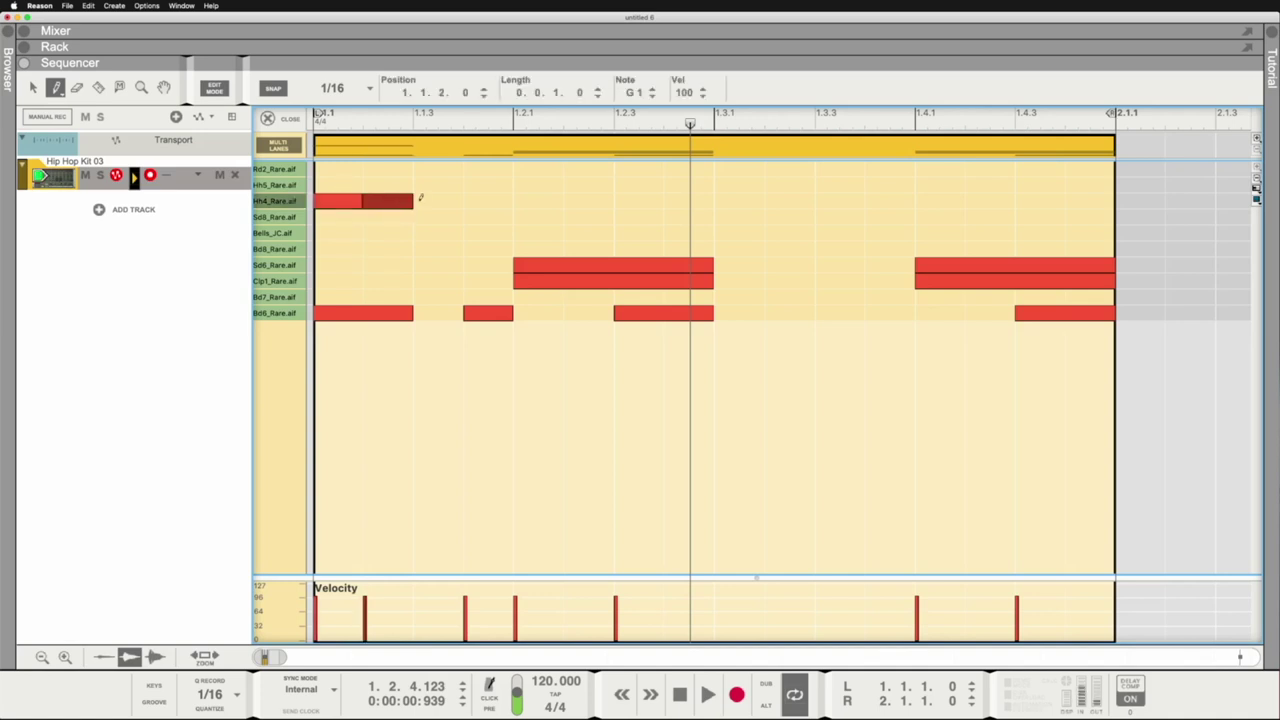
{"action": "left_click", "coordinate": [440, 200]}
{"action": "left_click", "coordinate": [389, 199]}
{"action": "left_click", "coordinate": [449, 198]}
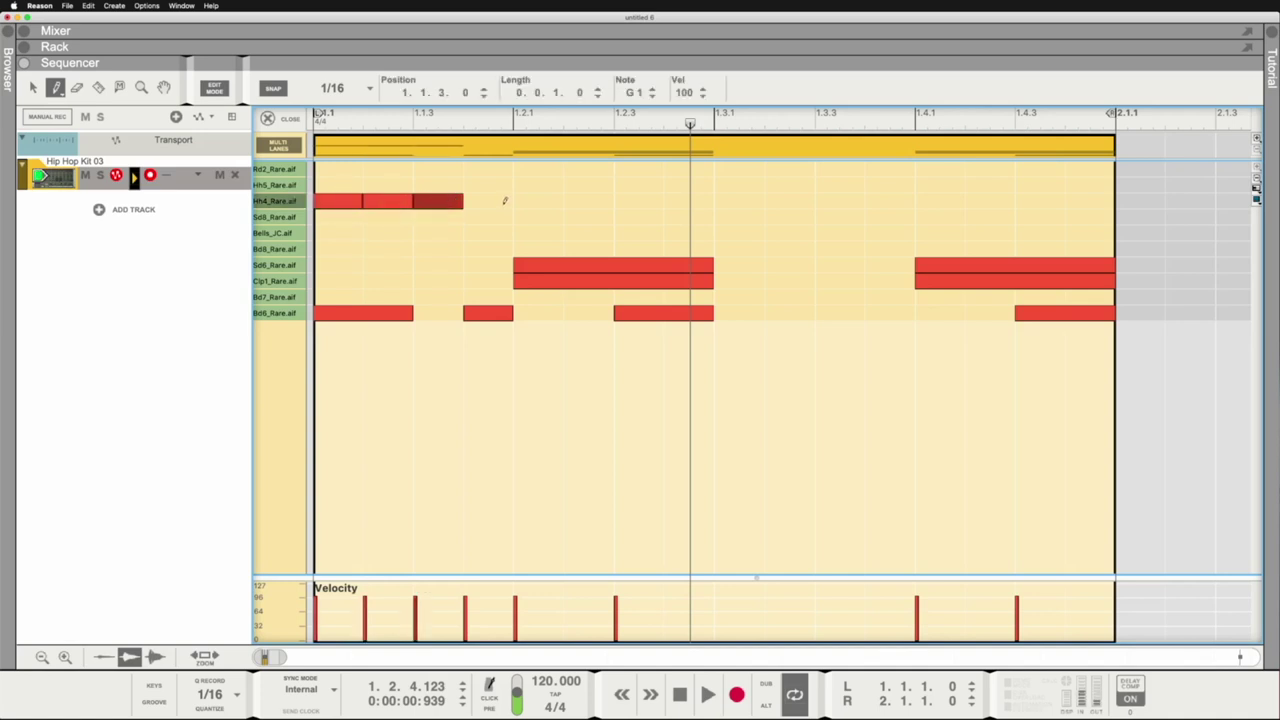
{"action": "left_click", "coordinate": [503, 200]}
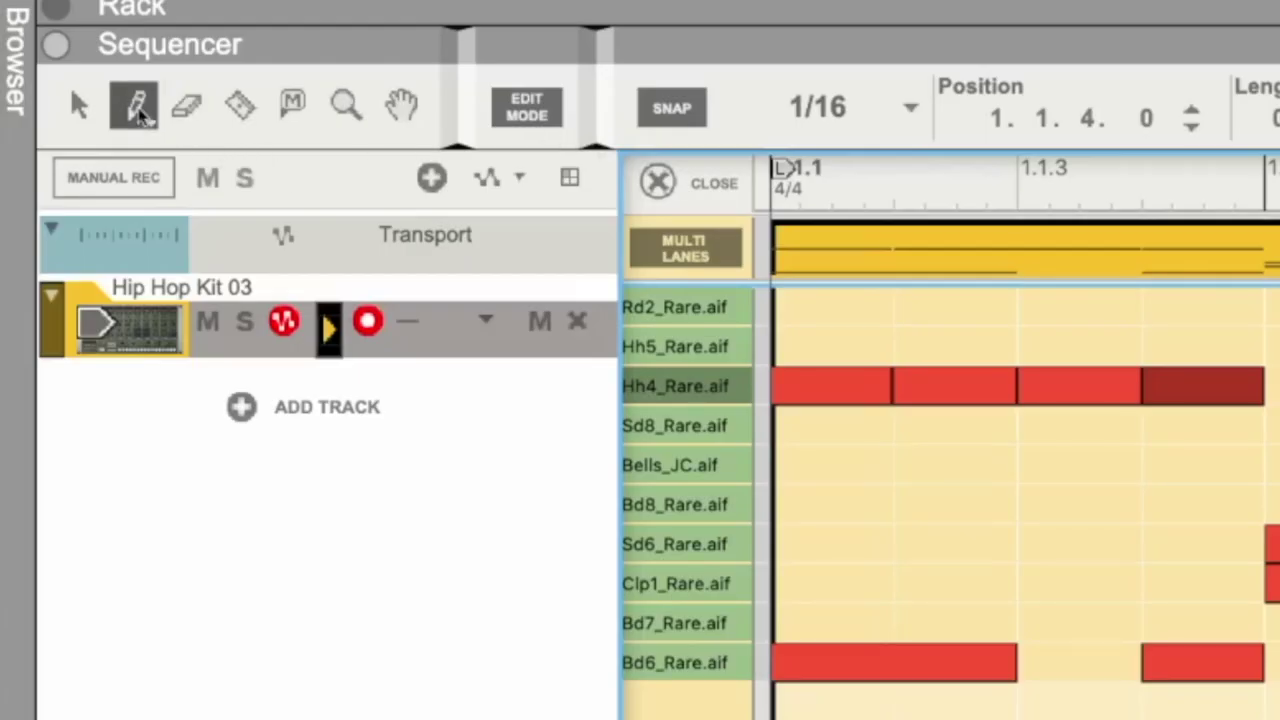
Switch the Pencil tool to Draw multiple notes, fill the Hh4_Rare.aif lane from 1.2.1 to the bar's end, and play the loop.
{"action": "left_click", "coordinate": [144, 115]}
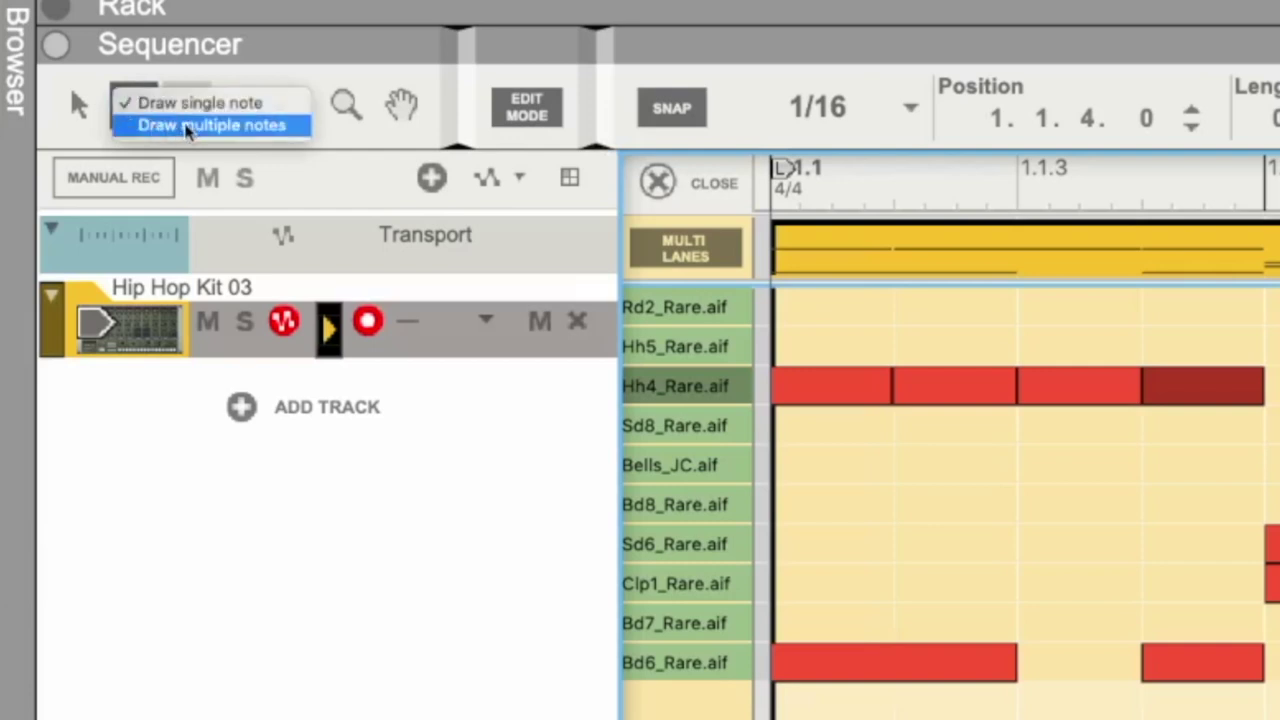
{"action": "left_click", "coordinate": [190, 126]}
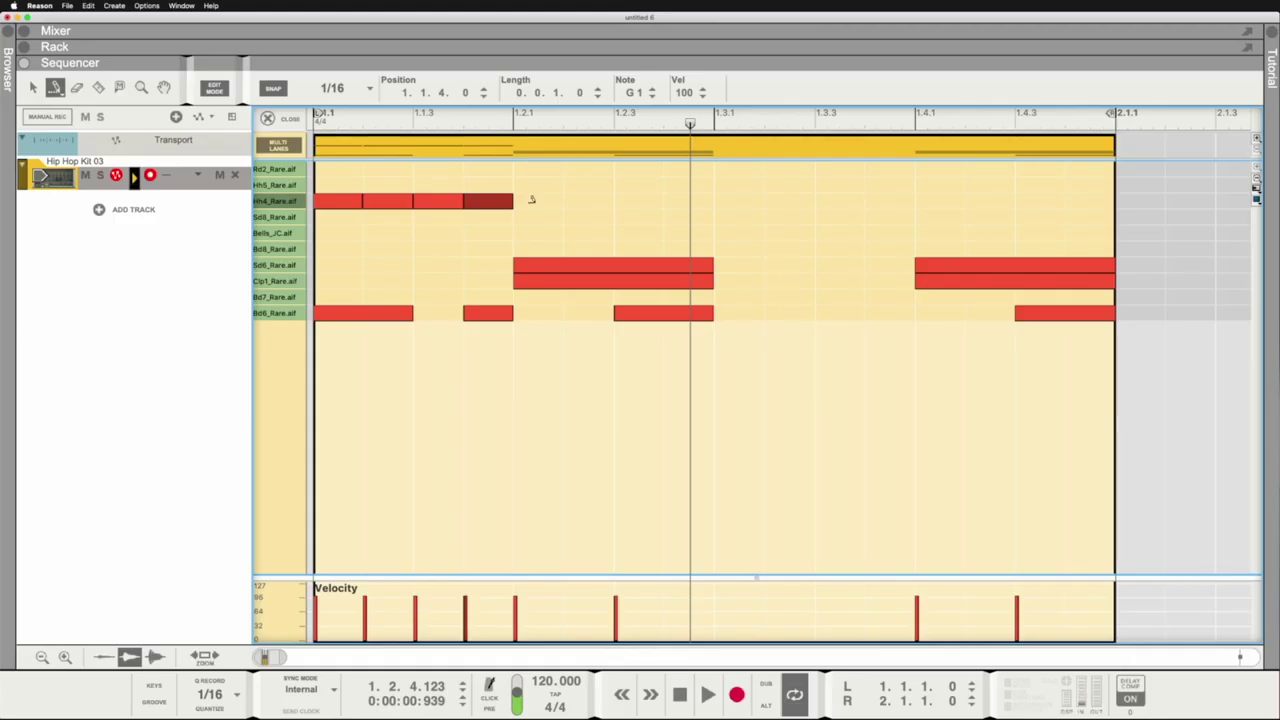
{"action": "left_click_drag", "start_coordinate": [531, 199], "coordinate": [1071, 203]}
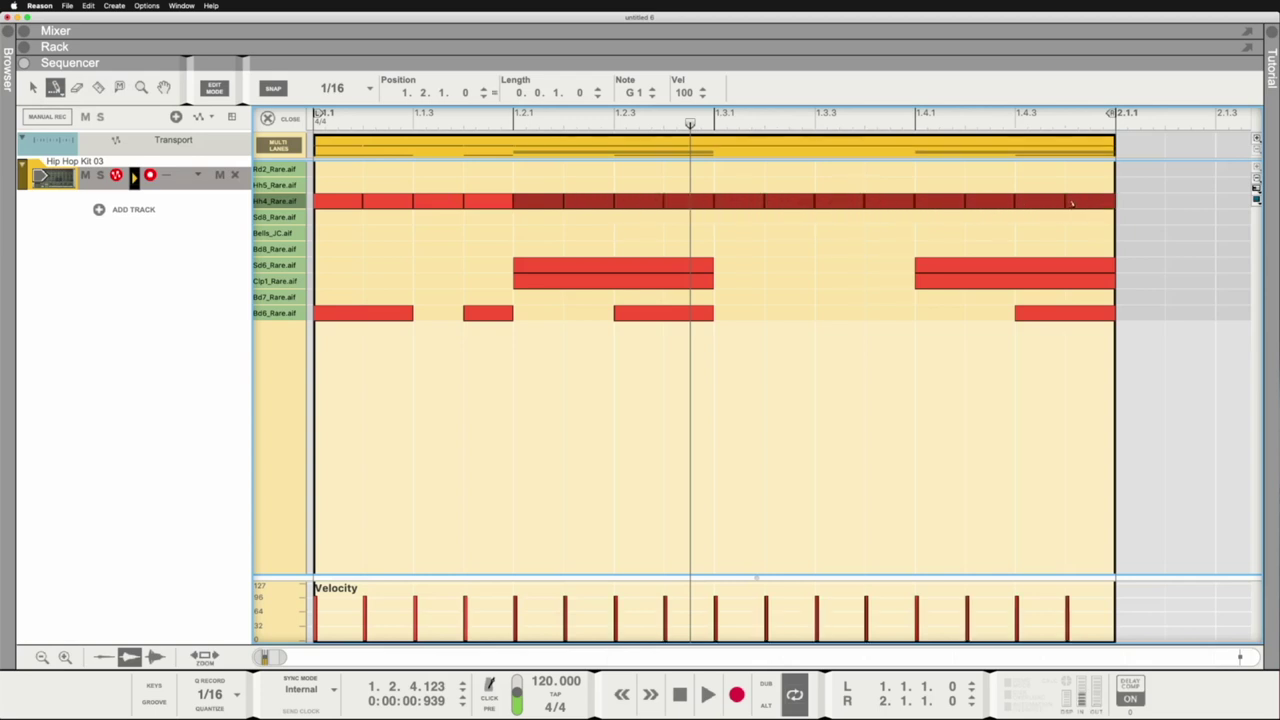
{"action": "key", "text": "space"}
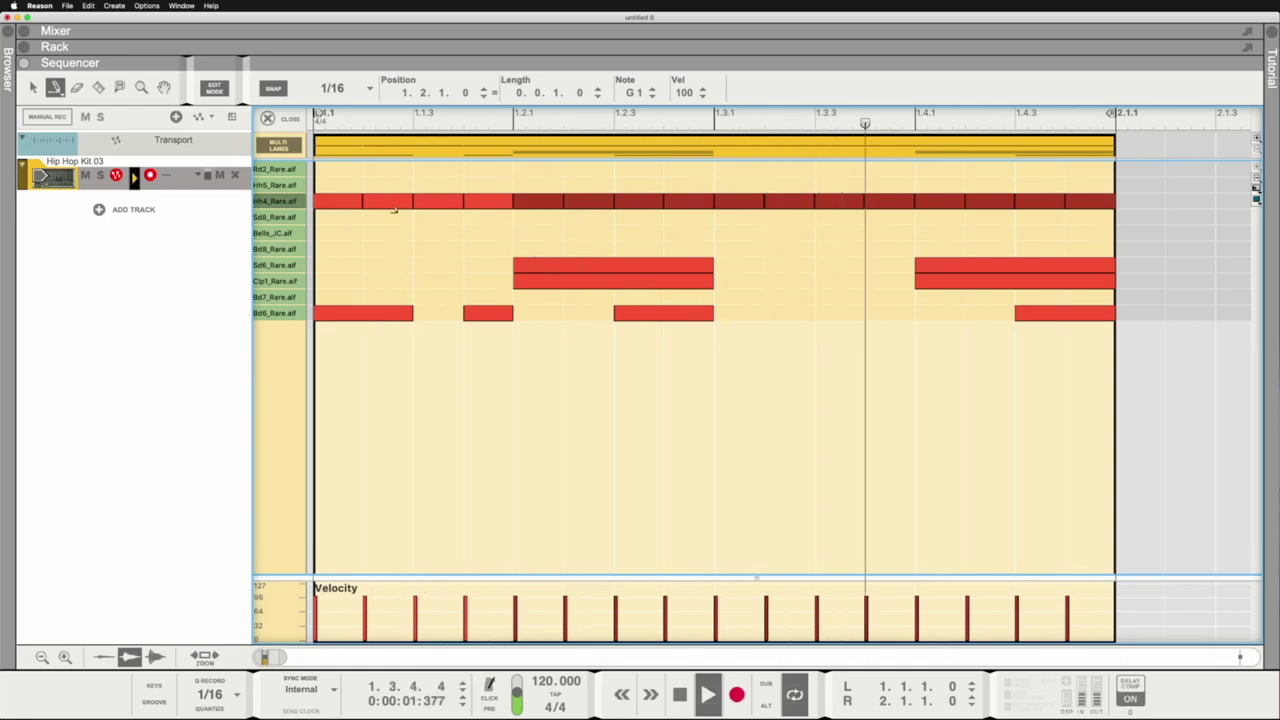
{"action": "key", "text": "space"}
Delete all the sixteenth-note hi-hats from the Hh4_Rare.aif lane.
{"action": "left_click", "coordinate": [32, 87]}
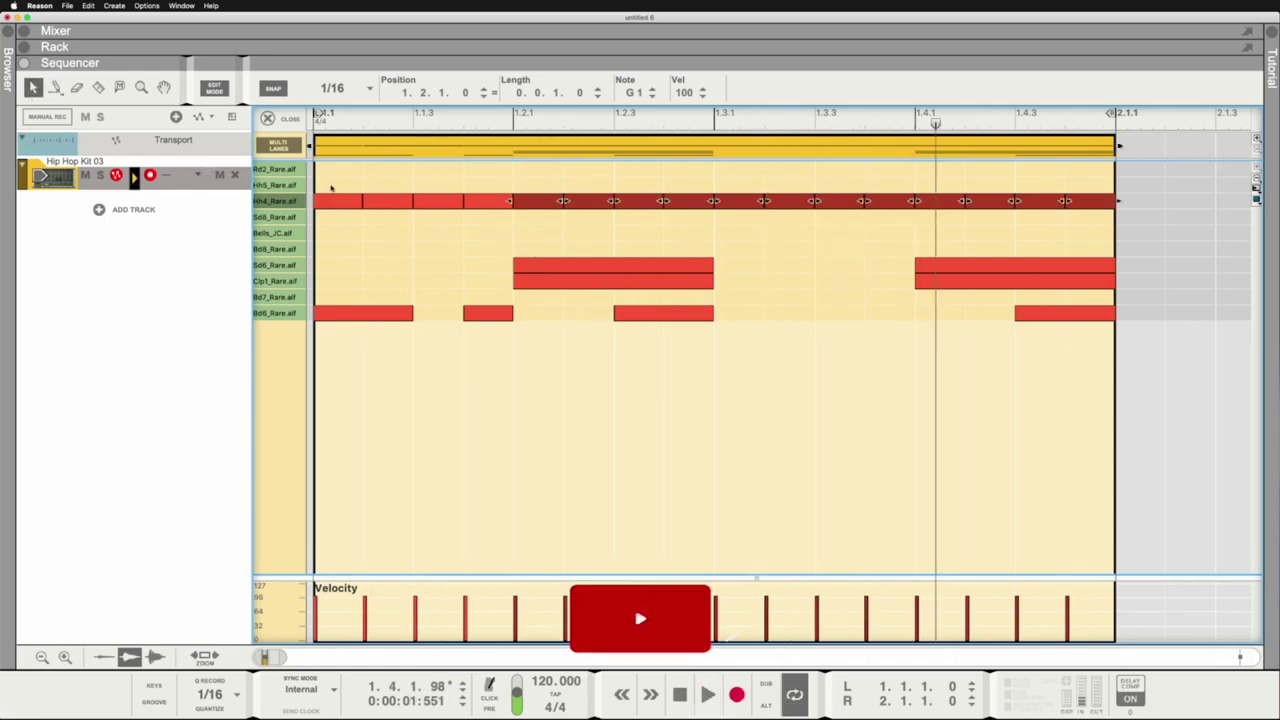
{"action": "mouse_move", "coordinate": [330, 178]}
{"action": "left_mouse_down"}
{"action": "mouse_move", "coordinate": [949, 220]}
{"action": "mouse_move", "coordinate": [1140, 217]}
{"action": "left_mouse_up"}
{"action": "key", "text": "Delete"}
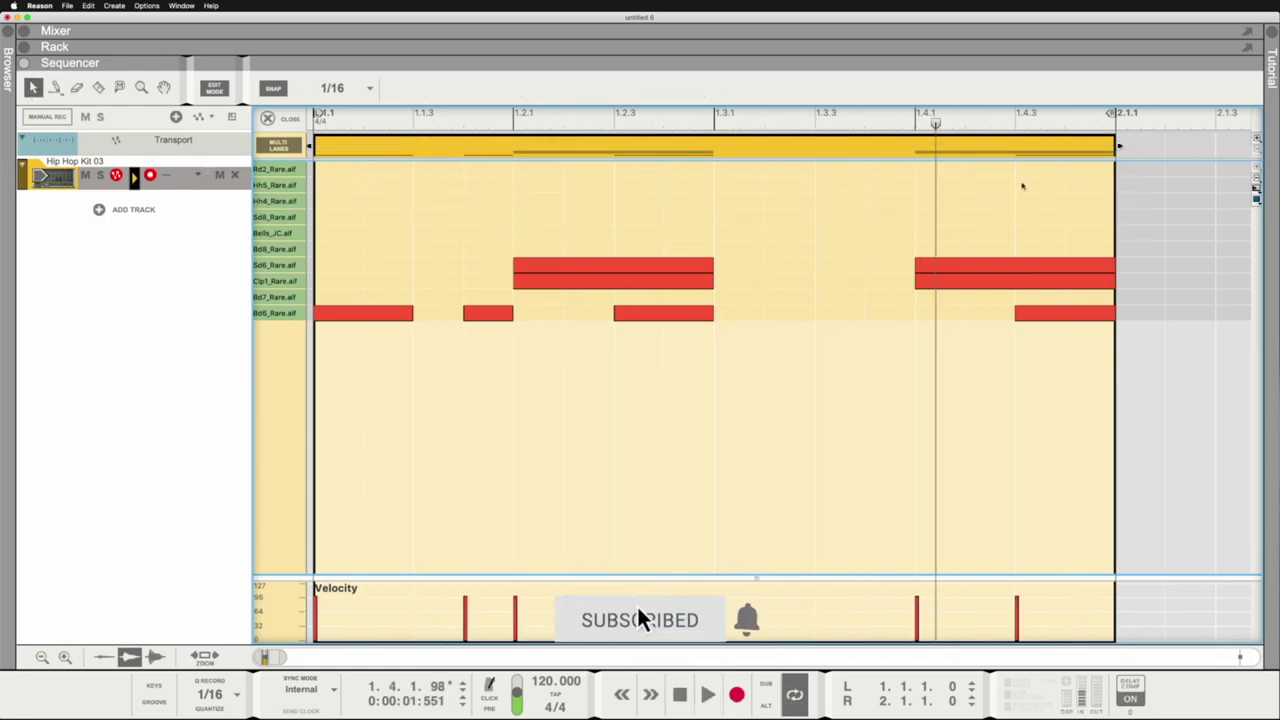
Draw sixteen sixteenth-note hi-hats across the whole bar in the Hh4_Rare.aif lane in one multi-note stroke and play the loop.
{"action": "left_click", "coordinate": [55, 87]}
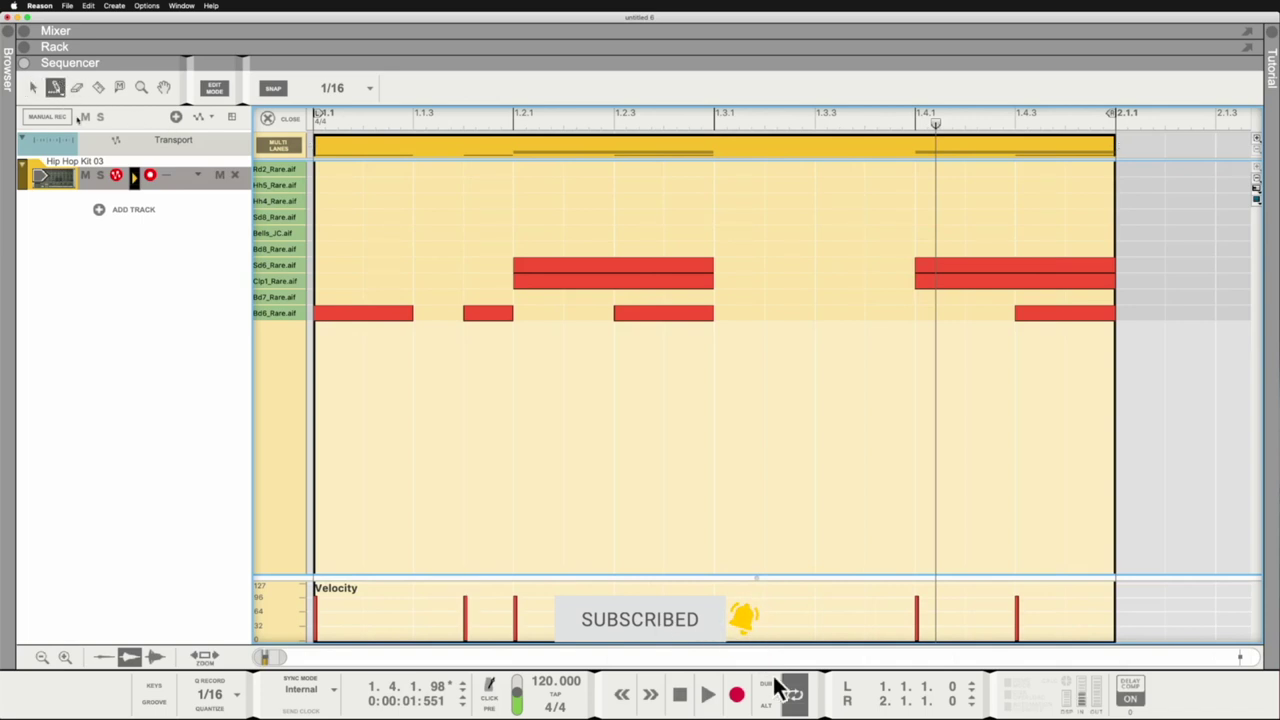
{"action": "left_click", "coordinate": [55, 87]}
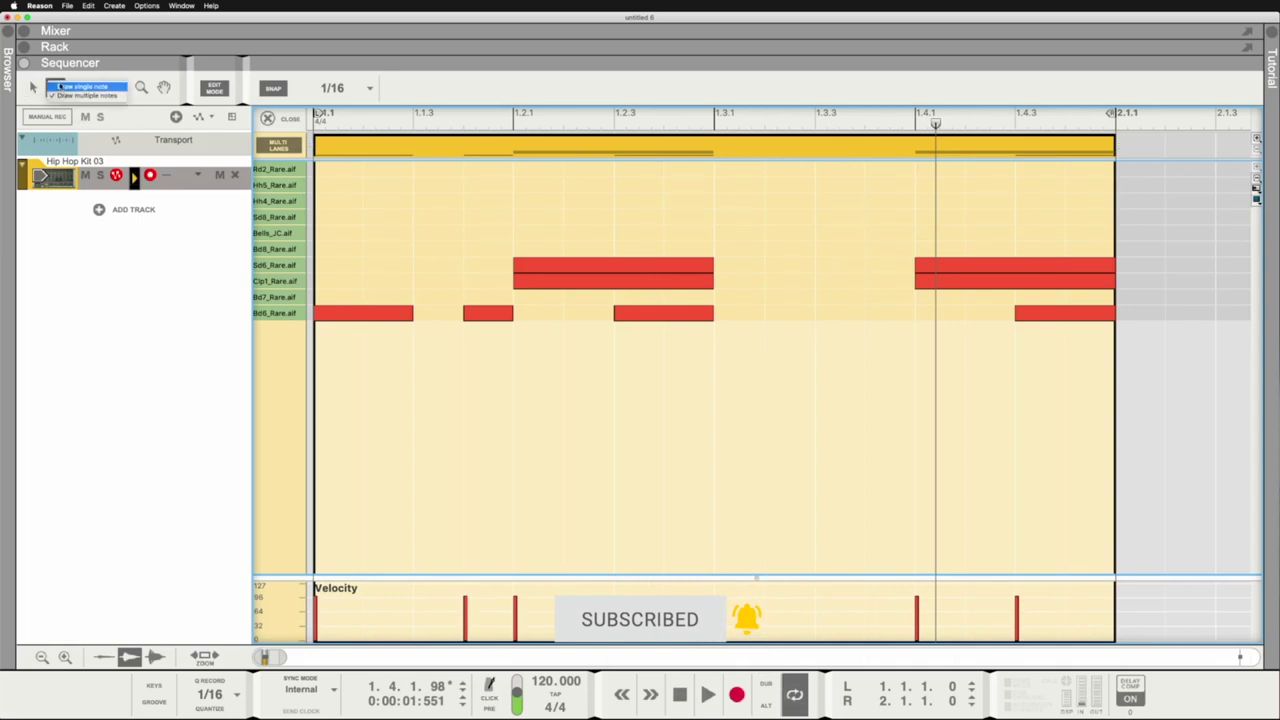
{"action": "left_click", "coordinate": [60, 87]}
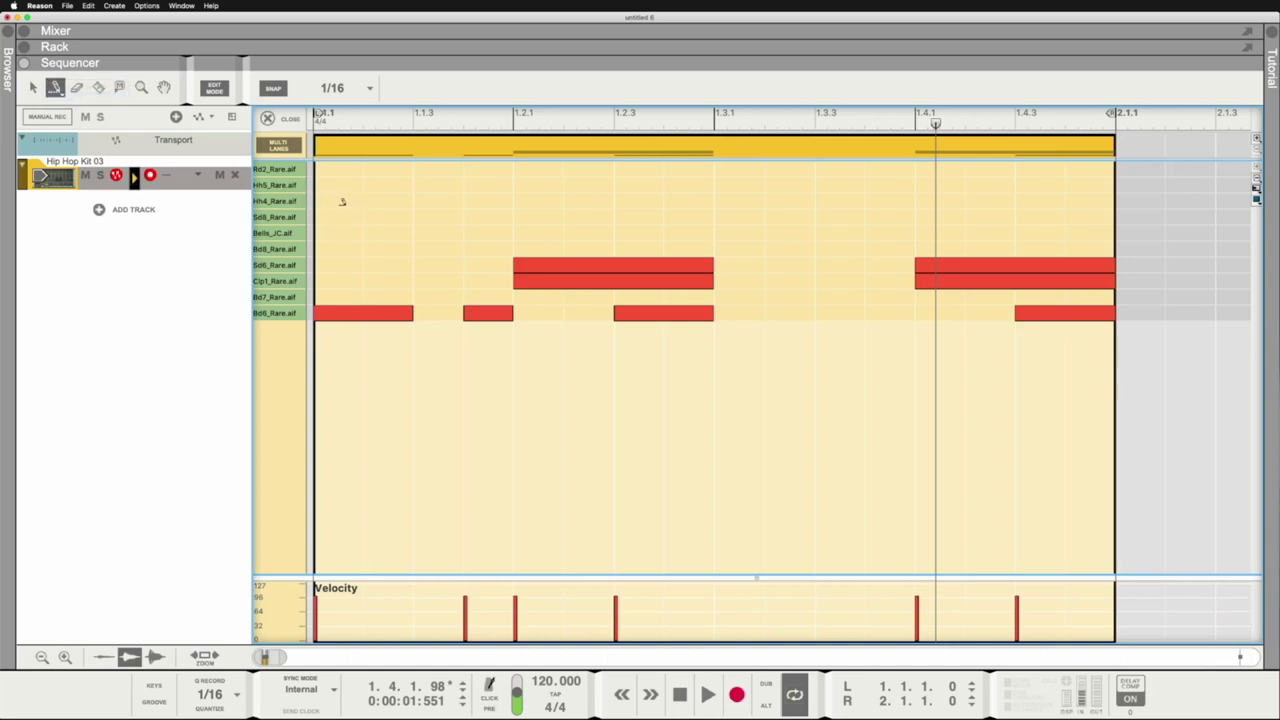
{"action": "left_click_drag", "start_coordinate": [342, 201], "coordinate": [1070, 201]}
{"action": "key", "text": "space"}
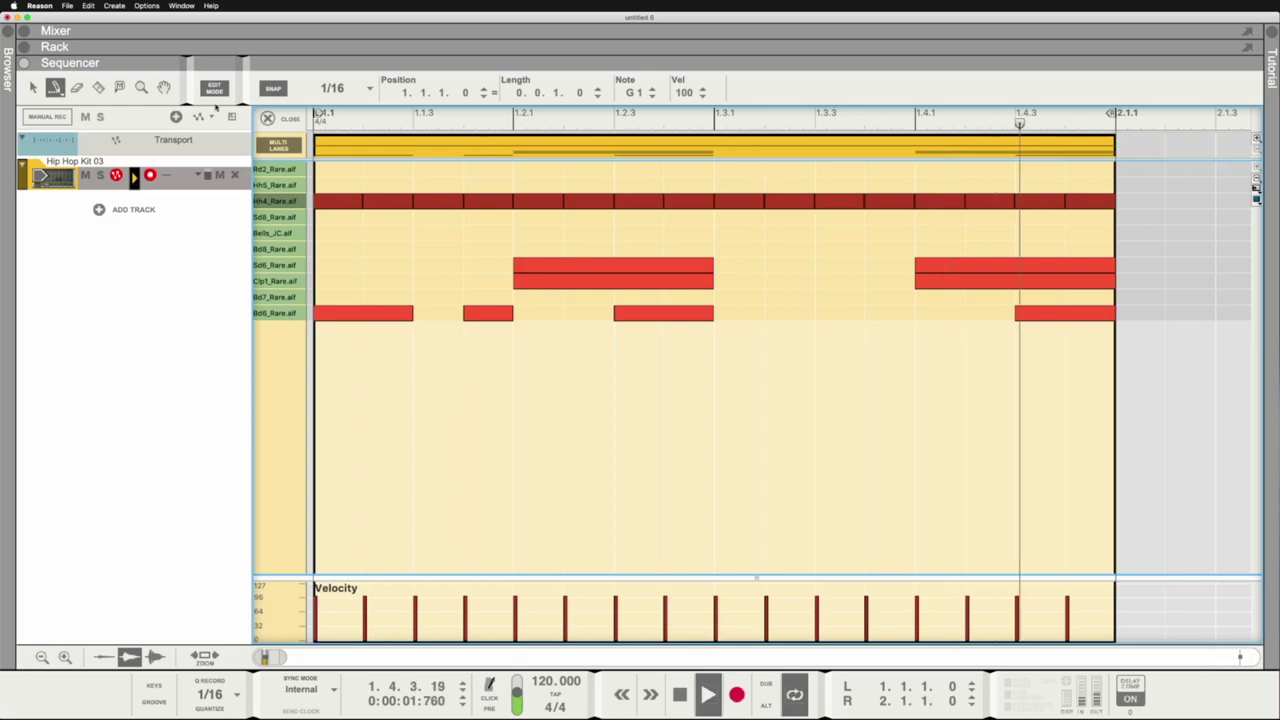
Delete the hi-hats at 1.1.4, 1.2.2, 1.3.2, 1.4.1 and 1.4.4 in the Hh4_Rare.aif lane and play the loop.
{"action": "left_click", "coordinate": [35, 87]}
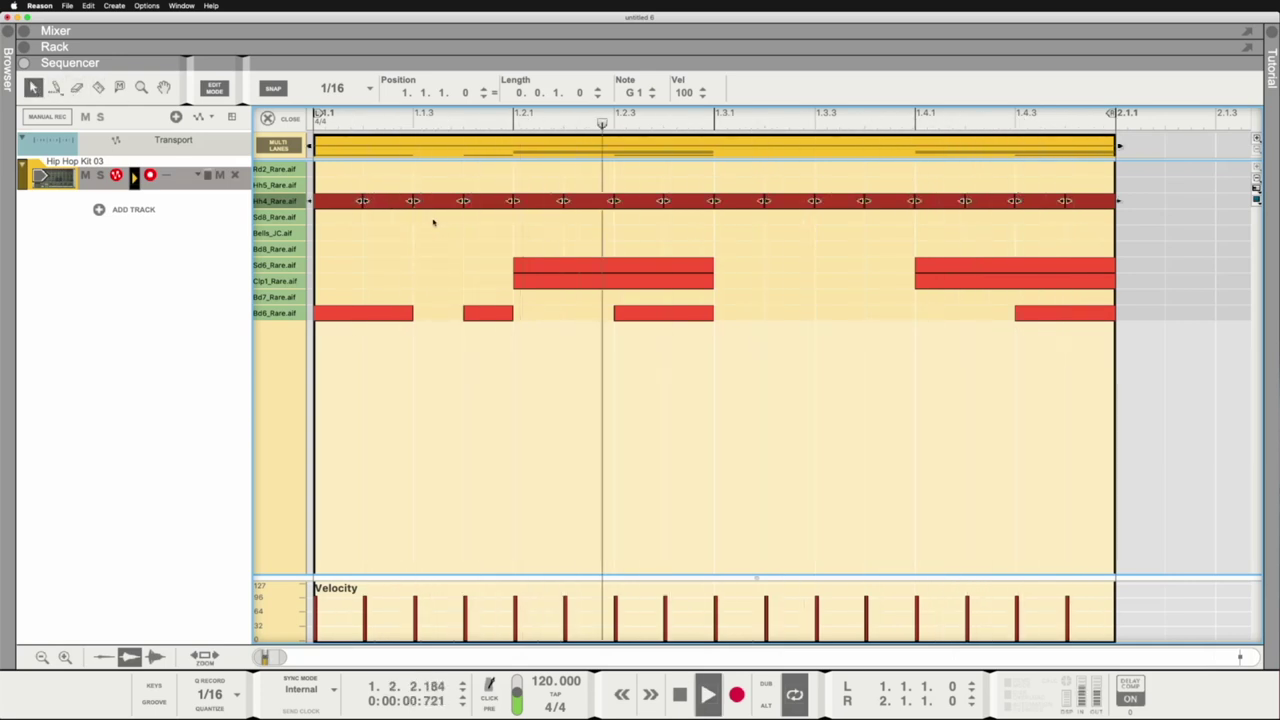
{"action": "left_click", "coordinate": [491, 185]}
{"action": "left_click", "coordinate": [490, 201]}
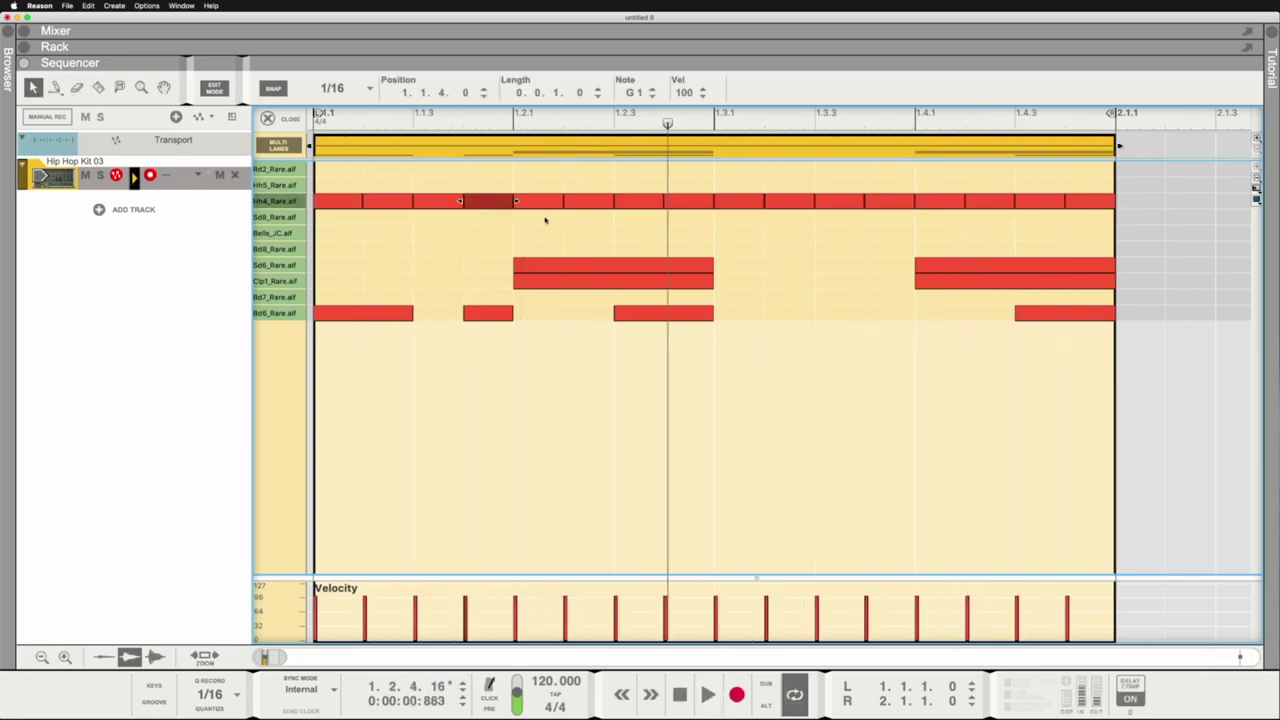
{"action": "key", "text": "Delete"}
{"action": "left_click", "coordinate": [592, 202]}
{"action": "key", "text": "Delete"}
{"action": "left_click", "coordinate": [797, 203]}
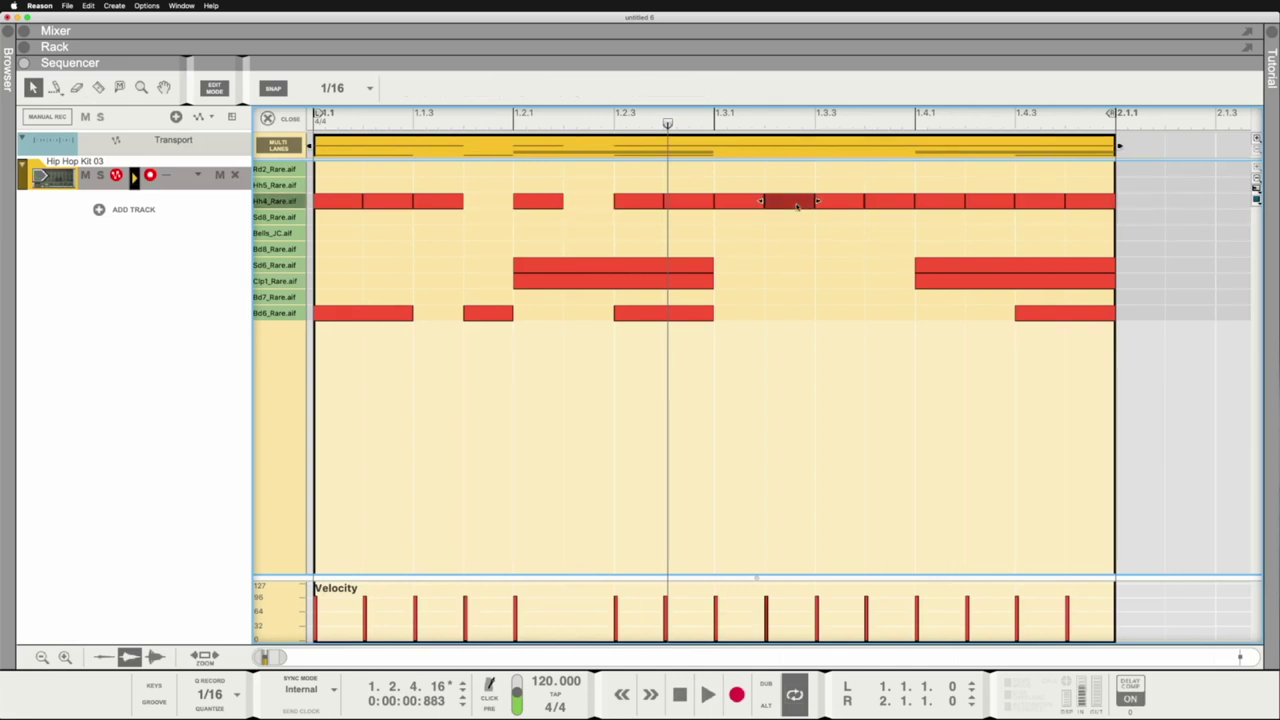
{"action": "key", "text": "Delete"}
{"action": "left_click", "coordinate": [940, 202]}
{"action": "key", "text": "Delete"}
{"action": "left_click", "coordinate": [1077, 203]}
{"action": "key", "text": "Delete"}
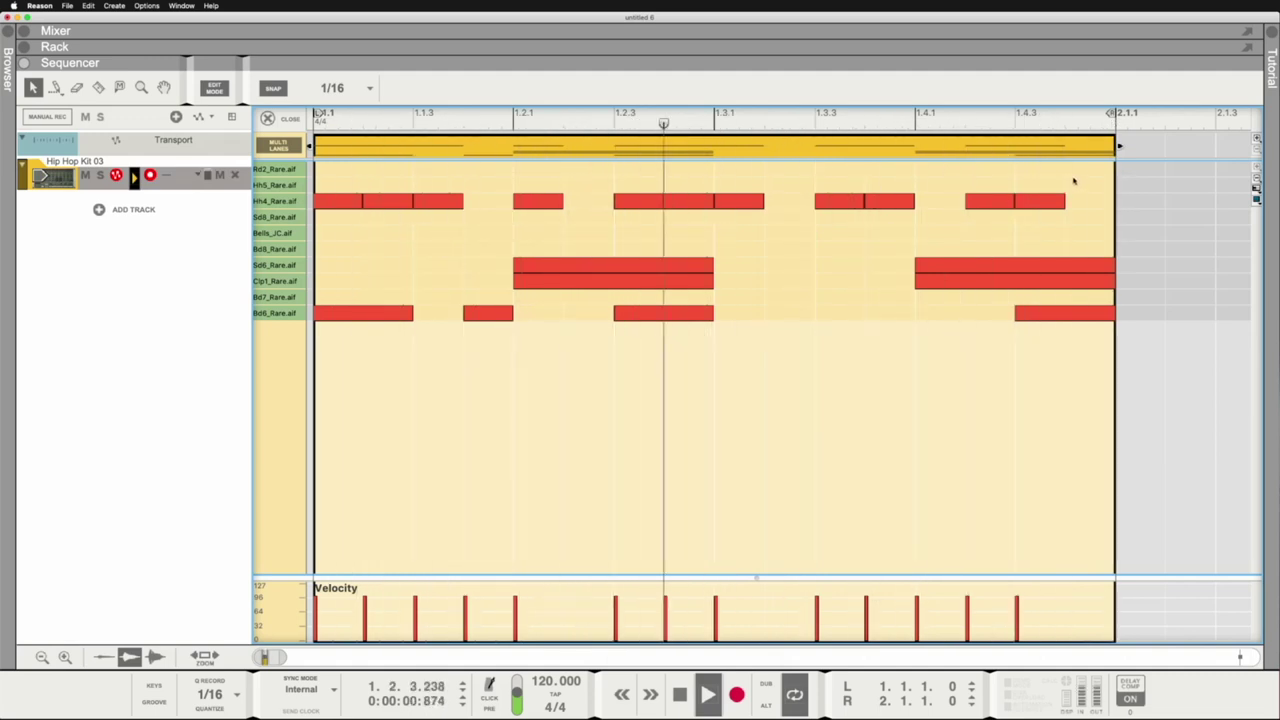
{"action": "key", "text": "space"}
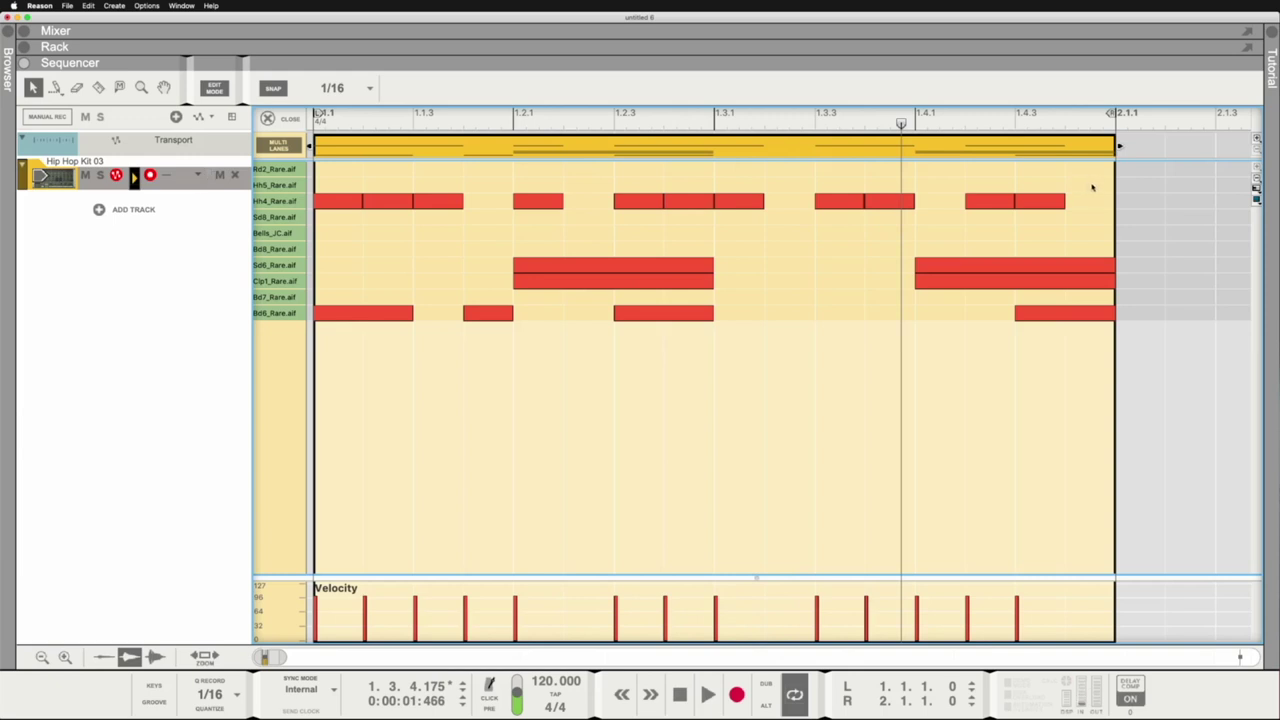
Clear all notes from the clip and add sixteenth-note snares at 1.1.1, 1.1.3 and 1.2.1 in the Sd6_Rare.aif lane.
{"action": "left_click_drag", "start_coordinate": [1091, 179], "coordinate": [334, 334]}
{"action": "key", "text": "Delete"}
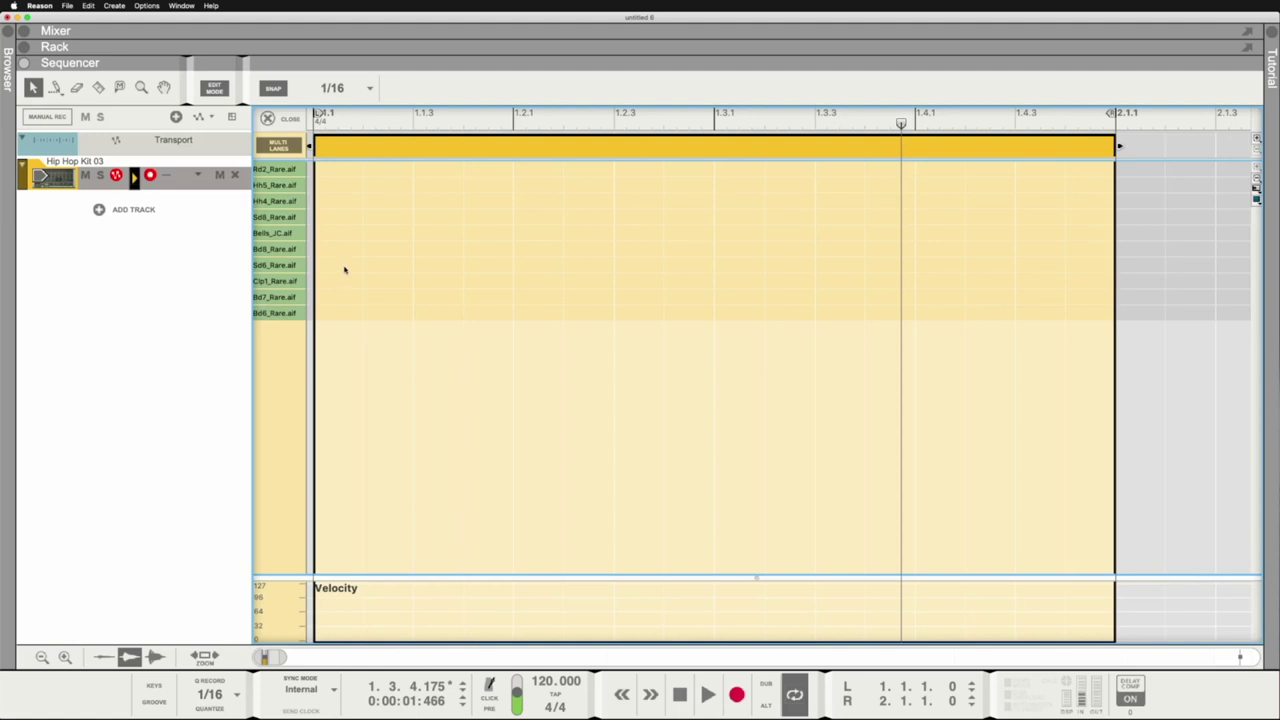
{"action": "left_click", "coordinate": [344, 266]}
{"action": "left_click", "coordinate": [440, 266]}
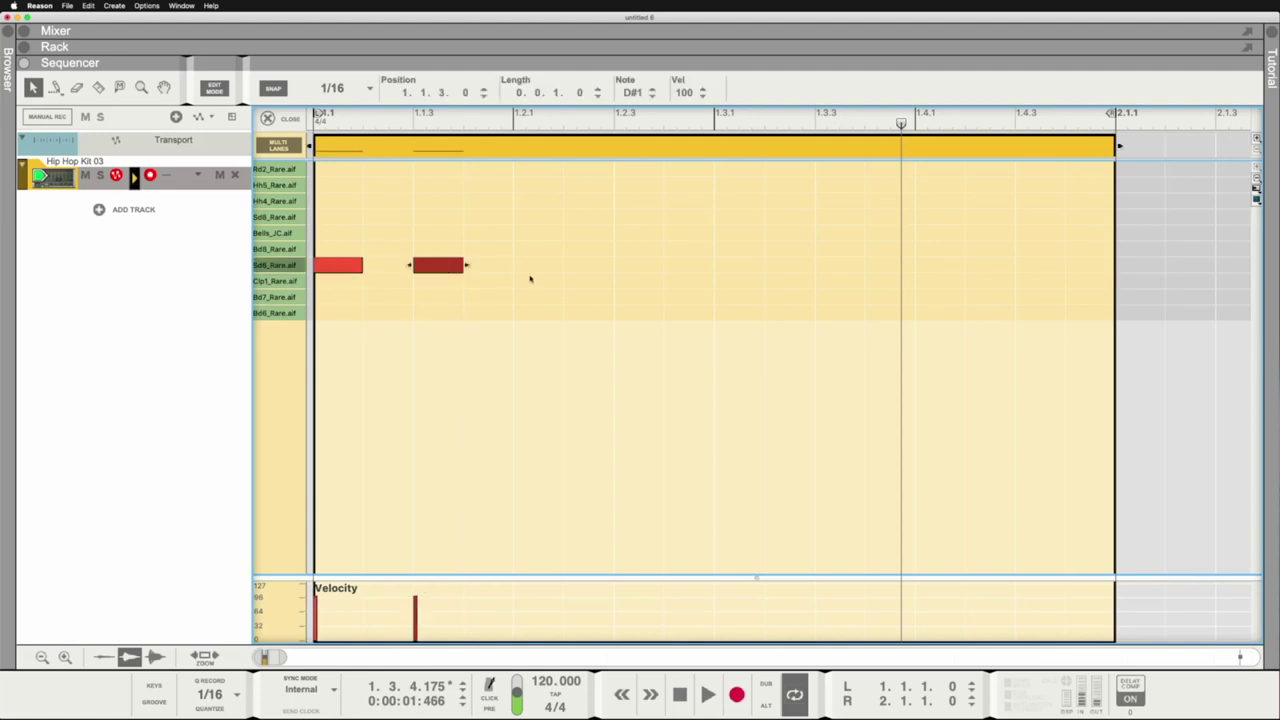
{"action": "left_click", "coordinate": [540, 266]}
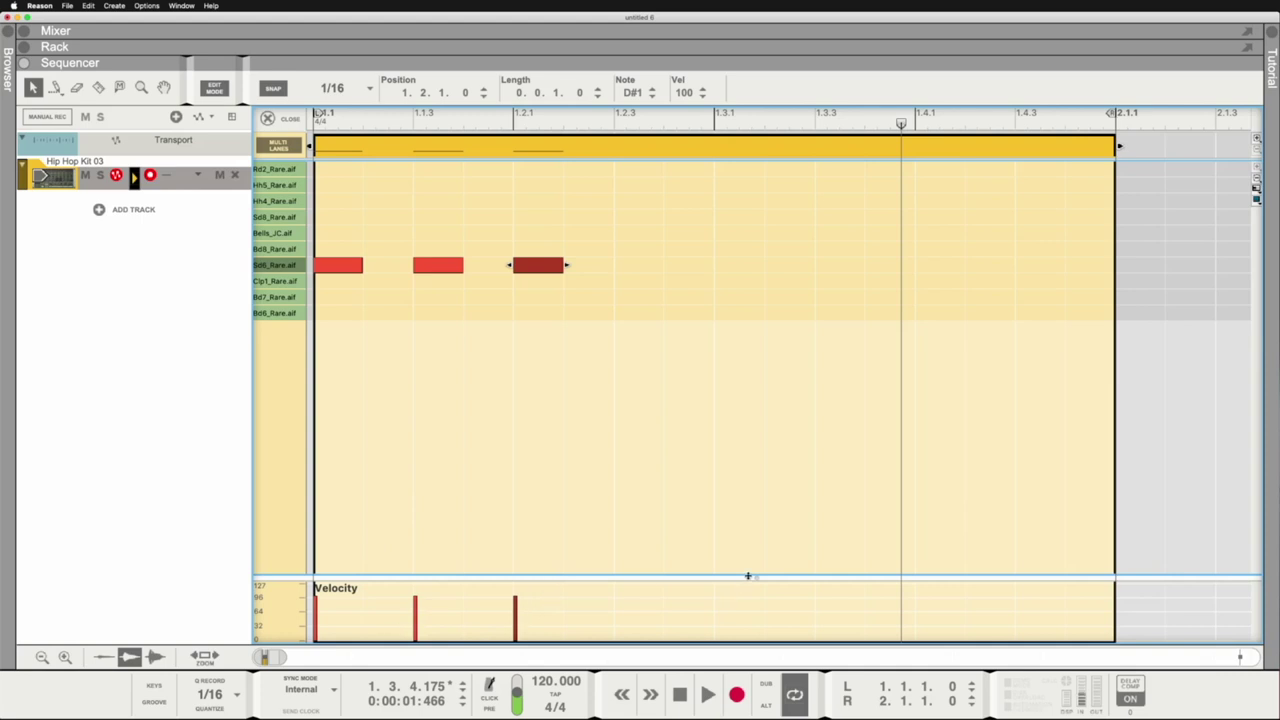
Enlarge the Velocity lane and lower the velocity of the snare at 1.1.3 to 41 with the single-note Pencil tool.
{"action": "left_click_drag", "start_coordinate": [747, 576], "coordinate": [757, 446]}
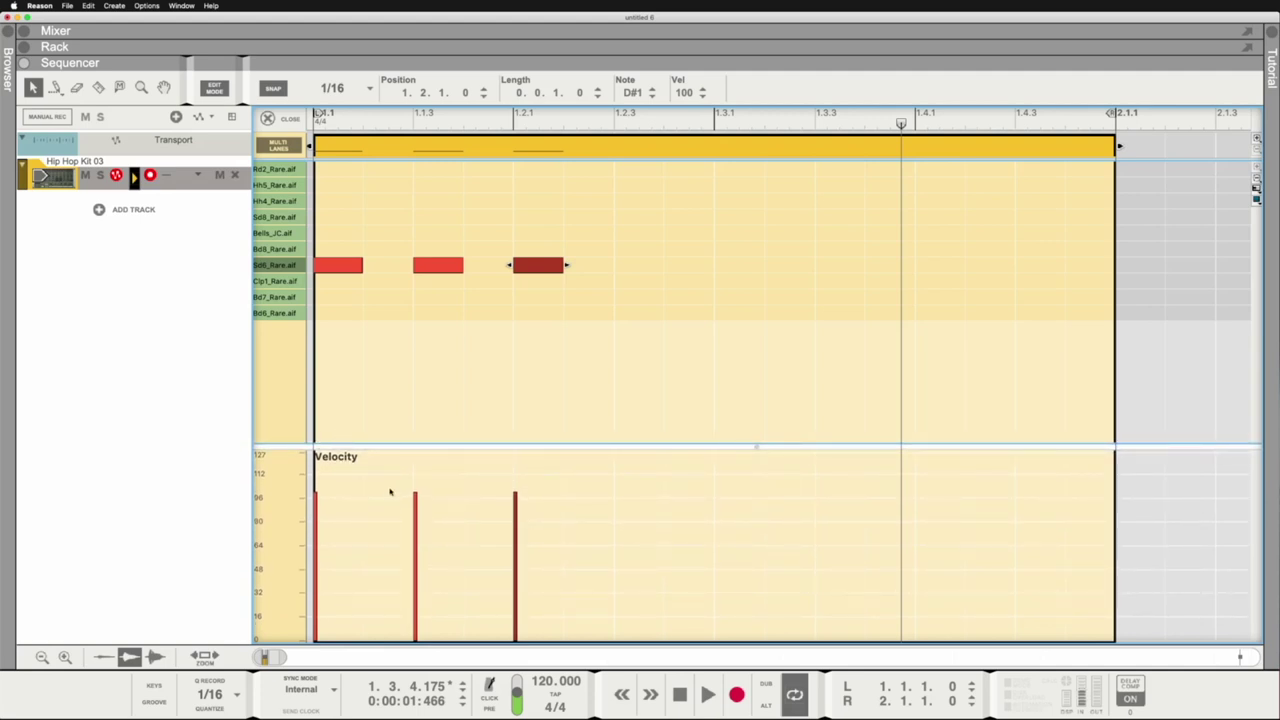
{"action": "left_click", "coordinate": [420, 525]}
{"action": "left_click", "coordinate": [416, 540]}
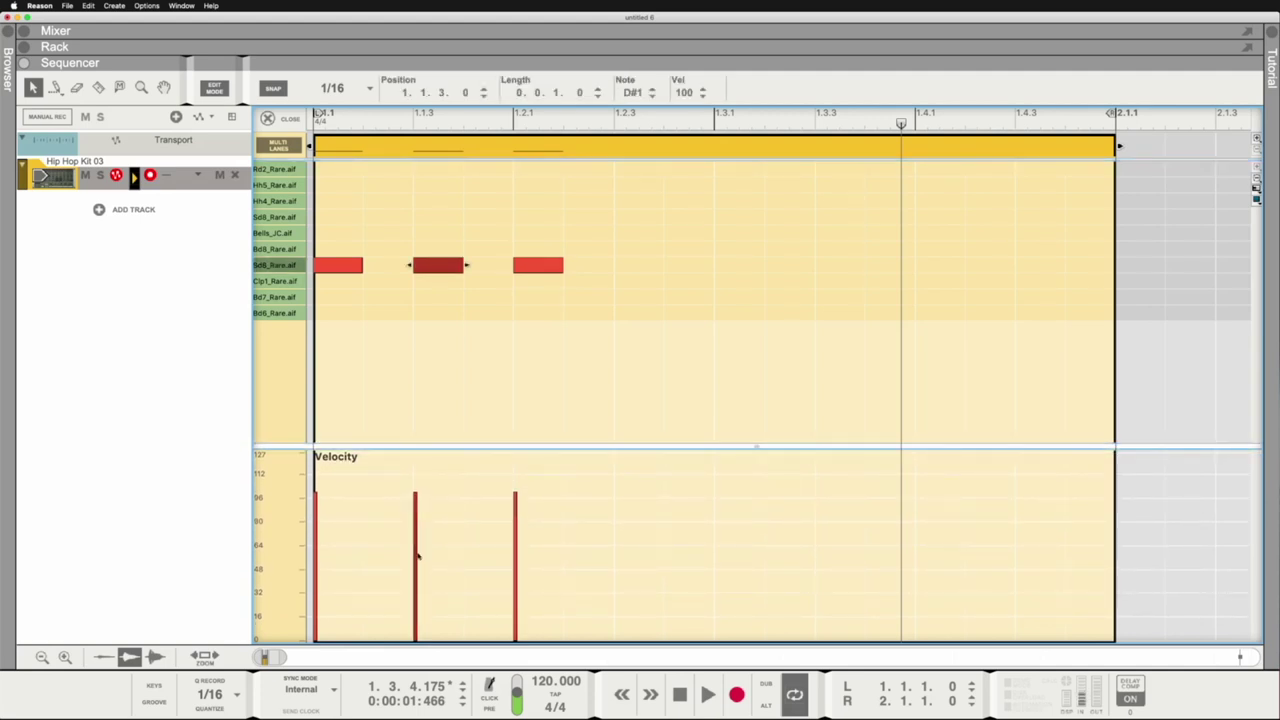
{"action": "left_click", "coordinate": [55, 88]}
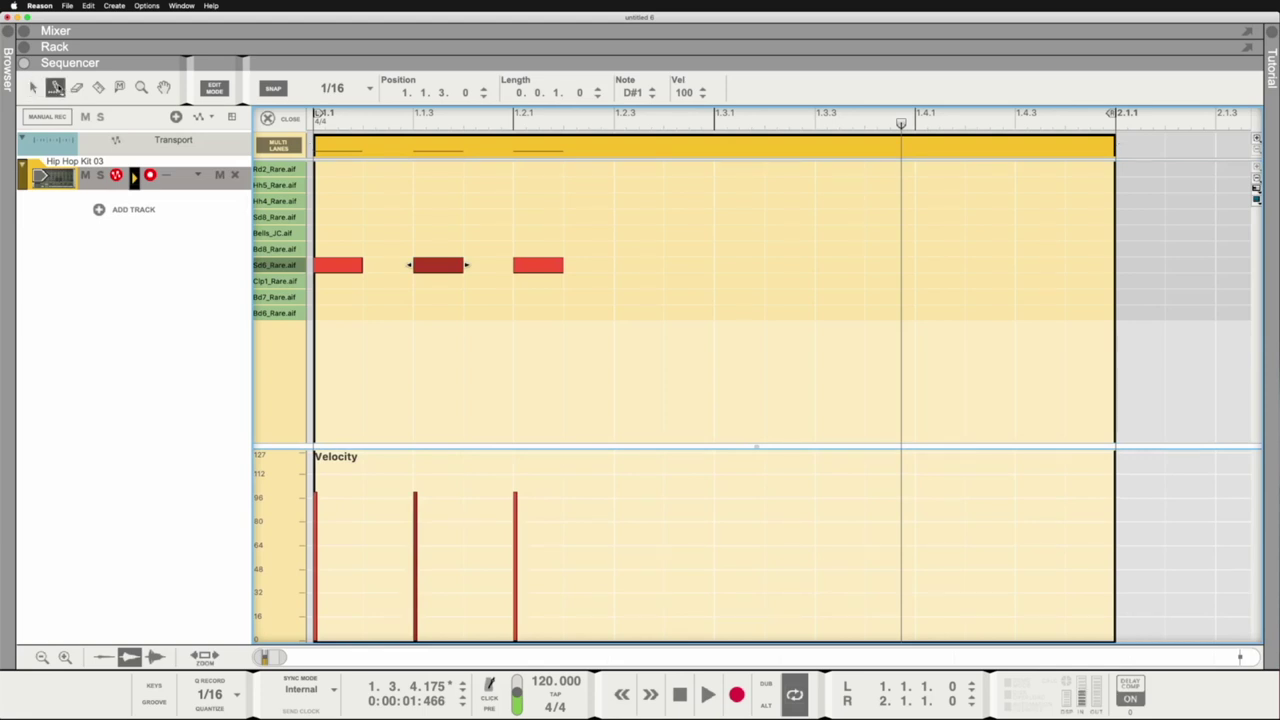
{"action": "left_click", "coordinate": [55, 88]}
{"action": "left_click", "coordinate": [416, 578]}
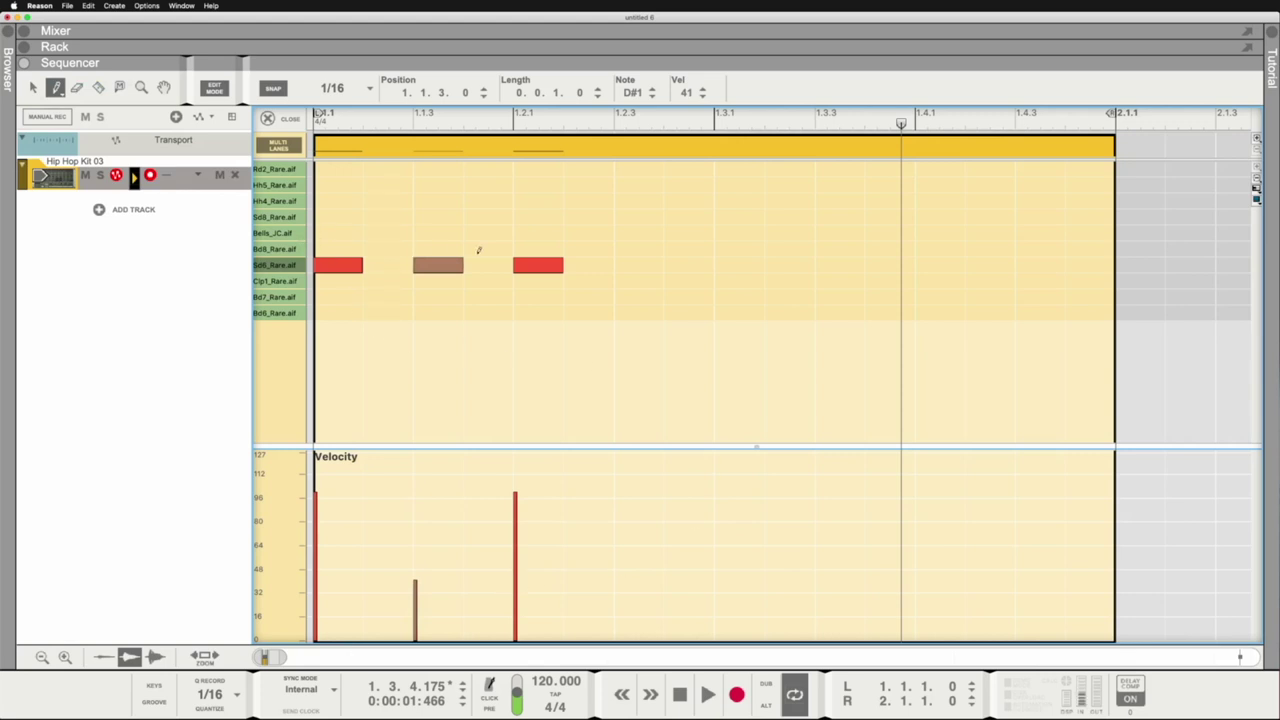
Raise the velocity of the snare at 1.1.1 to nearly the maximum and lower the one at 1.1.3 to 24.
{"action": "left_click", "coordinate": [317, 460]}
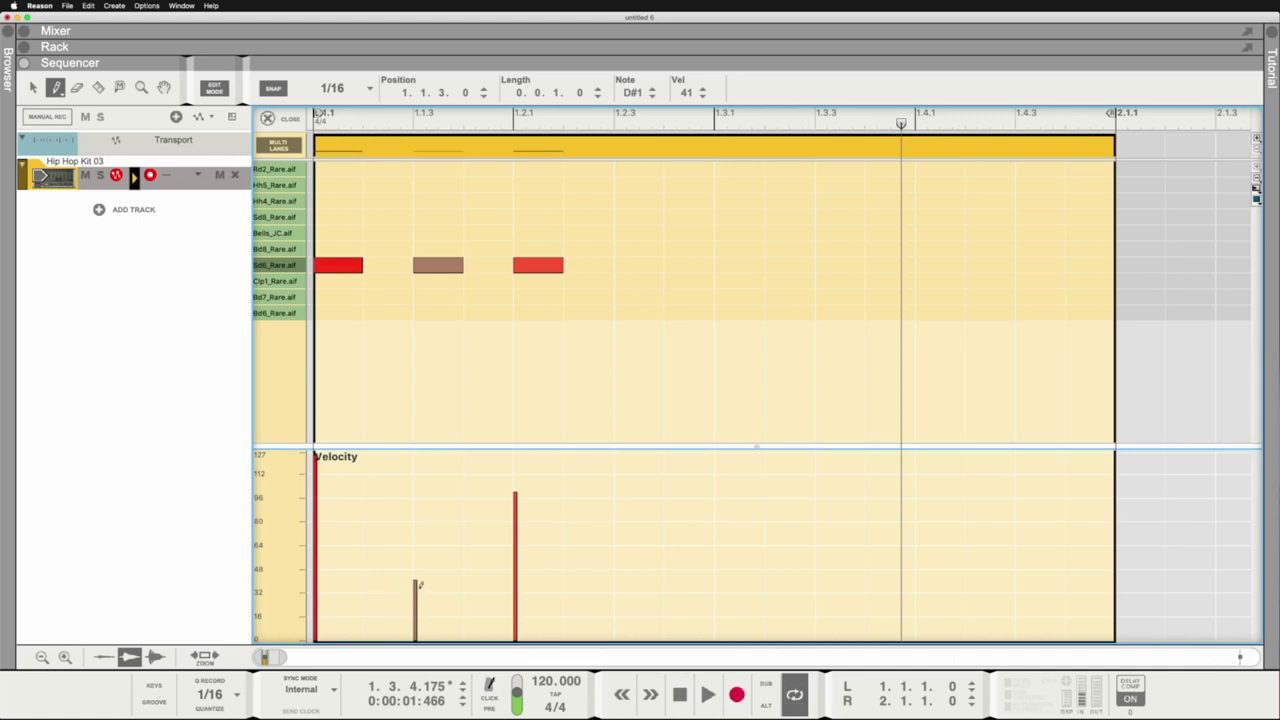
{"action": "left_click_drag", "start_coordinate": [416, 592], "coordinate": [417, 600]}
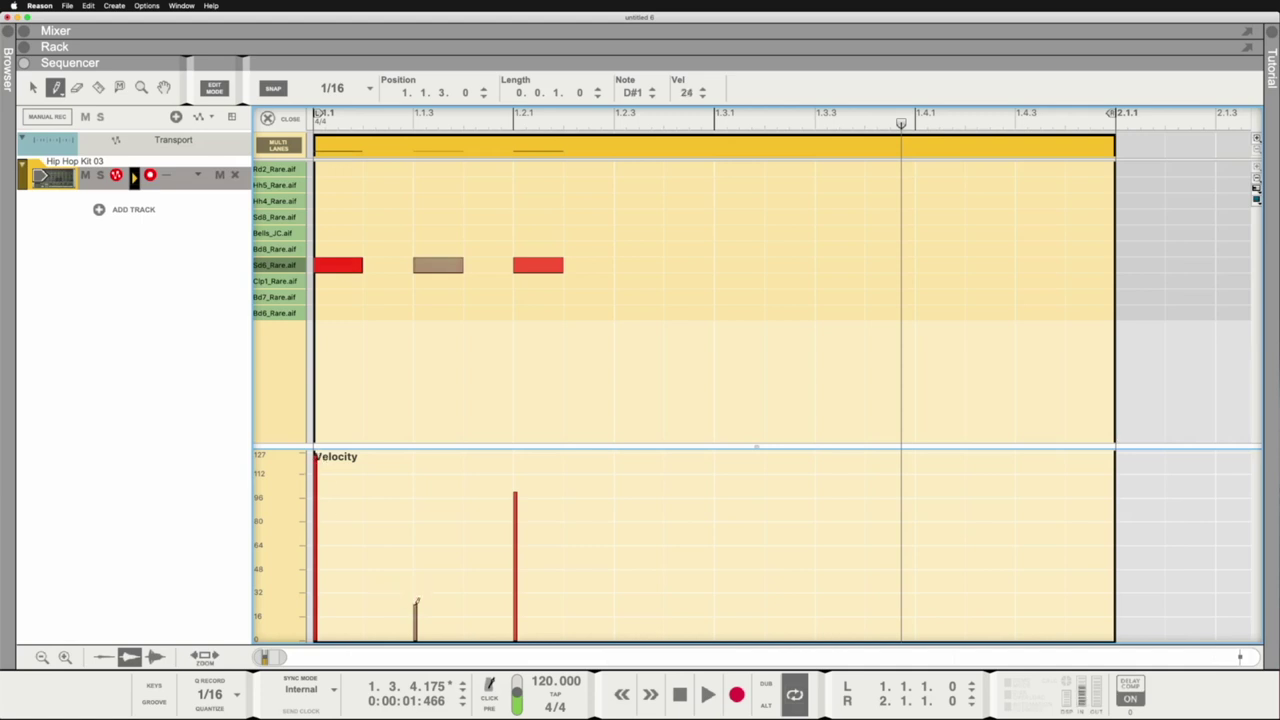
Lower the velocity of the snare at 1.2.1 to about 65 and play the loop.
{"action": "left_click", "coordinate": [516, 540]}
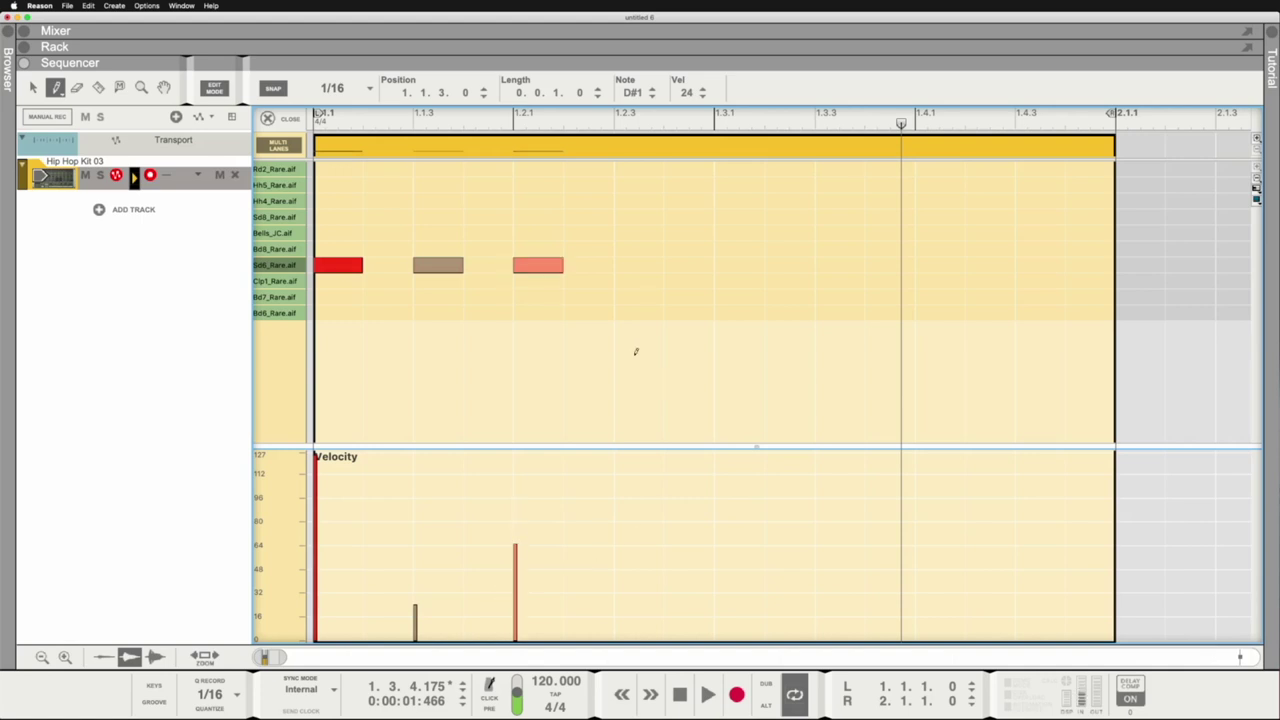
{"action": "key", "text": "space"}
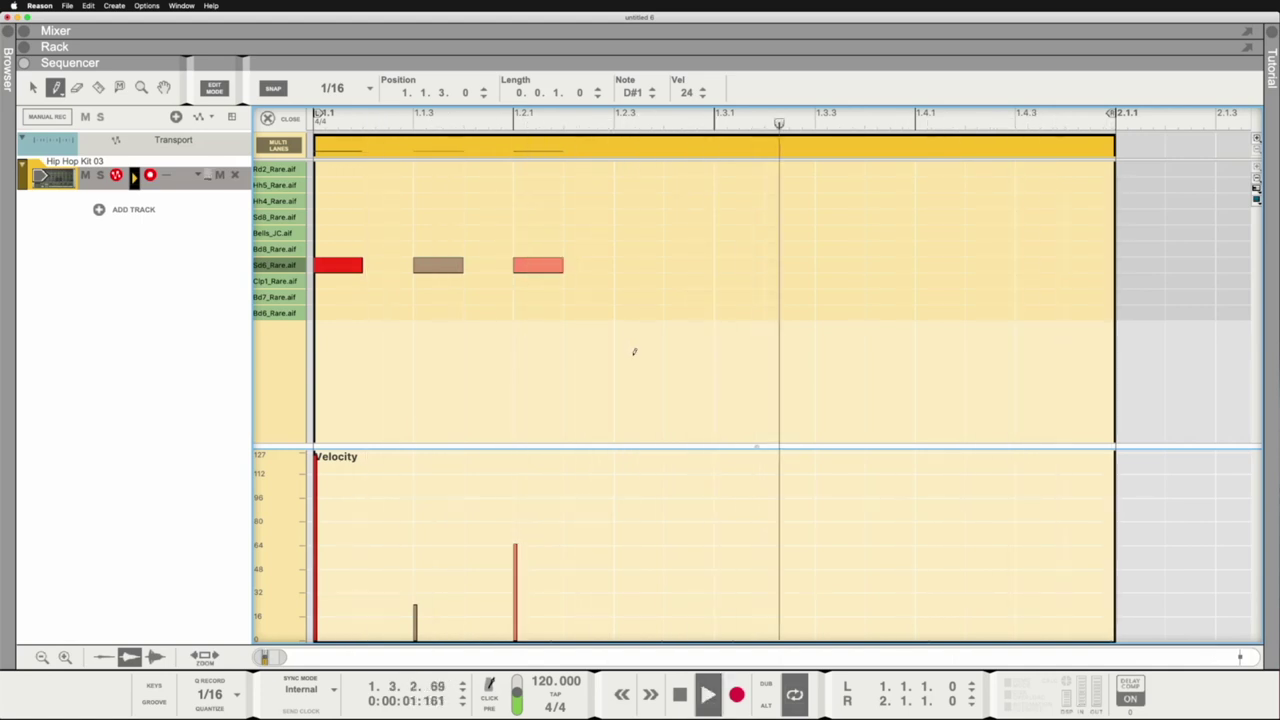
{"action": "key", "text": "space"}
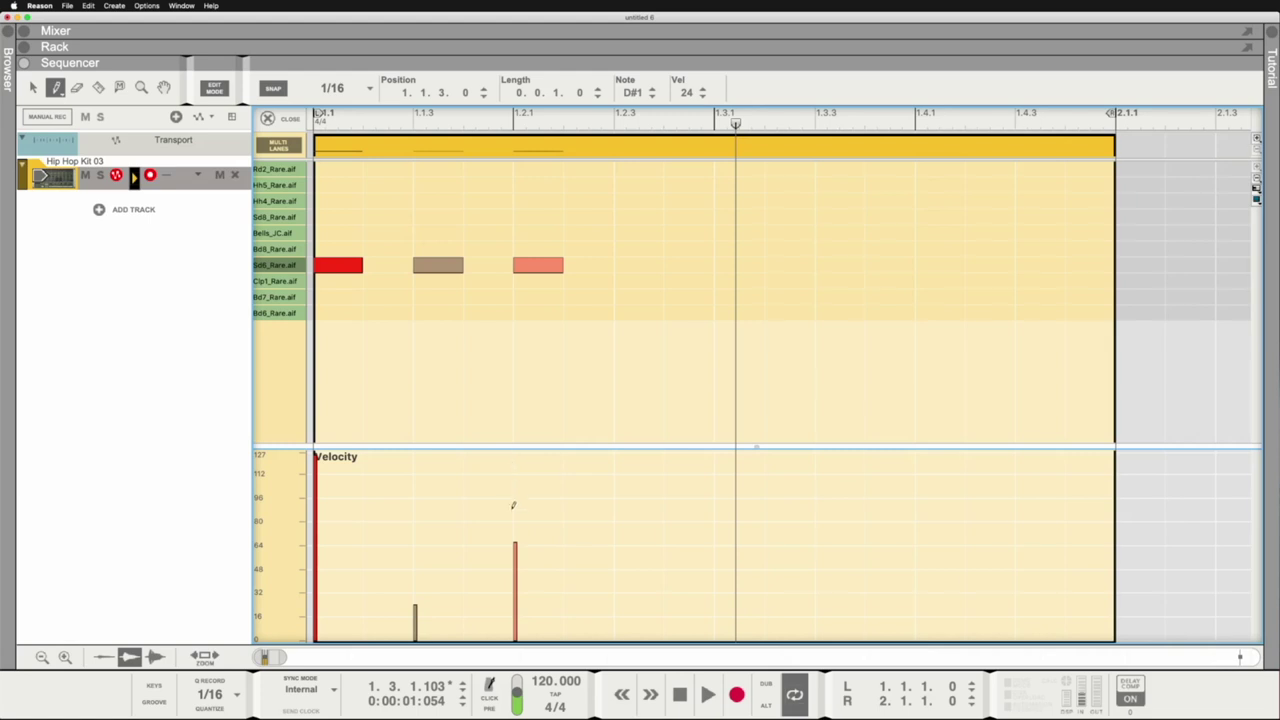
Raise the velocity of the snare at 1.2.1 to about 115, lower the one at 1.1.3 to 12, and play the loop.
{"action": "left_click", "coordinate": [515, 507]}
{"action": "left_click", "coordinate": [514, 470]}
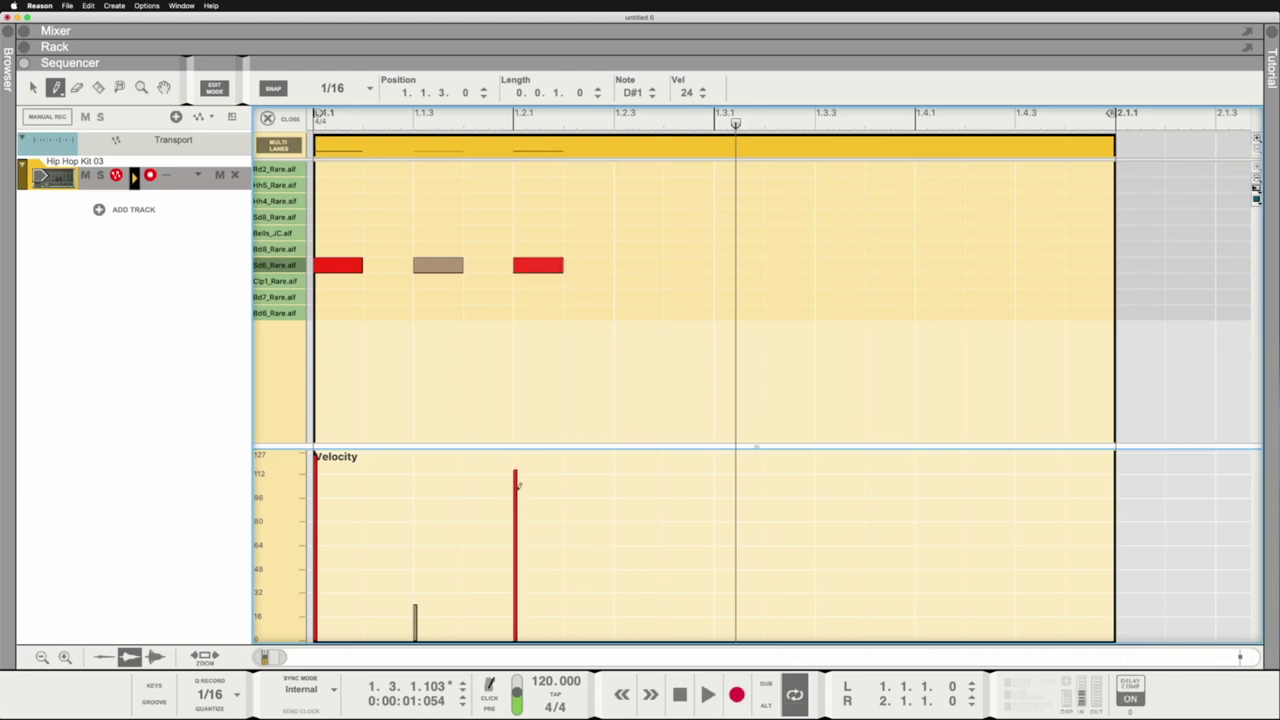
{"action": "left_click", "coordinate": [415, 622]}
{"action": "key", "text": "space"}
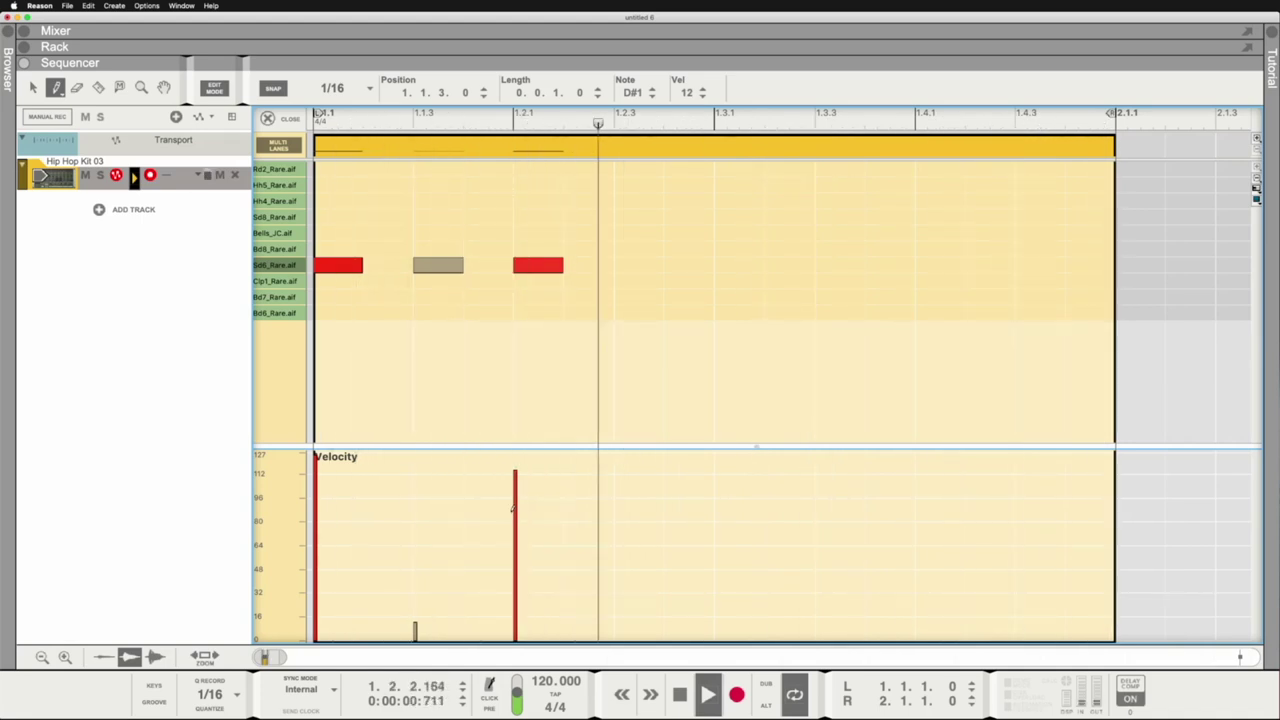
{"action": "key", "text": "space"}
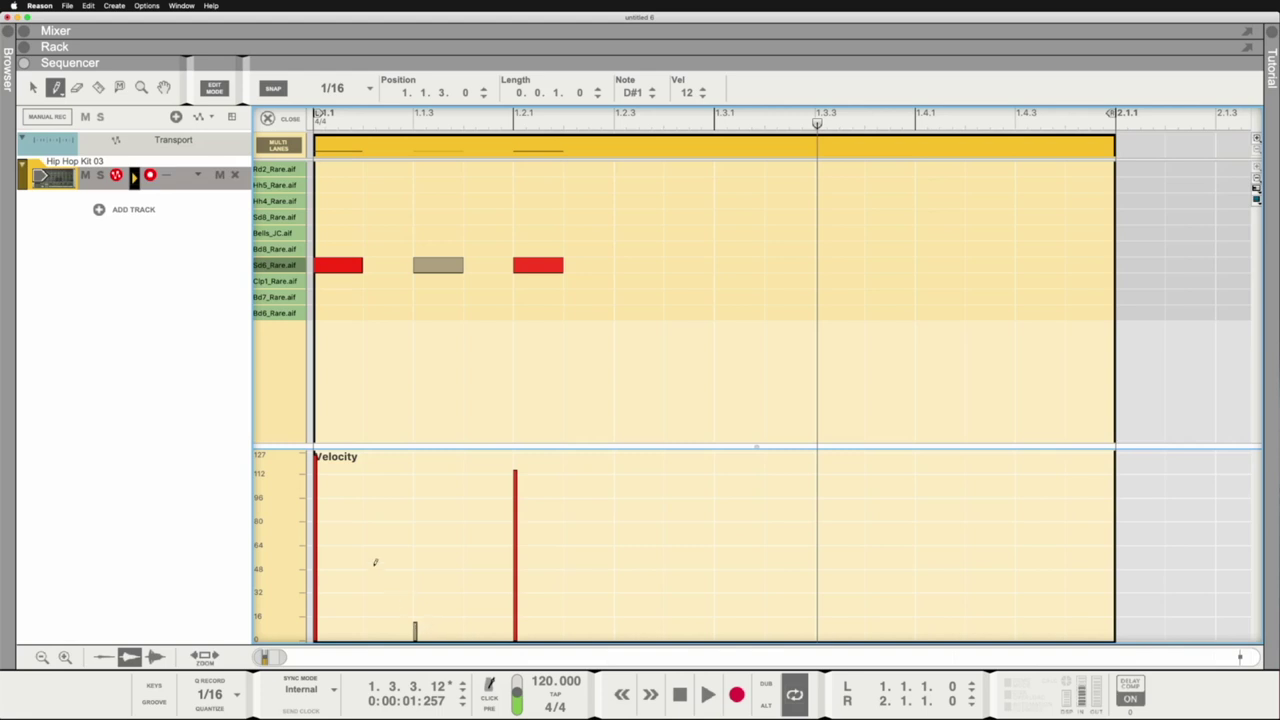
Even out the velocities of the snares at 1.1.1, 1.1.3 and 1.2.1 at about 97 and play the loop.
{"action": "left_click_drag", "start_coordinate": [418, 488], "coordinate": [382, 498]}
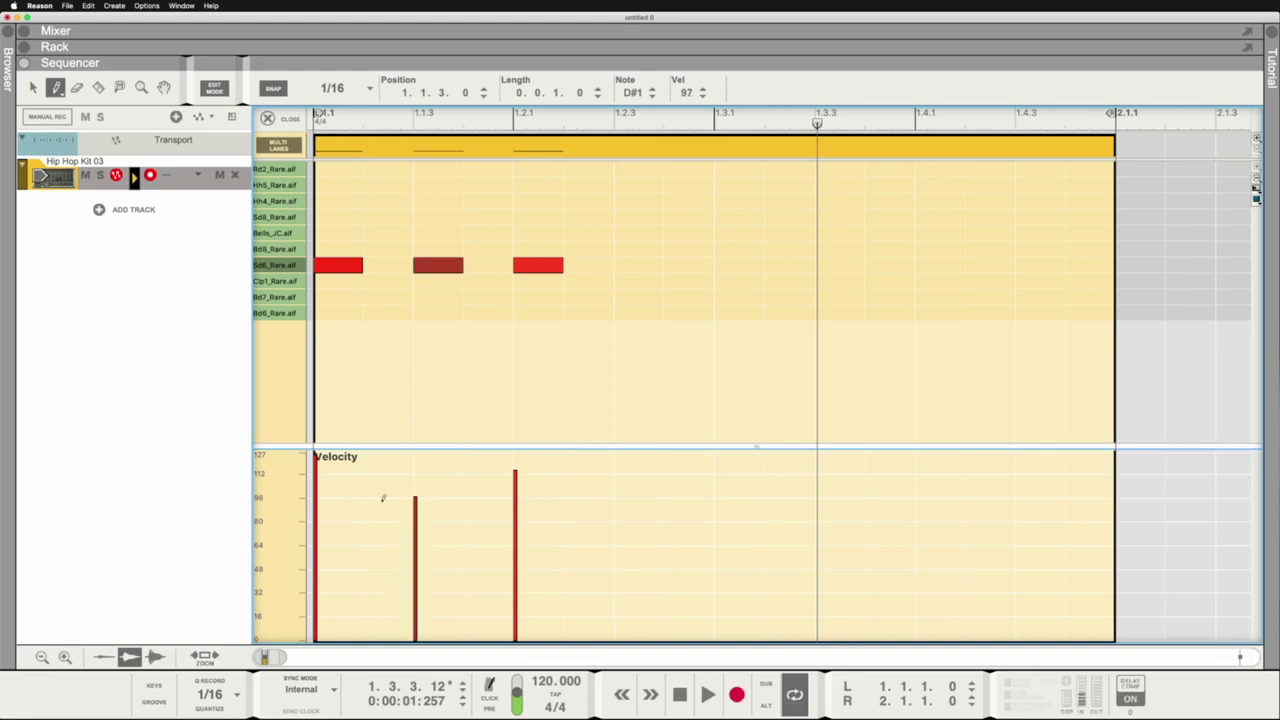
{"action": "left_click", "coordinate": [318, 495]}
{"action": "key", "text": "space"}
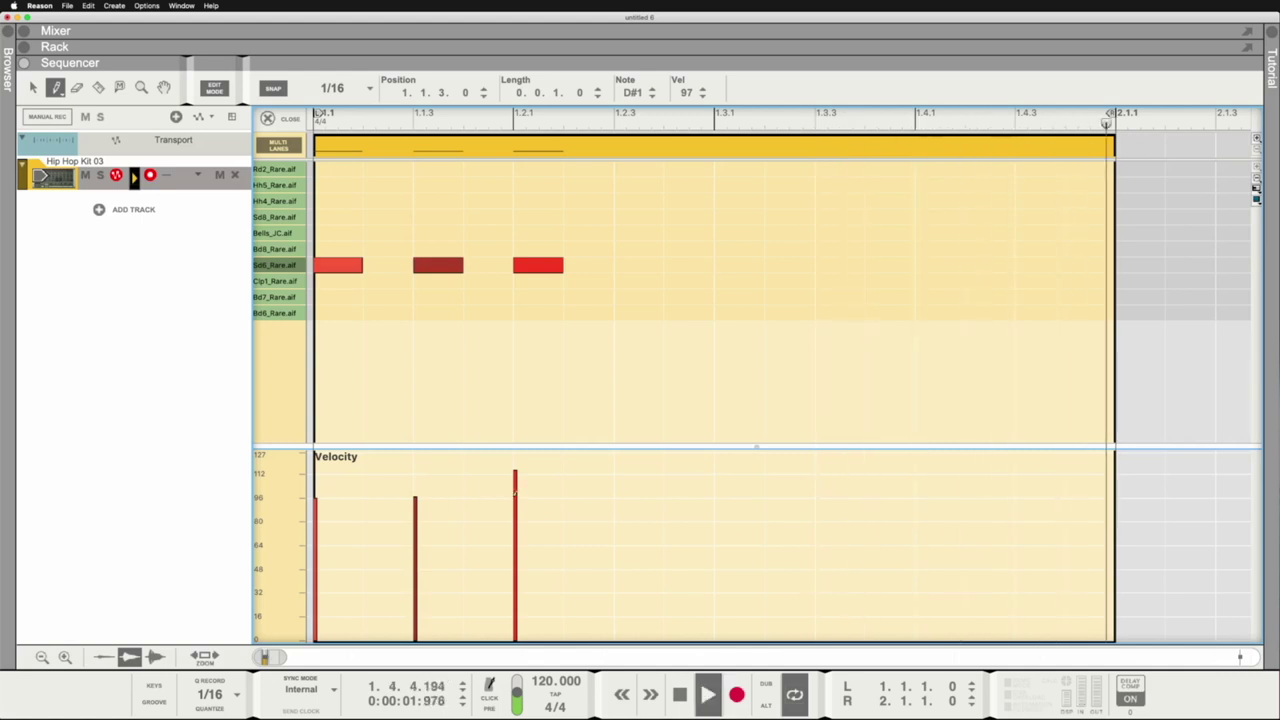
{"action": "left_click", "coordinate": [516, 494]}
{"action": "key", "text": "space"}
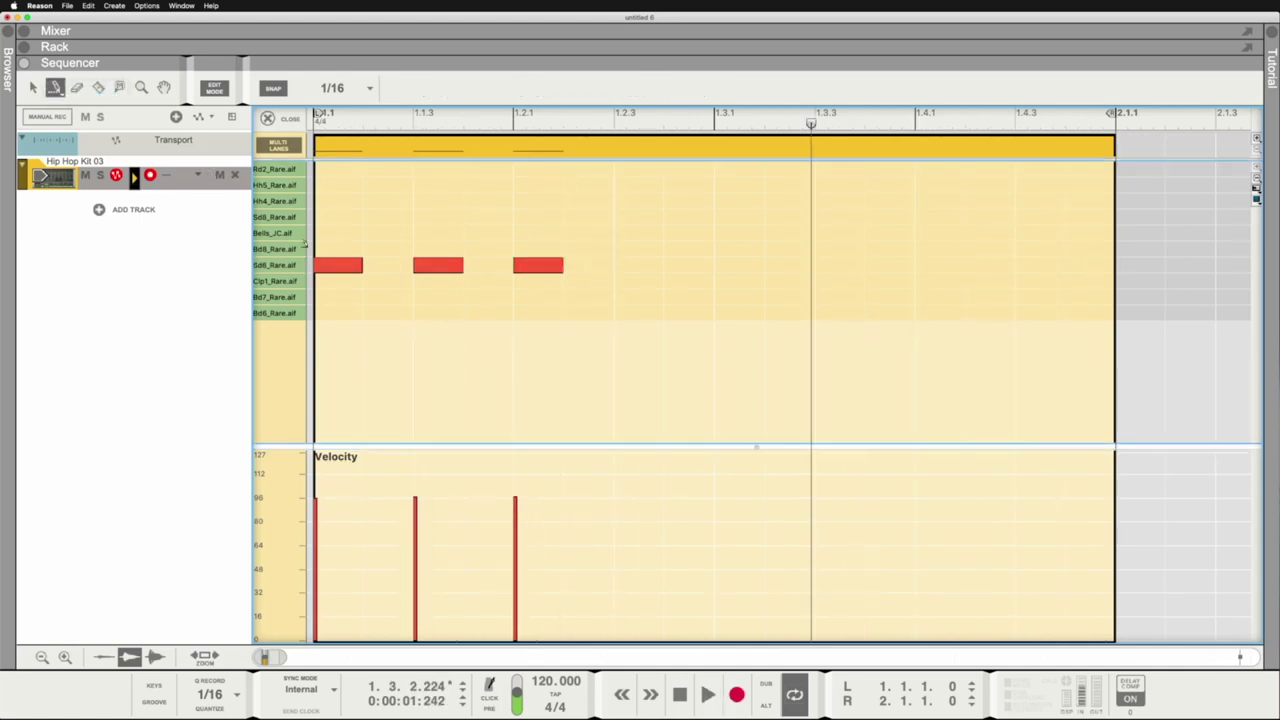
Fill the Sd6_Rare.aif lane with sixteenth-note snares from 1.1.2 to the bar's end, with velocities ramping up from 56 to about 110.
{"action": "left_click_drag", "start_coordinate": [365, 264], "coordinate": [1089, 261]}
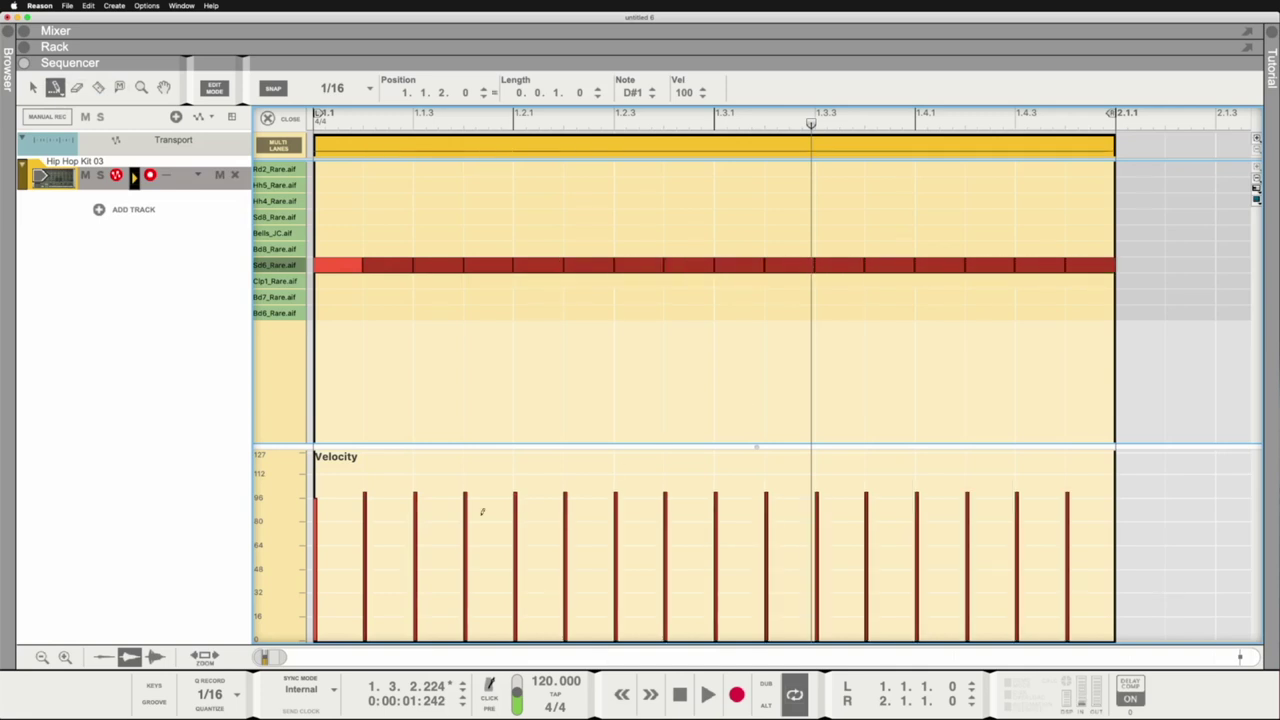
{"action": "left_click_drag", "start_coordinate": [356, 579], "coordinate": [1079, 482]}
{"action": "key", "text": "space"}
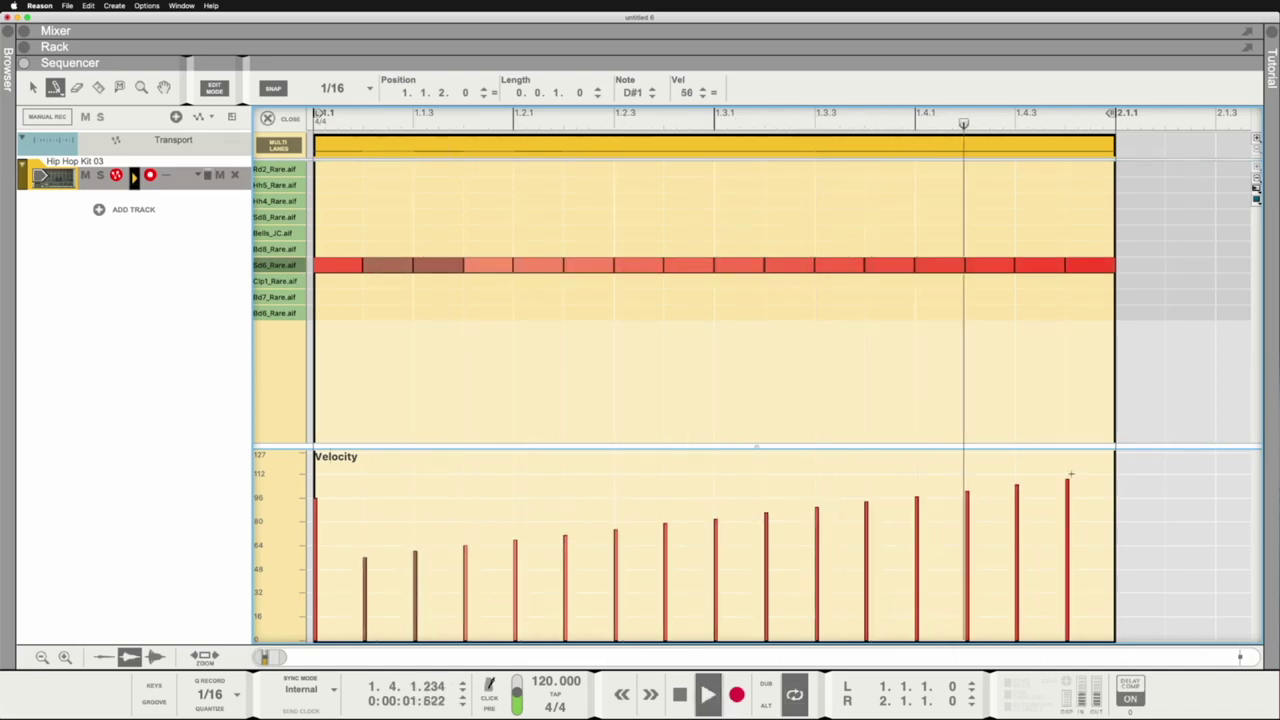
Redraw the snares' rising velocity ramp from 1.1.2 onward, first starting at 5, and again from 9 up to 127, playing the loop each time.
{"action": "left_click_drag", "start_coordinate": [1068, 477], "coordinate": [346, 638]}
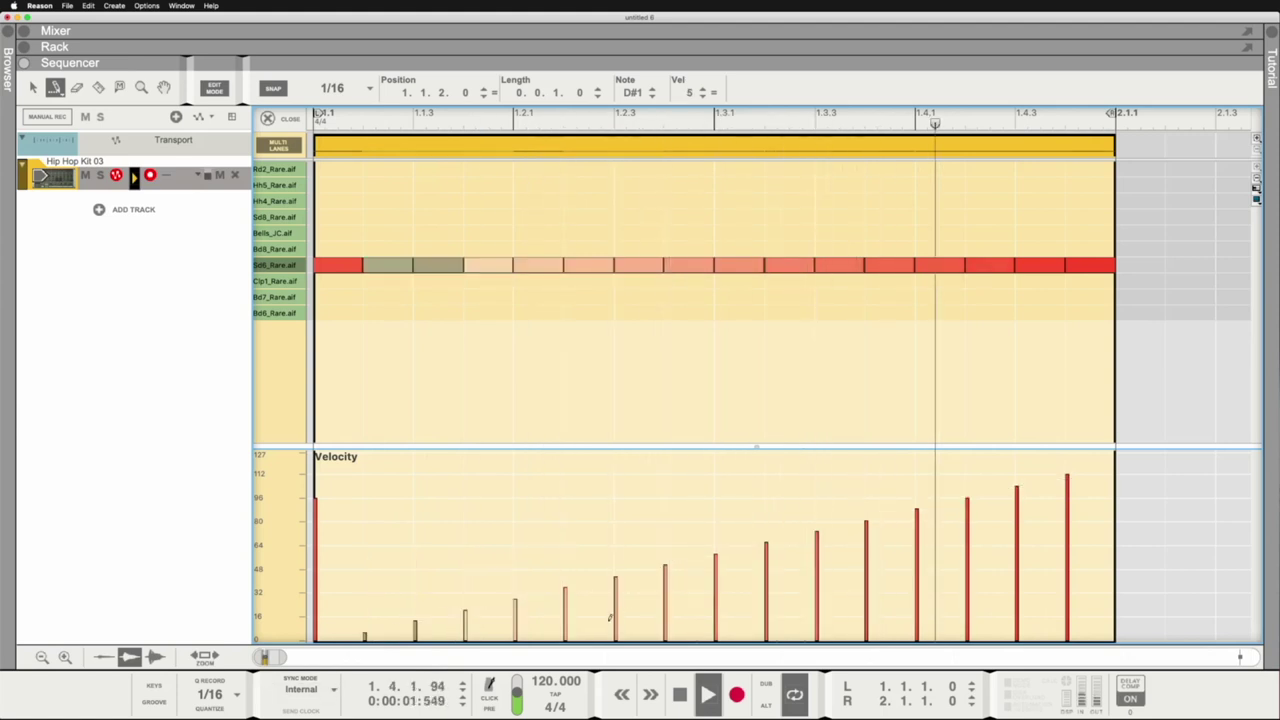
{"action": "key", "text": "space"}
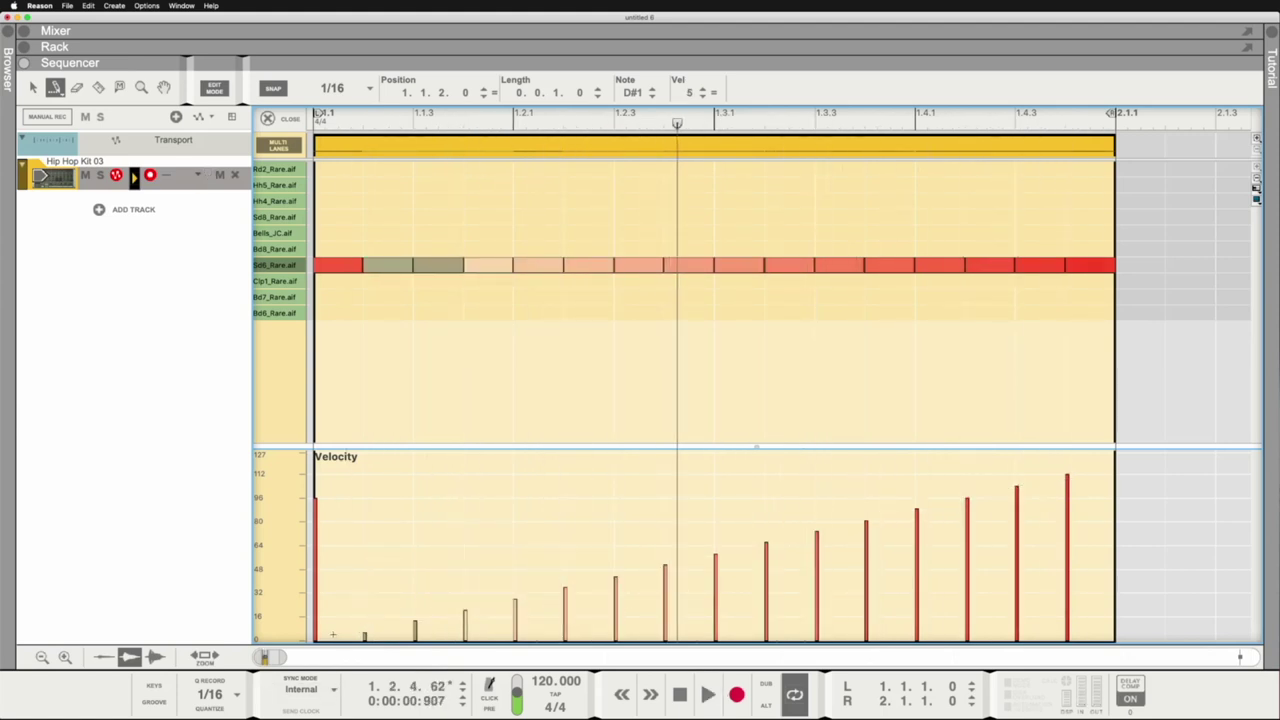
{"action": "left_click_drag", "start_coordinate": [336, 632], "coordinate": [1067, 420]}
{"action": "key", "text": "space"}
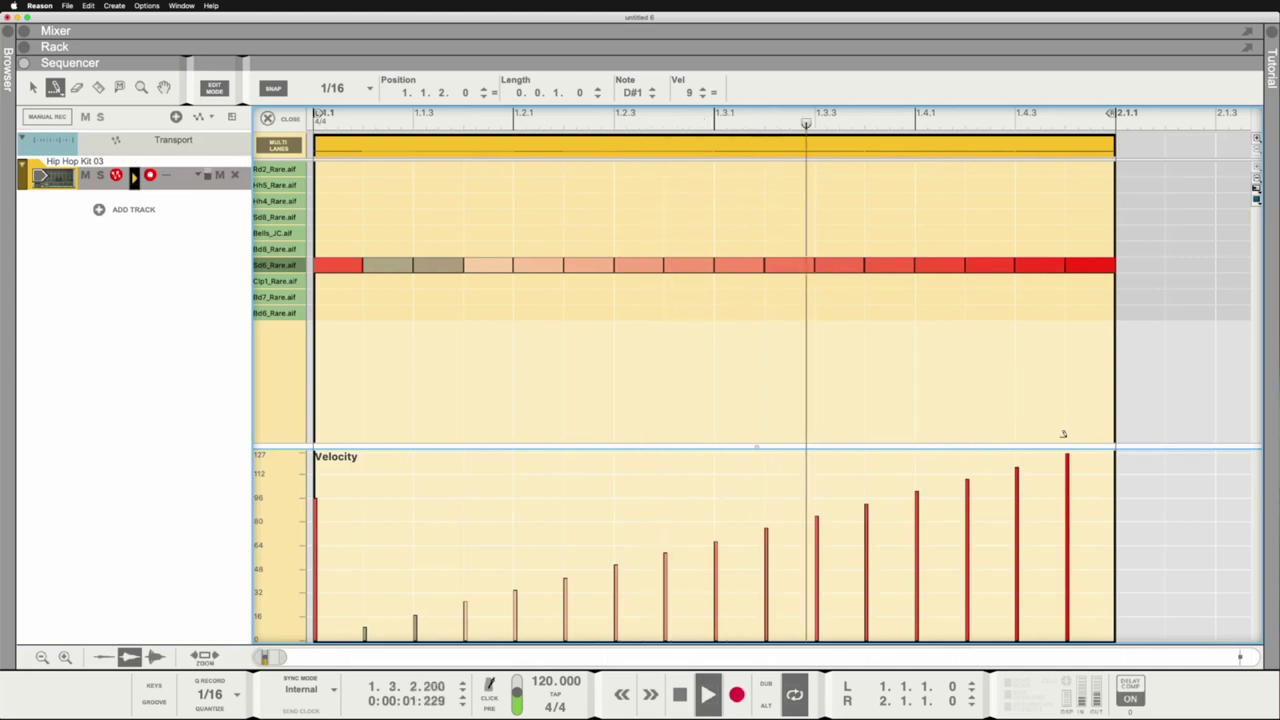
{"action": "key", "text": "space"}
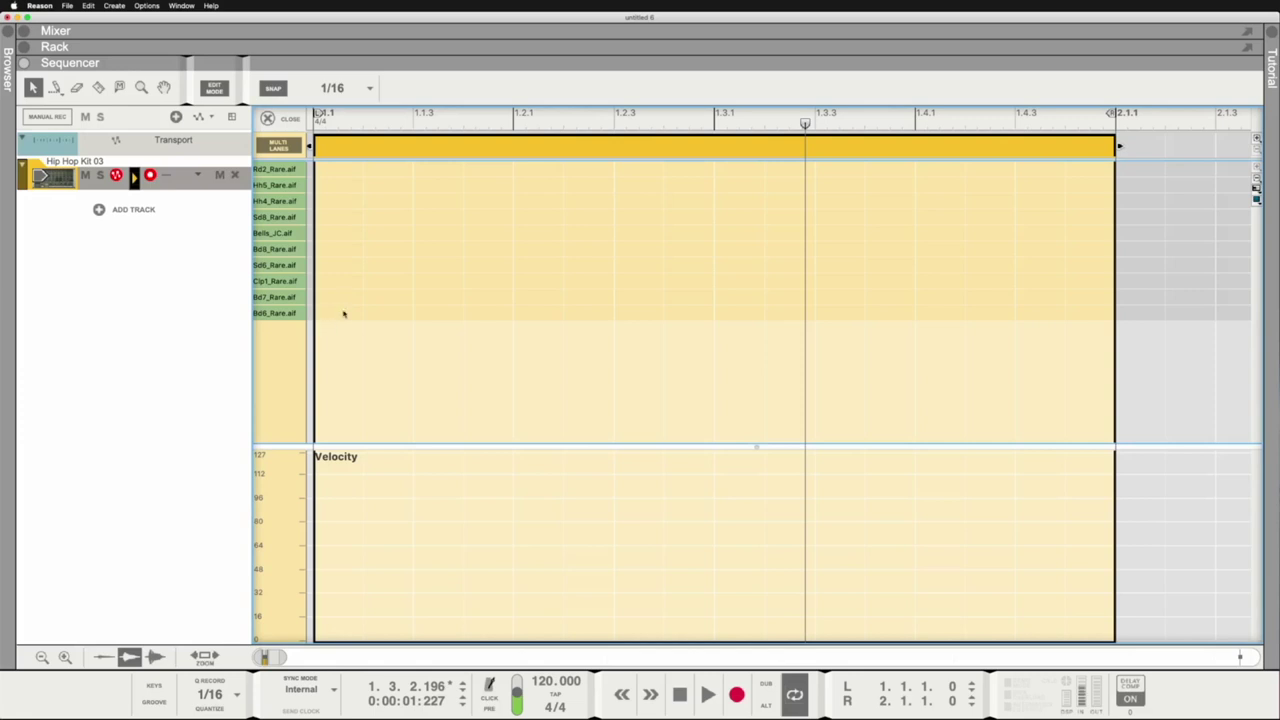
Add four consecutive sixteenth-note hi-hats from 1.1.1 to 1.1.4 in the Hh4_Rare.aif lane.
{"action": "left_click", "coordinate": [340, 201], "text": "alt"}
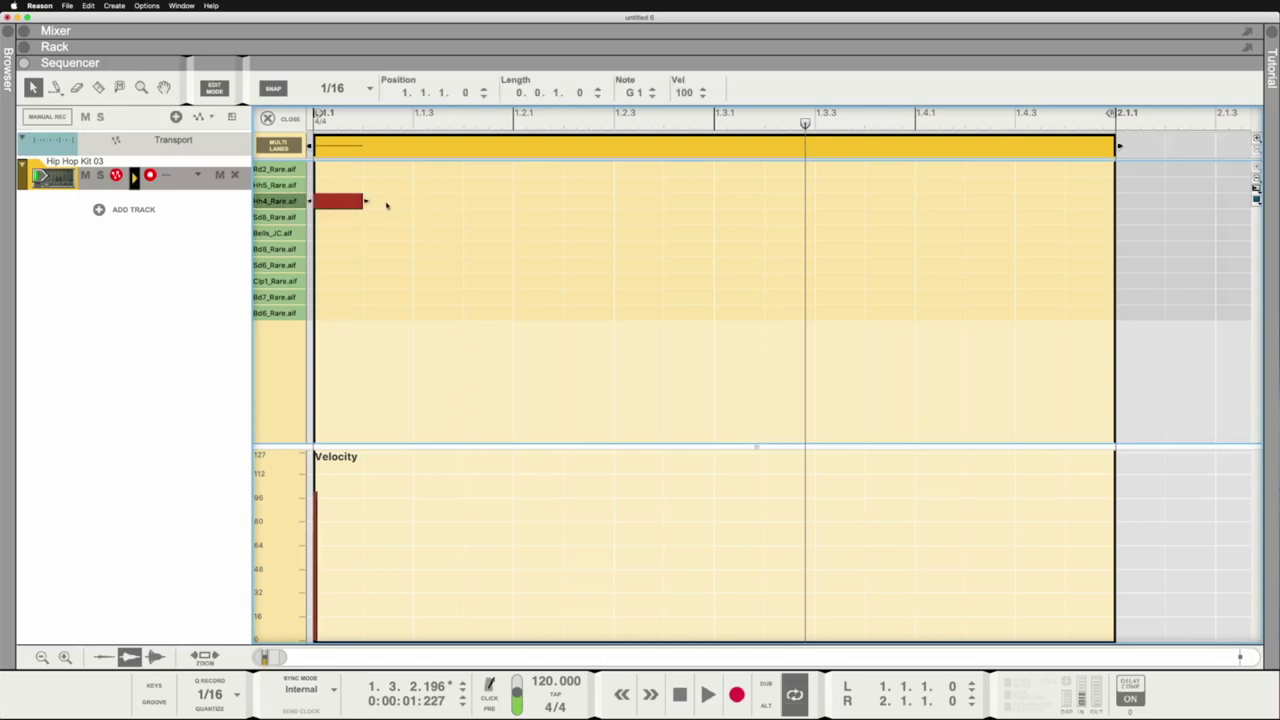
{"action": "left_click", "coordinate": [388, 201], "text": "alt"}
{"action": "left_click", "coordinate": [432, 201], "text": "alt"}
{"action": "left_click", "coordinate": [500, 201], "text": "alt"}
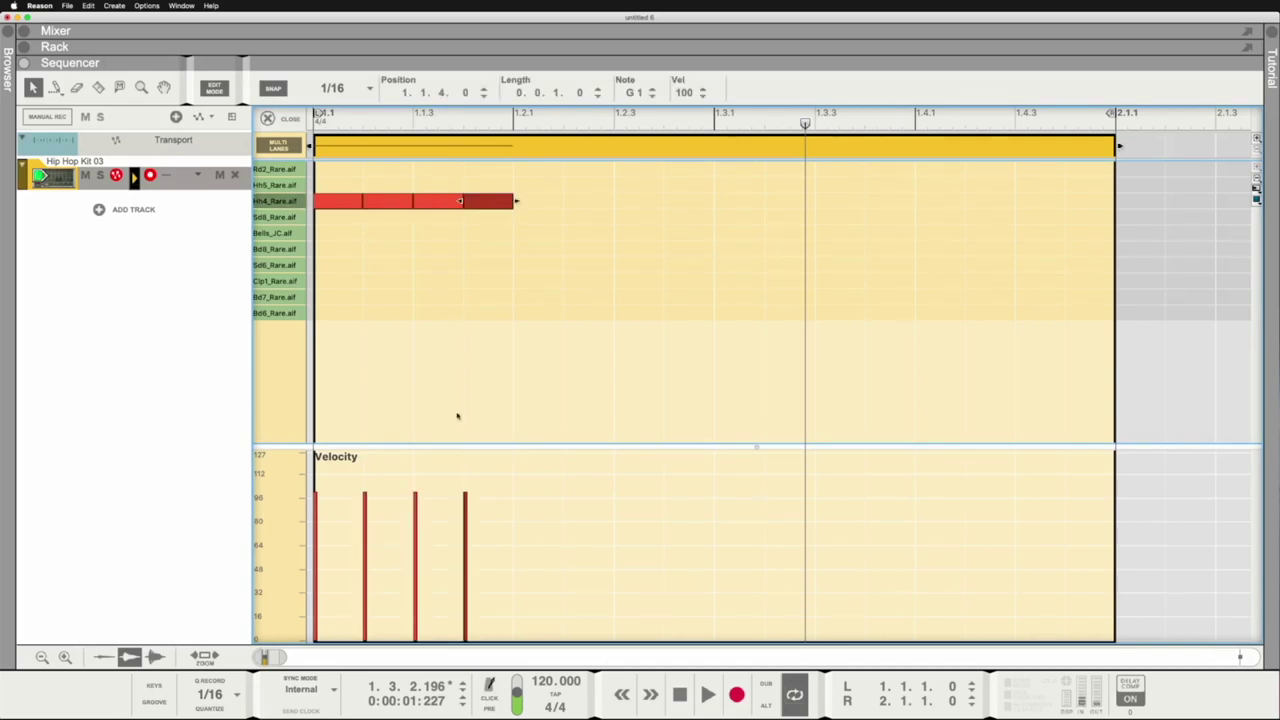
Set the velocities of the four hi-hats to about 64, 30, 117 and 37 in order with the Pencil tool.
{"action": "left_click", "coordinate": [55, 87]}
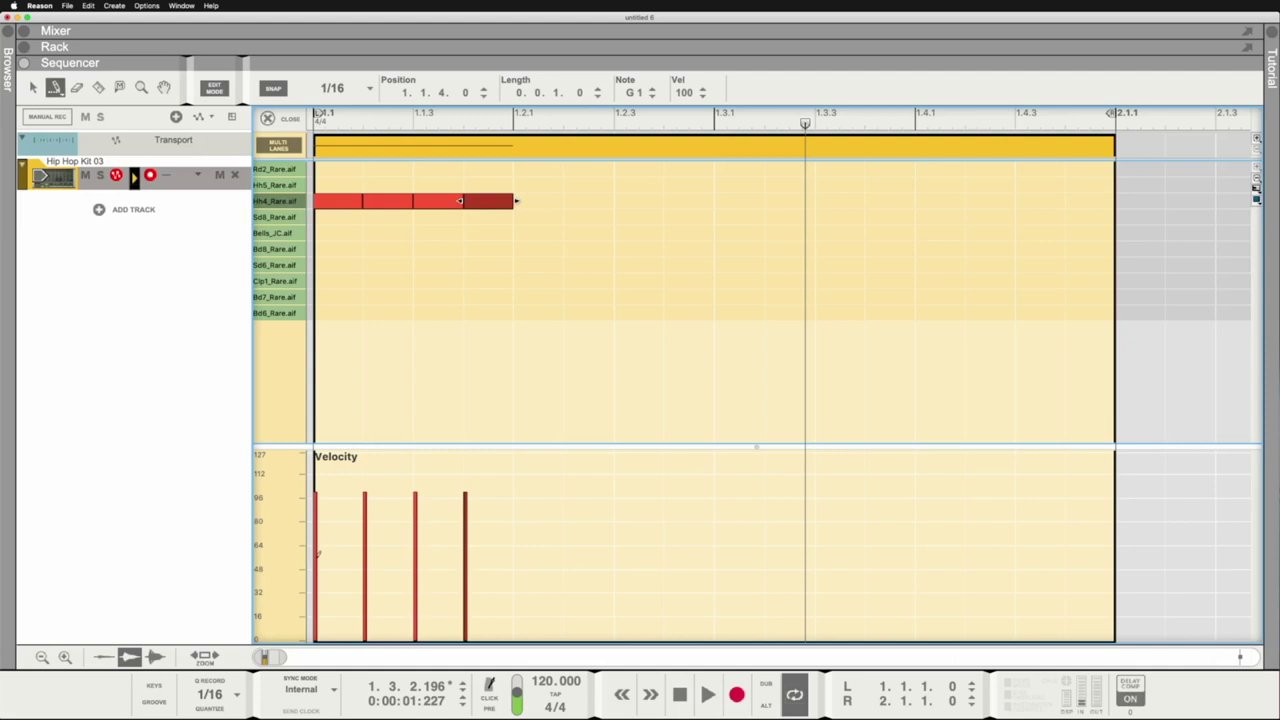
{"action": "left_click", "coordinate": [317, 543]}
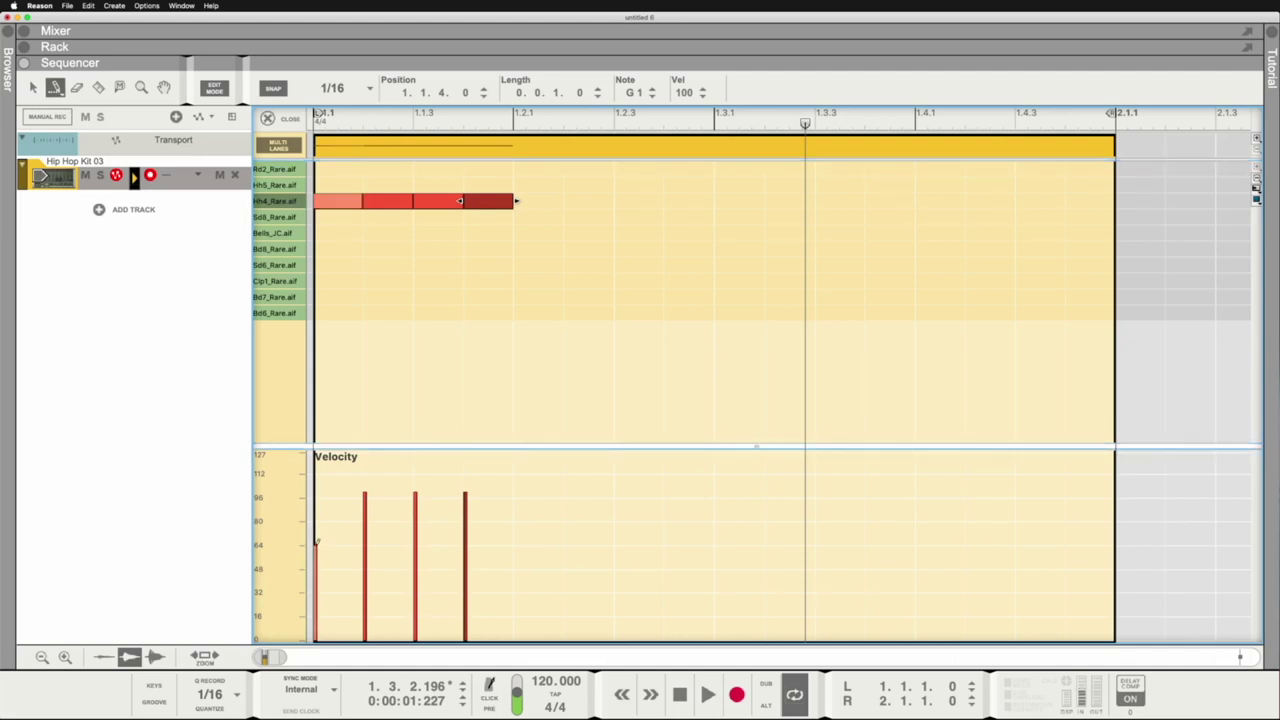
{"action": "left_click", "coordinate": [366, 593]}
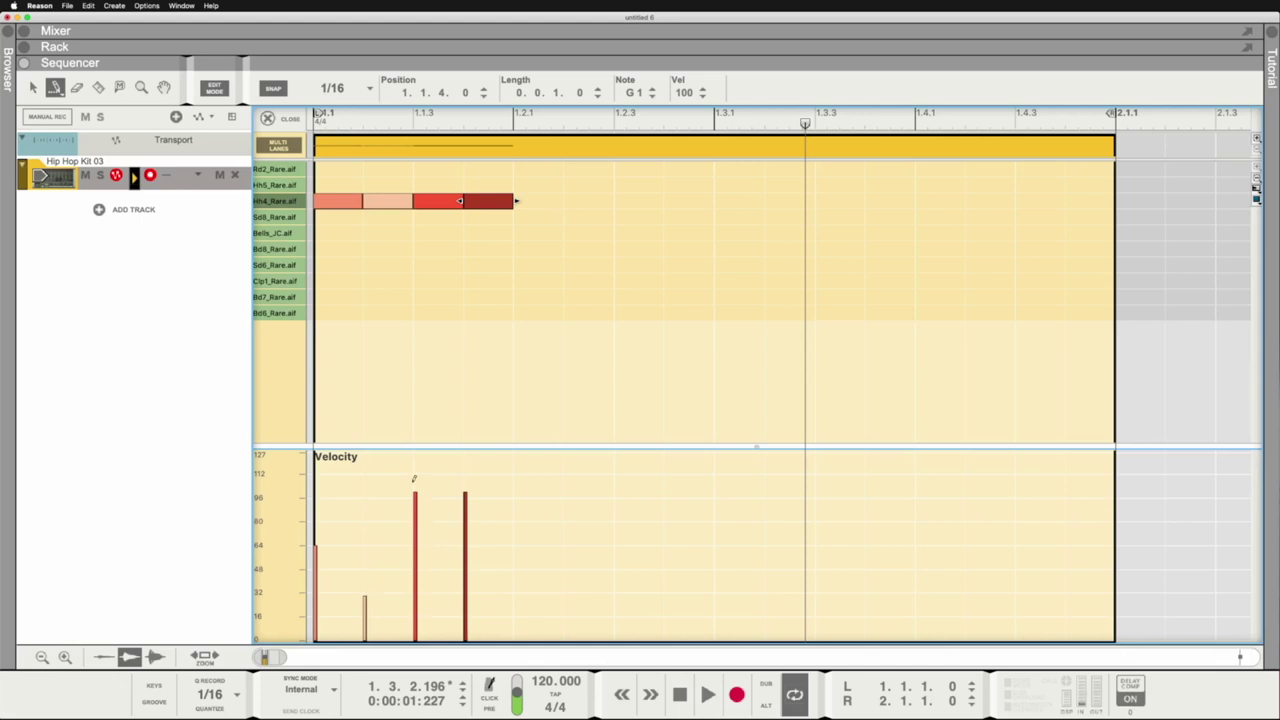
{"action": "left_click_drag", "start_coordinate": [416, 479], "coordinate": [417, 465]}
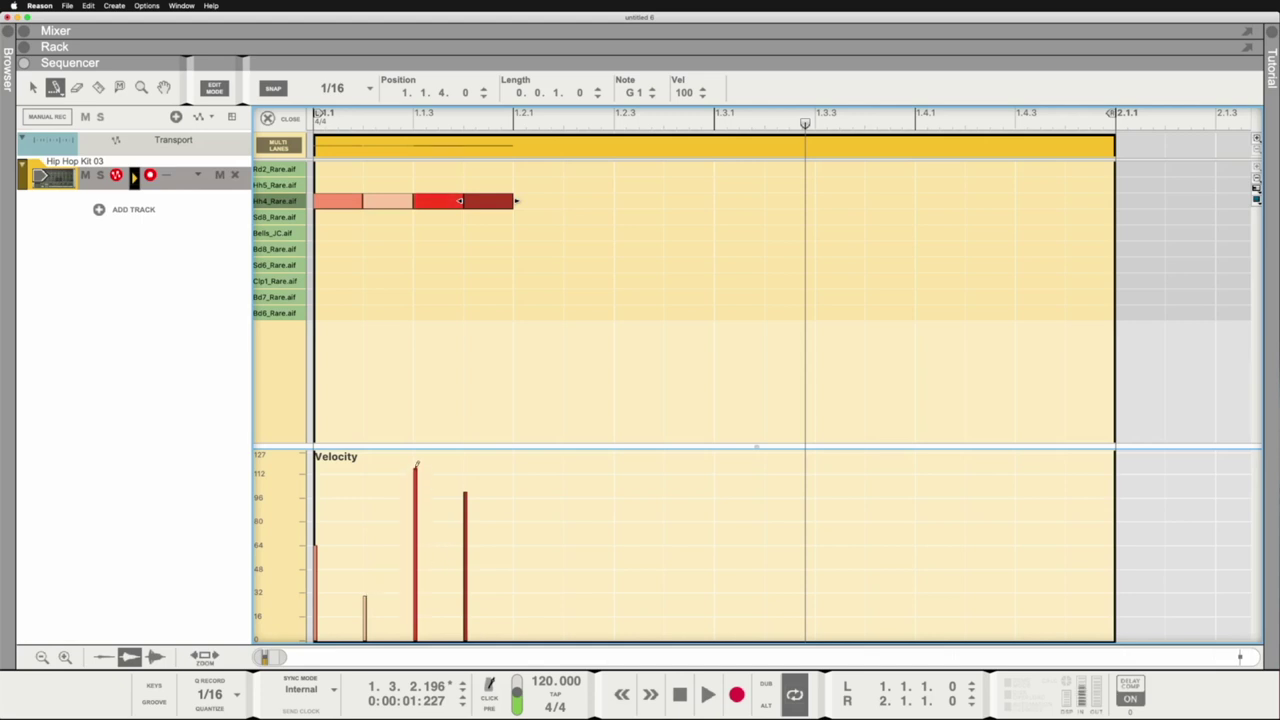
{"action": "left_click", "coordinate": [465, 584]}
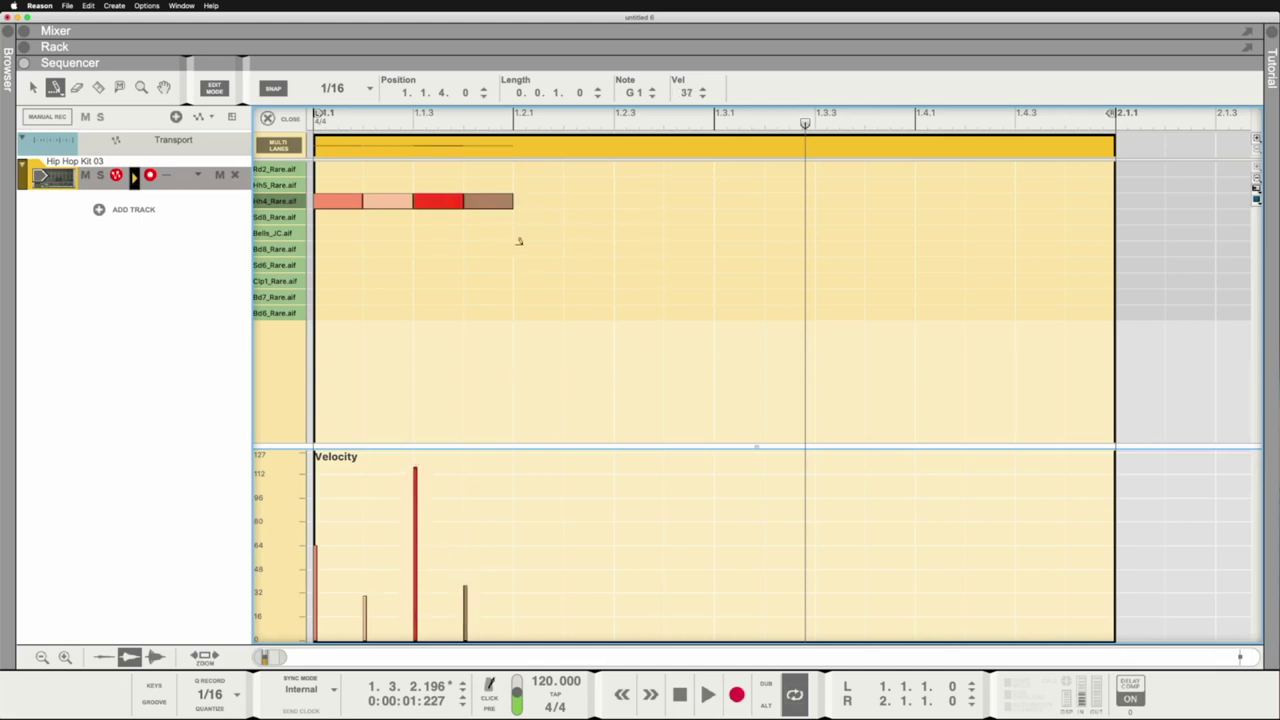
Select the four hi-hats, duplicate them three times to fill the bar, and play the loop.
{"action": "left_click", "coordinate": [32, 87]}
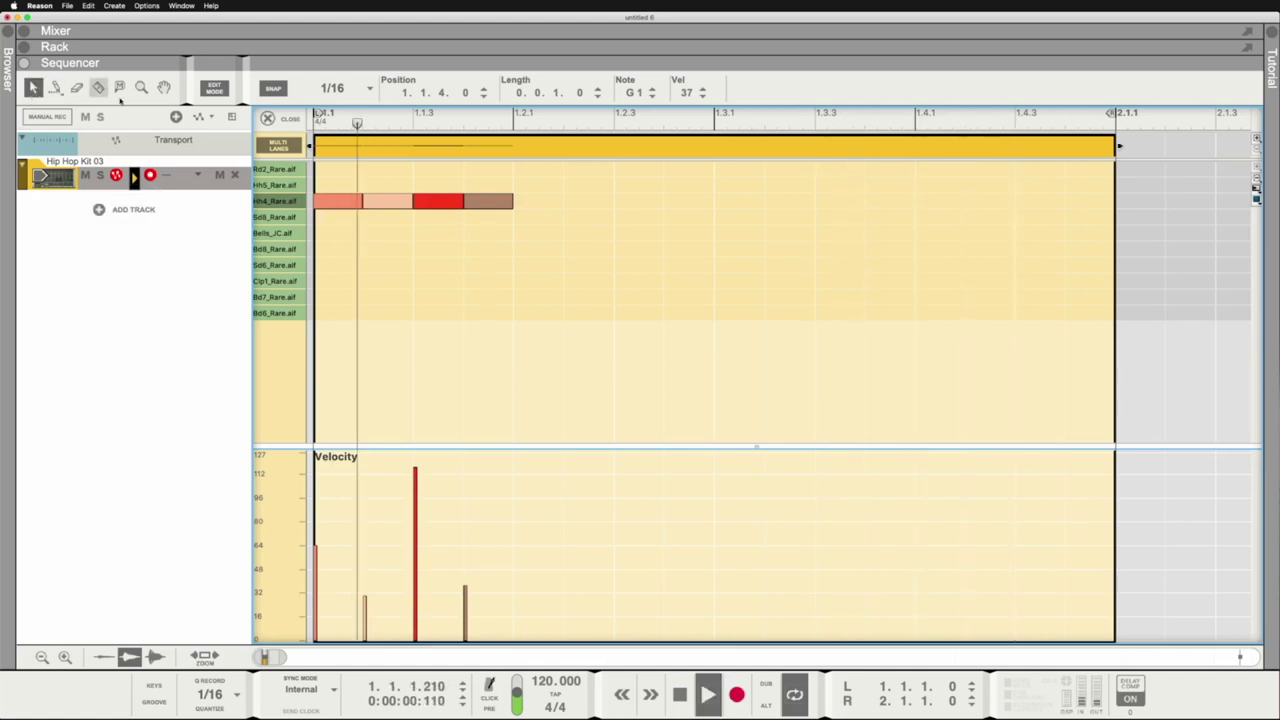
{"action": "left_click_drag", "start_coordinate": [486, 180], "coordinate": [348, 226]}
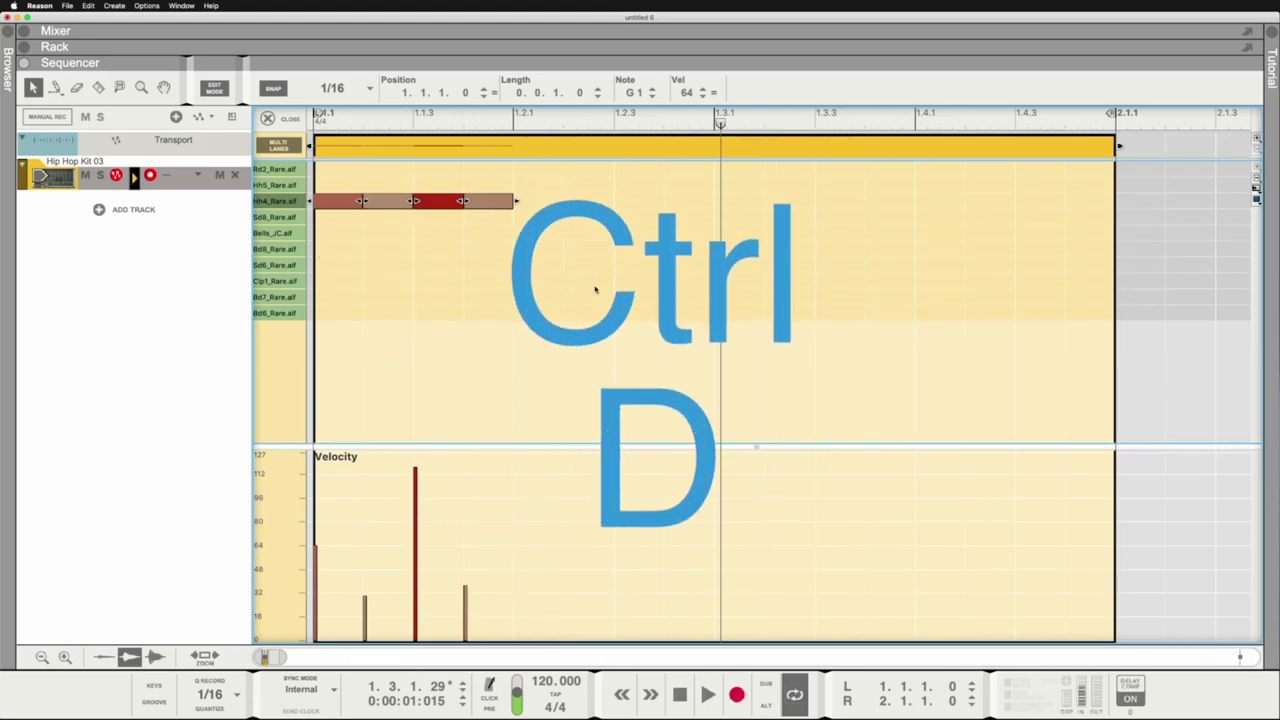
{"action": "key", "text": "ctrl+d"}
{"action": "key", "text": "ctrl+d"}
{"action": "key", "text": "ctrl+d"}
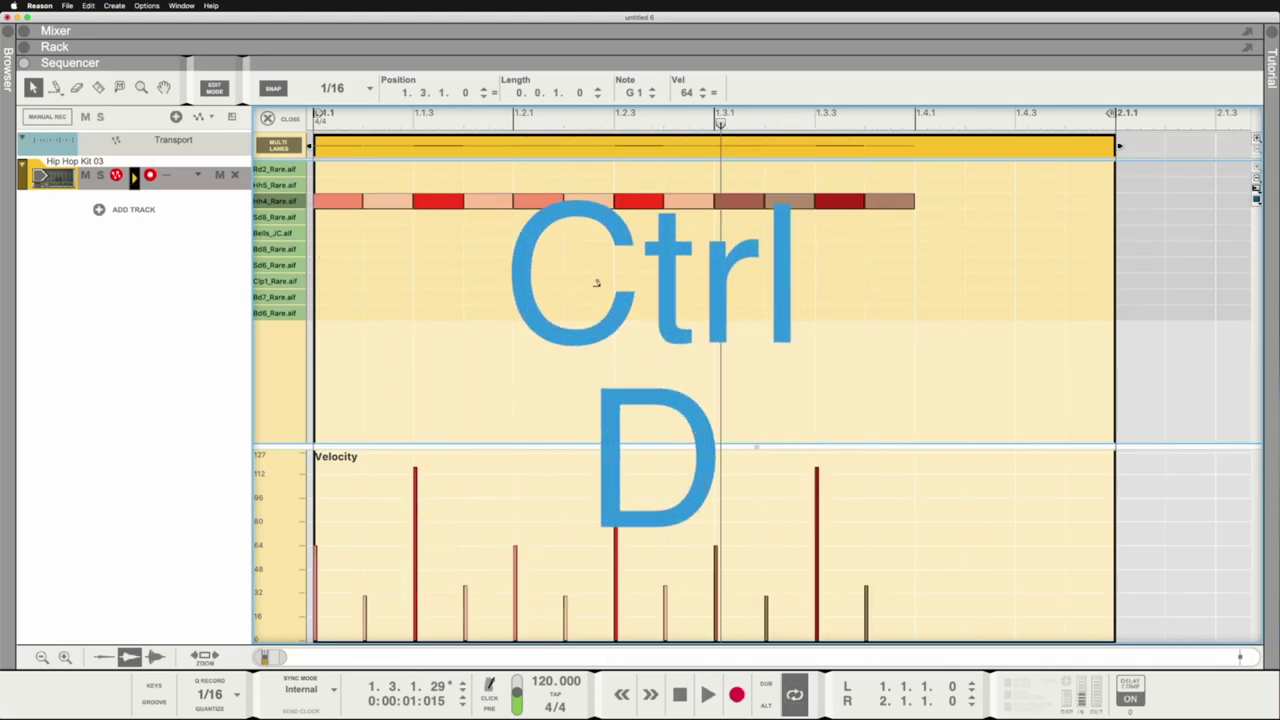
{"action": "key", "text": "space"}
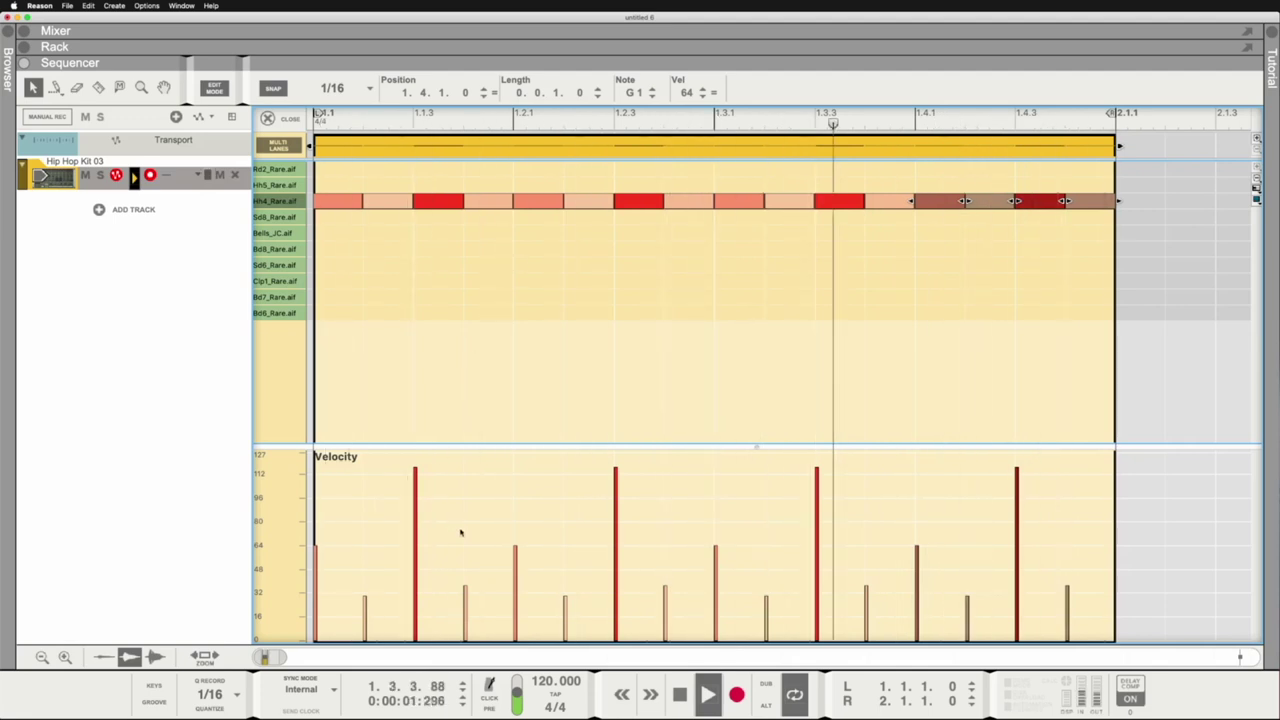
{"action": "key", "text": "space"}
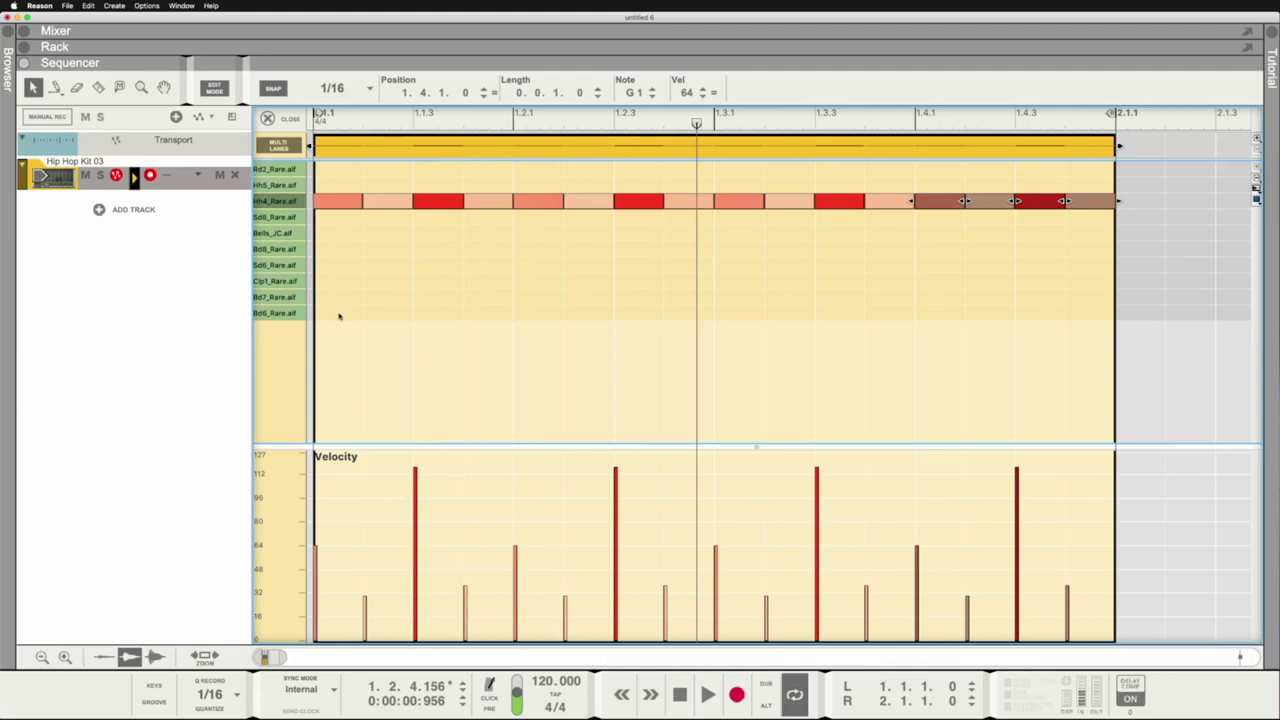
Add layered claps in the Clp1_Rare.aif lane and snares in the Sd6_Rare.aif lane at 1.2.1 and 1.4.1.
{"action": "left_click", "coordinate": [526, 288]}
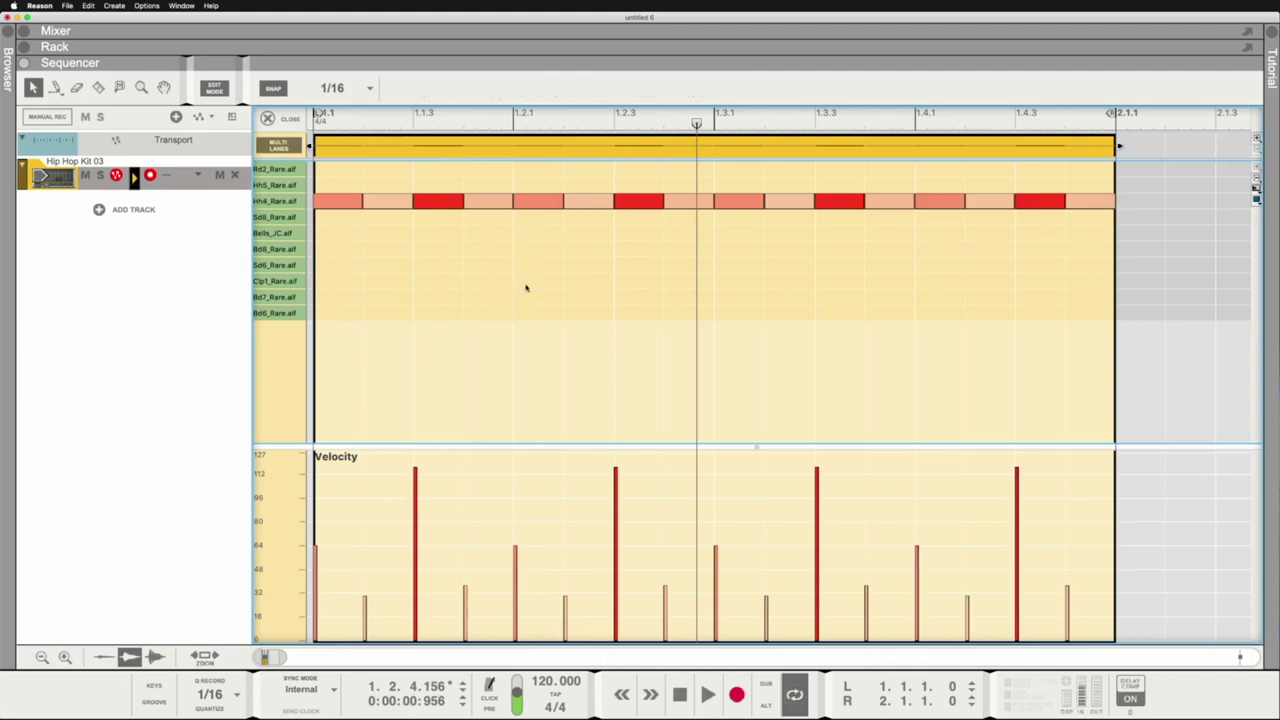
{"action": "left_click", "coordinate": [530, 281]}
{"action": "left_click", "coordinate": [538, 265]}
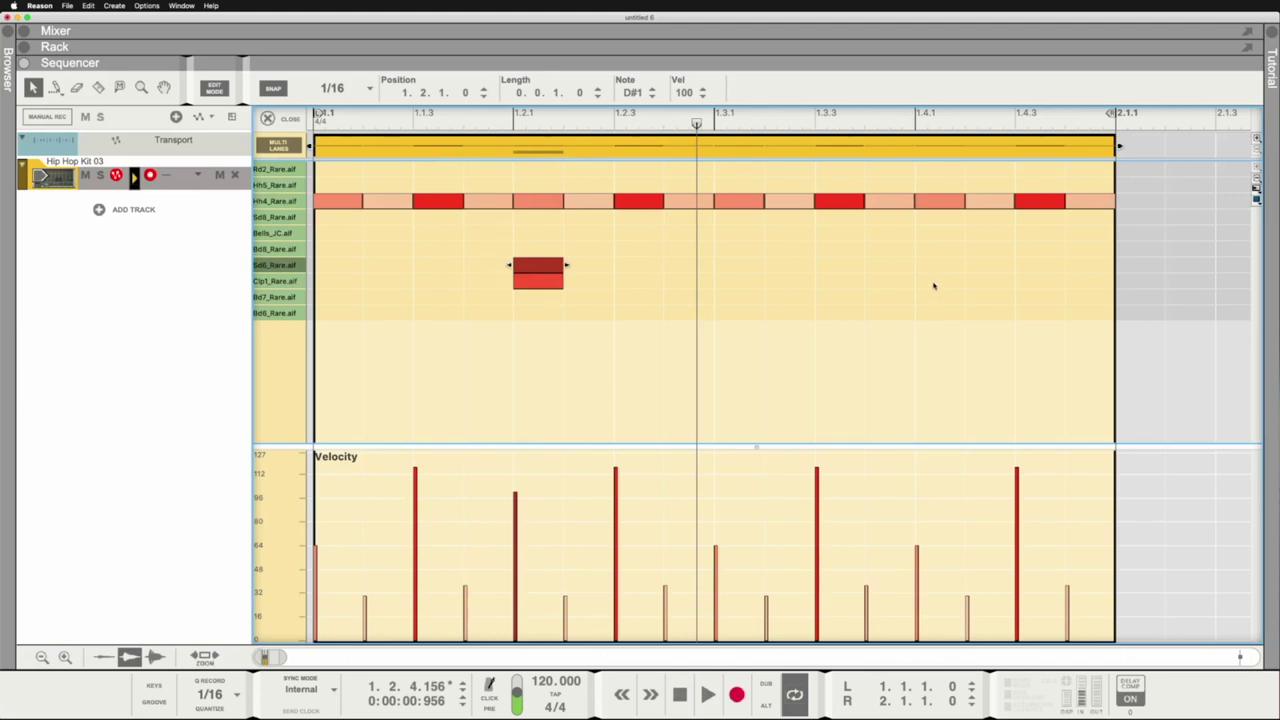
{"action": "left_click", "coordinate": [934, 286]}
{"action": "left_click", "coordinate": [934, 268]}
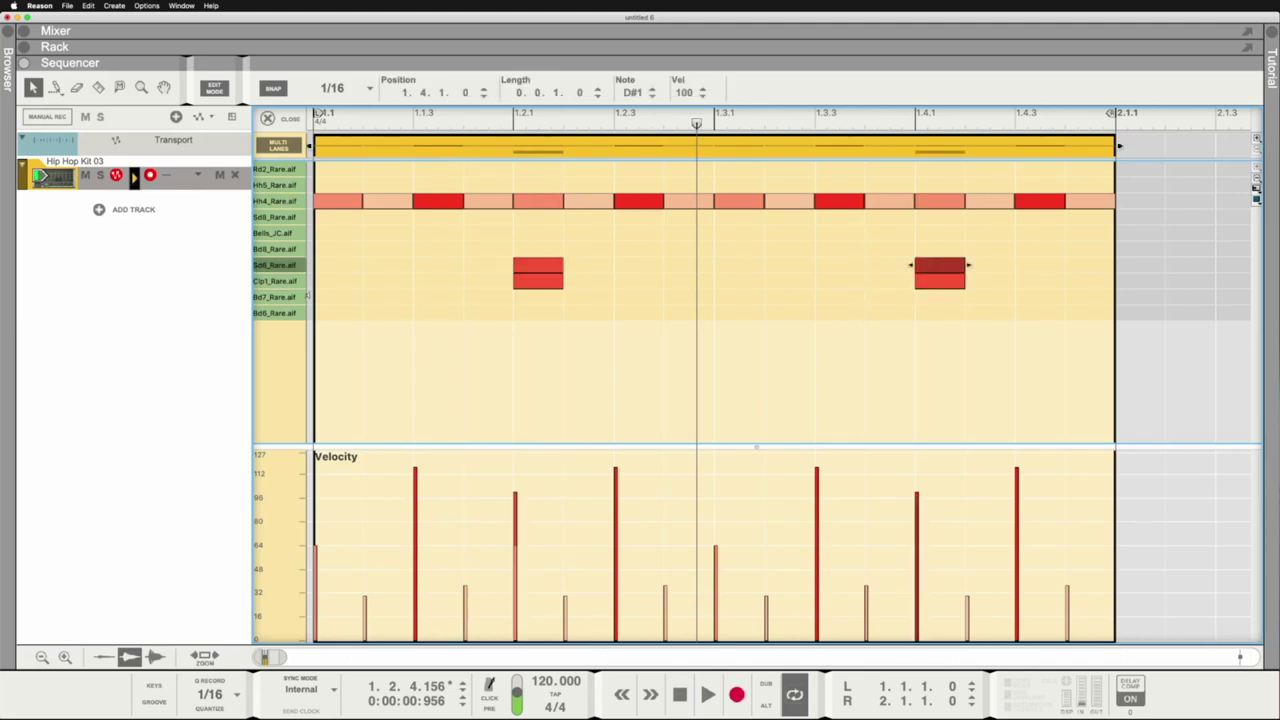
Add bass drums at 1.1.1, 1.1.4, 1.2.3 and 1.4.3 in the C 1 lane and play the loop.
{"action": "left_click", "coordinate": [328, 313]}
{"action": "left_click", "coordinate": [480, 314]}
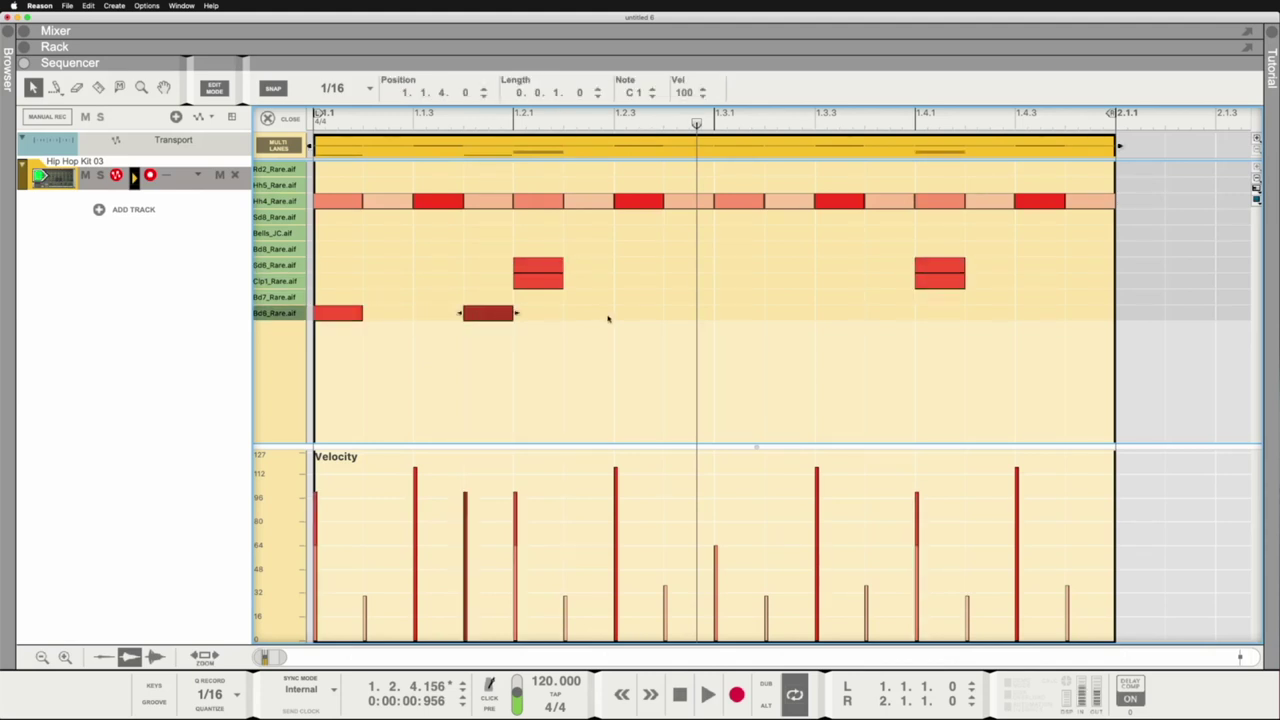
{"action": "double_click", "coordinate": [650, 314]}
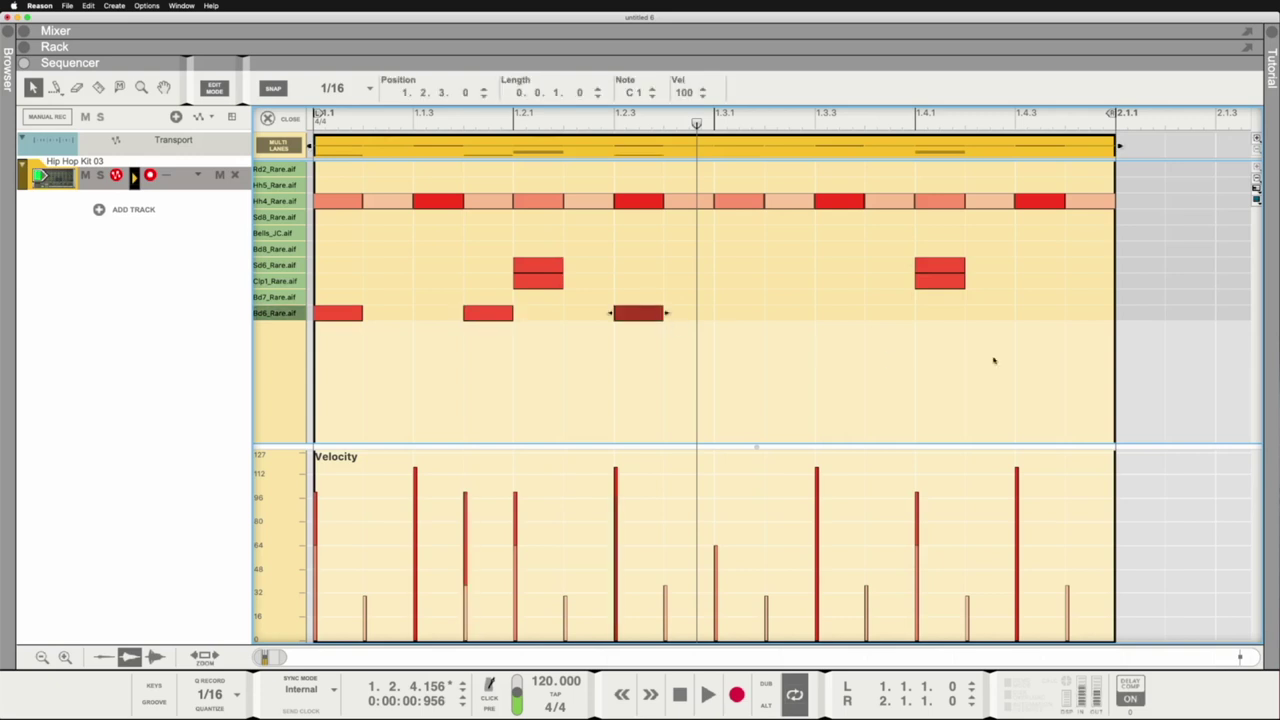
{"action": "left_click", "coordinate": [1048, 318]}
{"action": "double_click", "coordinate": [1047, 318]}
{"action": "key", "text": "space"}
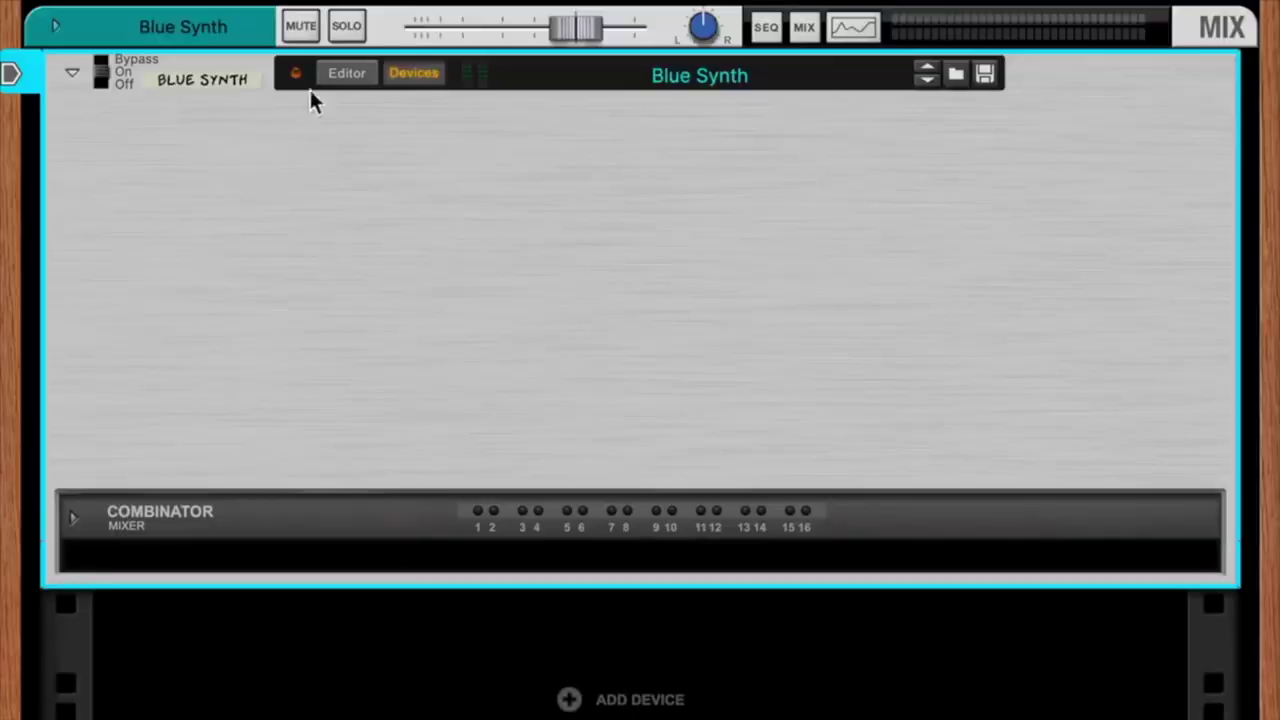
Show the Blue Synth Combinator's Editor and open its Configure view.
{"action": "left_click", "coordinate": [330, 80]}
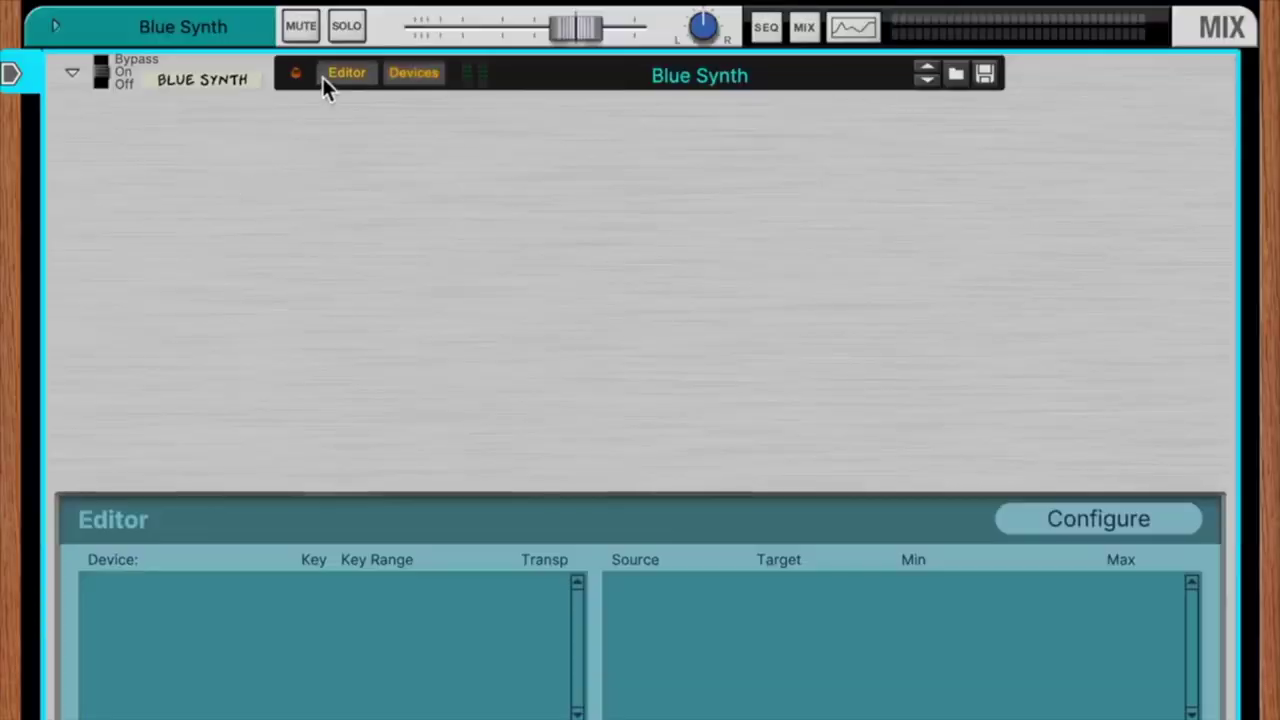
{"action": "left_click", "coordinate": [1045, 528]}
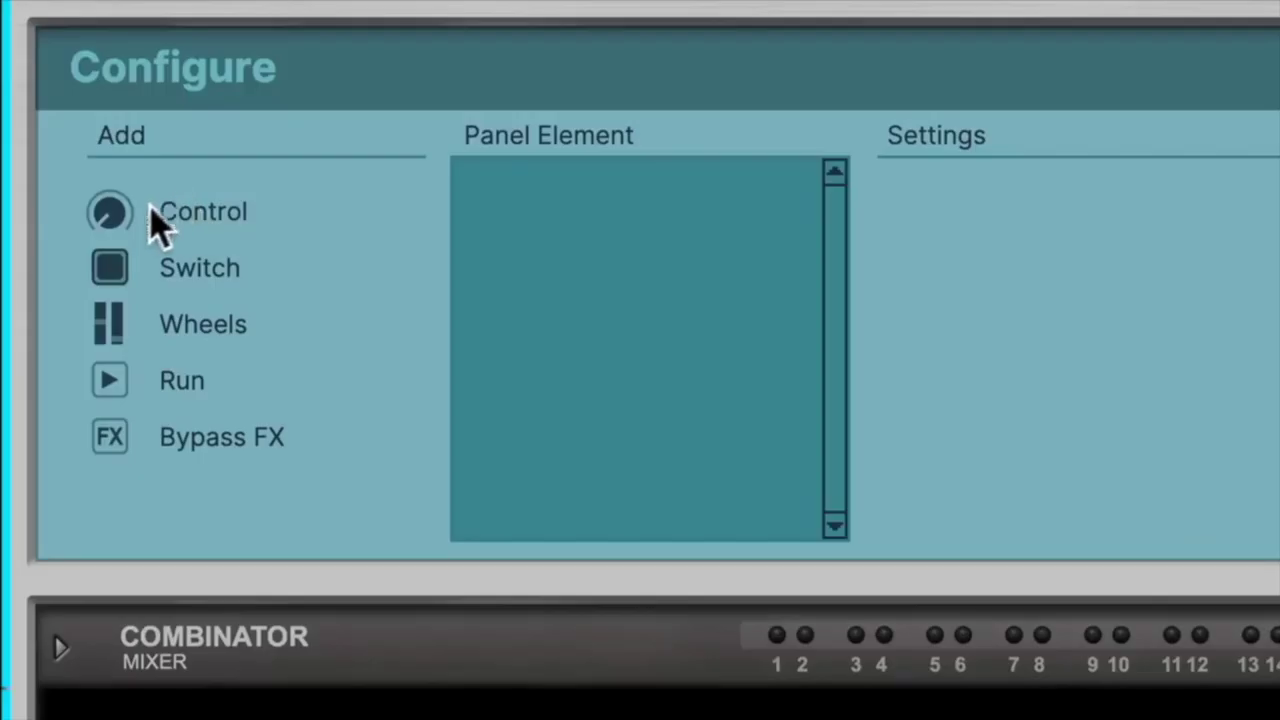
Add a control knob between the VCO 1 and Noise knobs and space the three knobs vertically.
{"action": "left_click", "coordinate": [110, 212]}
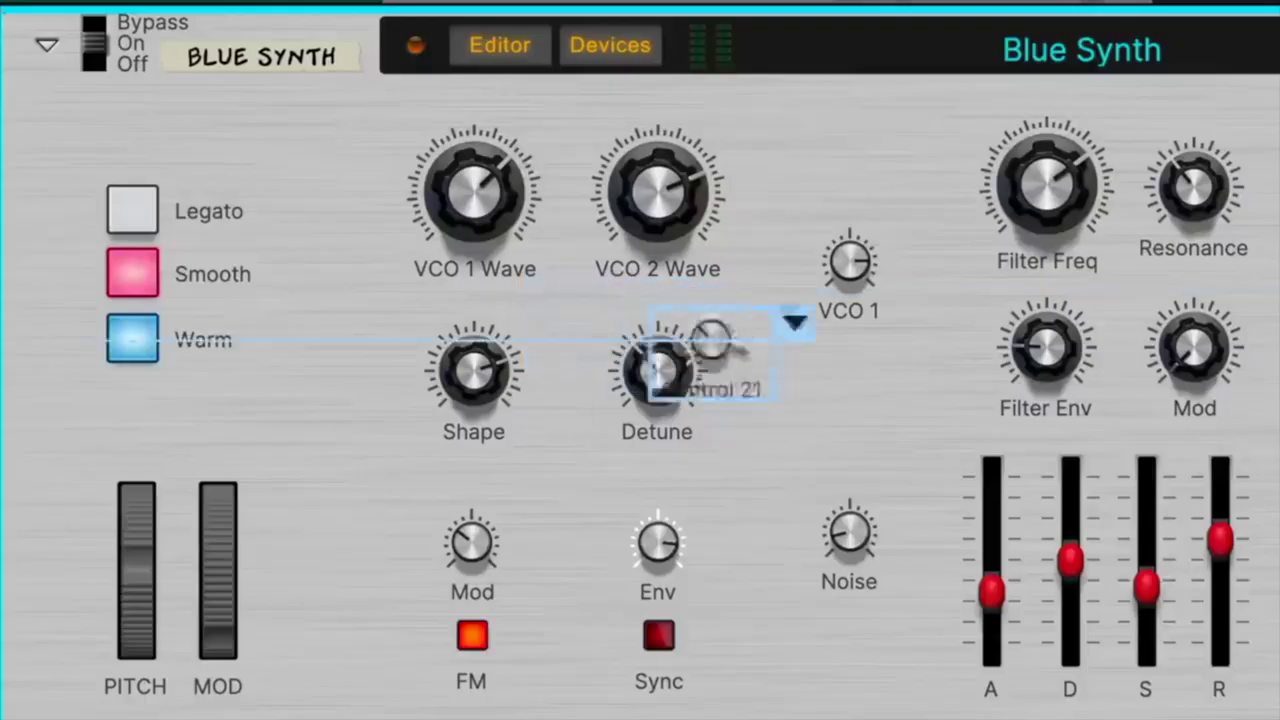
{"action": "left_click_drag", "start_coordinate": [663, 357], "coordinate": [849, 360]}
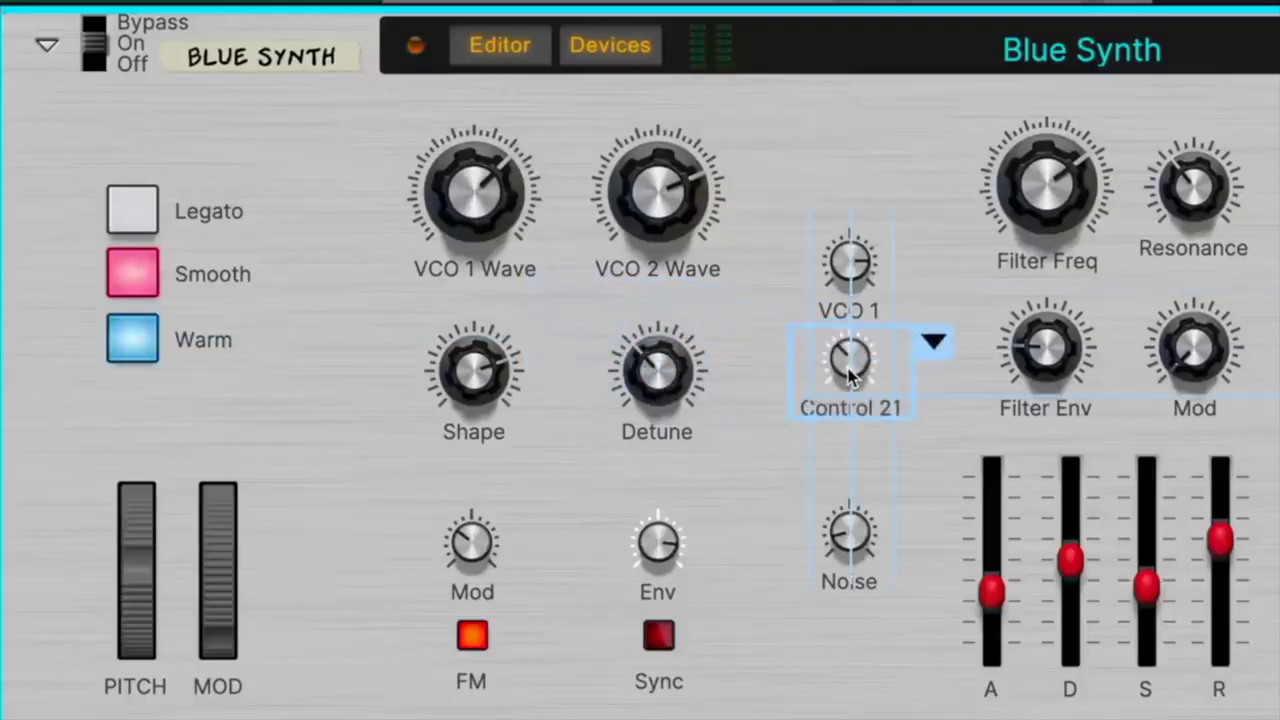
{"action": "left_click_drag", "start_coordinate": [818, 316], "coordinate": [900, 560]}
{"action": "left_click", "coordinate": [932, 342]}
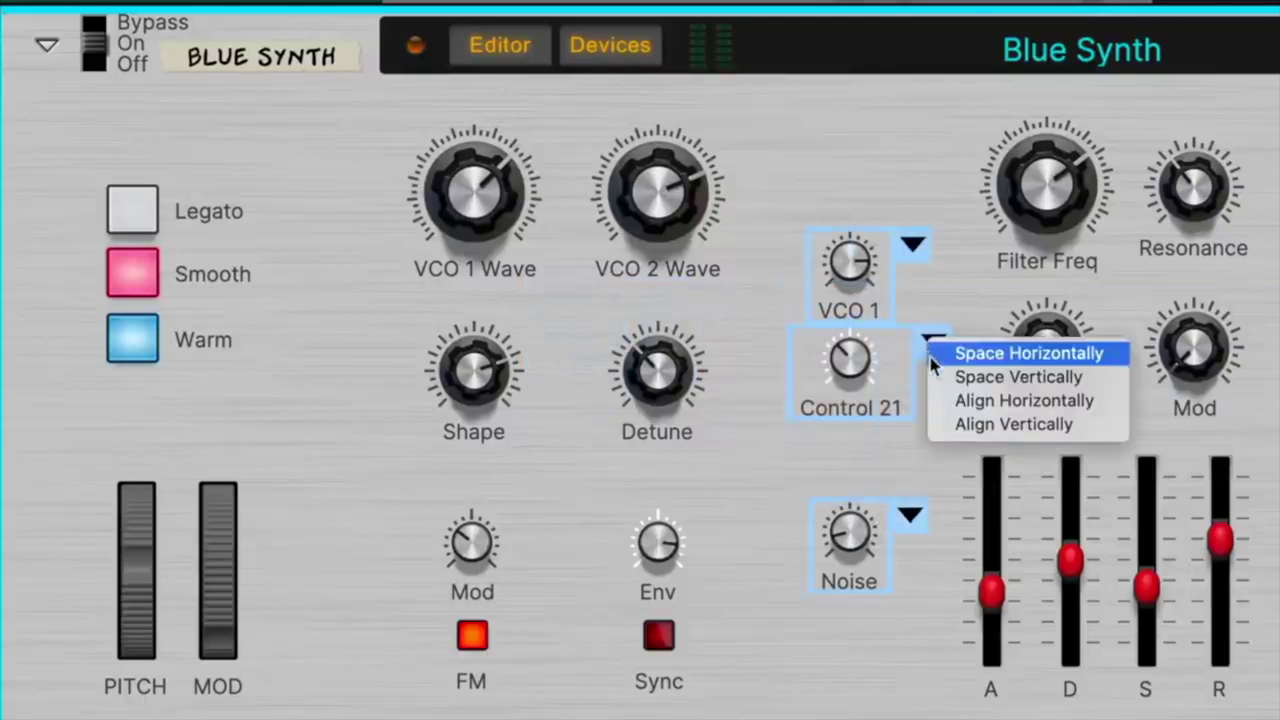
{"action": "left_click", "coordinate": [934, 376]}
Load Custom-Backdrop.png from the Desktop as the Combinator panel's backdrop.
{"action": "left_click", "coordinate": [919, 450]}
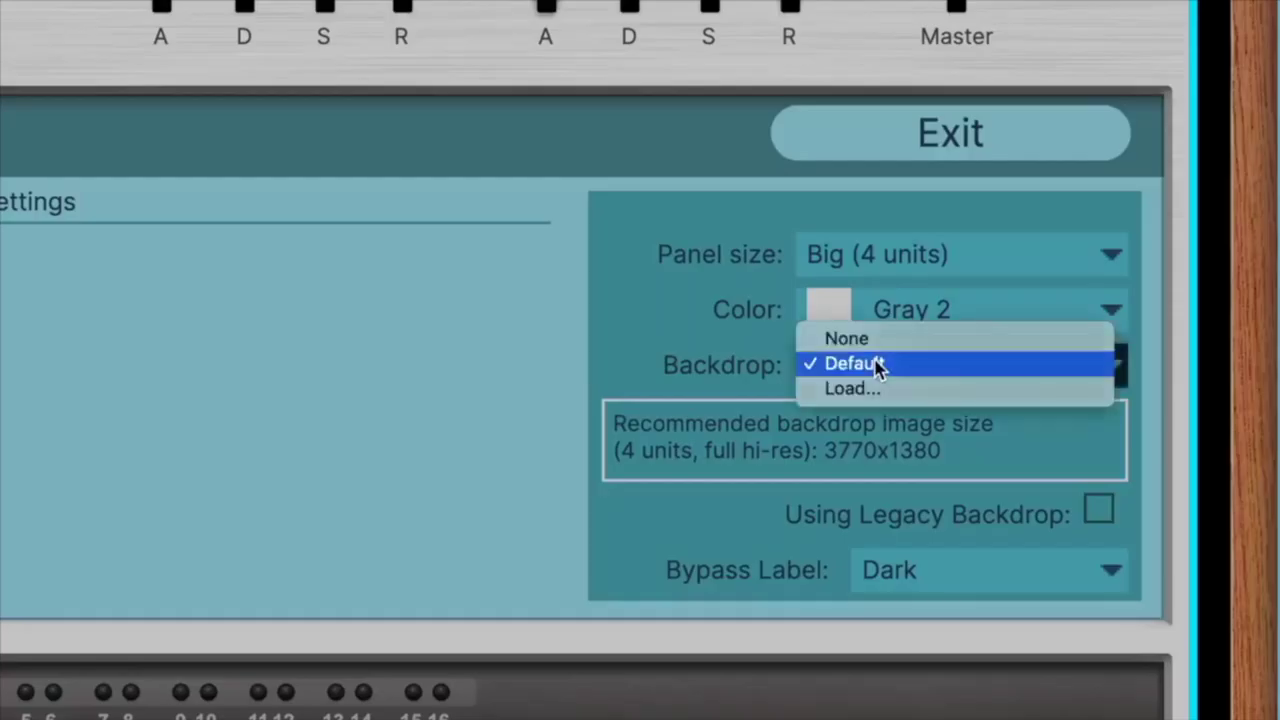
{"action": "left_click", "coordinate": [846, 388]}
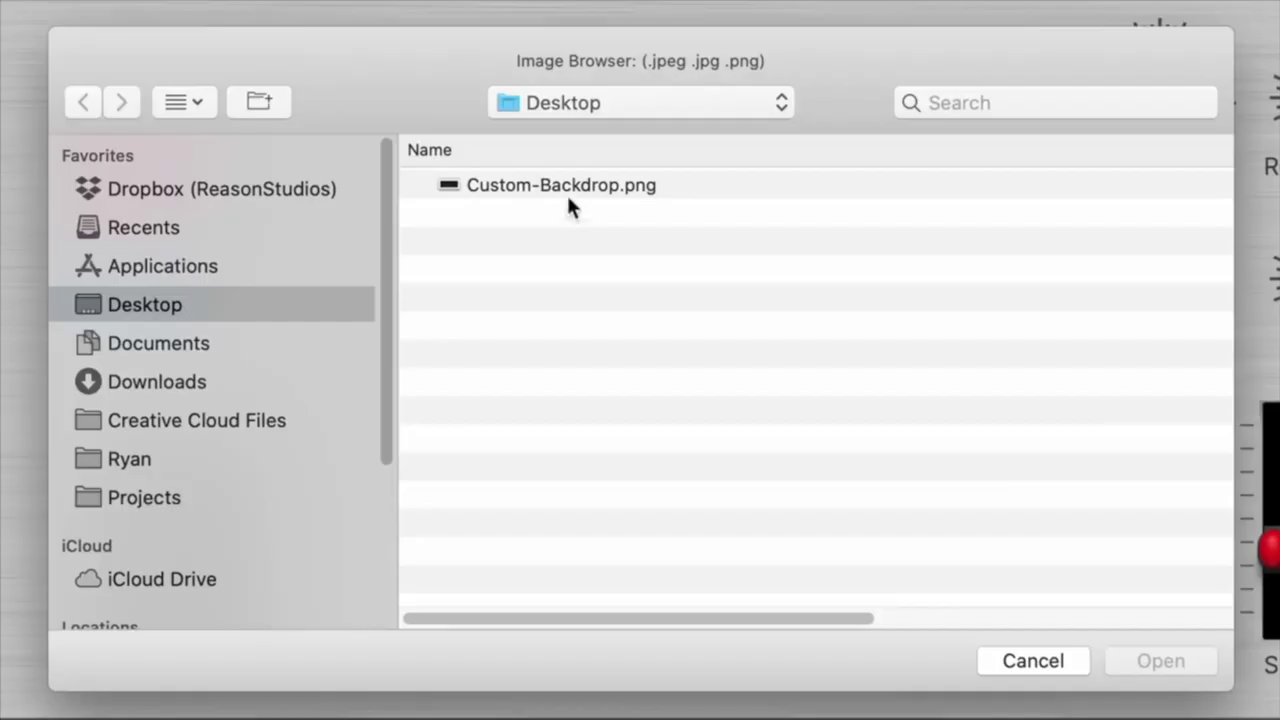
{"action": "left_click", "coordinate": [563, 185]}
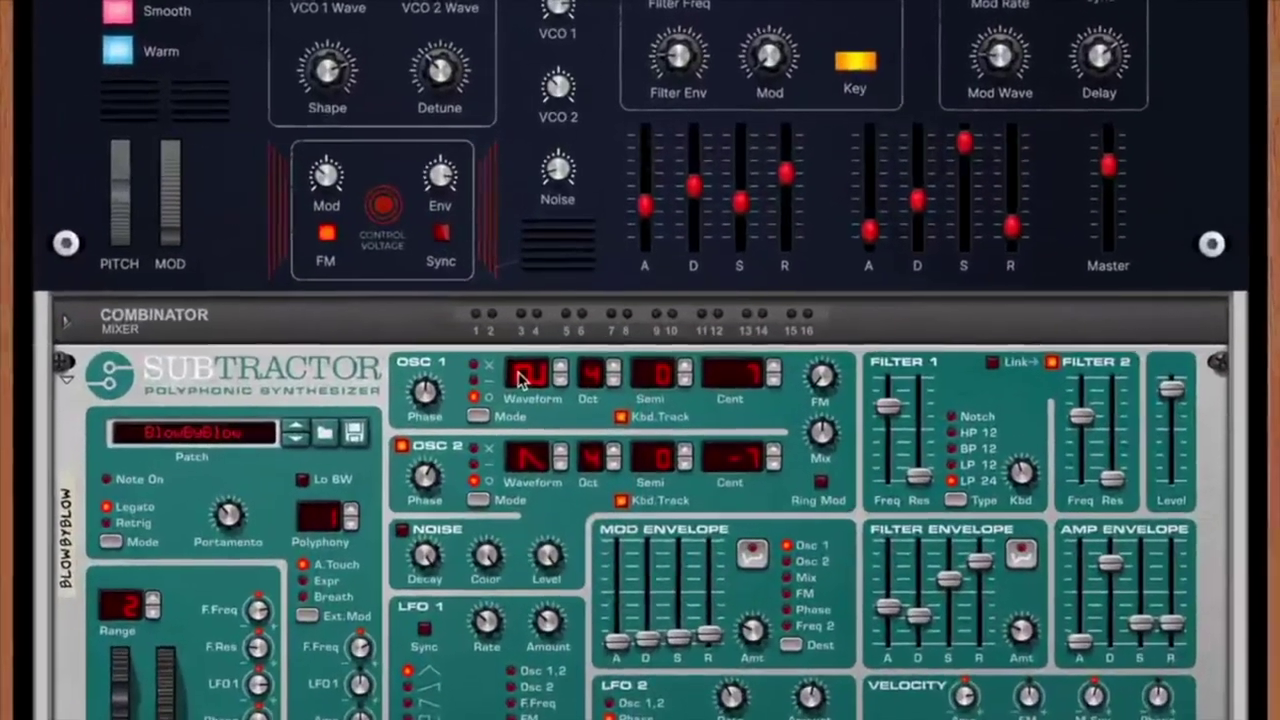
Map the Subtractor's Osc 1 Waveform to the VCO 1 Wave Combinator control and turn that knob.
{"action": "right_click", "coordinate": [585, 240]}
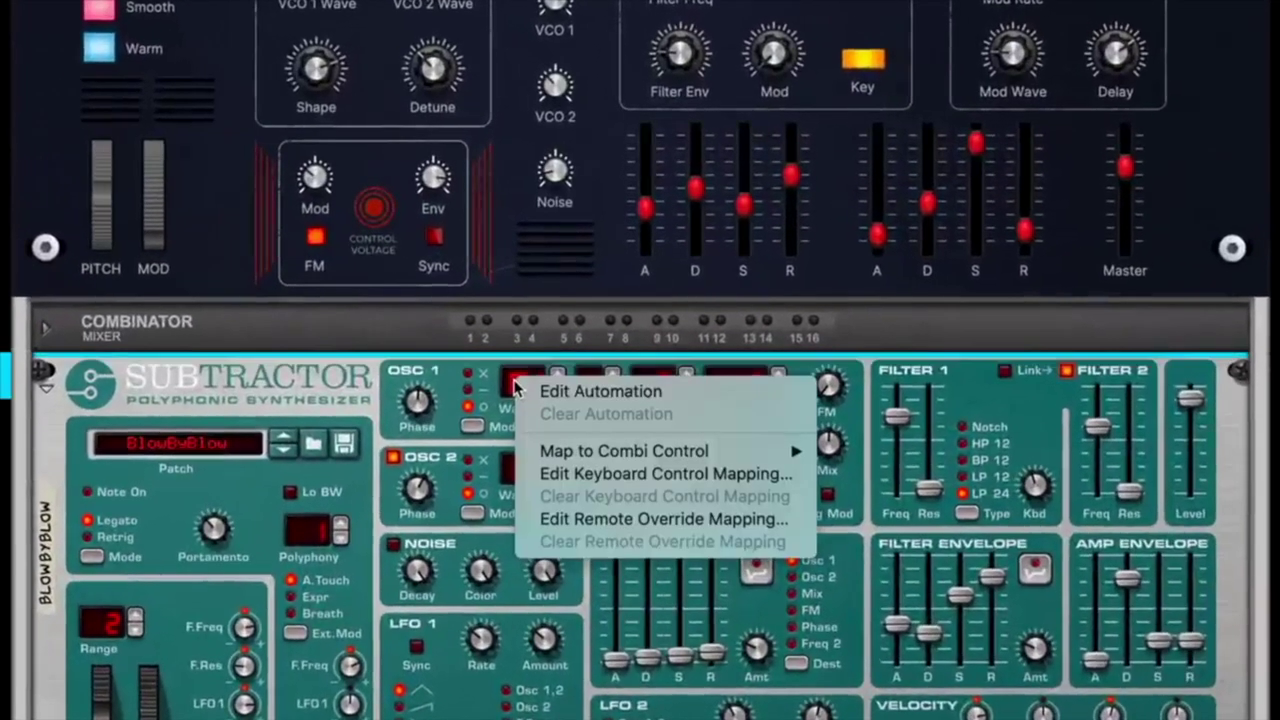
{"action": "mouse_move", "coordinate": [615, 273]}
{"action": "left_click", "coordinate": [862, 452]}
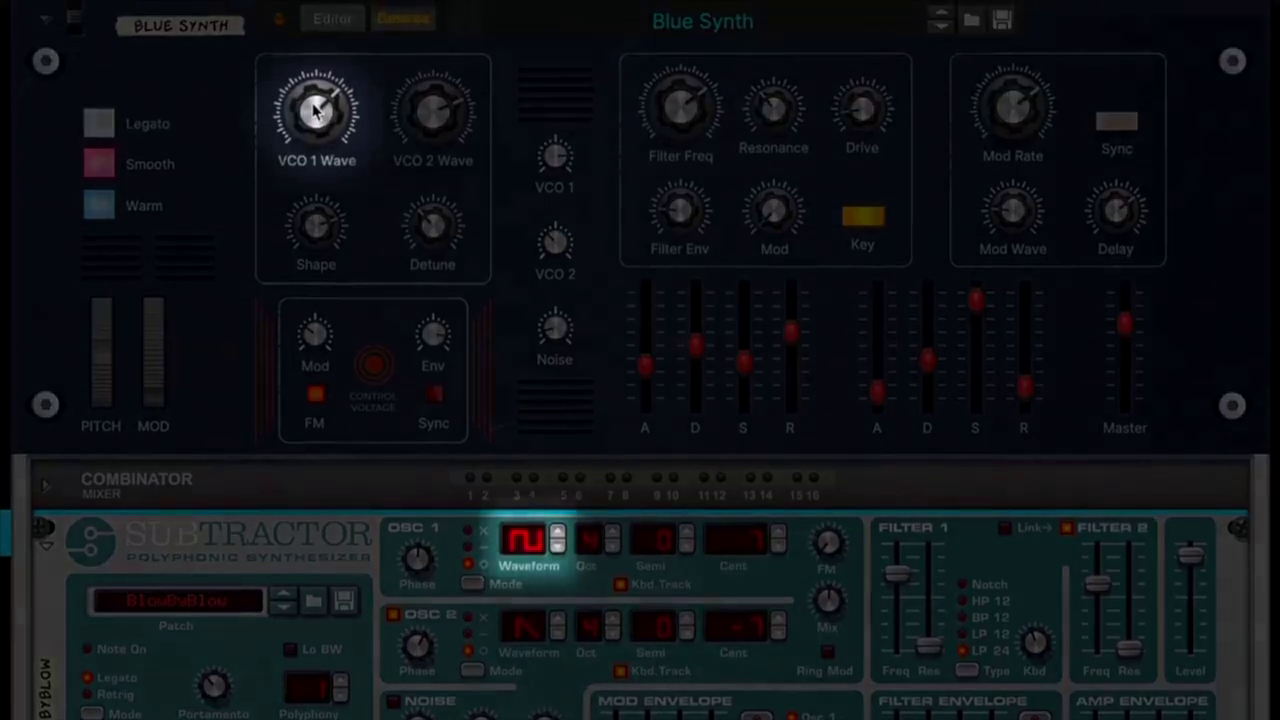
{"action": "mouse_move", "coordinate": [316, 92]}
{"action": "left_mouse_down"}
{"action": "mouse_move", "coordinate": [314, 114]}
{"action": "mouse_move", "coordinate": [310, 58]}
{"action": "mouse_move", "coordinate": [310, 95]}
{"action": "left_mouse_up"}
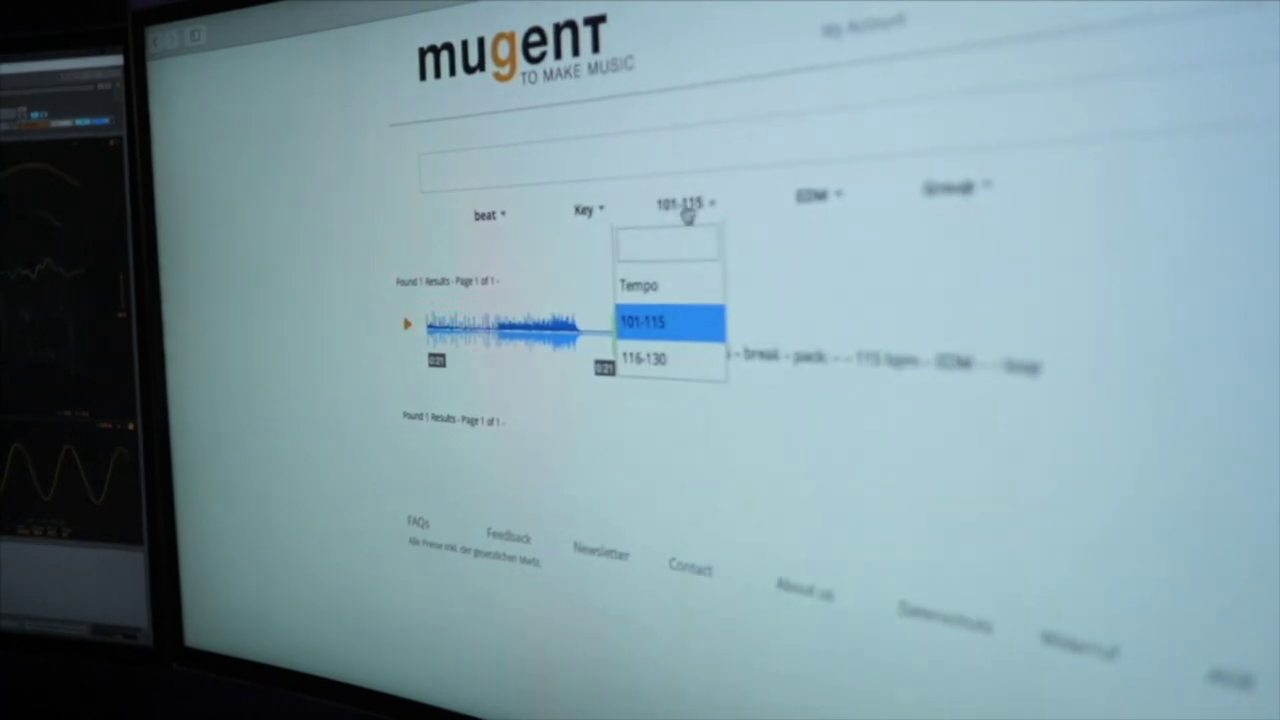
Switch to the mugent website and look through its tempo and instrument filters and the browser's downloads.
{"action": "left_click", "coordinate": [650, 283]}
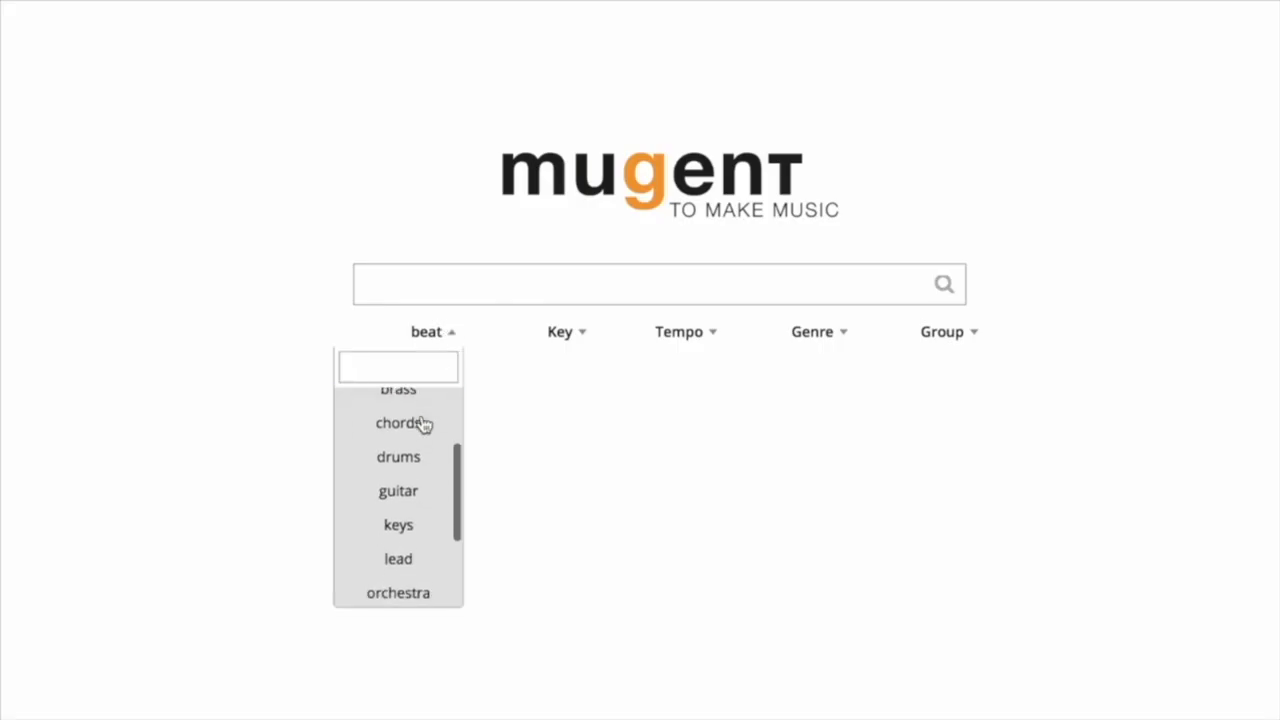
{"action": "scroll", "coordinate": [423, 424], "scroll_direction": "down", "scroll_amount": 1}
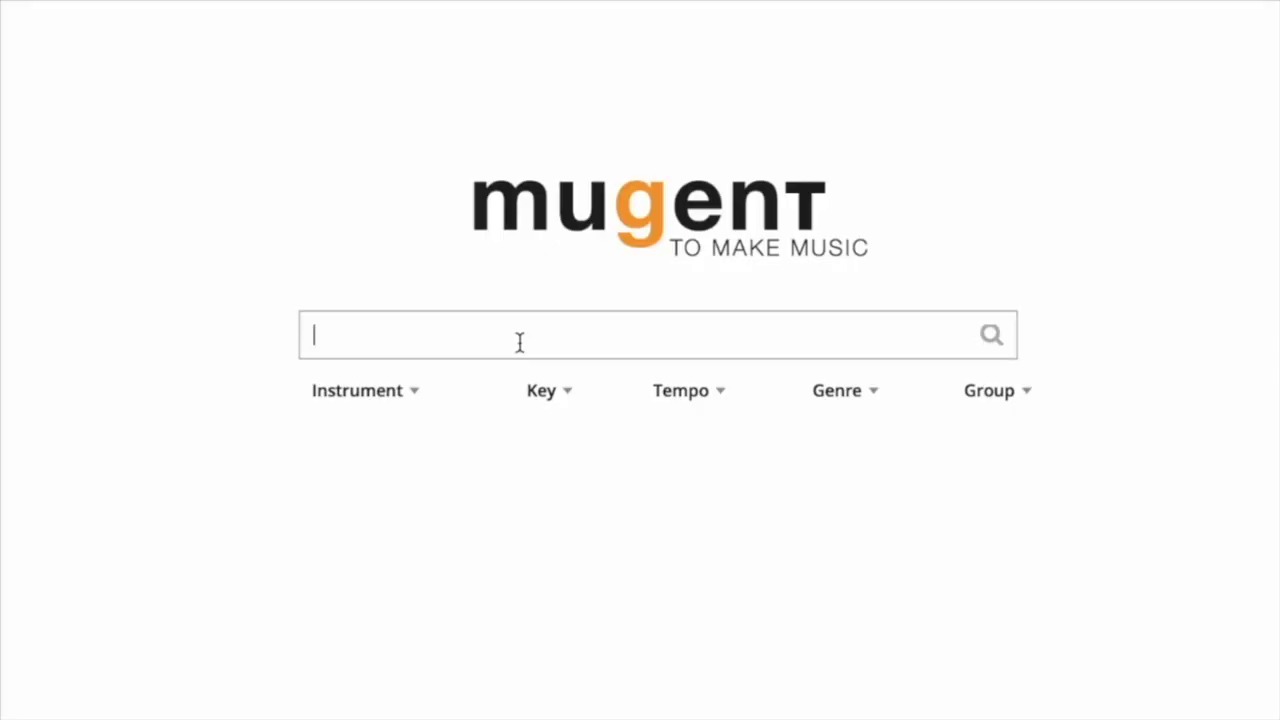
{"action": "key", "text": "Return"}
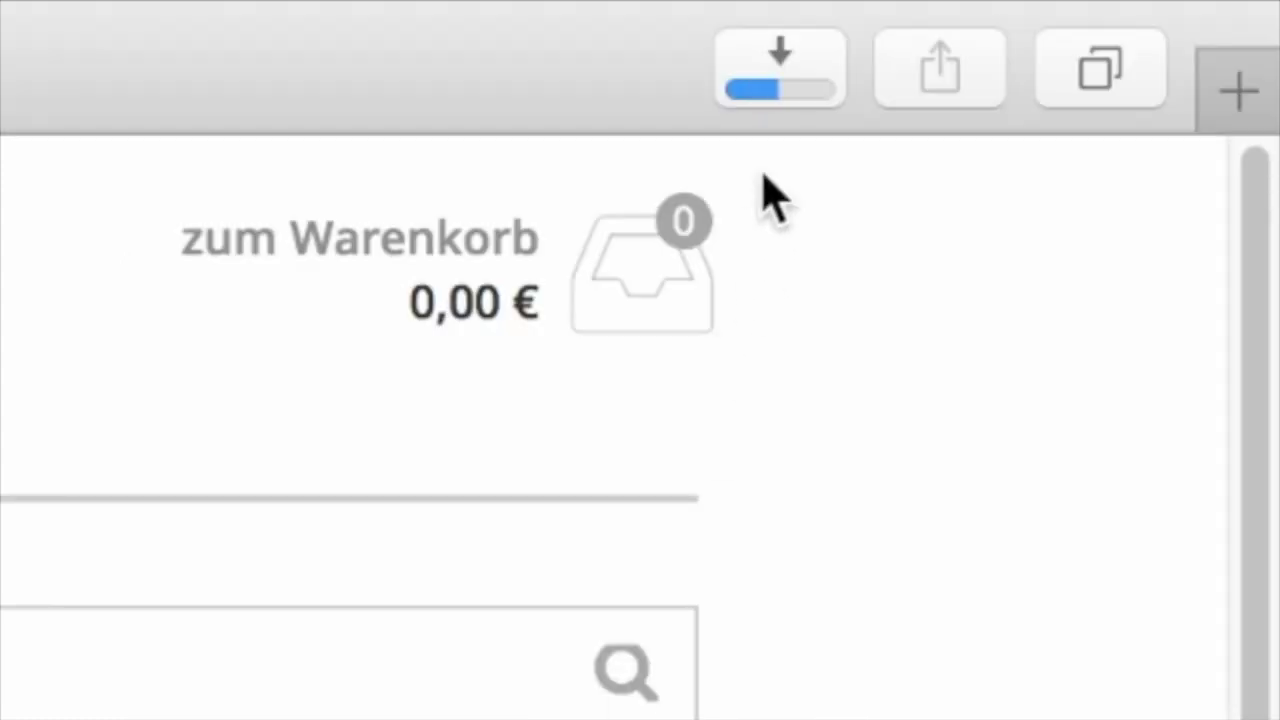
{"action": "left_click", "coordinate": [790, 72]}
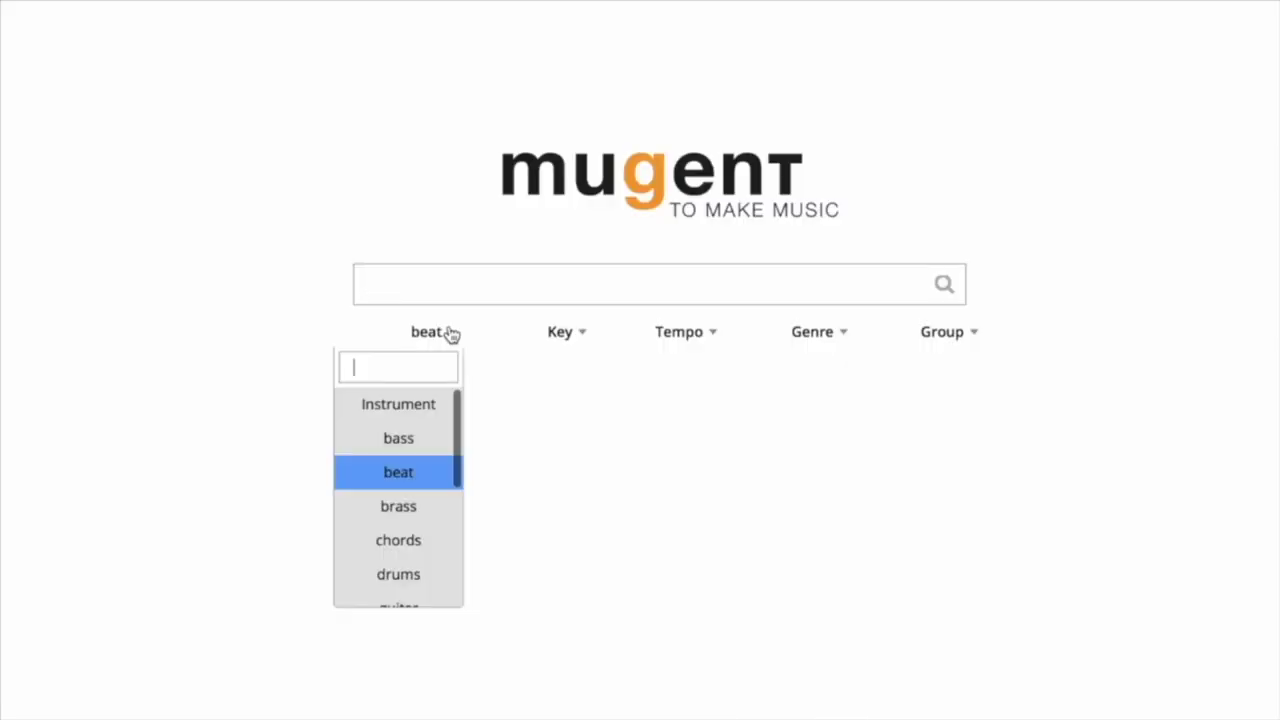
Choose synth in the instrument filter and open the Instrument list on the search page.
{"action": "scroll", "coordinate": [424, 426], "scroll_direction": "down", "scroll_amount": 1}
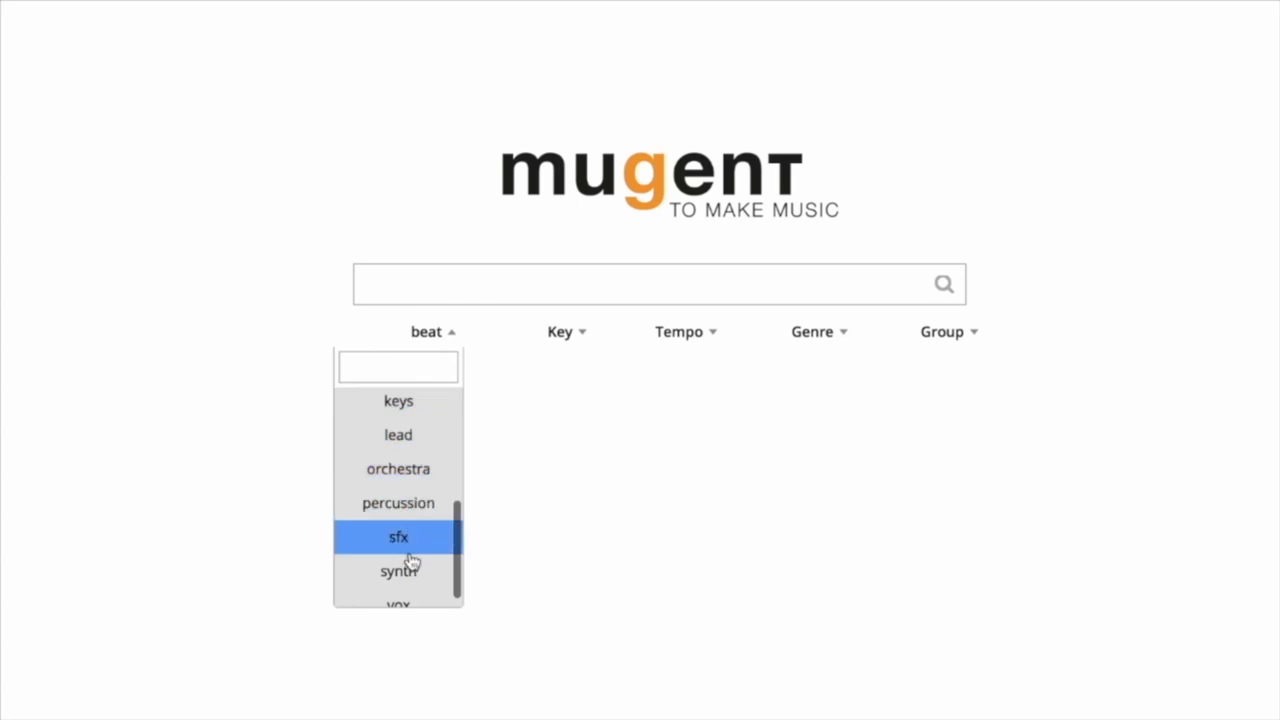
{"action": "left_click", "coordinate": [405, 571]}
{"action": "left_click", "coordinate": [255, 191]}
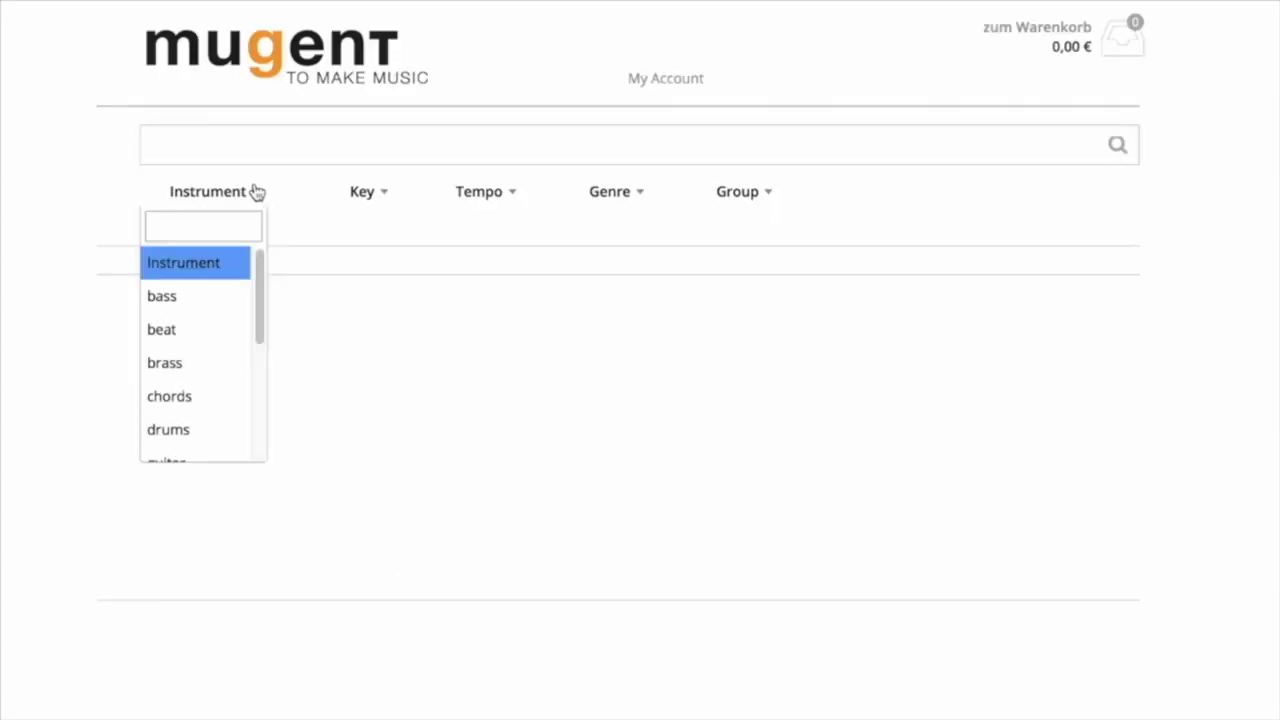